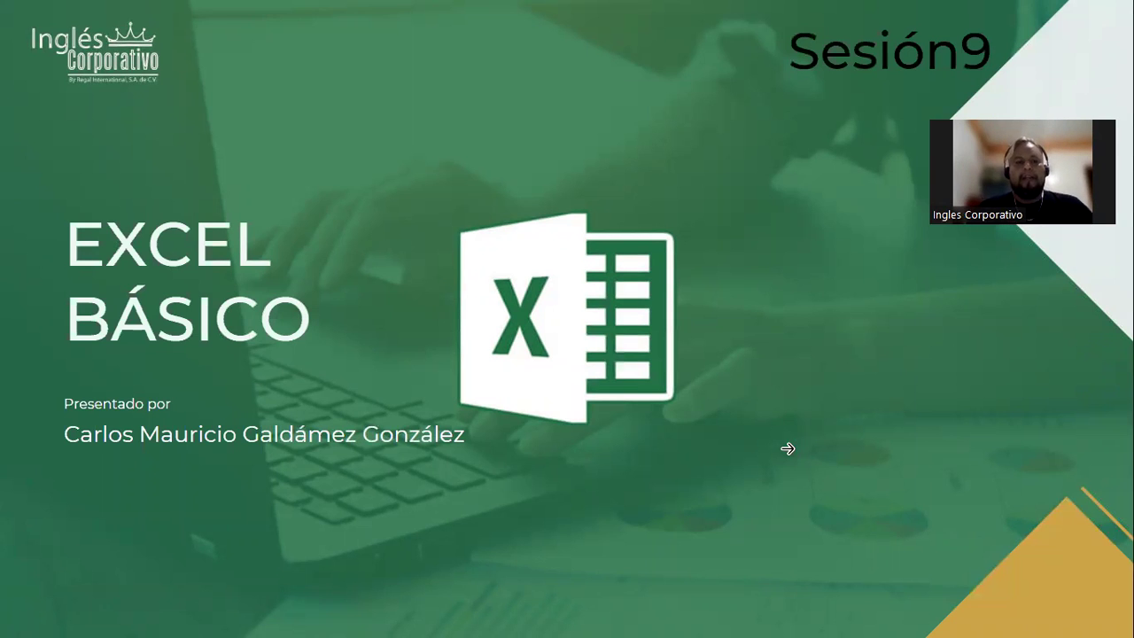
Step: Advance the slideshow from the EXCEL BÁSICO title to the Ruta de Aprendizaje slide
key(Right)
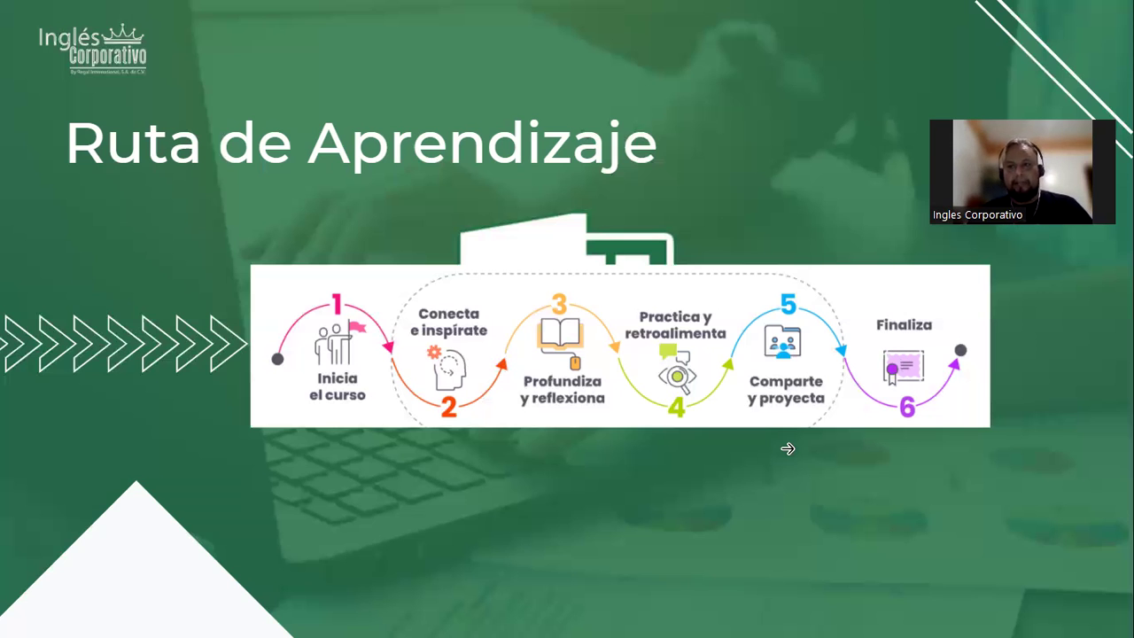
Step: Advance the slideshow one more slide past Ruta de Aprendizaje
key(Right)
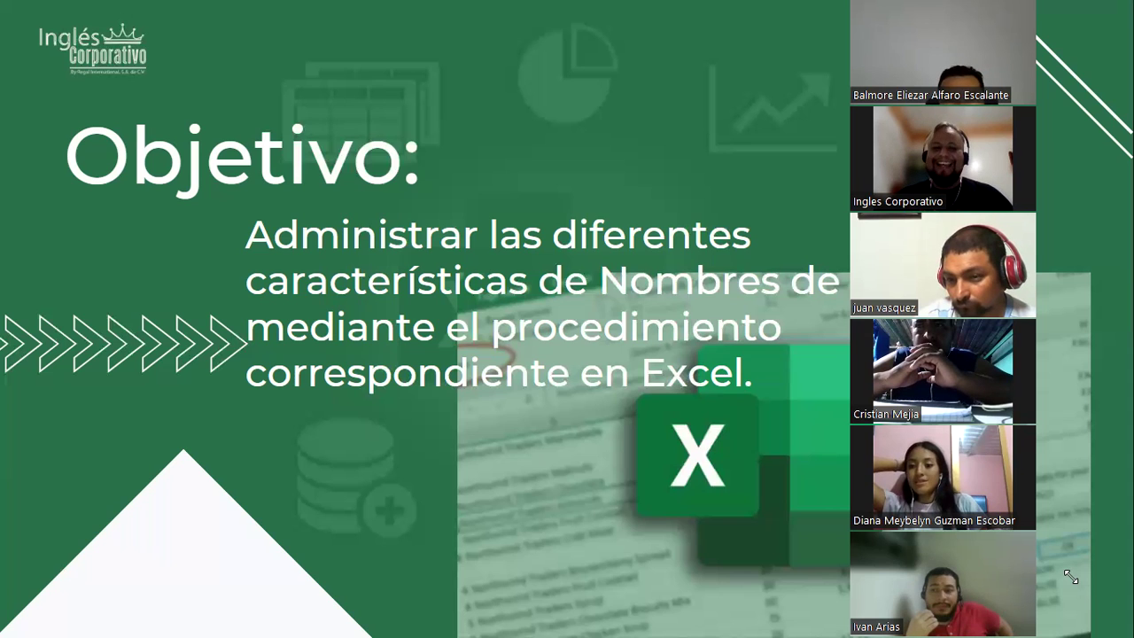
scroll(942, 319, down, 3)
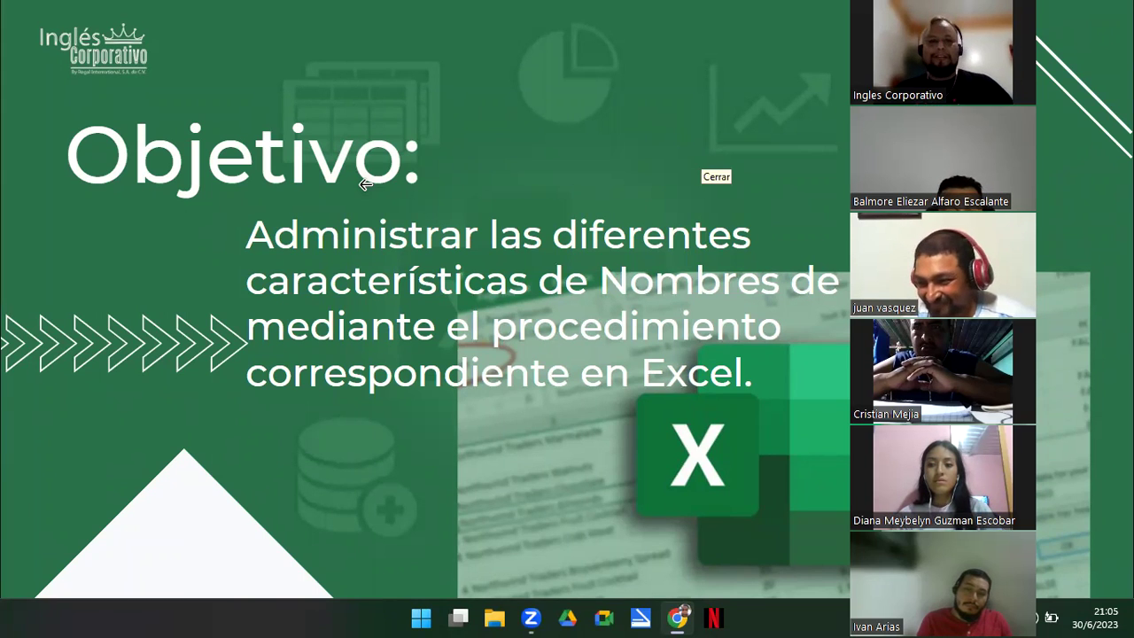
Step: Move the slideshow from Objetivo to the slide explaining names in Excel
click(638, 44)
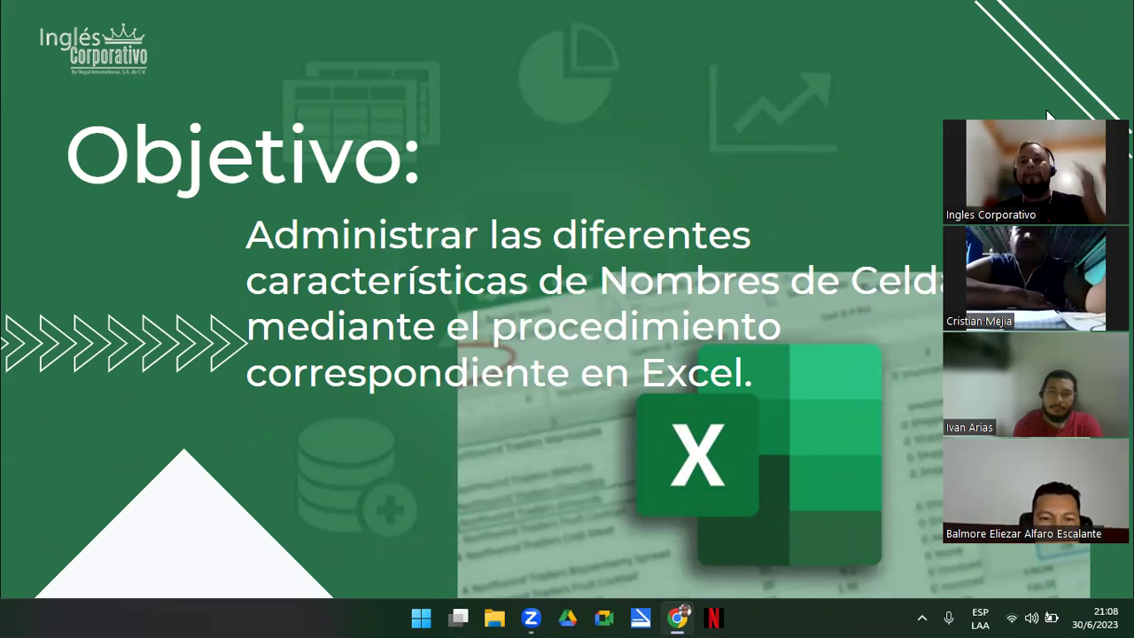
key(Right)
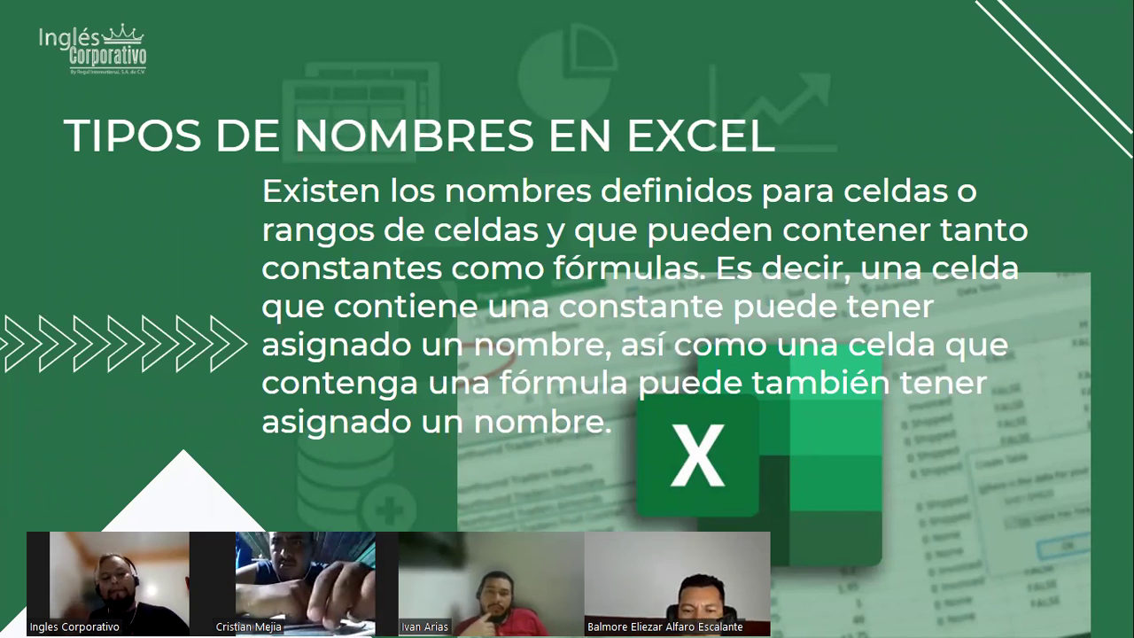
Step: Launch Excel from Start search and create a new blank workbook (Libro en blanco)
key(super)
text(e)
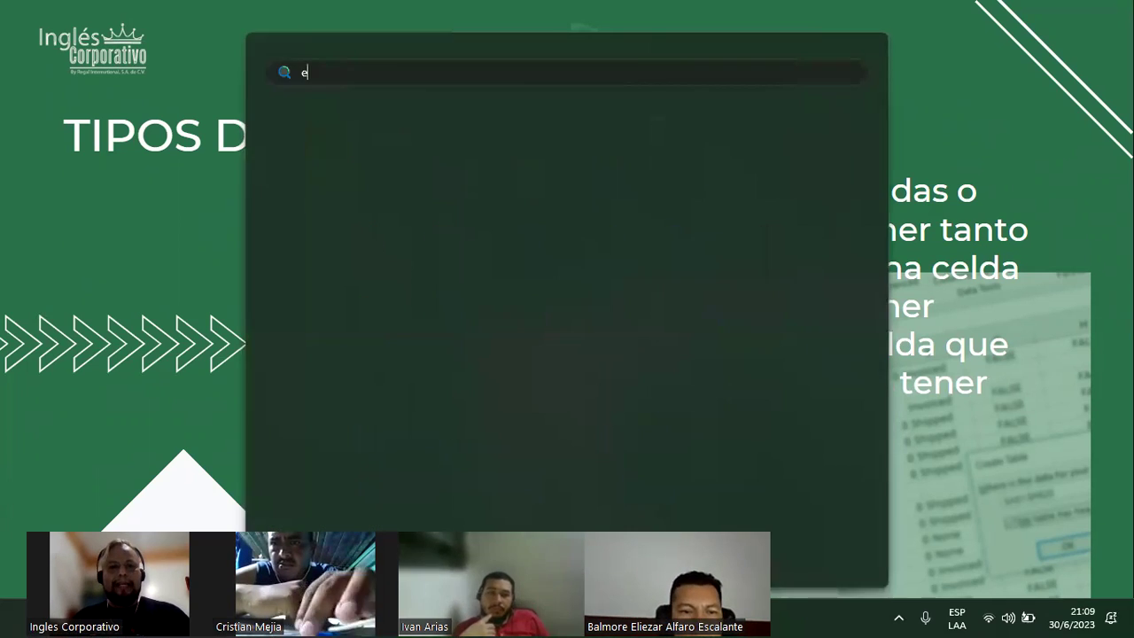
text(xcel)
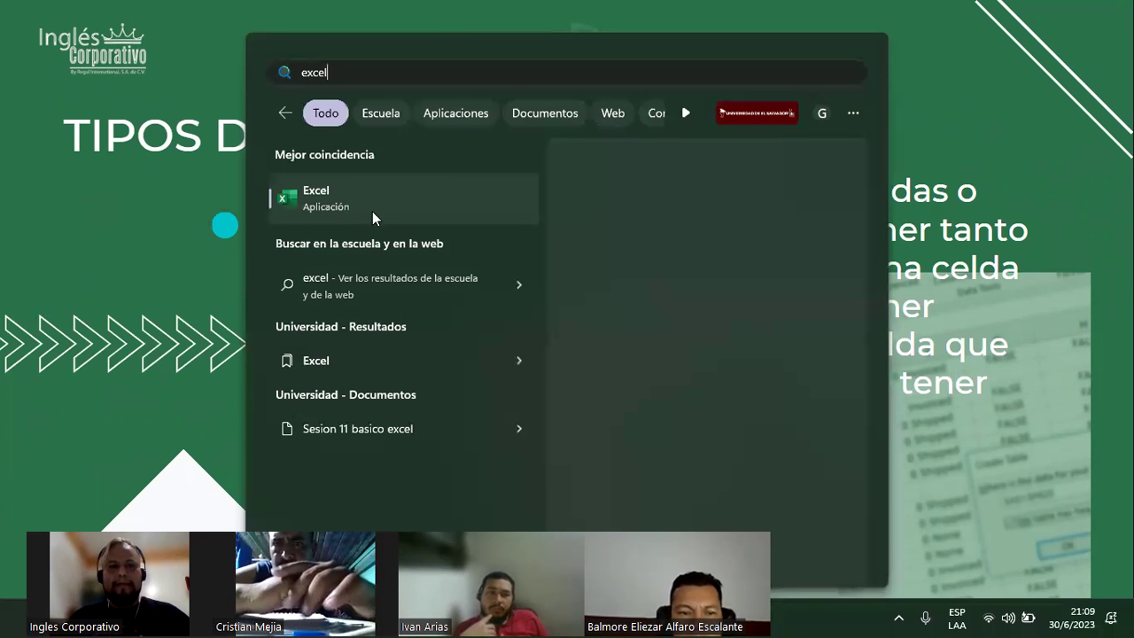
click(368, 207)
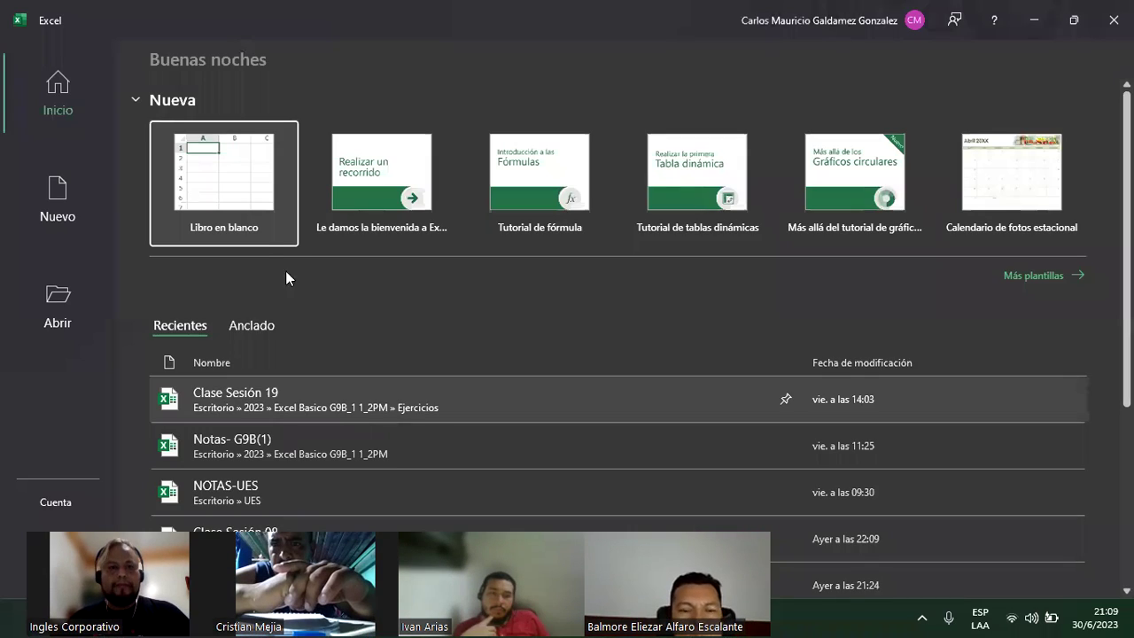
click(241, 217)
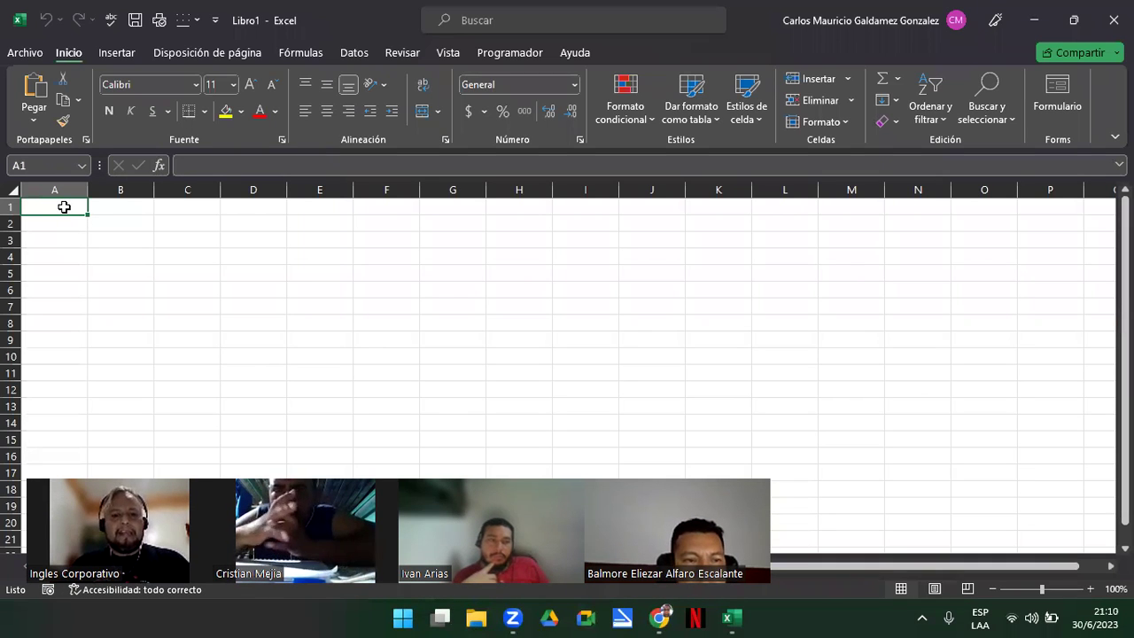
Step: Put the 13% rate in B1 with the label IVA in A1
text(13$)
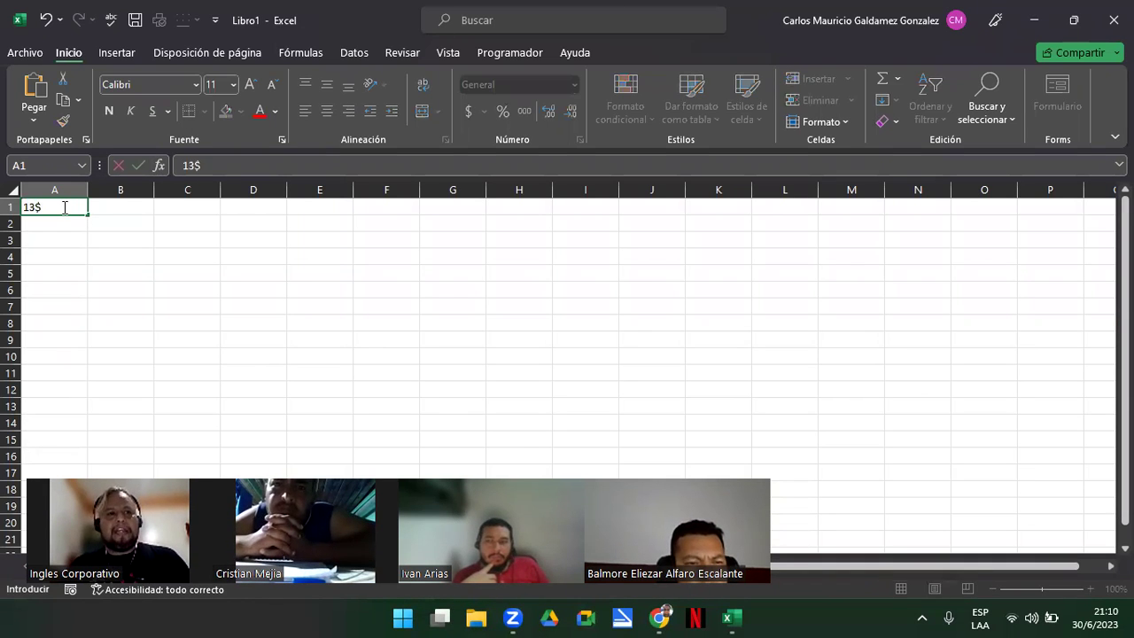
key(BackSpace)
text(%)
key(Return)
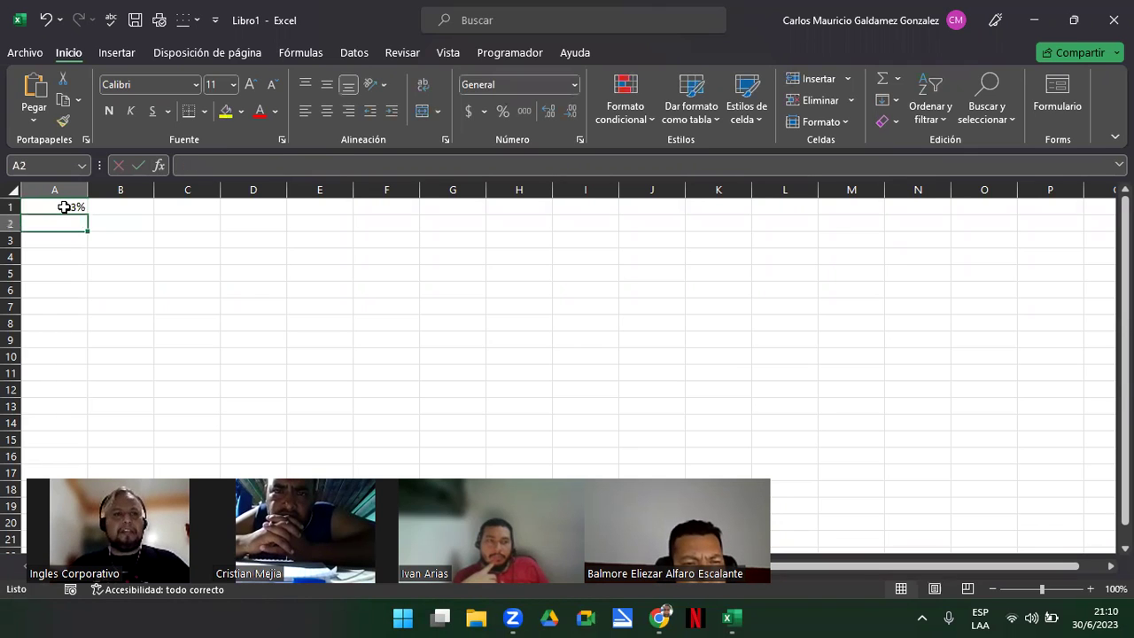
click(64, 206)
key(ctrl+x)
key(Right)
key(ctrl+v)
key(Return)
click(64, 207)
text(IVA)
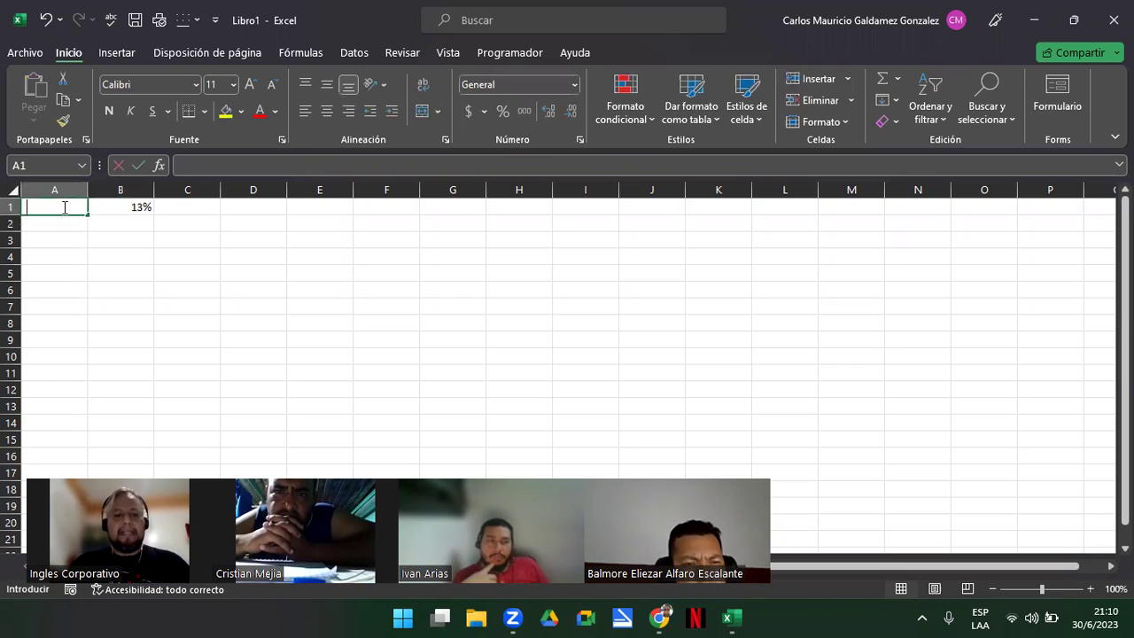
key(Return)
key(Return)
key(Return)
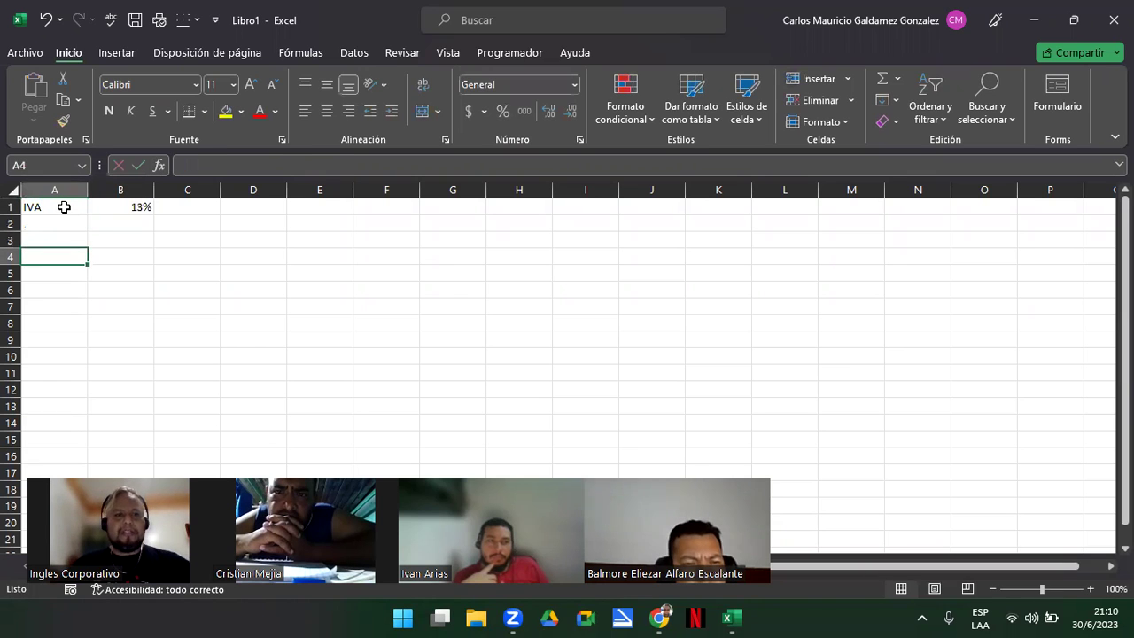
Step: Enter row-4 headers #, Cant, Desc, Precio/S_I and Precio/C_I
text(#)
key(Right)
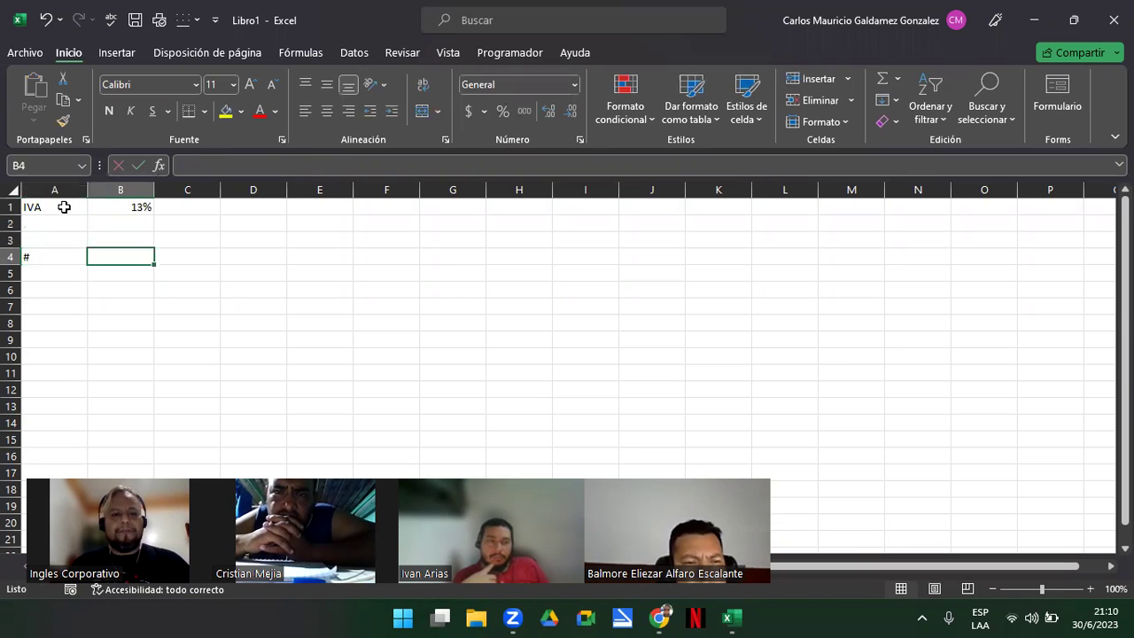
text(Cant)
key(Right)
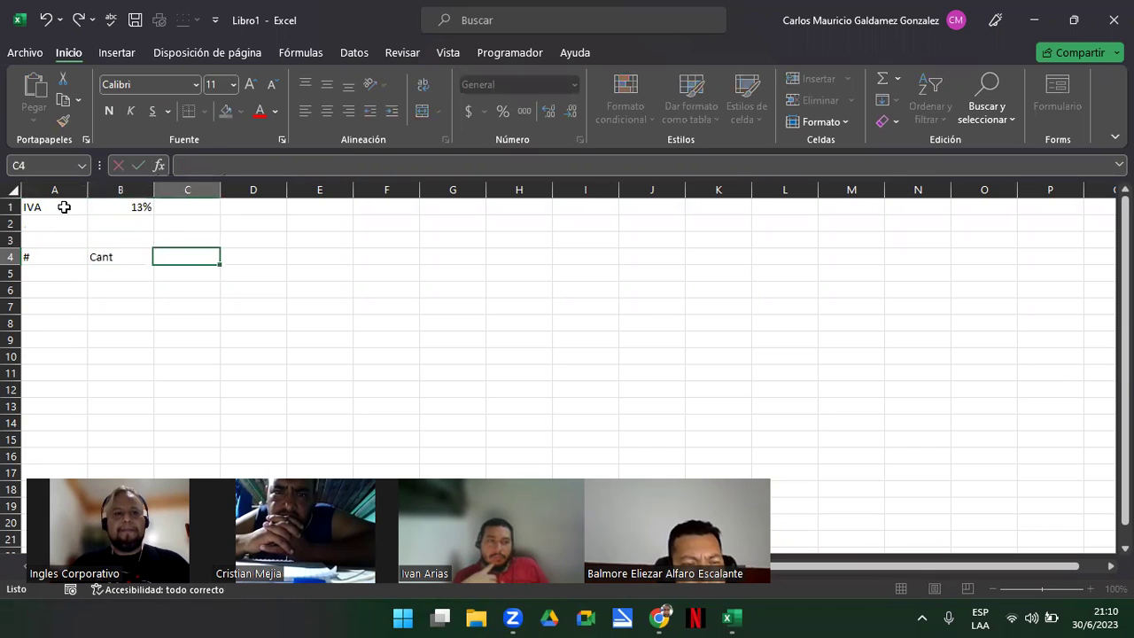
text(Desc)
key(Right)
text(Precio)
key(Right)
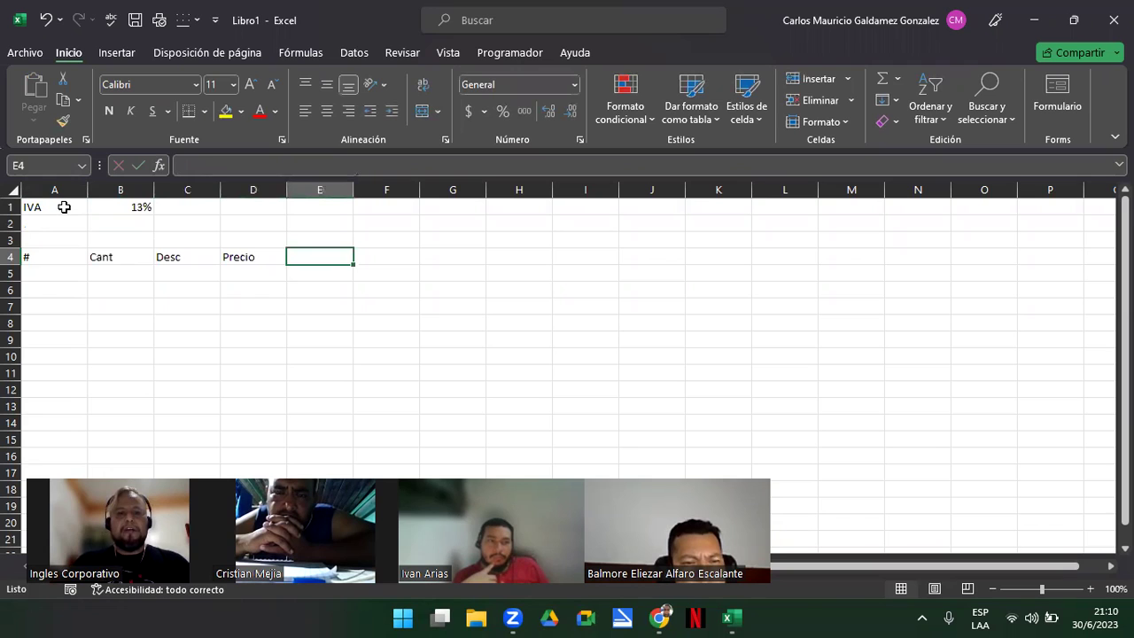
key(Left)
key(F2)
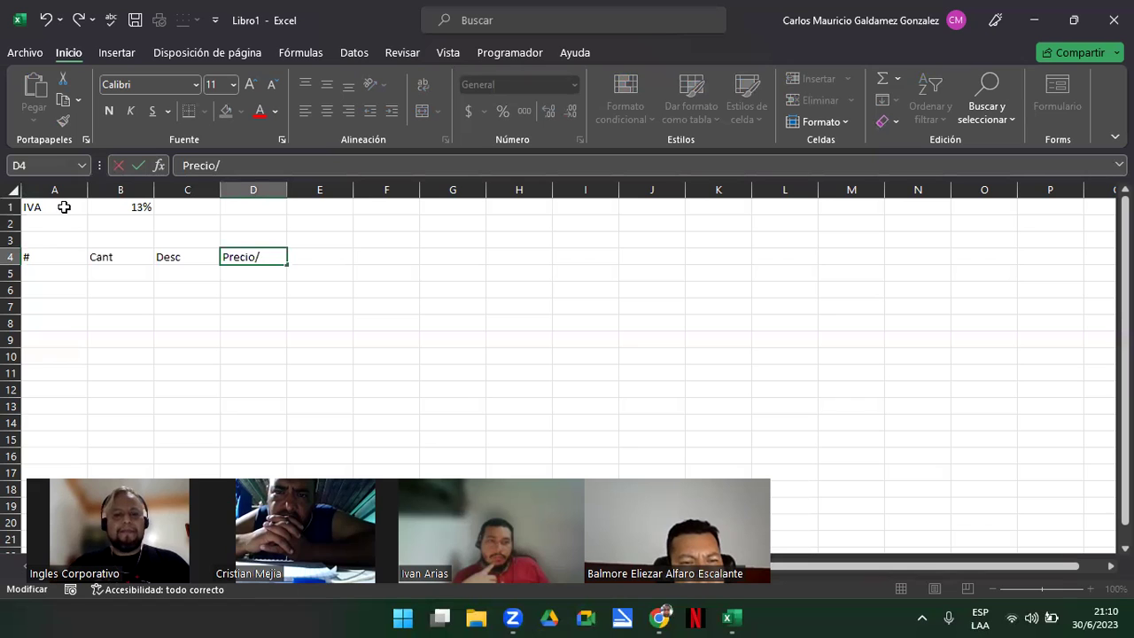
key(Tab)
text(Pr)
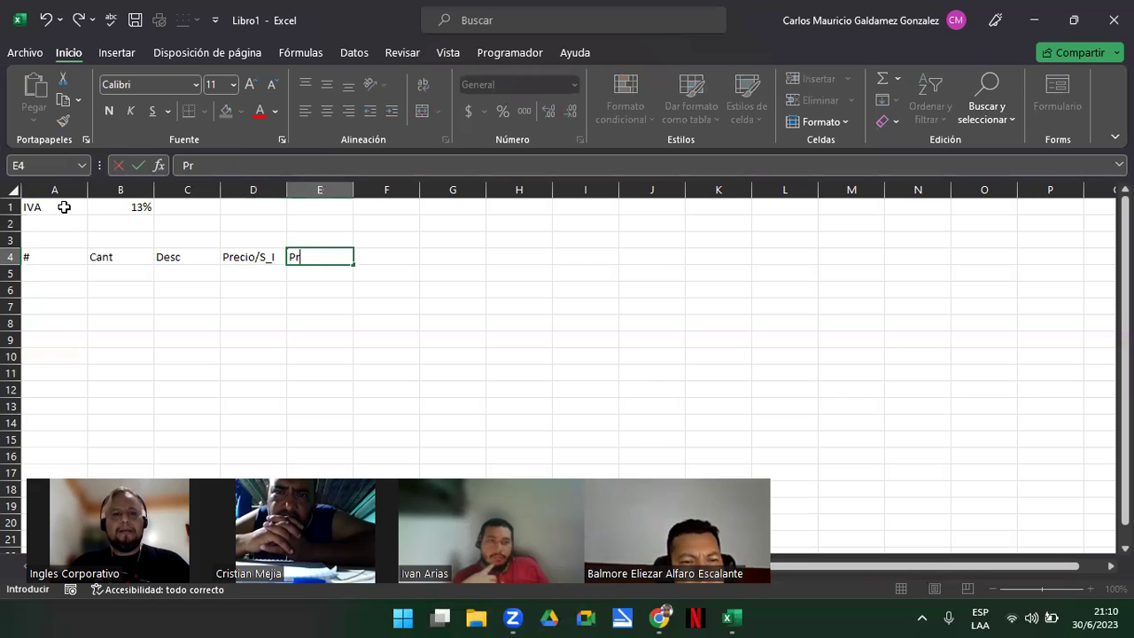
text(ecio/C_)
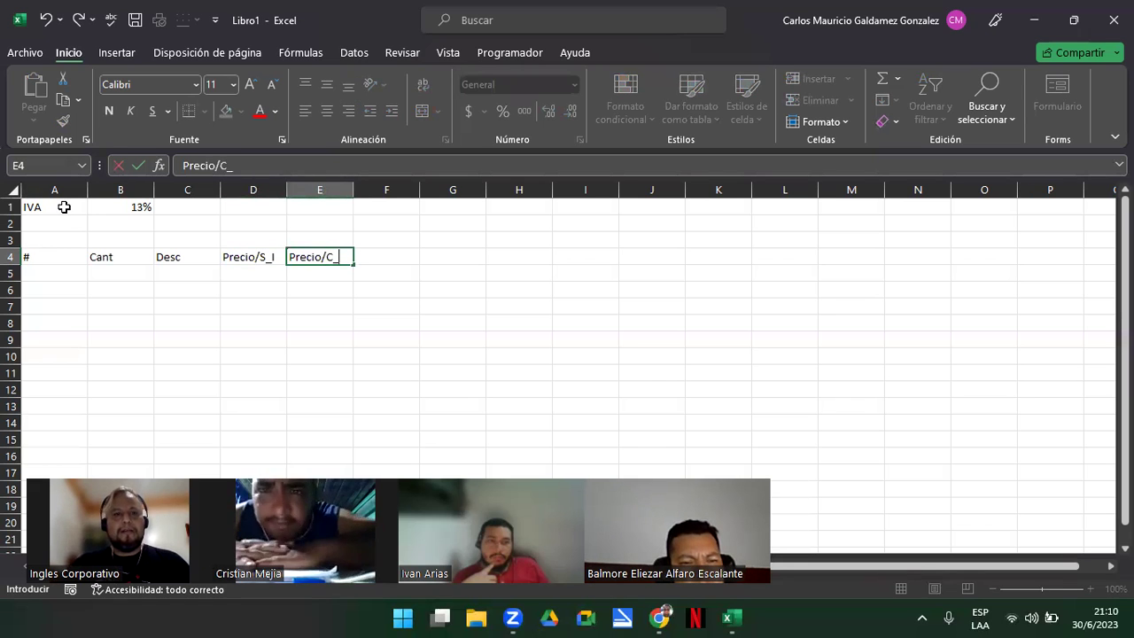
text(I)
key(Tab)
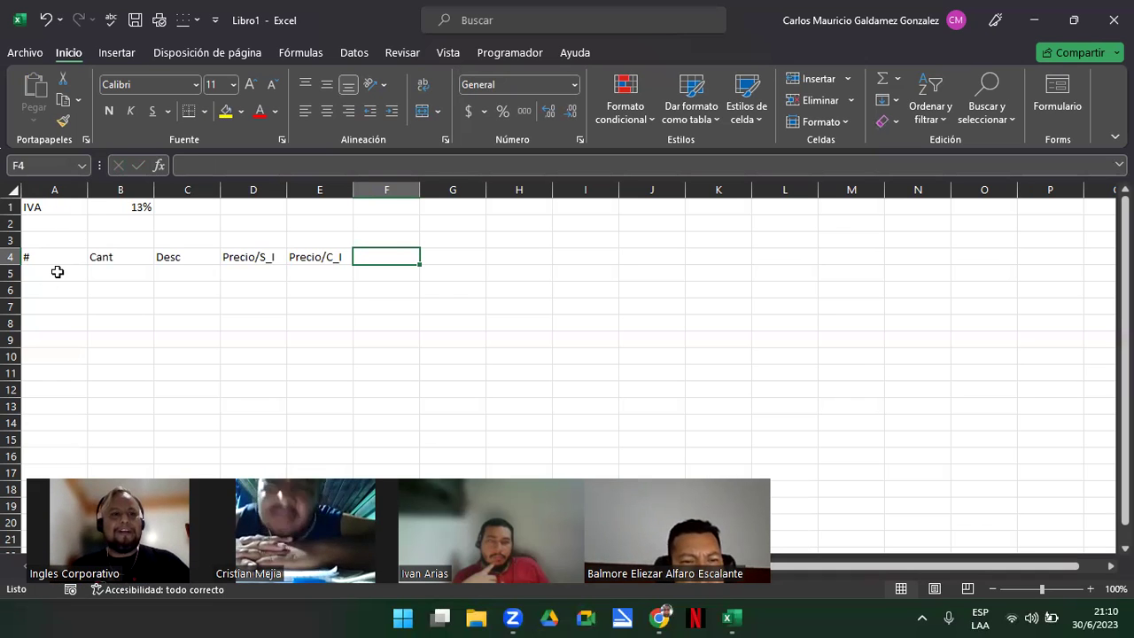
Step: Fill row 5 with item 1, quantity 10 and description Galones de Aceite
click(55, 272)
text(1)
key(Tab)
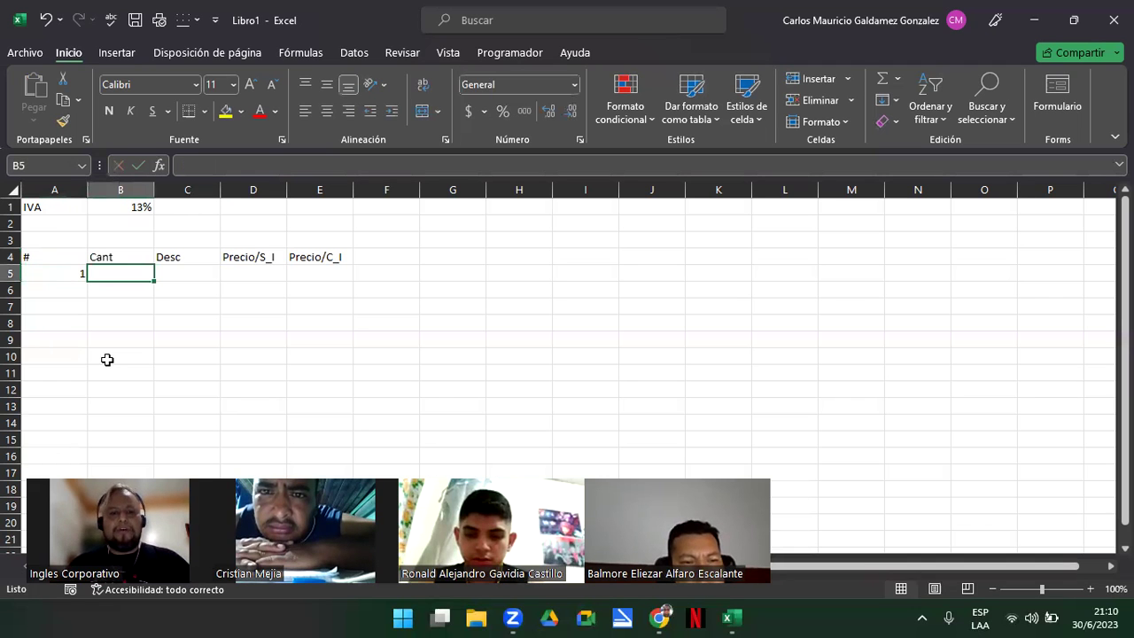
text(10)
key(Tab)
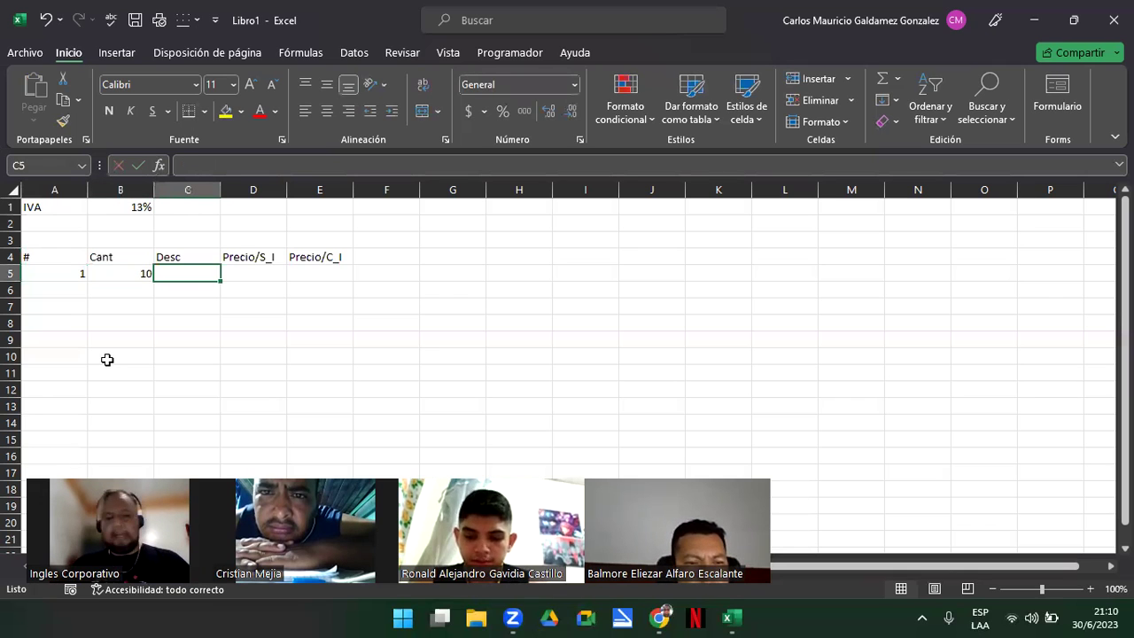
text(Galones de Ac)
key(Tab)
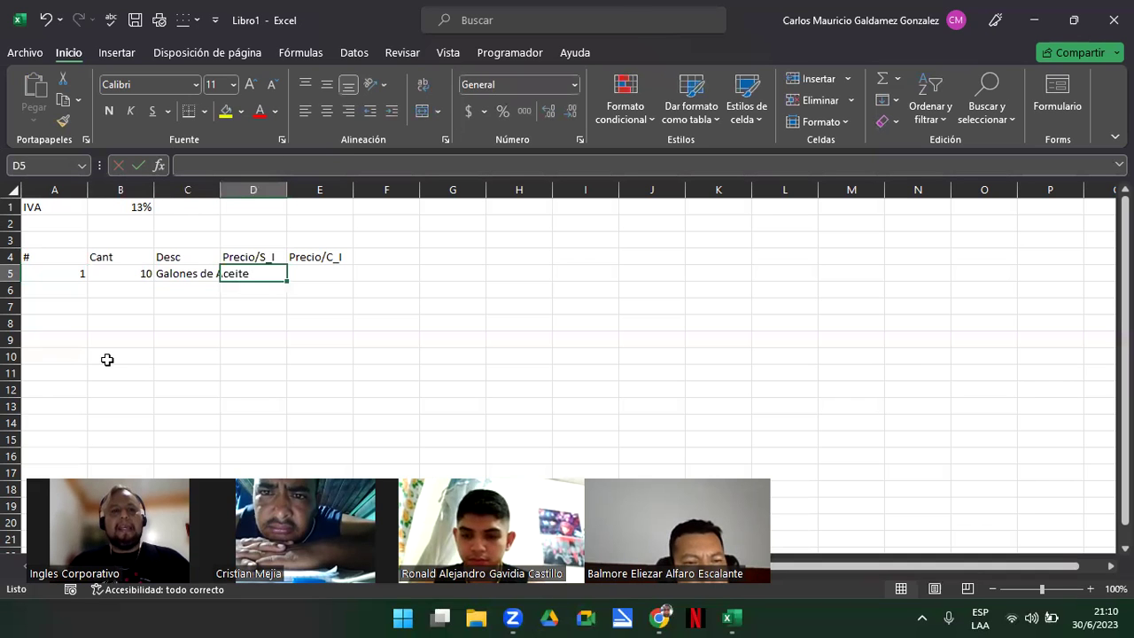
Step: Autofit column C to the description and enter the price 11.78 in D5
double_click(221, 190)
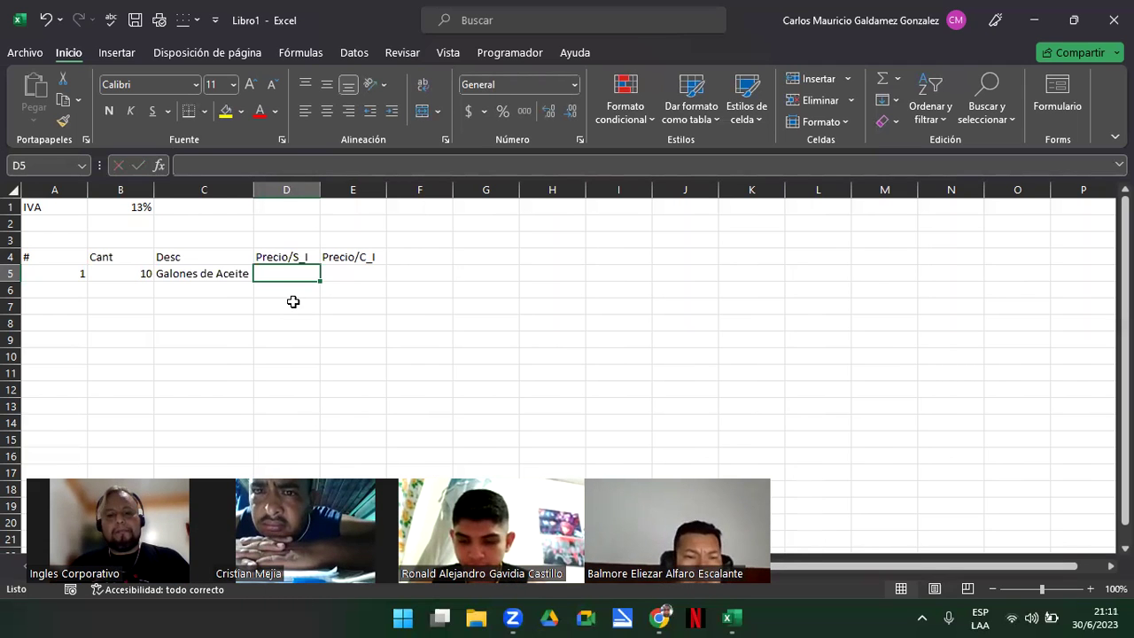
text(11.78)
key(Tab)
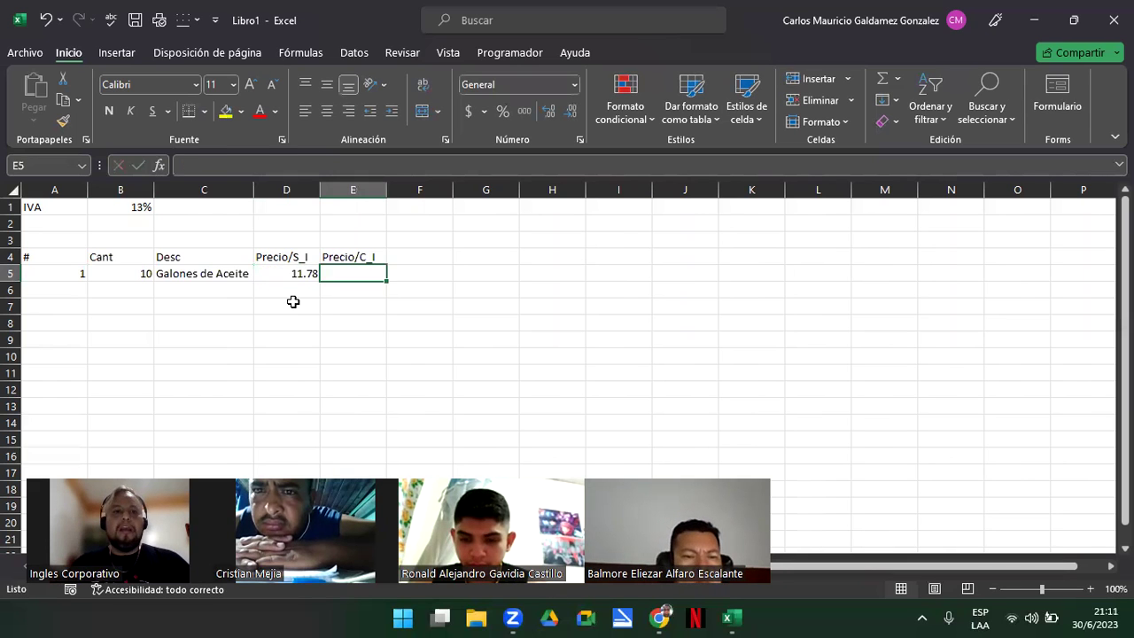
text(=)
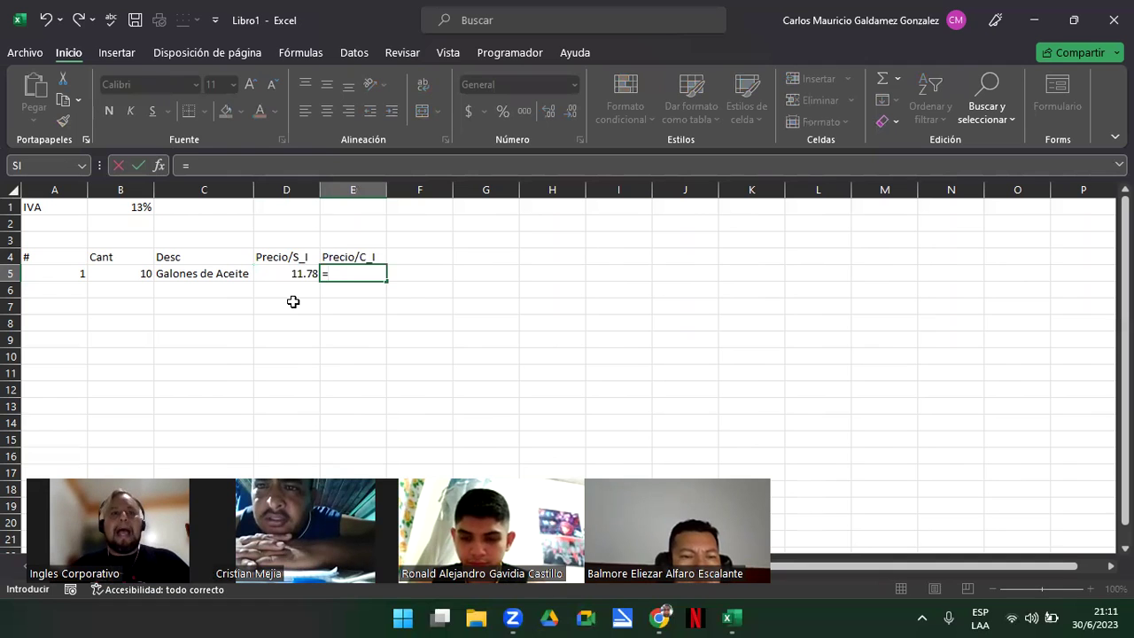
Step: Enter the IVA formula =D5*$B$1 in E5
key(Left)
text(*)
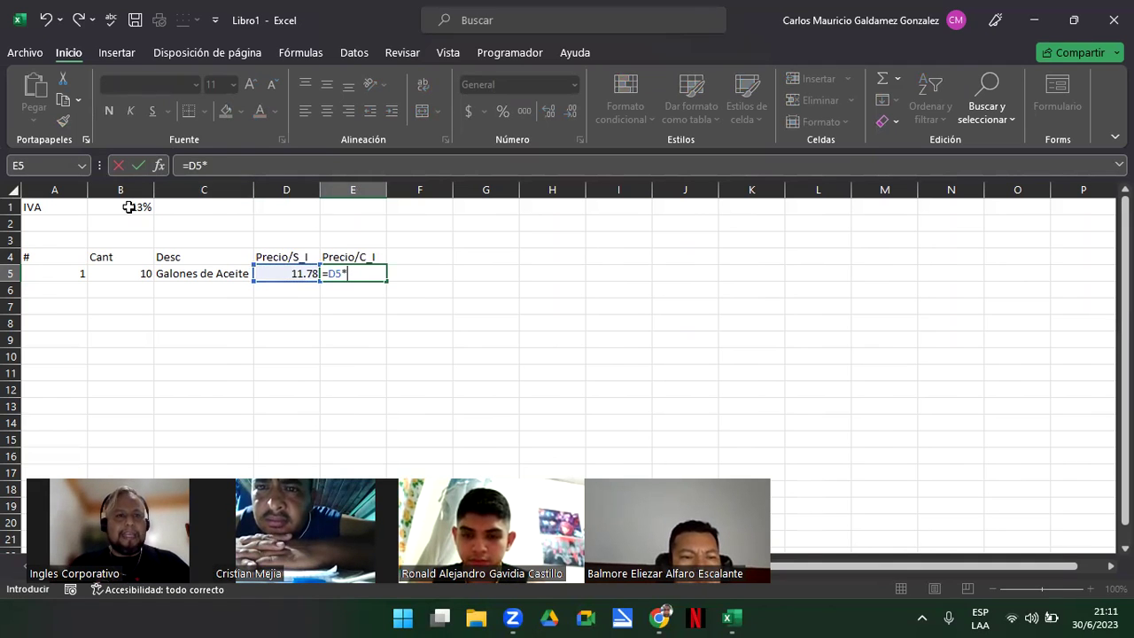
click(130, 206)
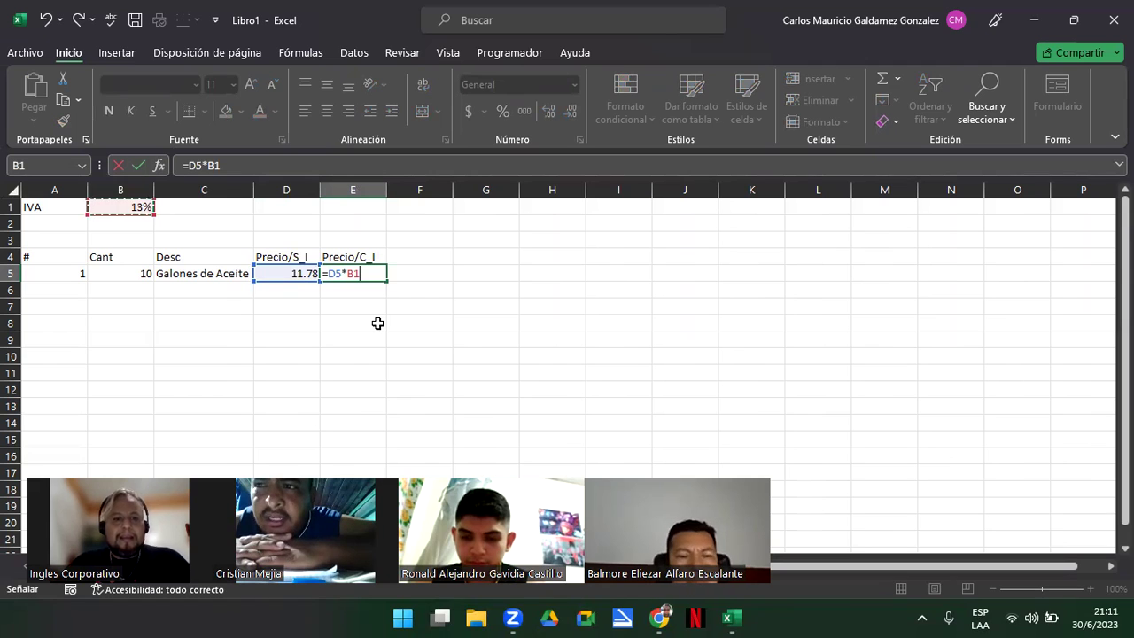
key(F4)
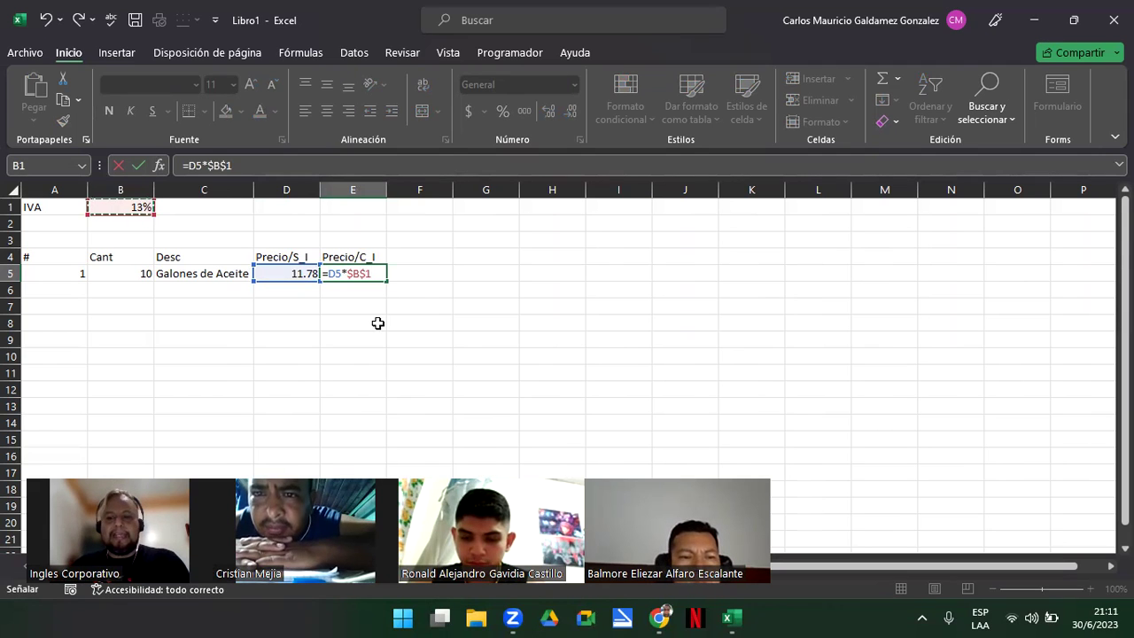
key(Return)
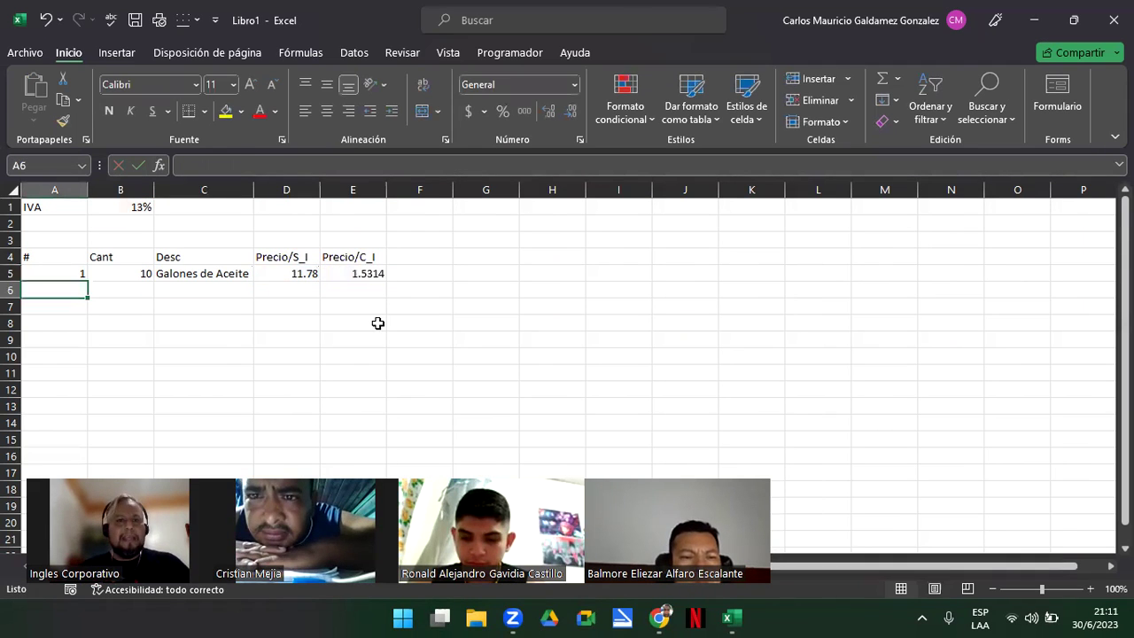
click(352, 278)
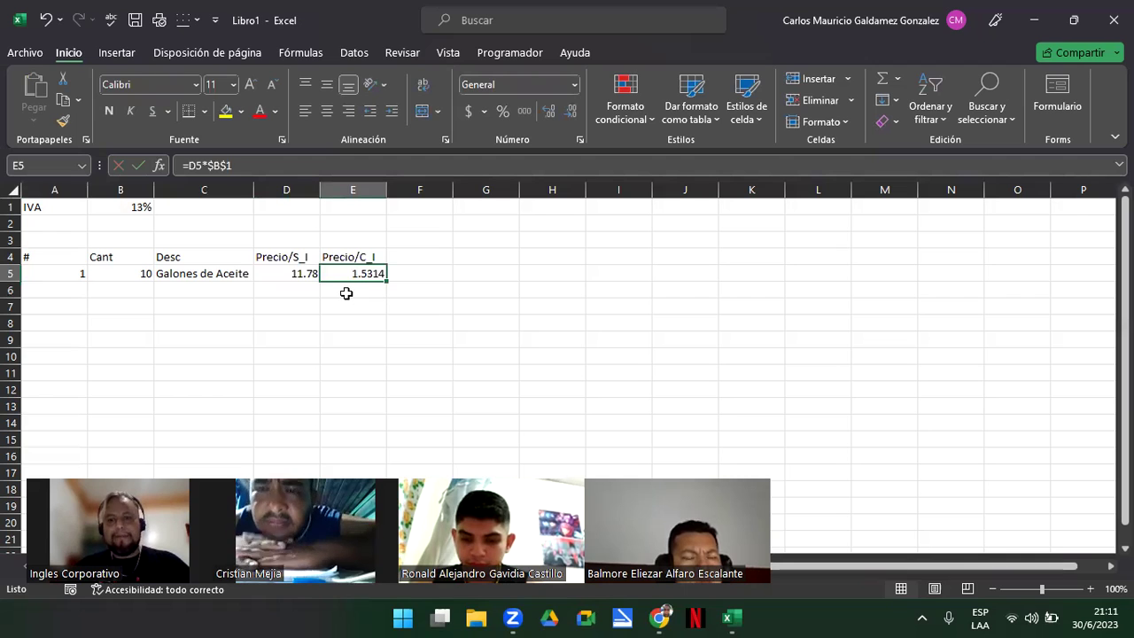
key(Right)
key(Left)
key(Up)
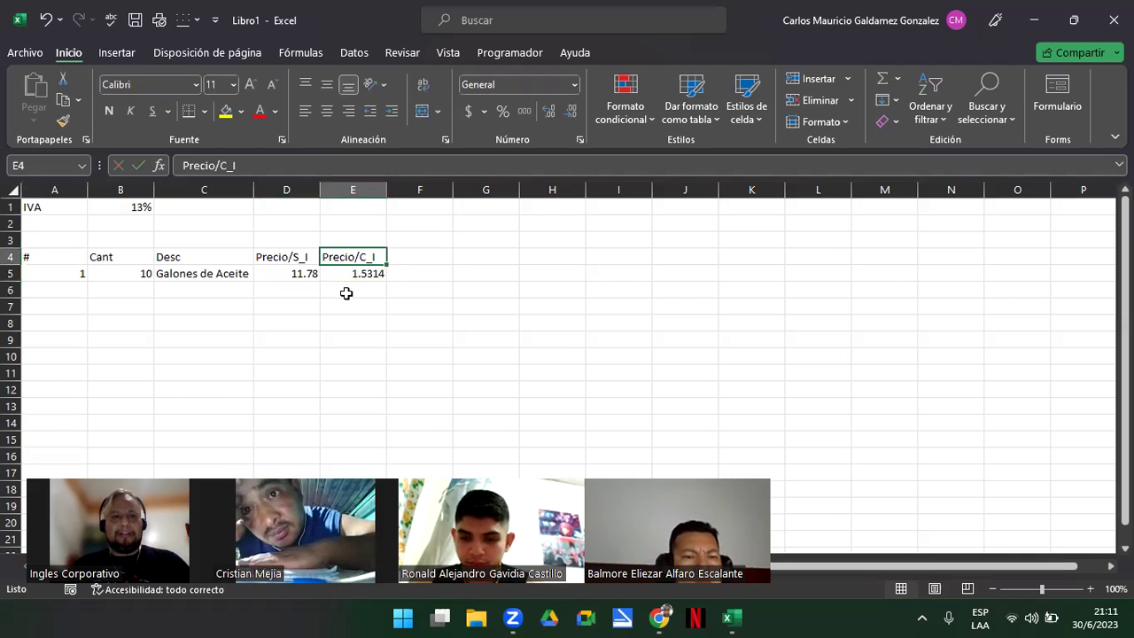
key(Down)
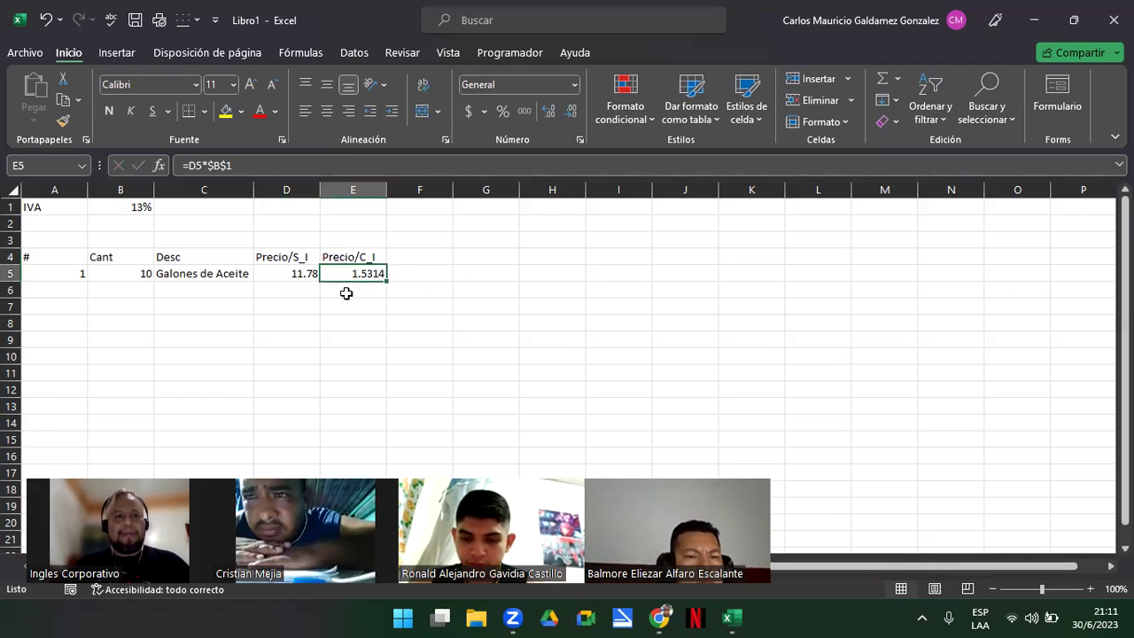
key(F2)
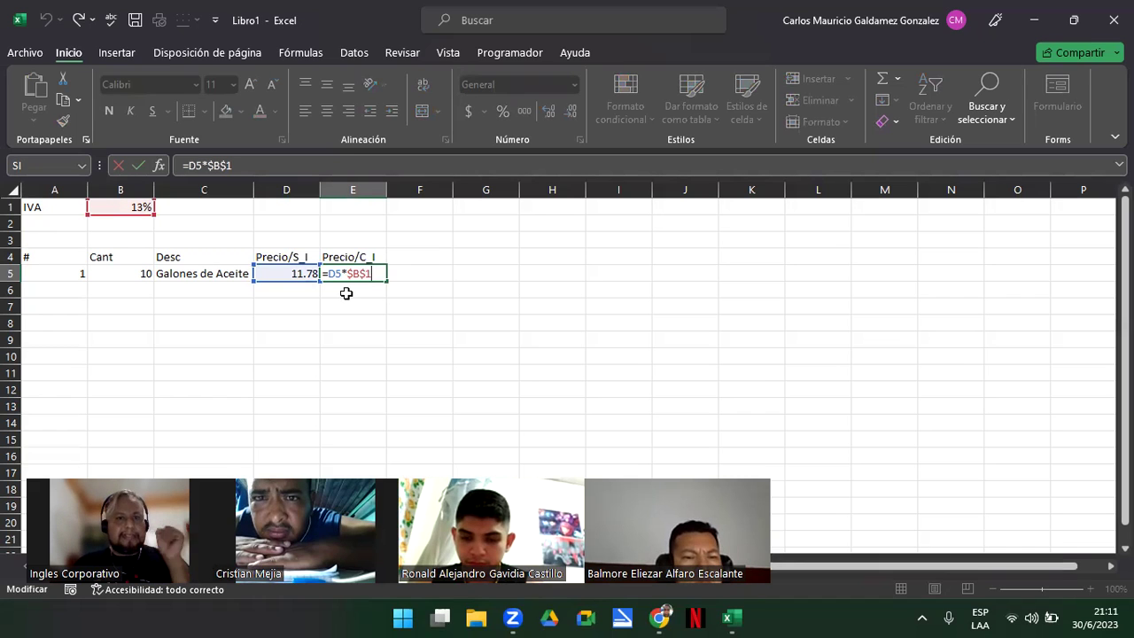
key(ctrl+Return)
Step: Shift the Precio/C_I header to F4 and label E4 as IVA
key(Up)
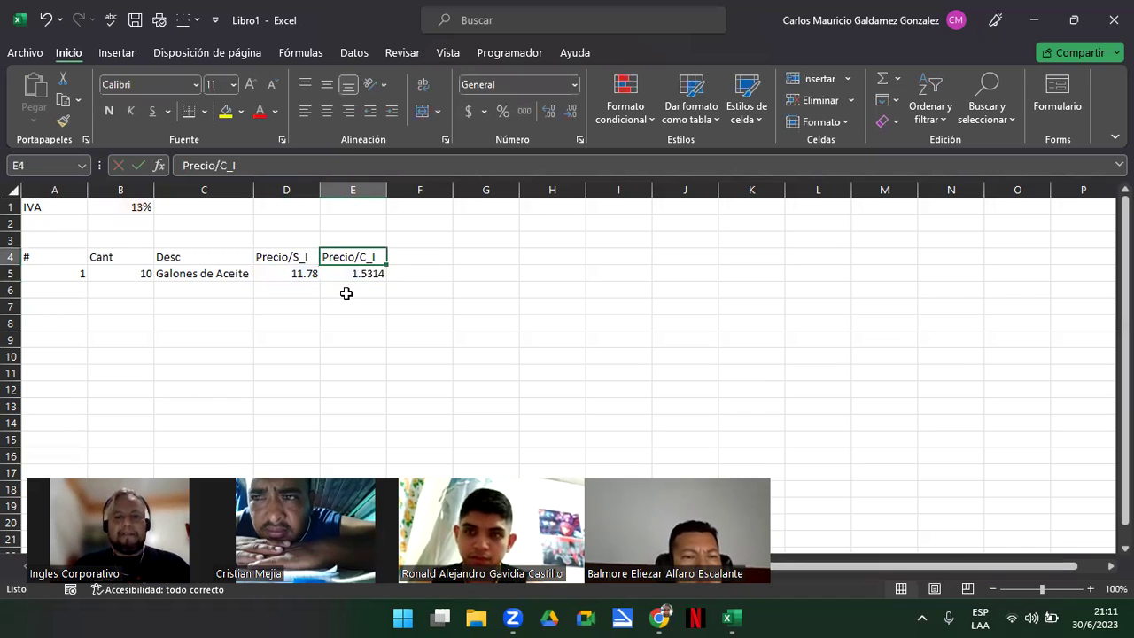
key(ctrl+c)
key(Right)
key(ctrl+v)
key(Left)
text(IVA)
key(Right)
Step: Compute Precio/C_I in F5 as price plus IVA, giving 13.3114
key(Down)
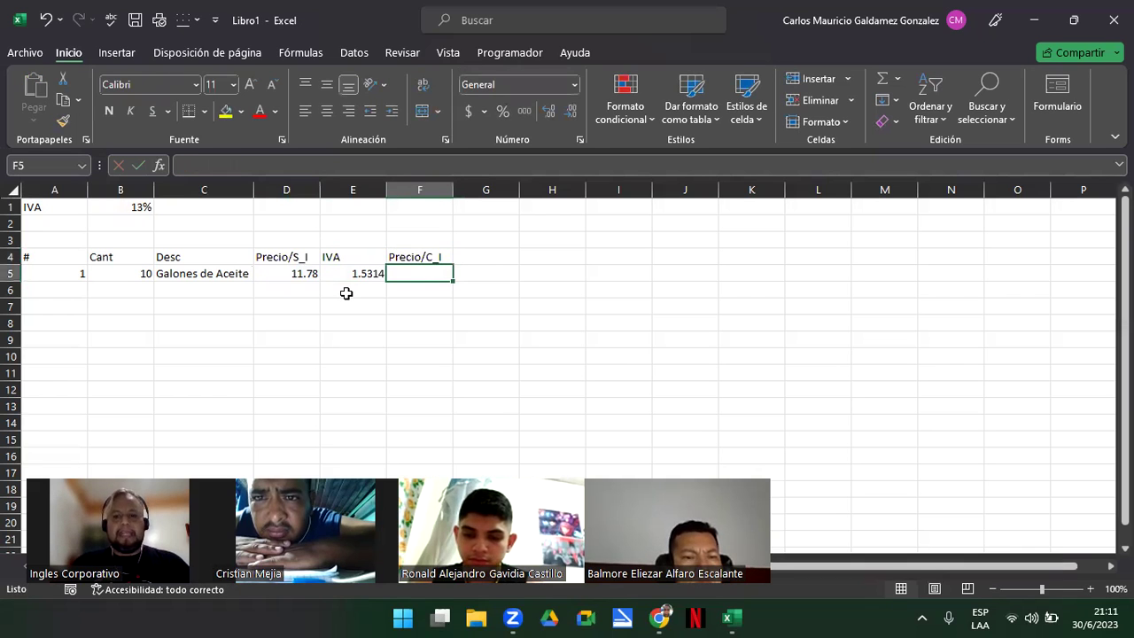
text(=)
key(Left)
key(Left)
text(+)
key(Left)
key(Return)
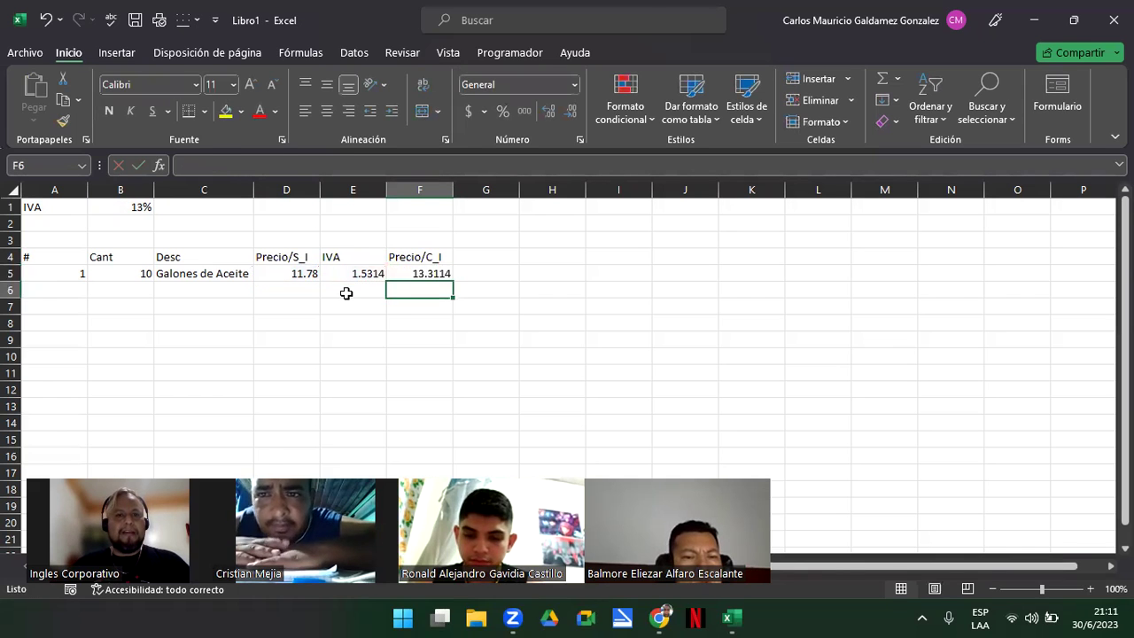
key(Up)
key(Right)
key(Up)
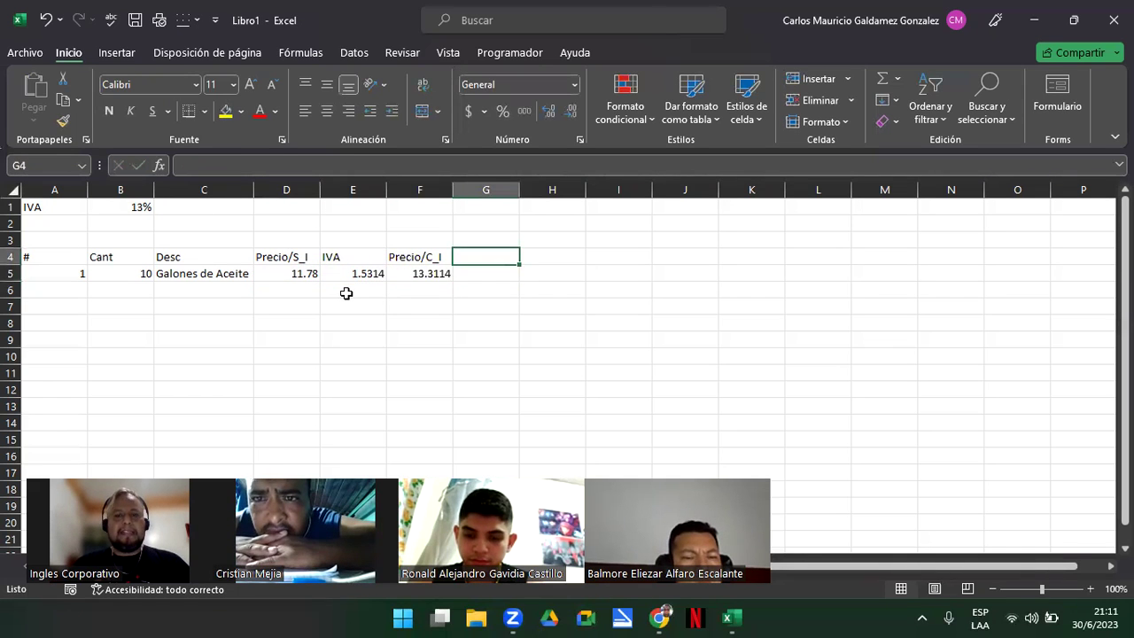
Step: Add the TOTAL header in G4 and the formula =B5*F5 in G5
text(TOTAL)
key(Return)
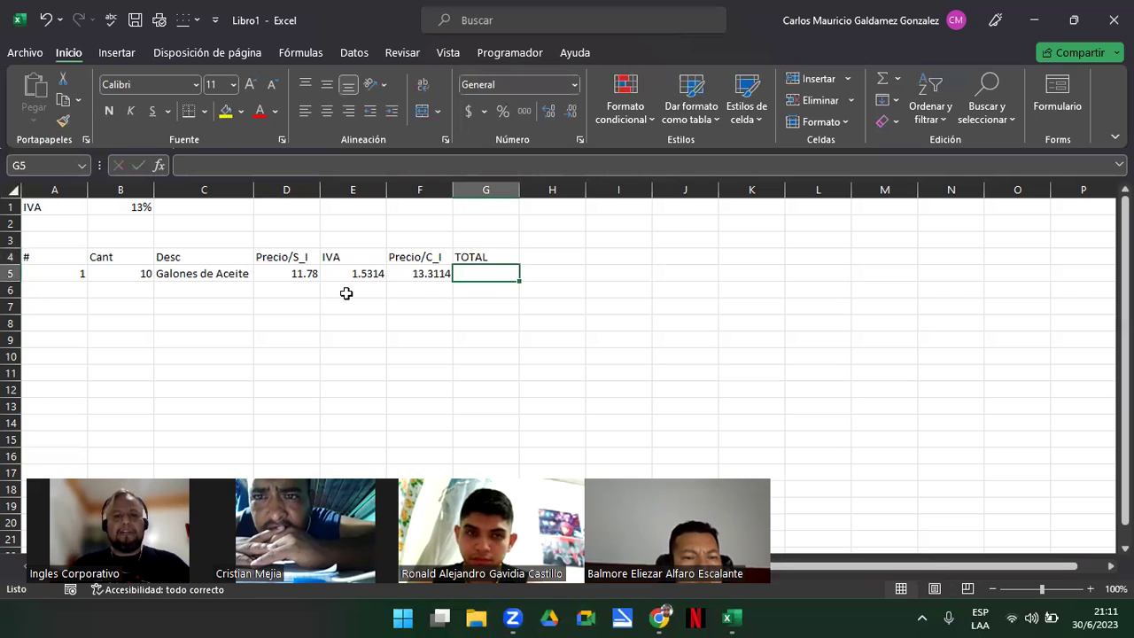
text(=)
key(Left)
key(Left)
key(Left)
key(Left)
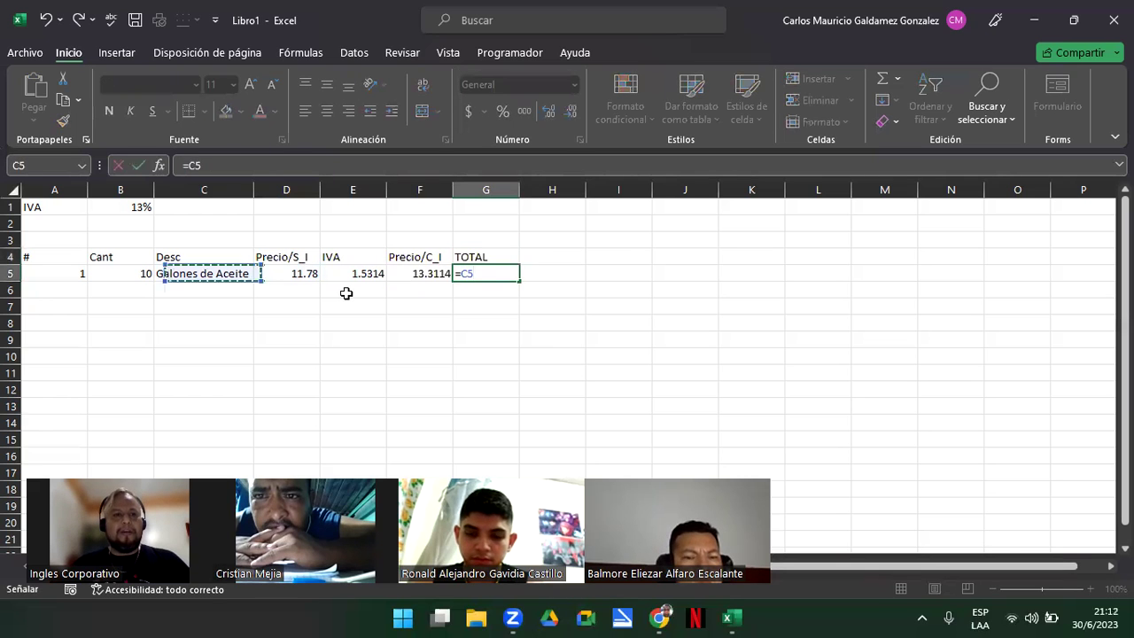
key(Left)
text(*)
key(Left)
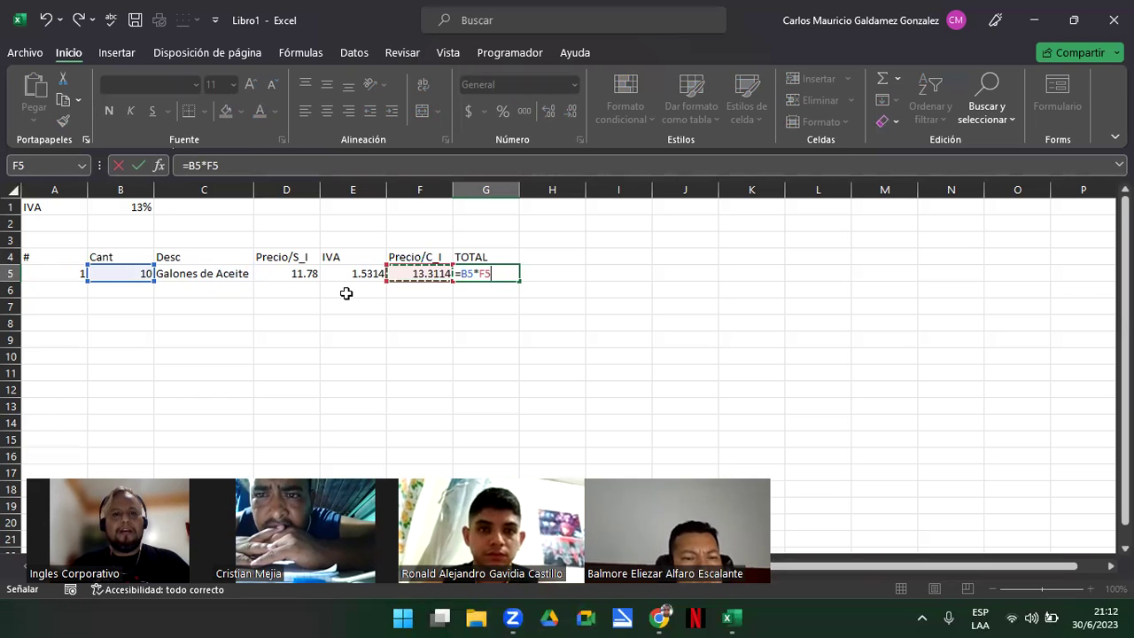
key(Return)
Step: Apply Contabilidad number format to the price cells D5:G5
drag(301, 274, 477, 274)
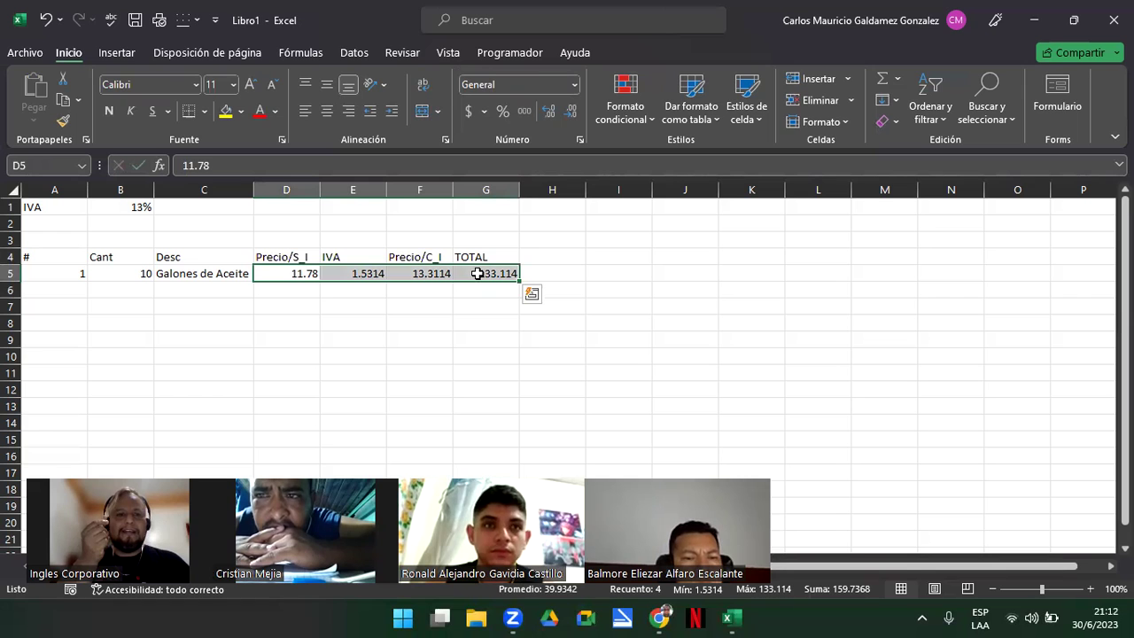
click(571, 85)
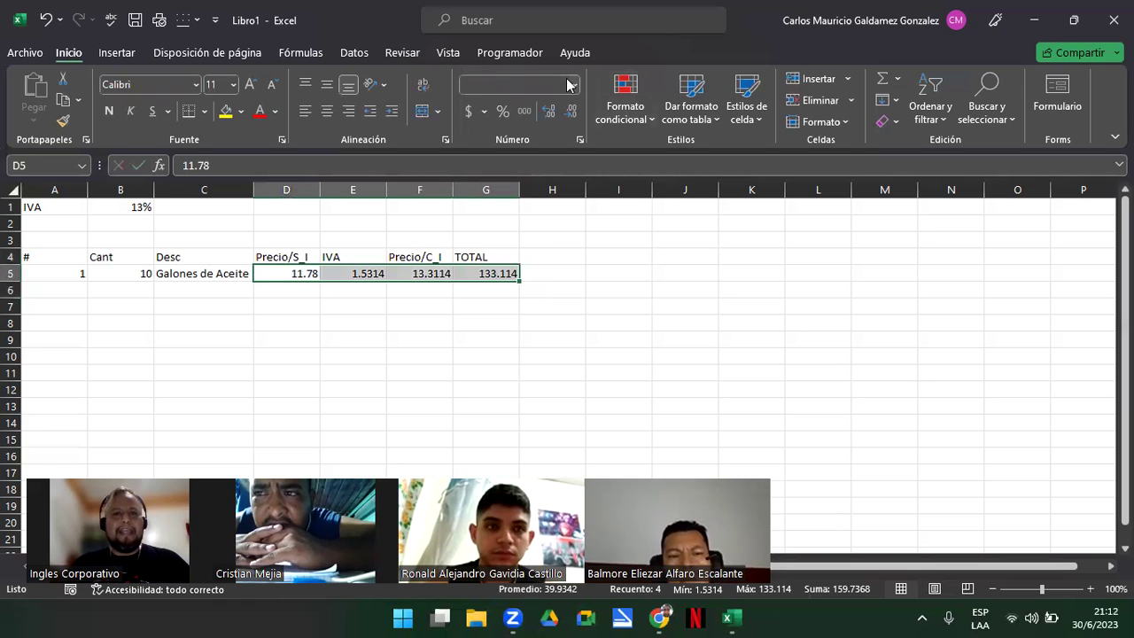
click(571, 85)
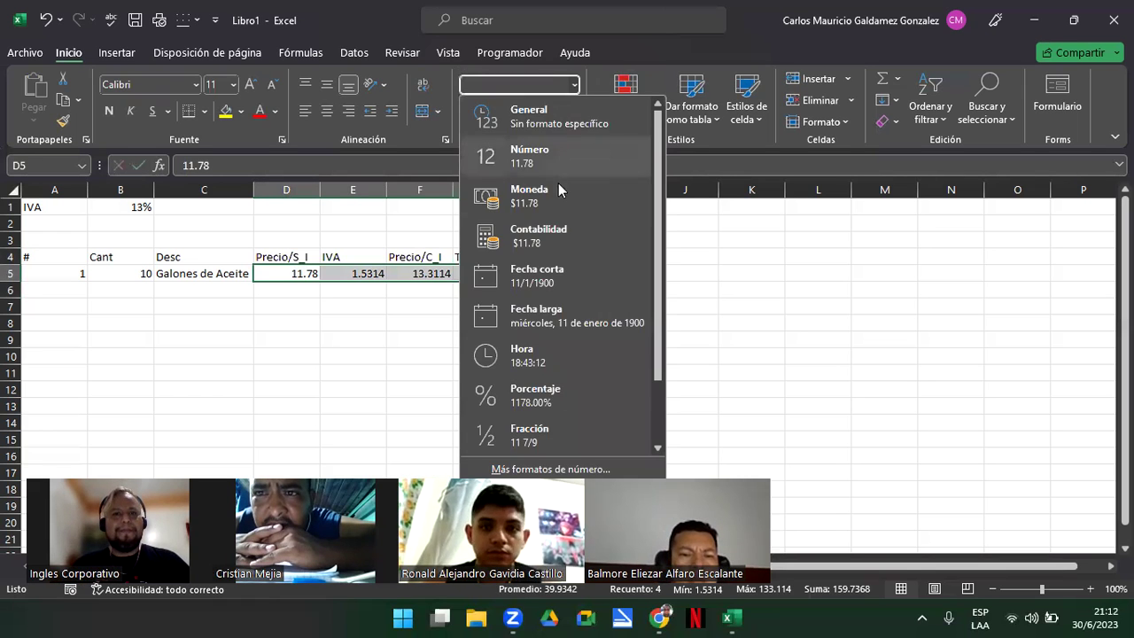
click(576, 245)
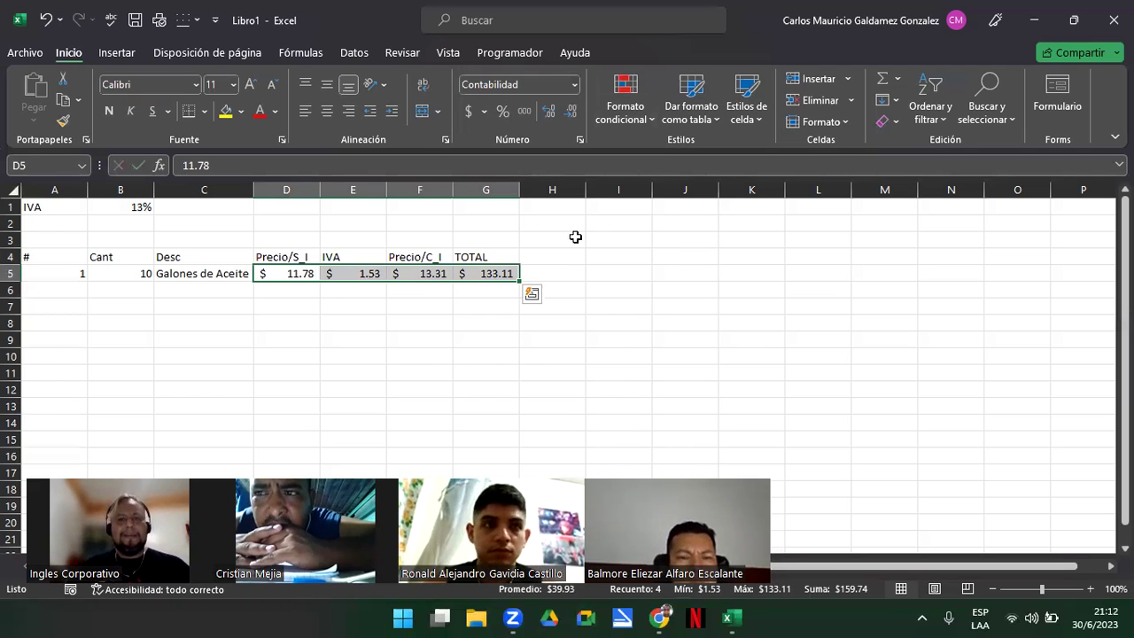
double_click(419, 273)
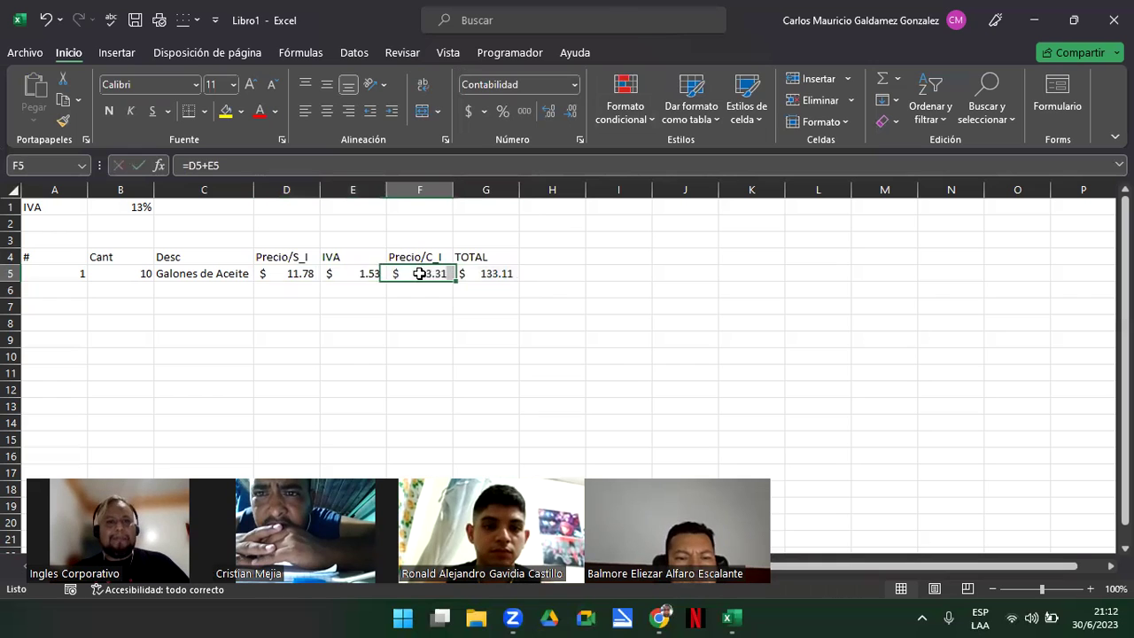
Step: Confirm F5's =D5+E5 ($13.31) and review the IVA formula =D5*$B$1 in E5
key(ctrl+Return)
double_click(352, 277)
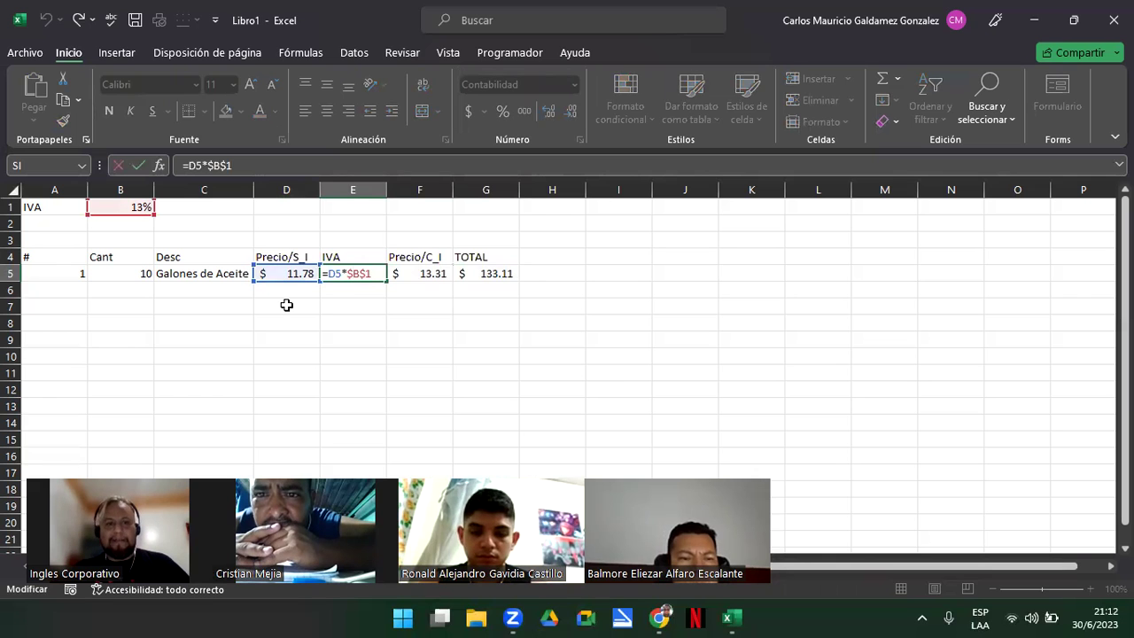
key(Return)
key(Up)
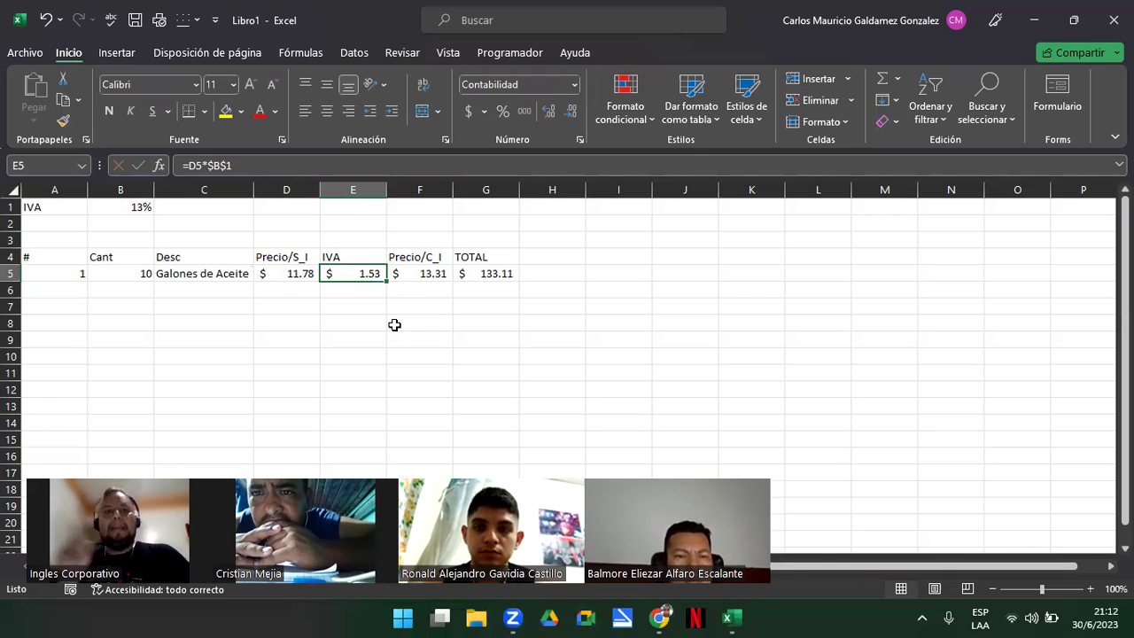
click(420, 273)
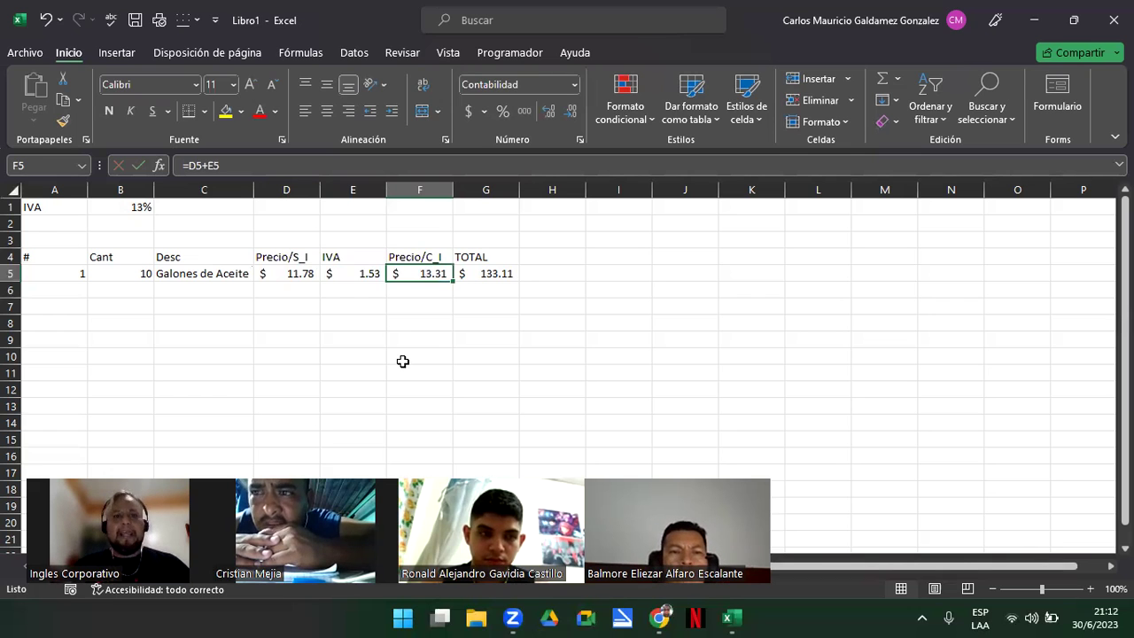
Step: Shift Precio/C_I and TOTAL one column right and add a Ganancia header in F4
drag(419, 257, 483, 281)
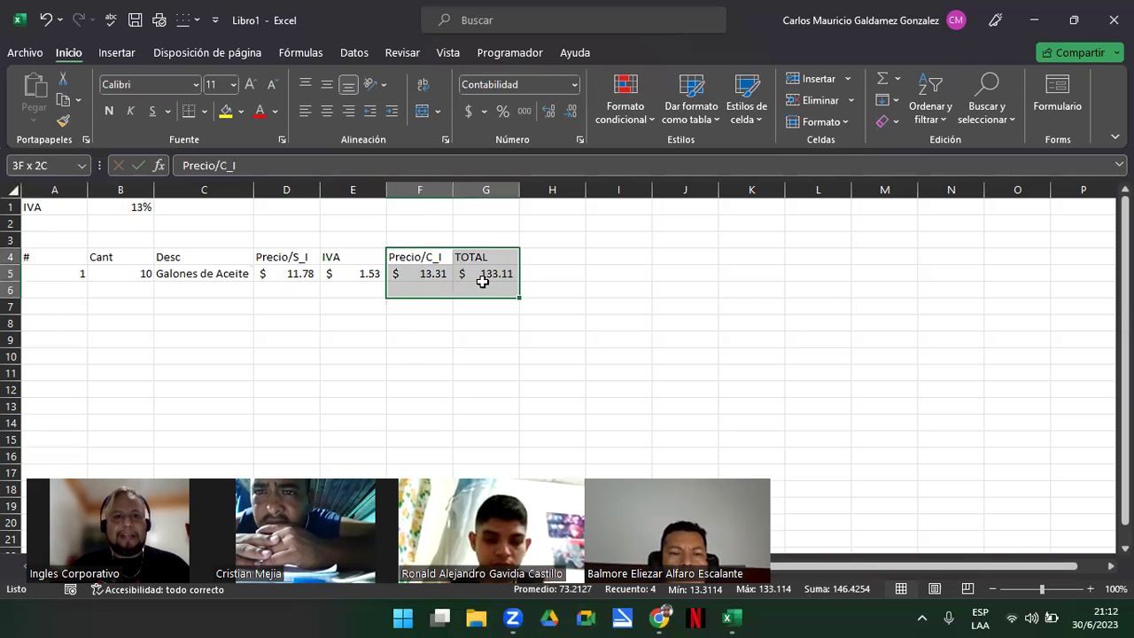
drag(424, 257, 461, 274)
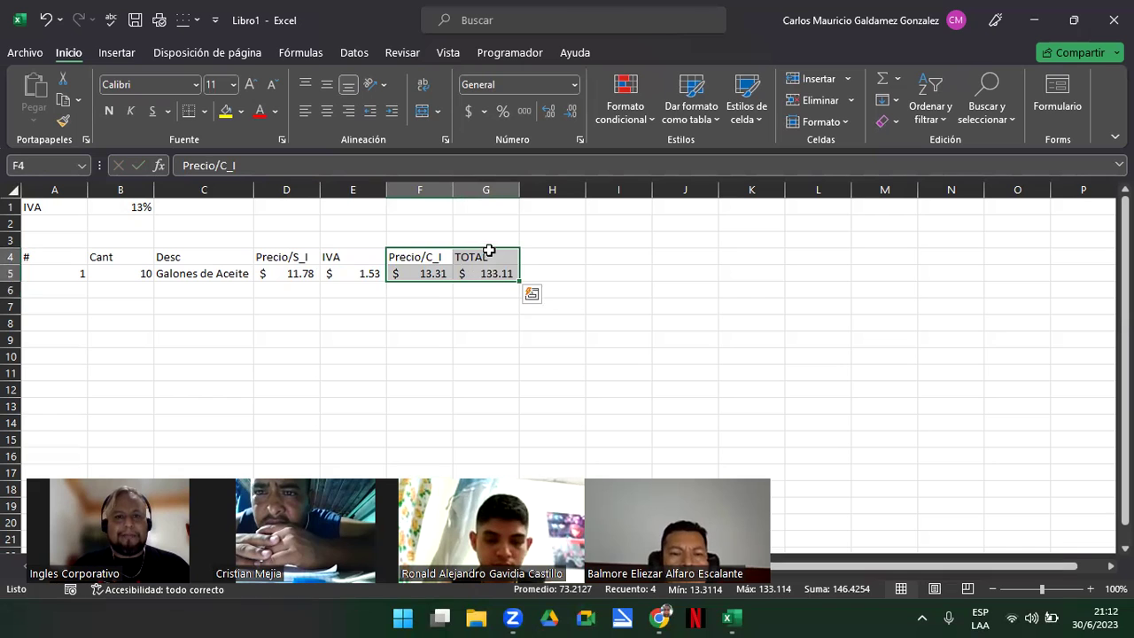
drag(489, 253, 526, 250)
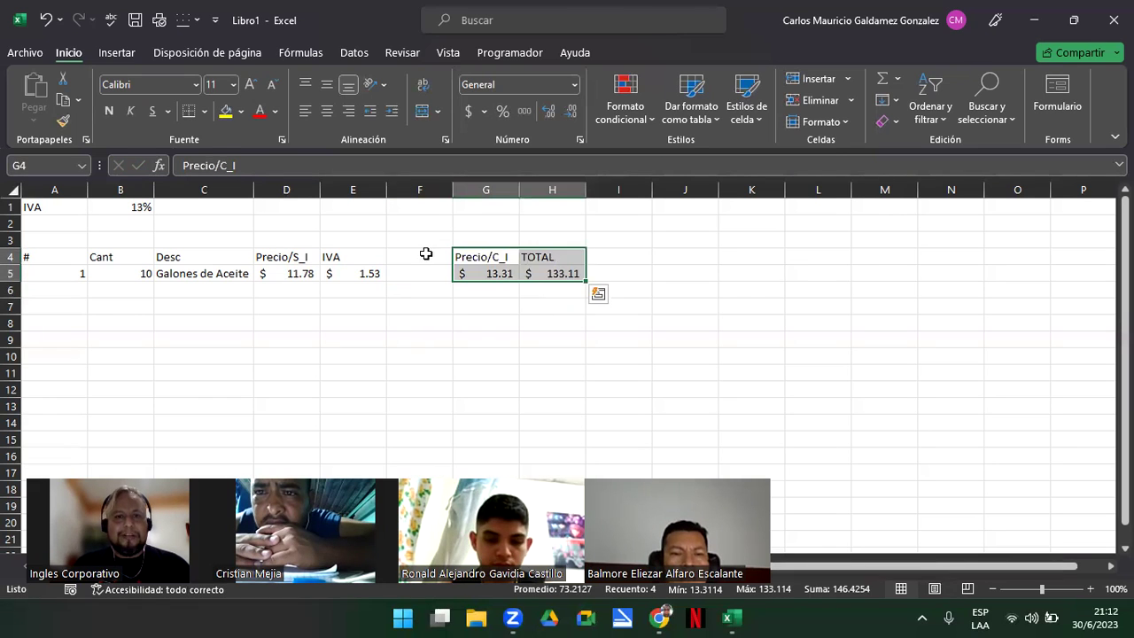
text(GAnan)
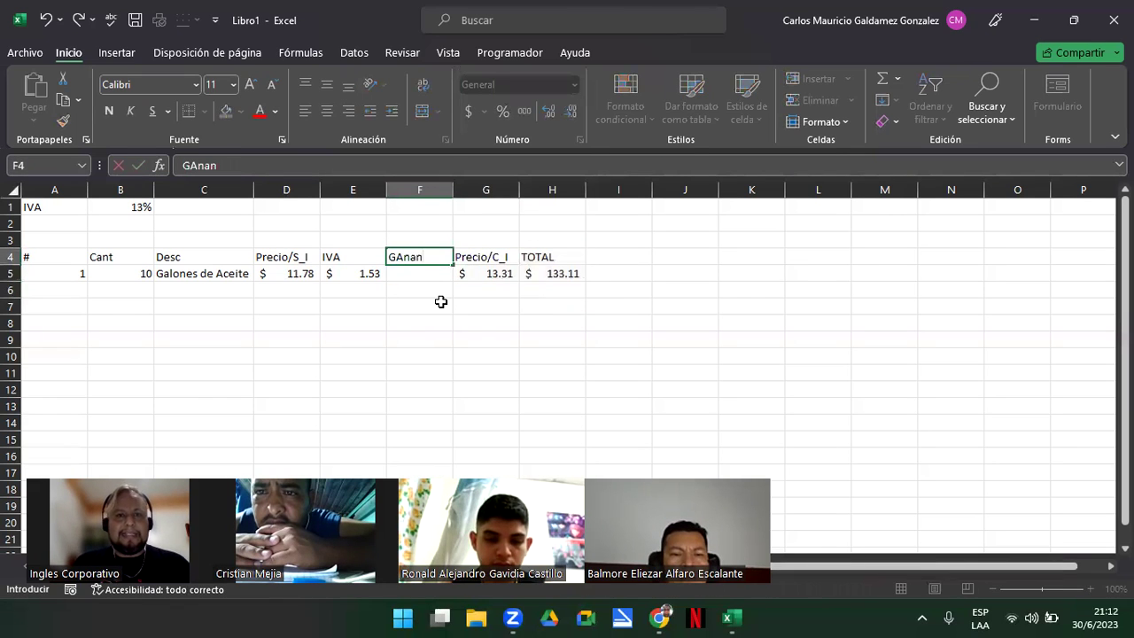
key(BackSpace)
key(BackSpace)
text(ancia)
key(Return)
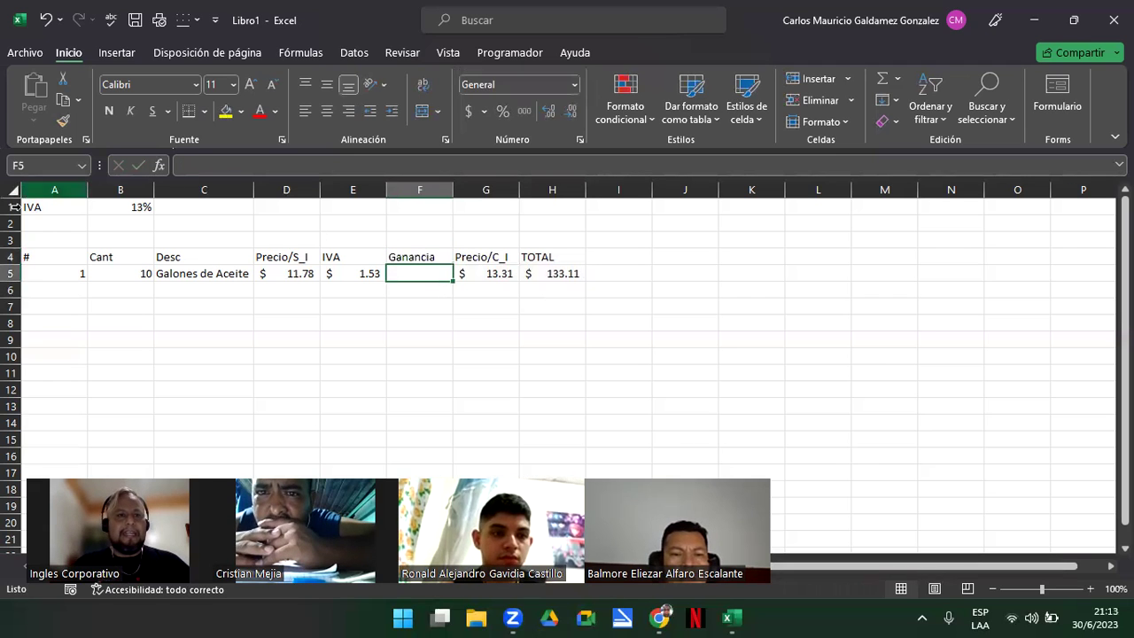
Step: Add the label GANANCIA in A2 with the rate 8% in B2
click(44, 223)
text(GA)
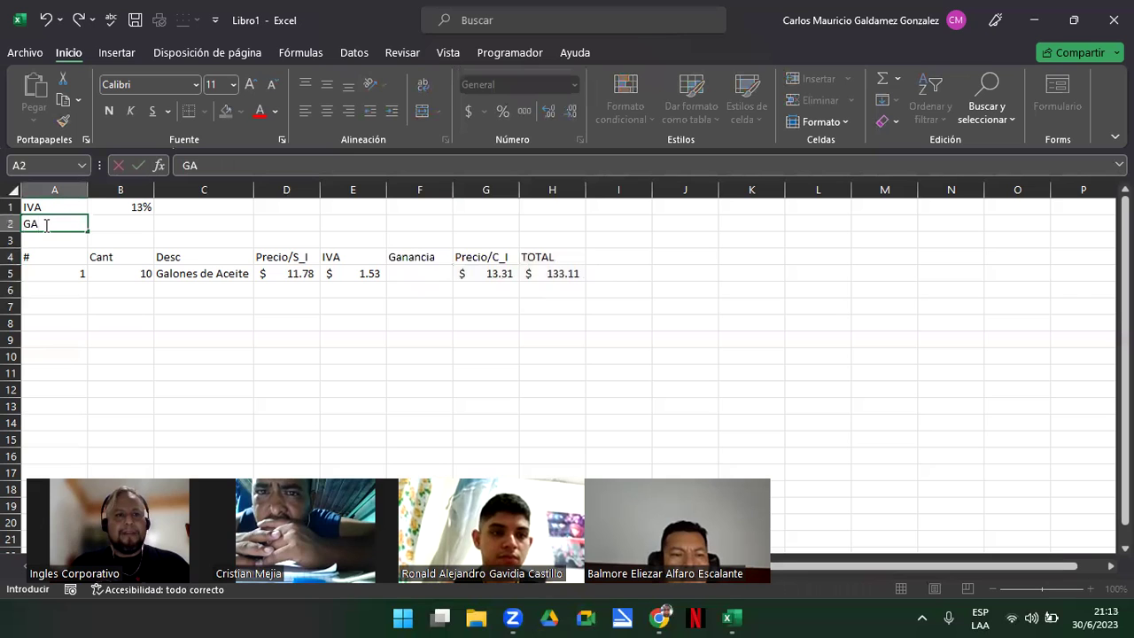
text(NANCIA)
key(Tab)
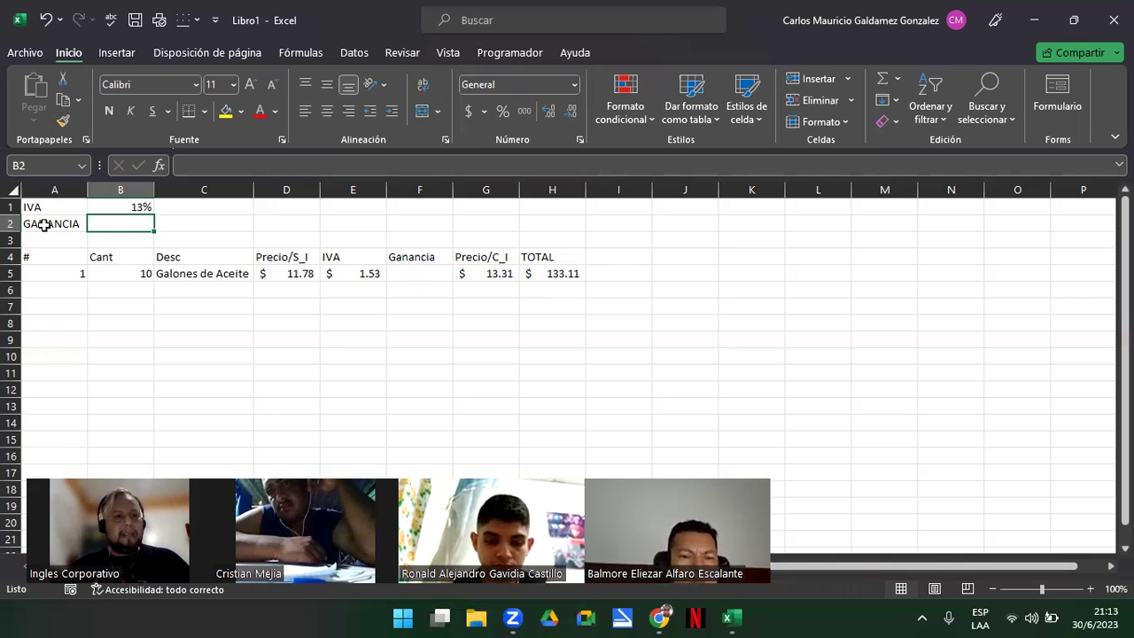
text(8%)
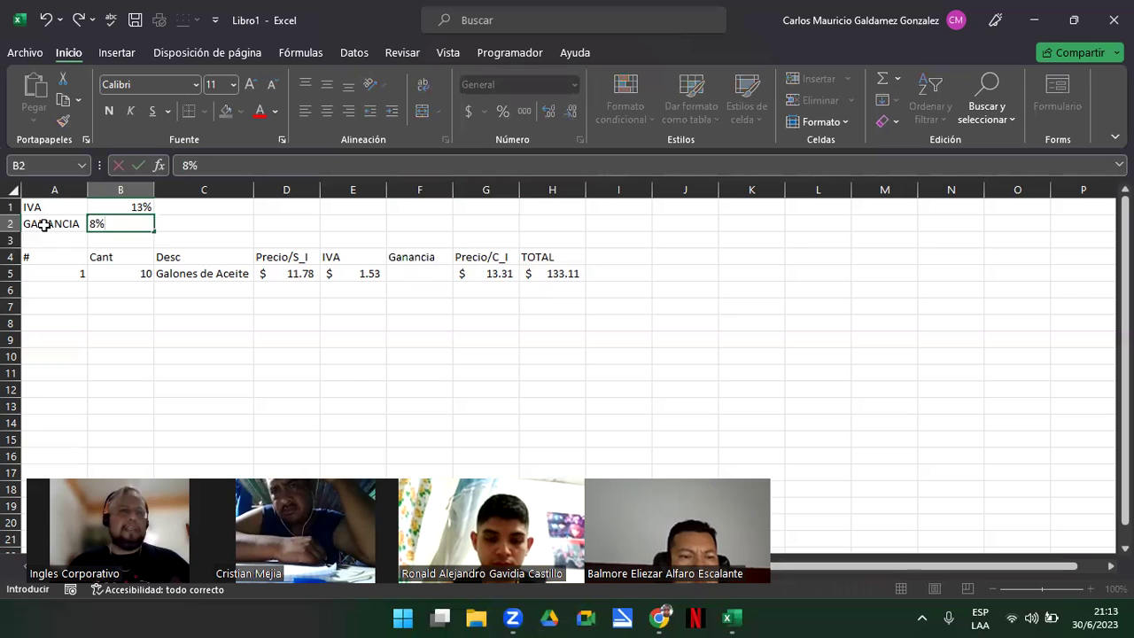
key(Return)
key(Right)
key(Right)
key(Right)
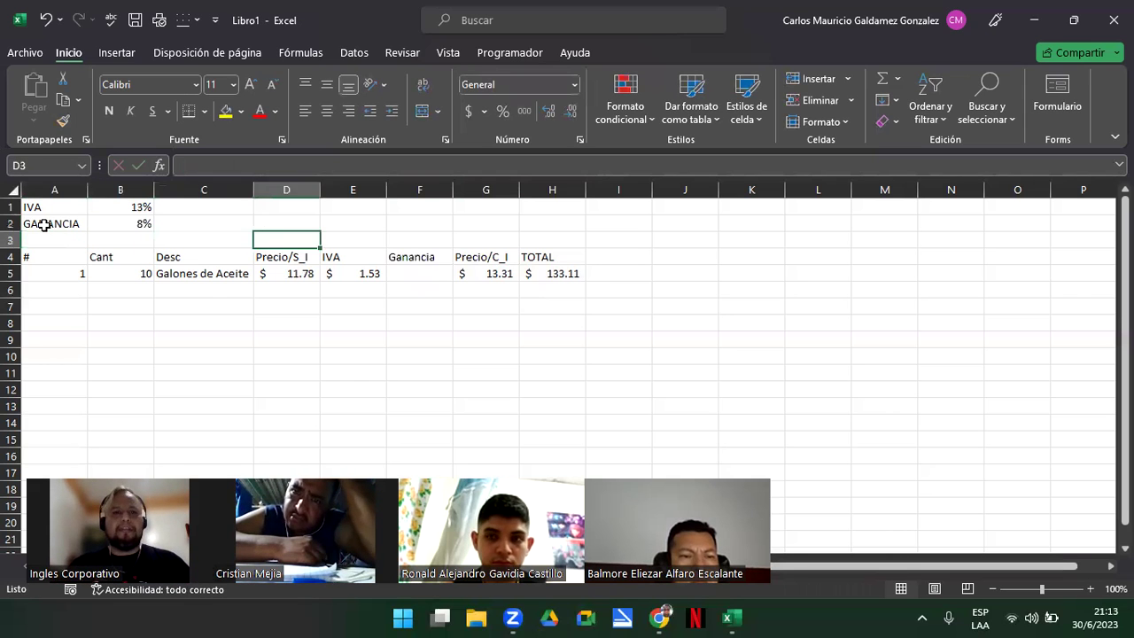
key(Right)
key(Right)
key(Down)
key(Down)
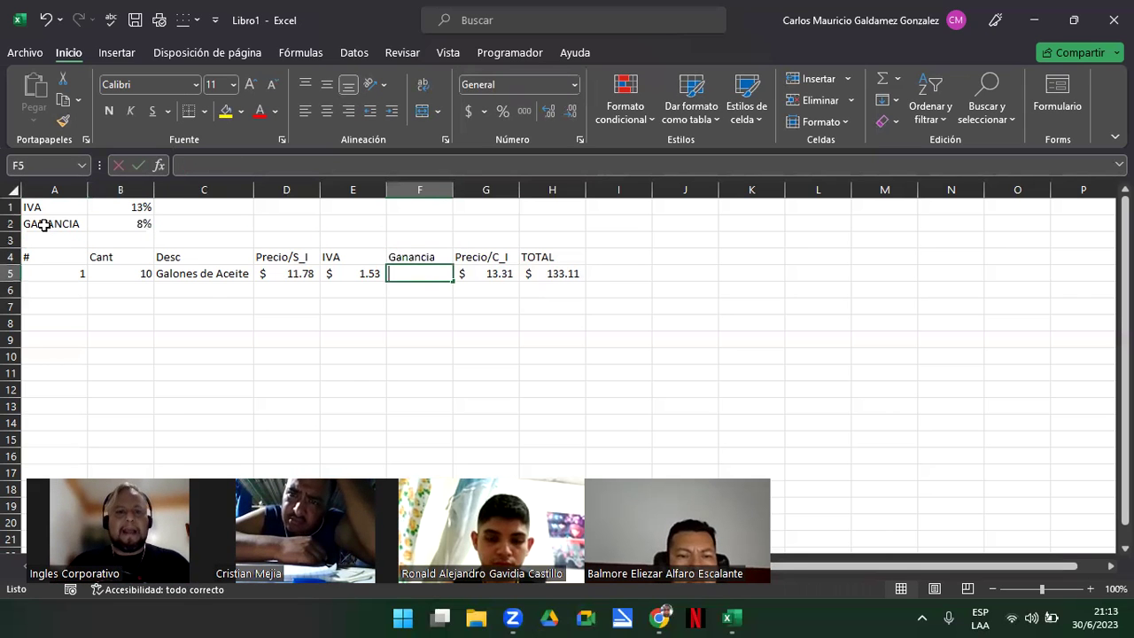
Step: In F5, start the Ganancia formula =D5*B2, multiplying the price by the GANANCIA rate
text(=)
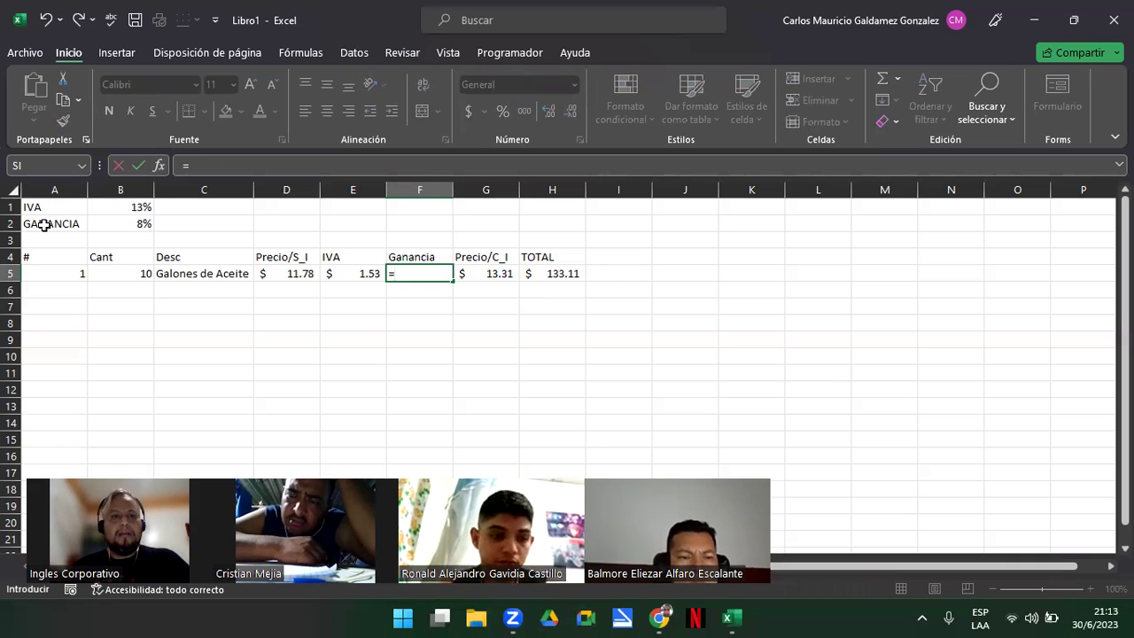
key(Left)
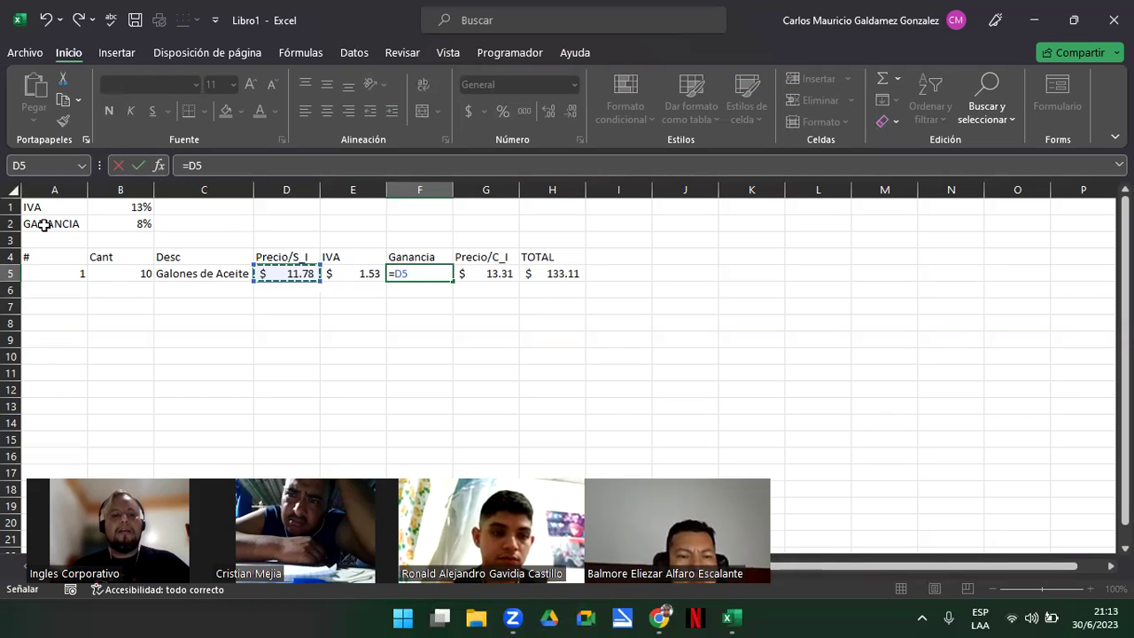
text(*)
key(Left)
key(Up)
key(Left)
key(Up)
key(Left)
key(Up)
key(Left)
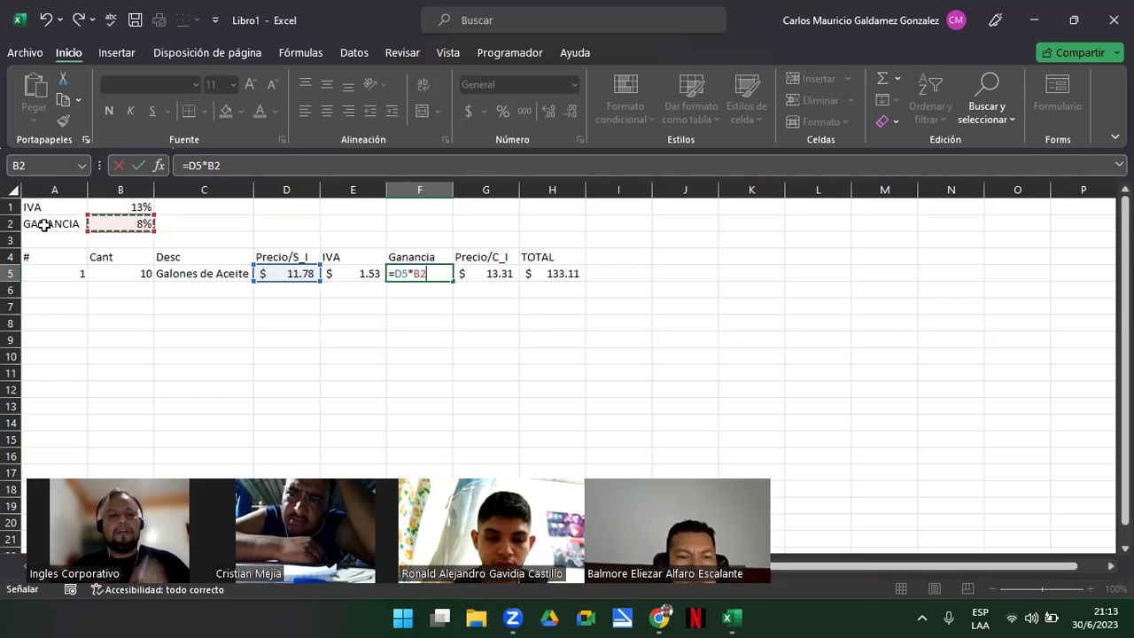
Step: Make B2 absolute and confirm =D5*$B$2, giving $ 0.94, then select the Precio/C_I cell
key(F5)
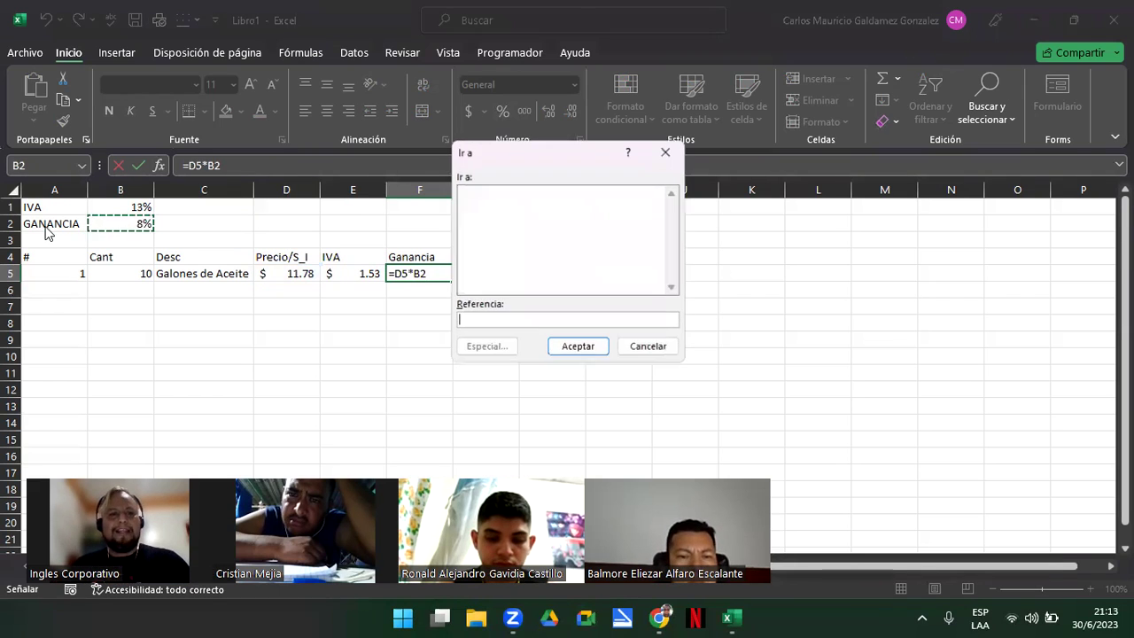
key(Escape)
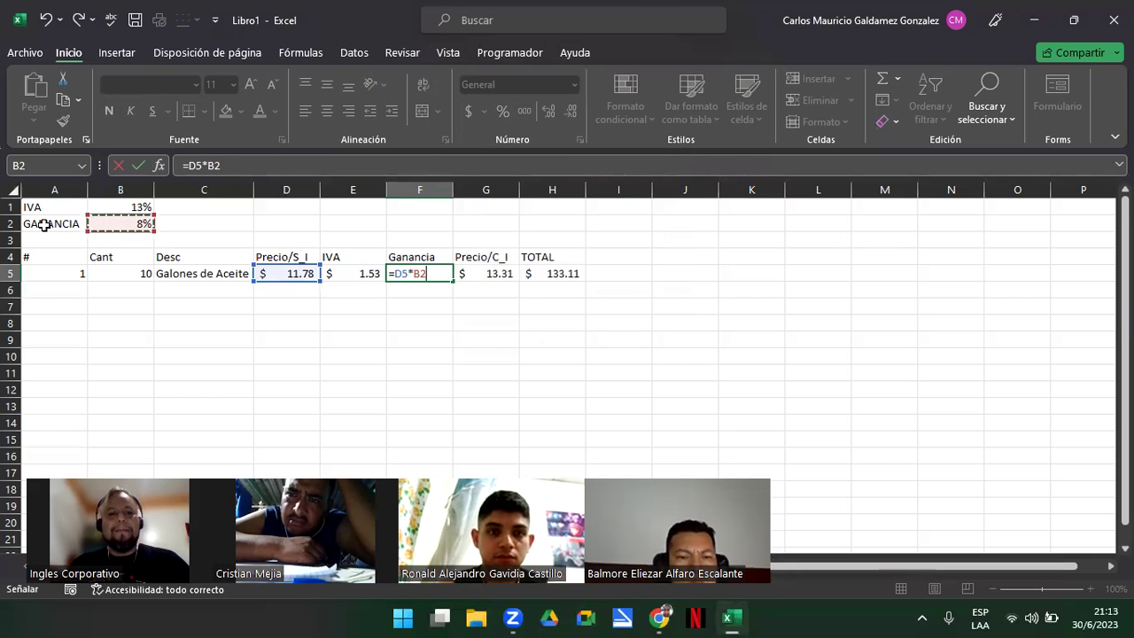
key(F4)
key(Return)
key(Up)
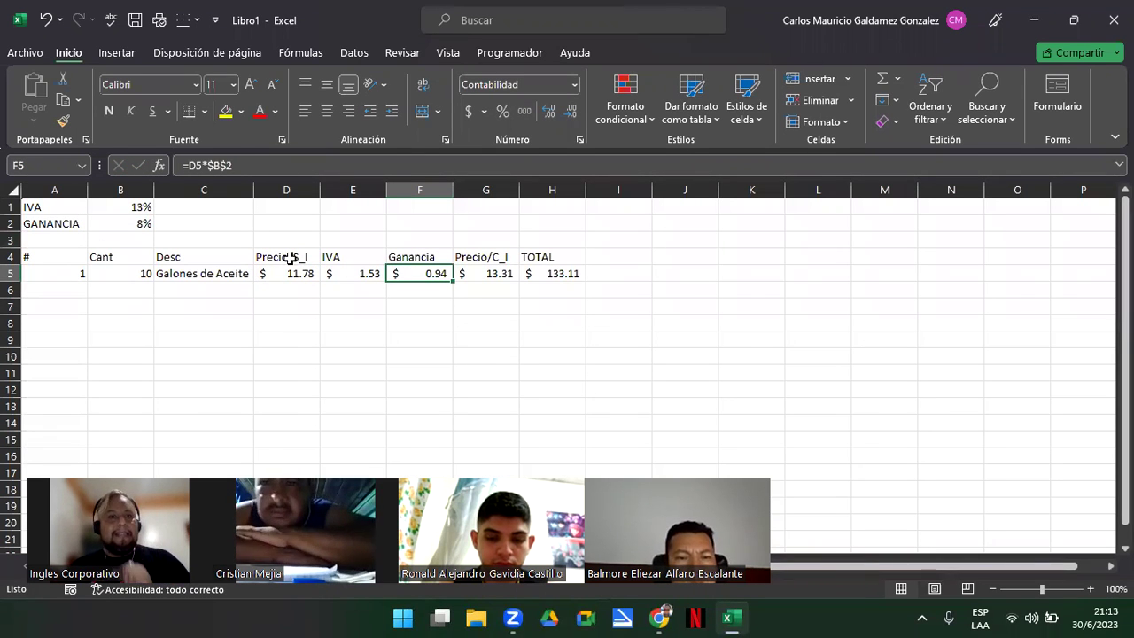
click(476, 274)
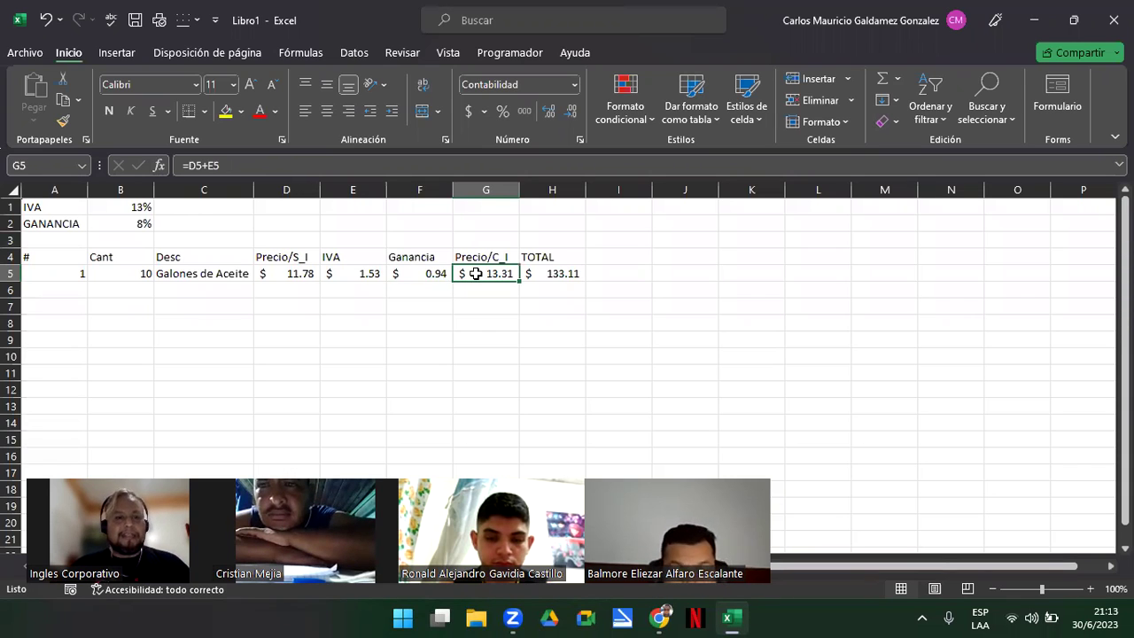
Step: Rewrite G5 as =D5+E5+F5 so Precio/C_I shows $ 14.25, then check TOTAL in H5
key(Delete)
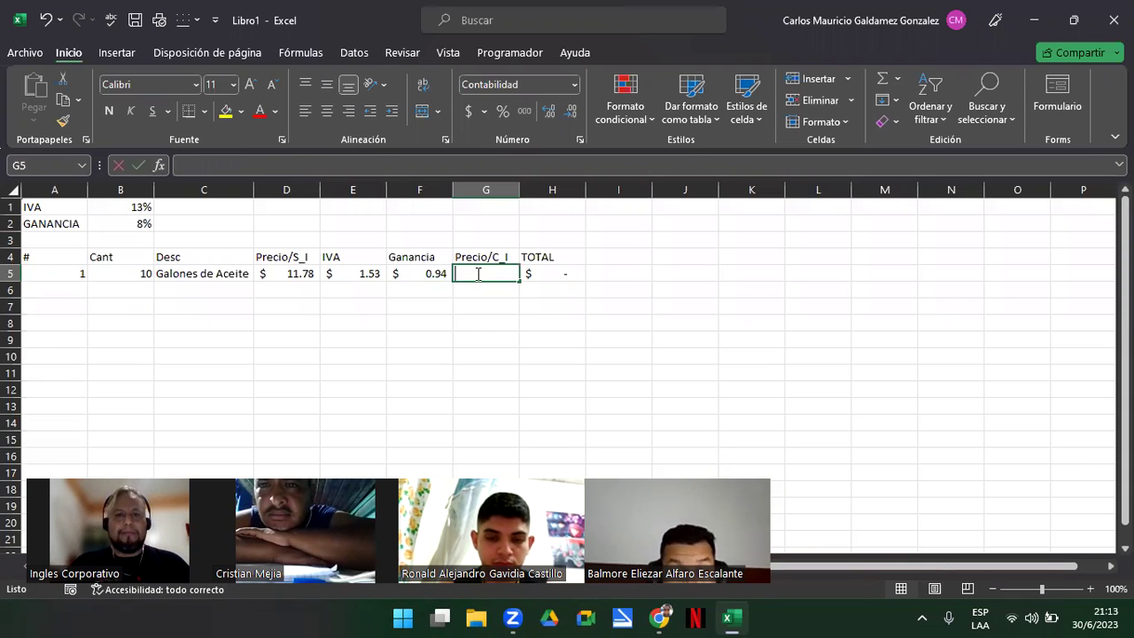
text(=)
key(Left)
key(Left)
key(Left)
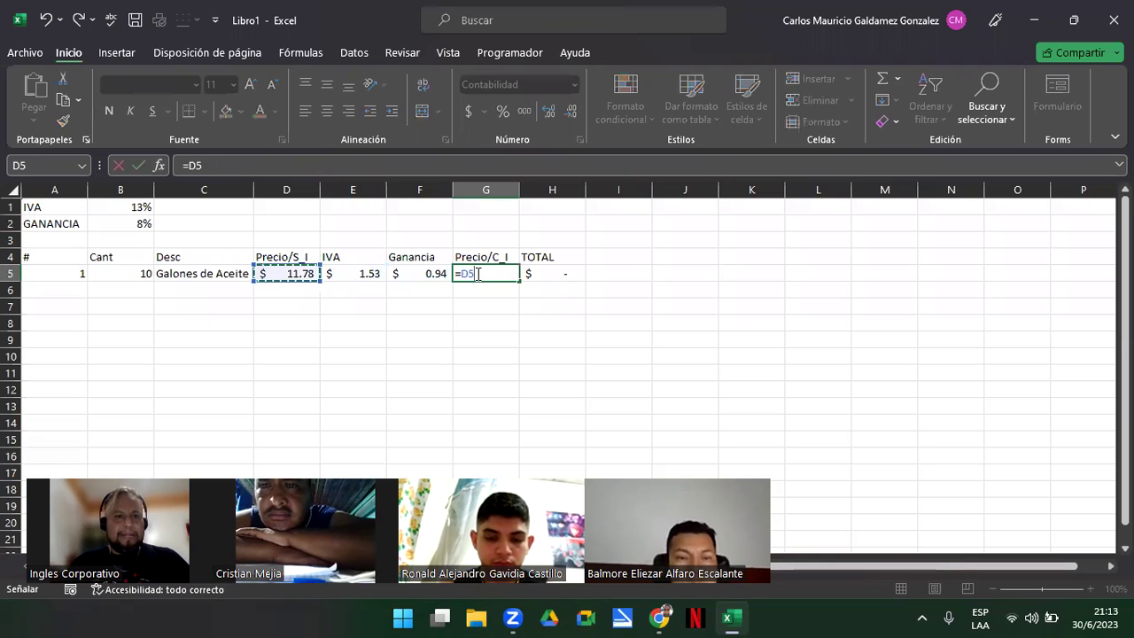
text(+)
key(Left)
key(Left)
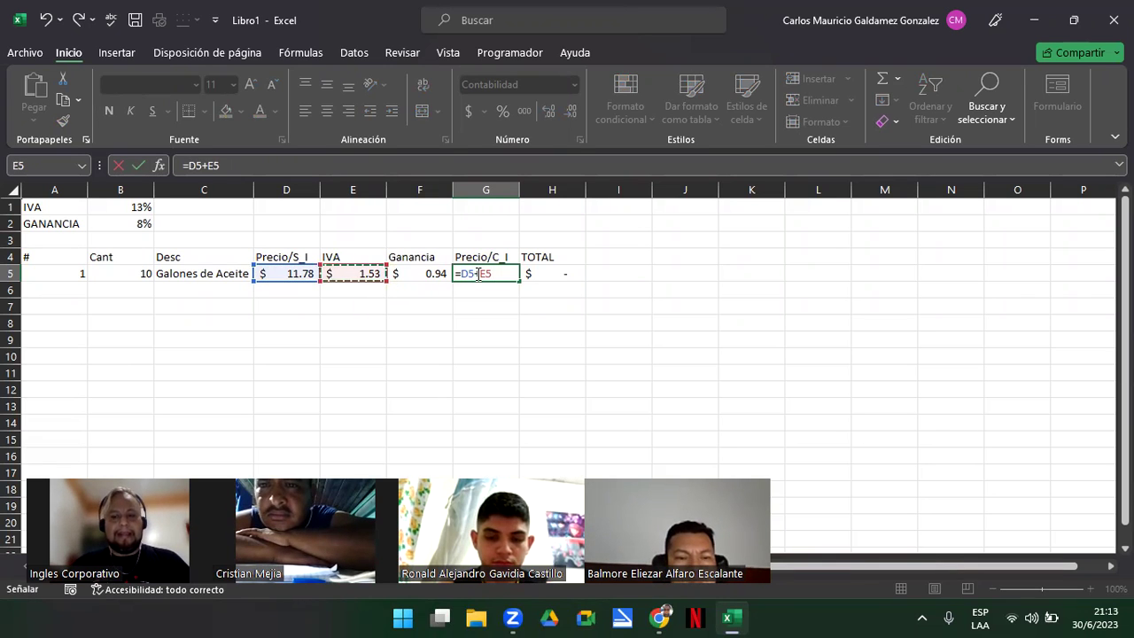
text(+)
key(Left)
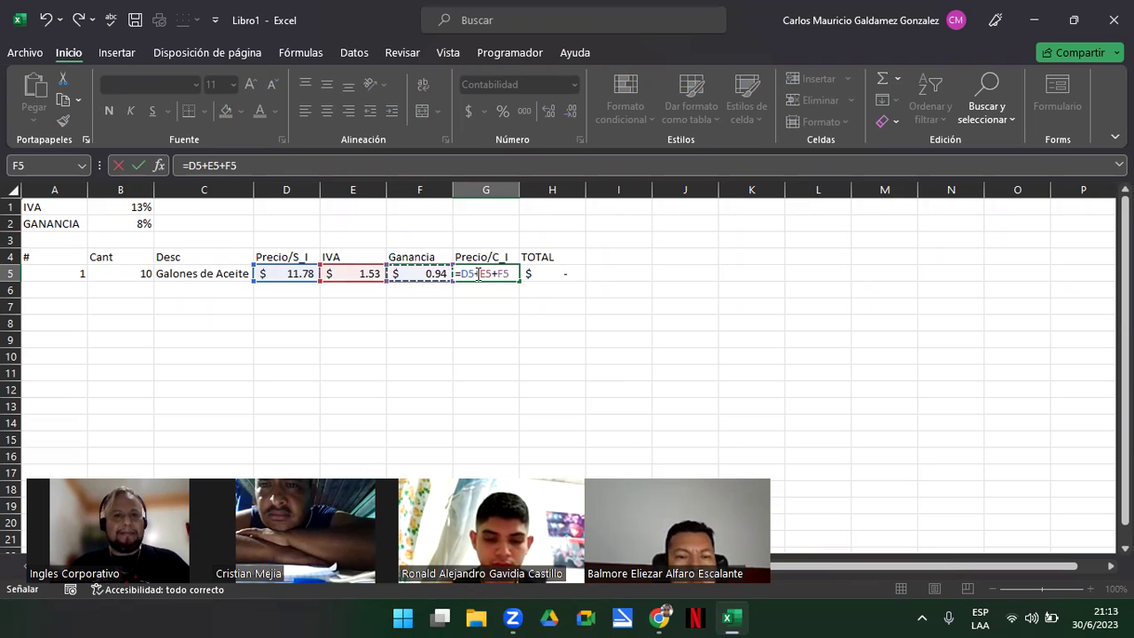
key(ctrl+Return)
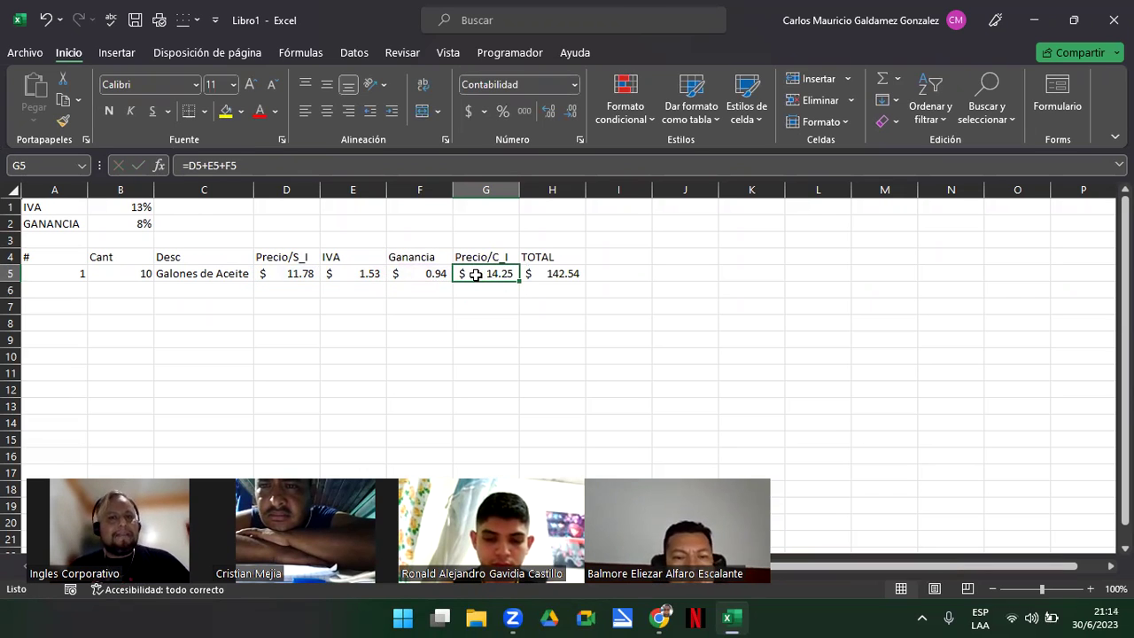
click(543, 275)
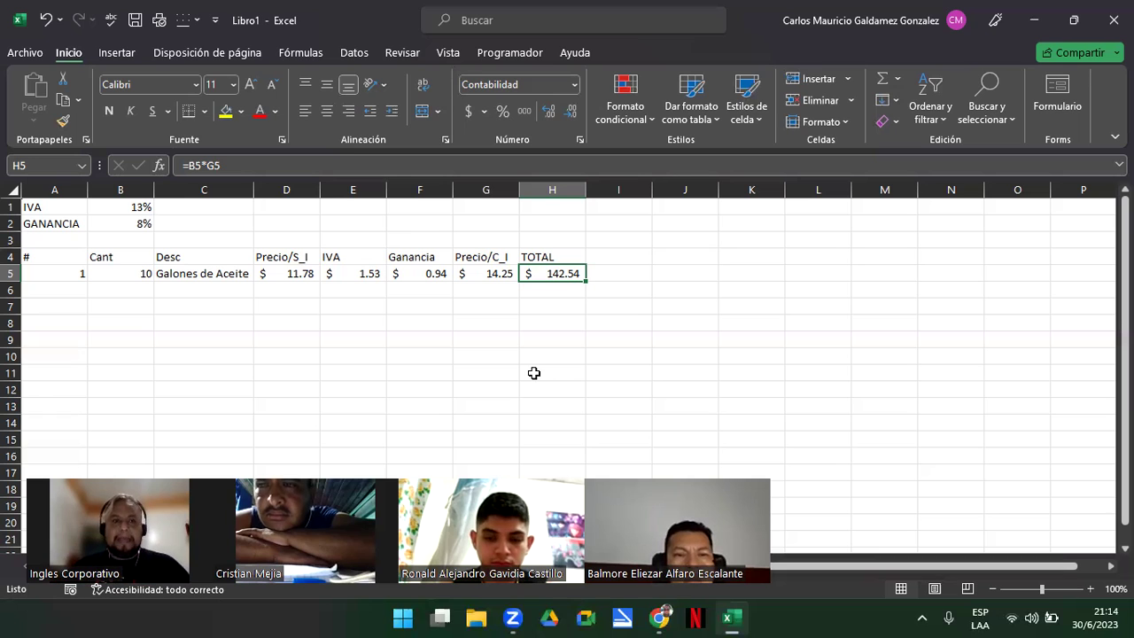
click(367, 273)
double_click(369, 275)
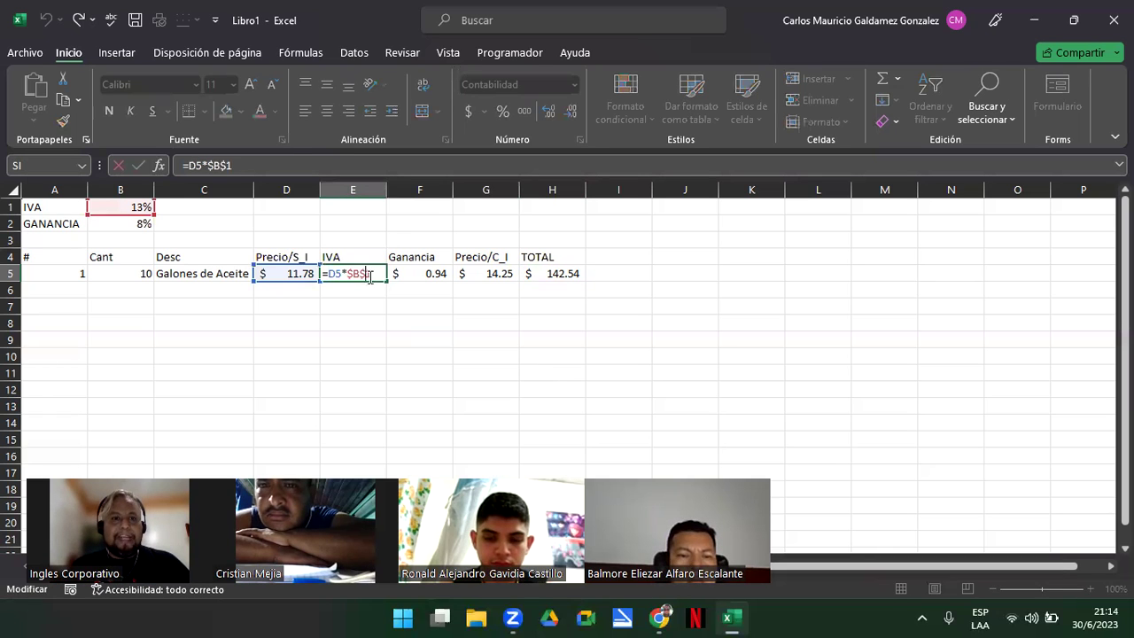
click(436, 271)
key(Escape)
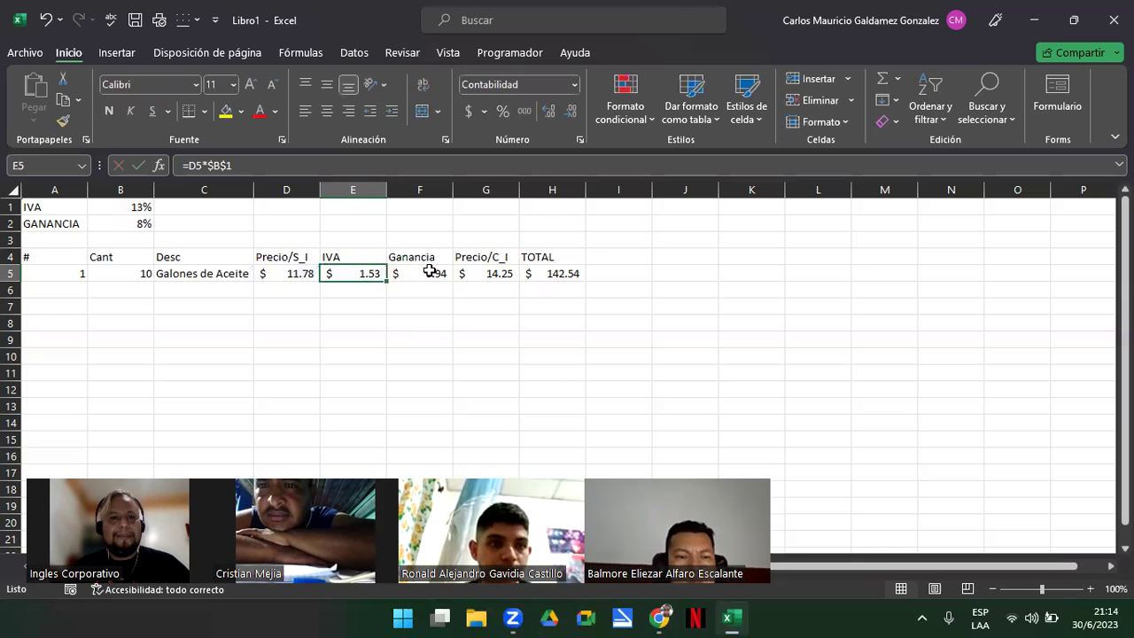
double_click(428, 272)
drag(414, 273, 438, 273)
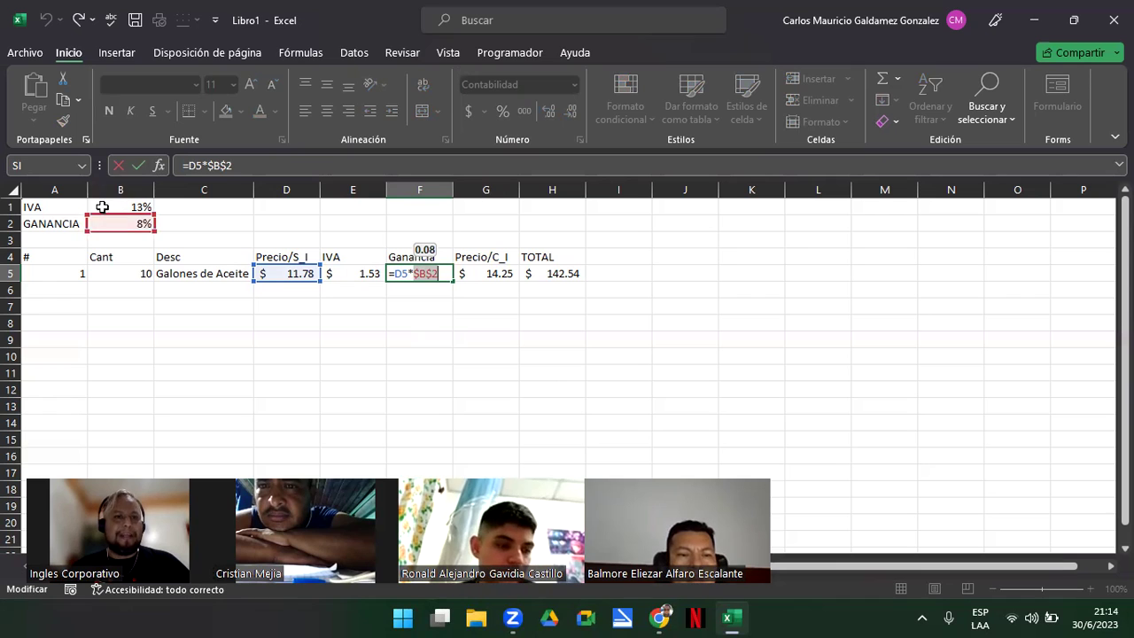
key(Escape)
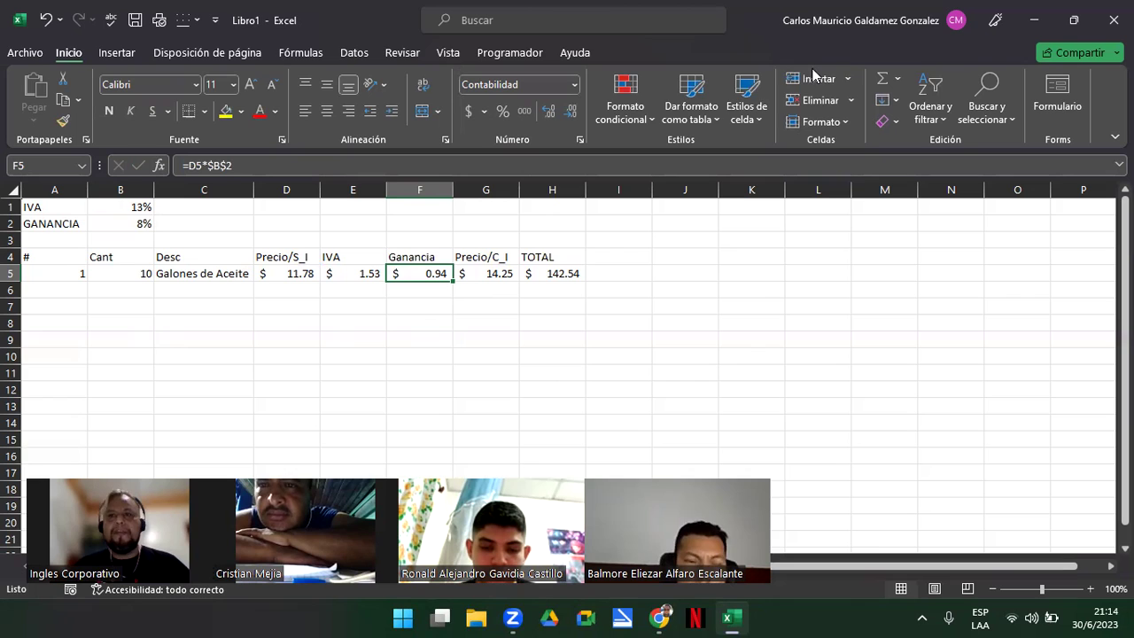
Step: Advance the slideshow past the table-names slide to 'Cómo crear un nombre en Excel'
key(alt+Tab)
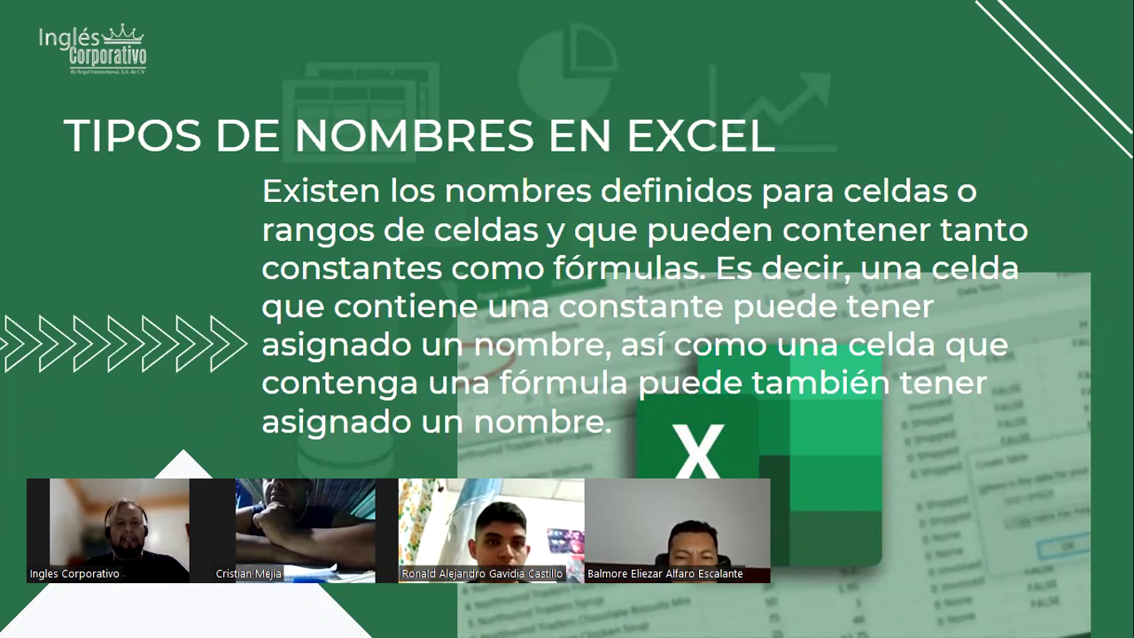
key(Right)
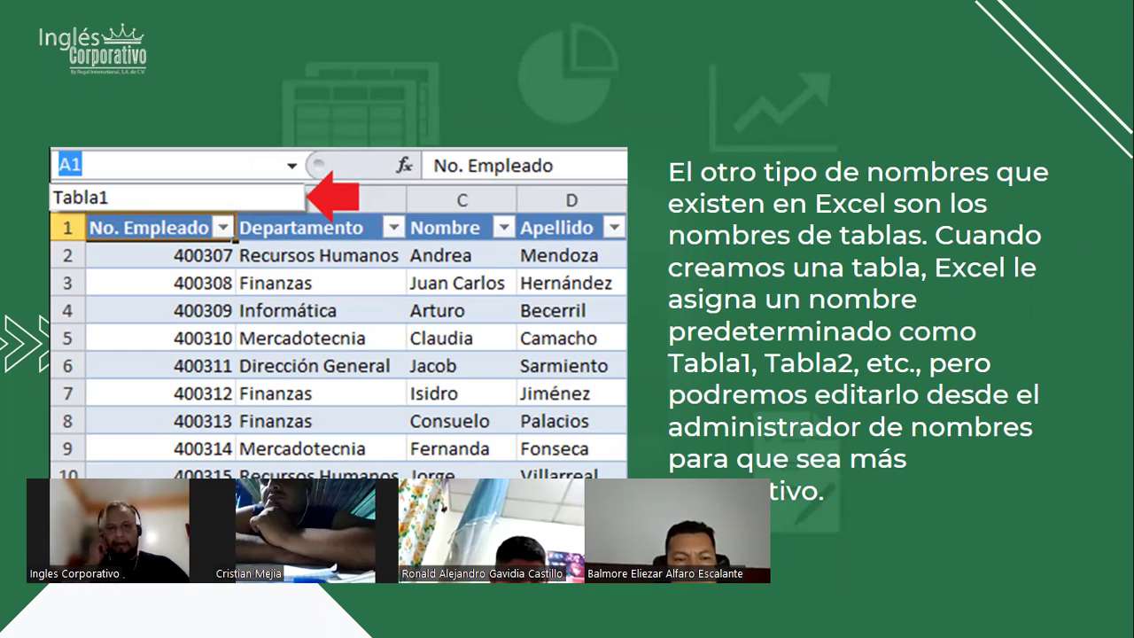
key(Right)
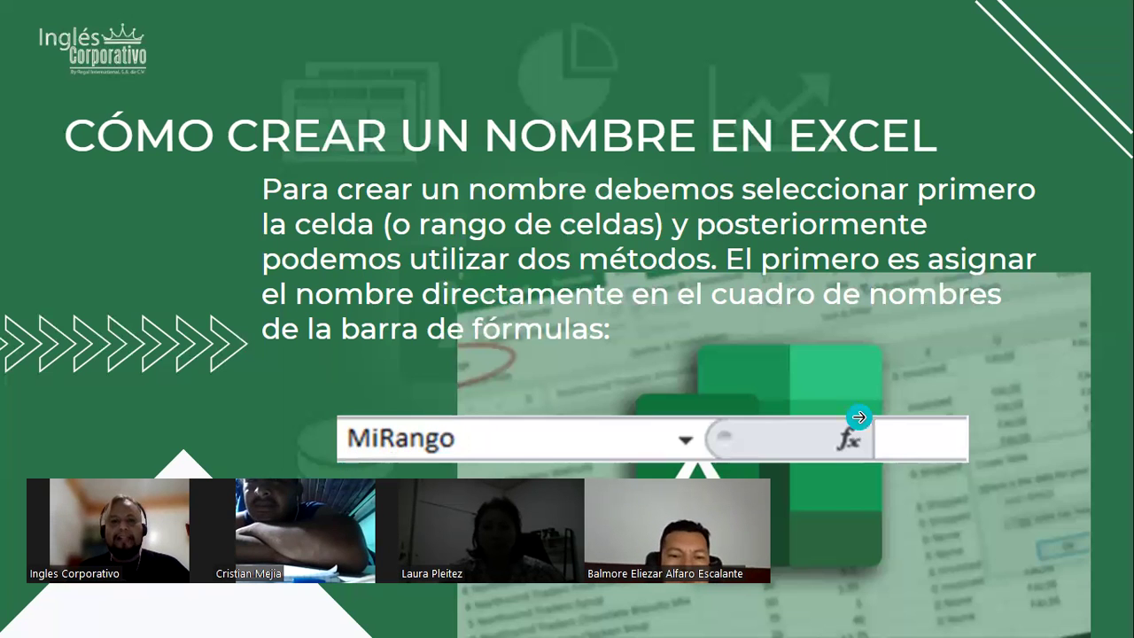
Step: Advance through the Asignar nombre and Administrador de nombres slides, then return to Excel
click(859, 414)
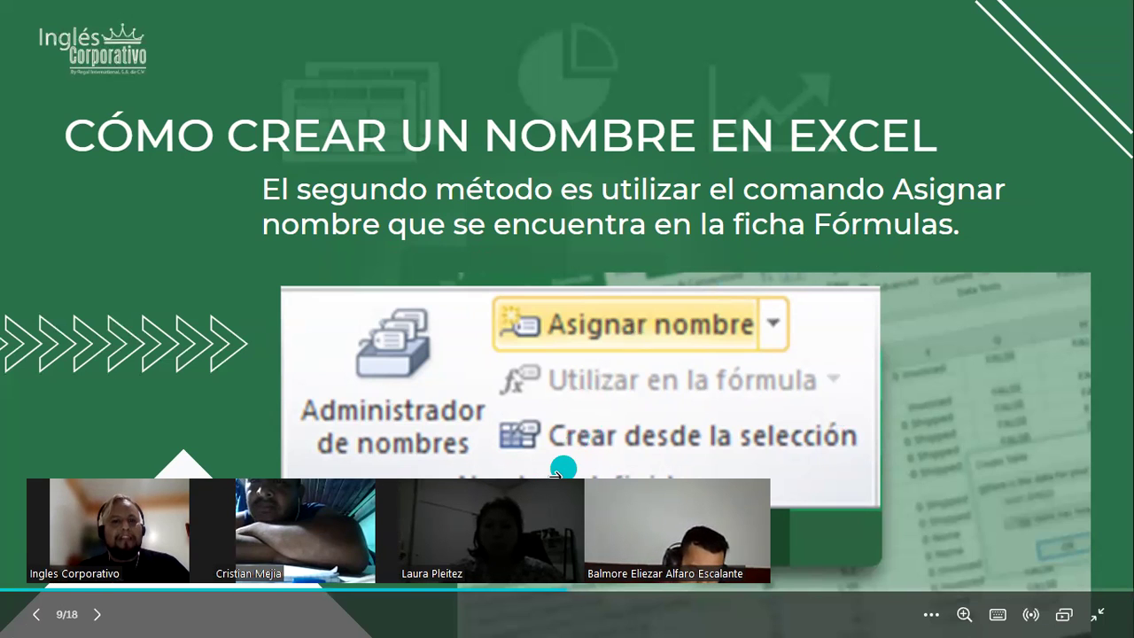
click(687, 336)
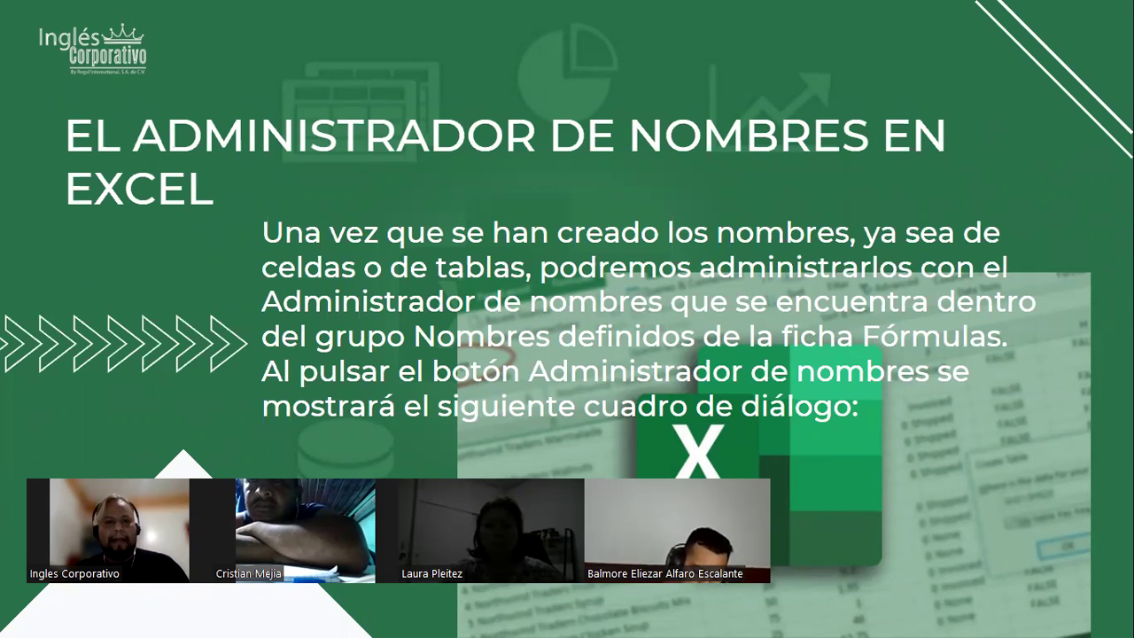
key(alt+Tab)
key(alt+Tab)
key(alt+Tab)
key(alt+Tab)
key(alt+Tab)
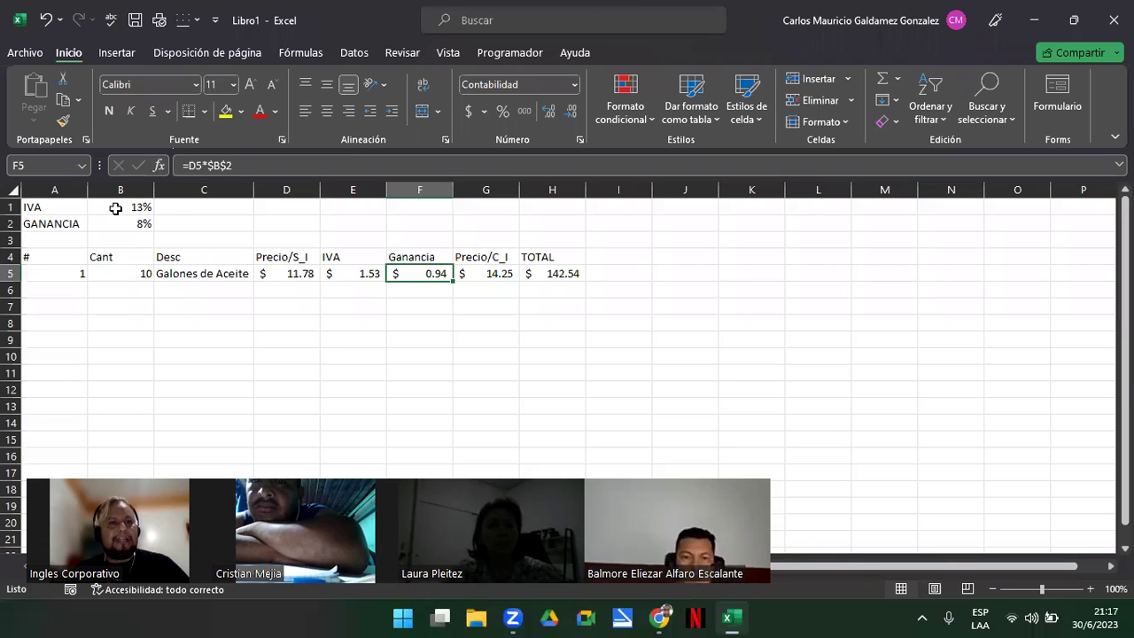
Step: Name cell B1, holding the 13% rate, IVA through the Name Box
click(116, 208)
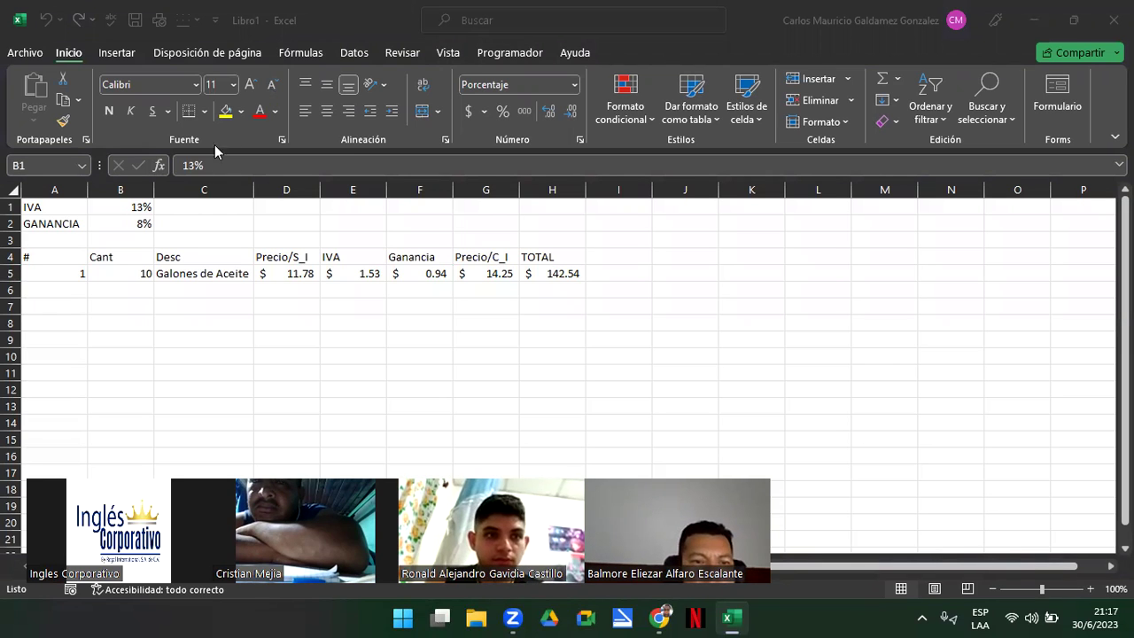
click(135, 209)
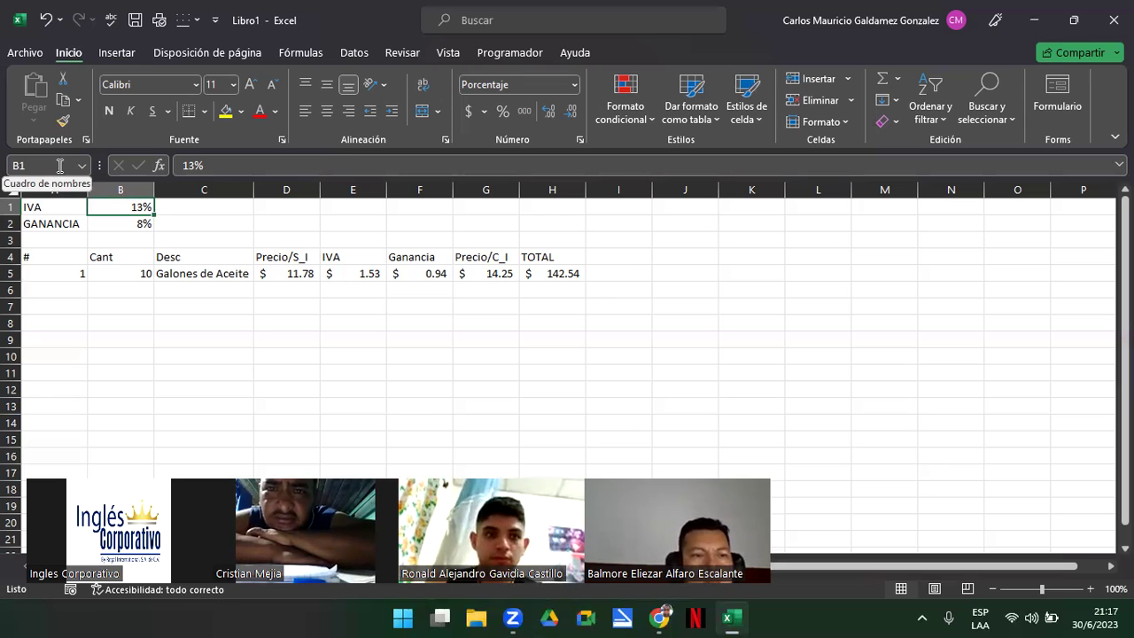
click(59, 165)
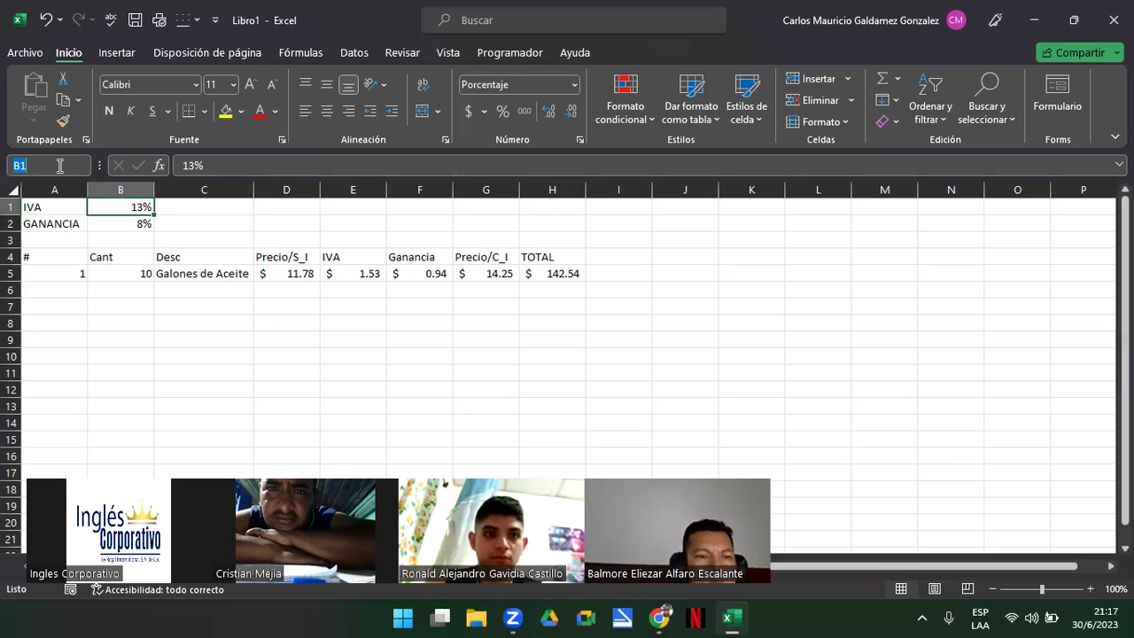
key(BackSpace)
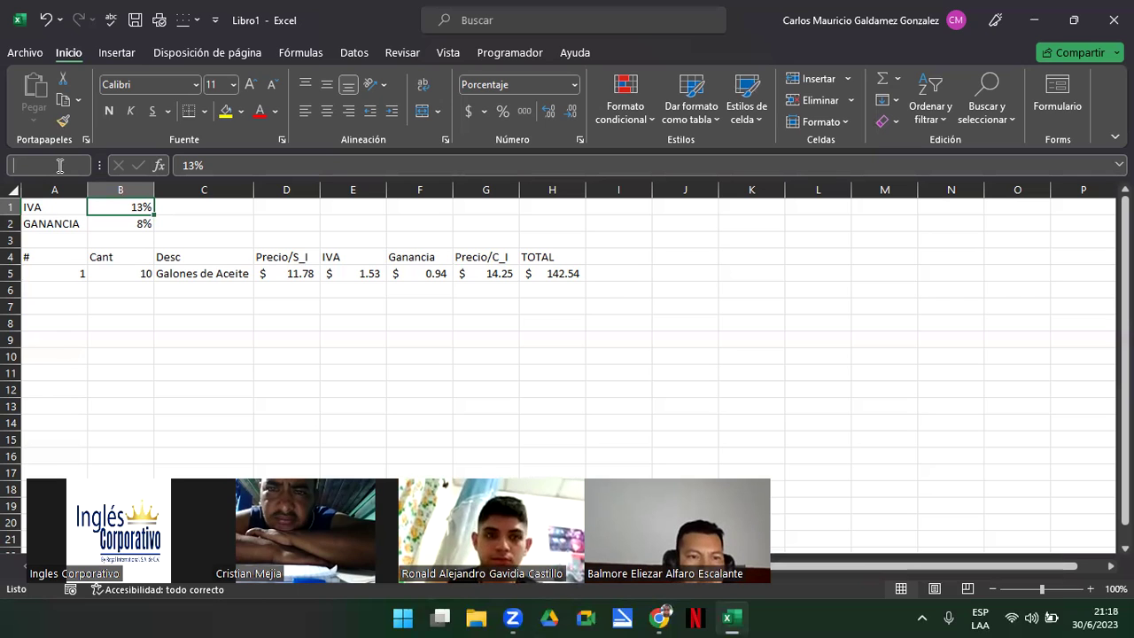
text(IVA)
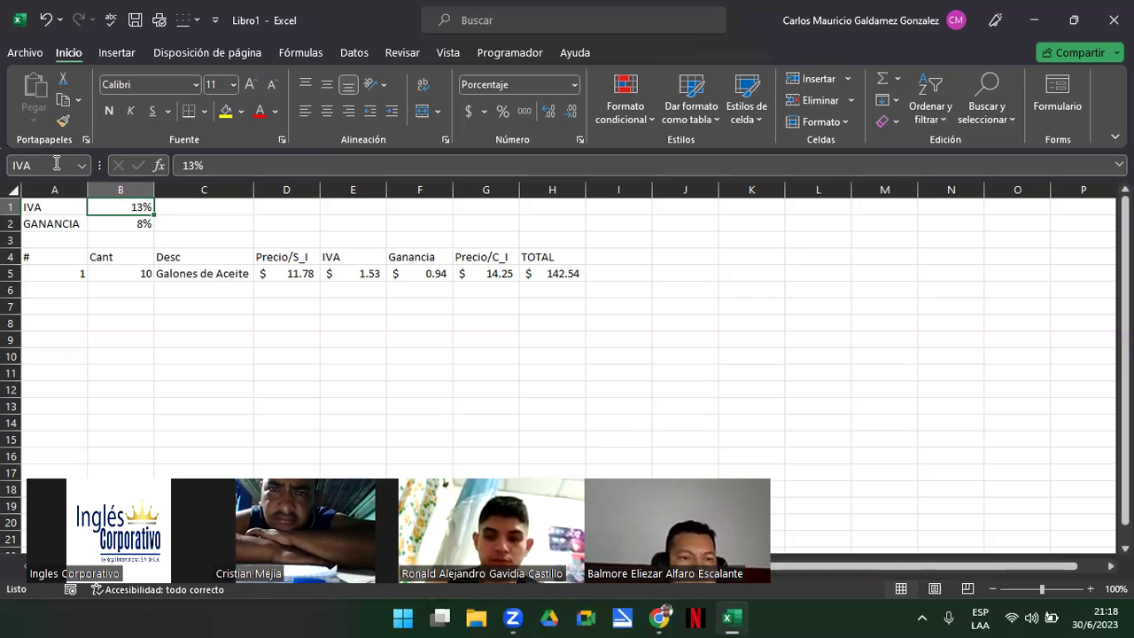
click(115, 219)
click(125, 206)
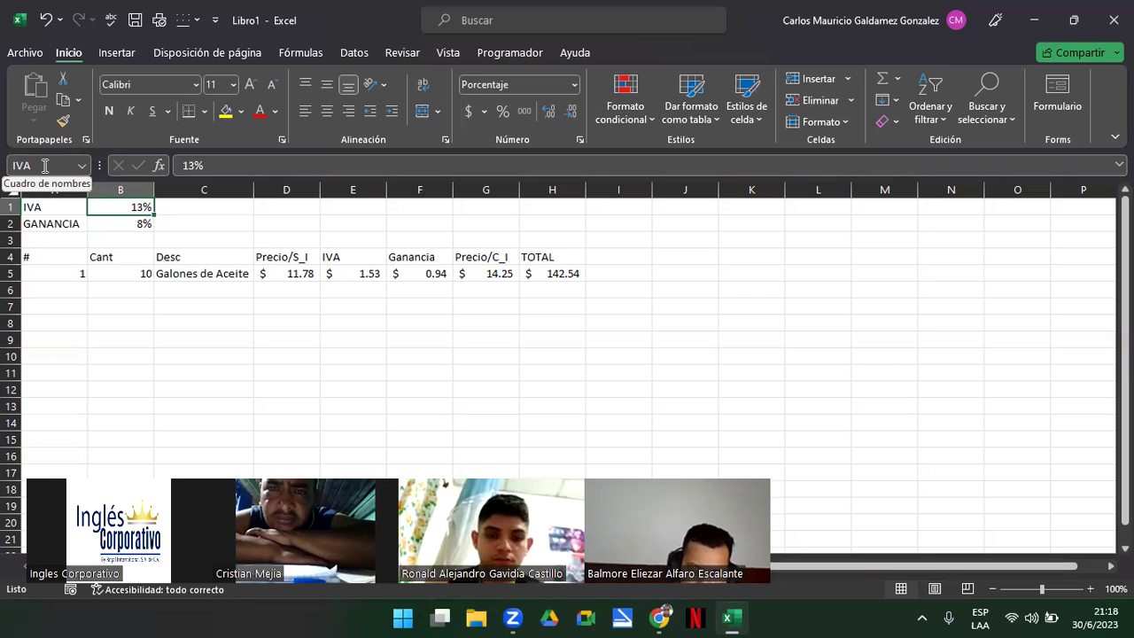
click(113, 222)
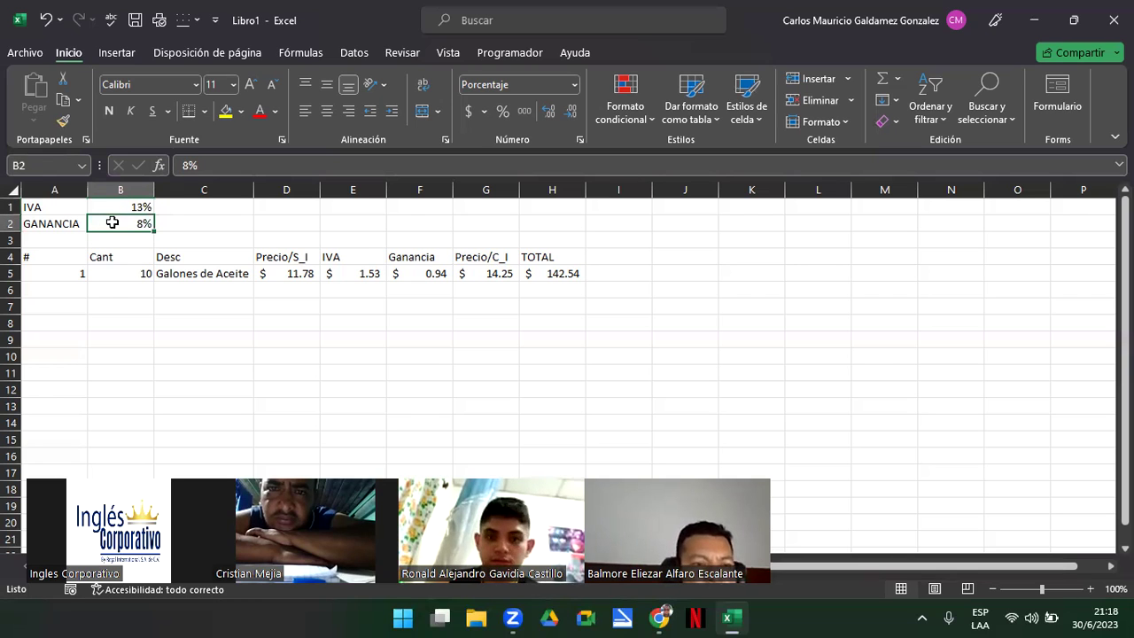
click(53, 167)
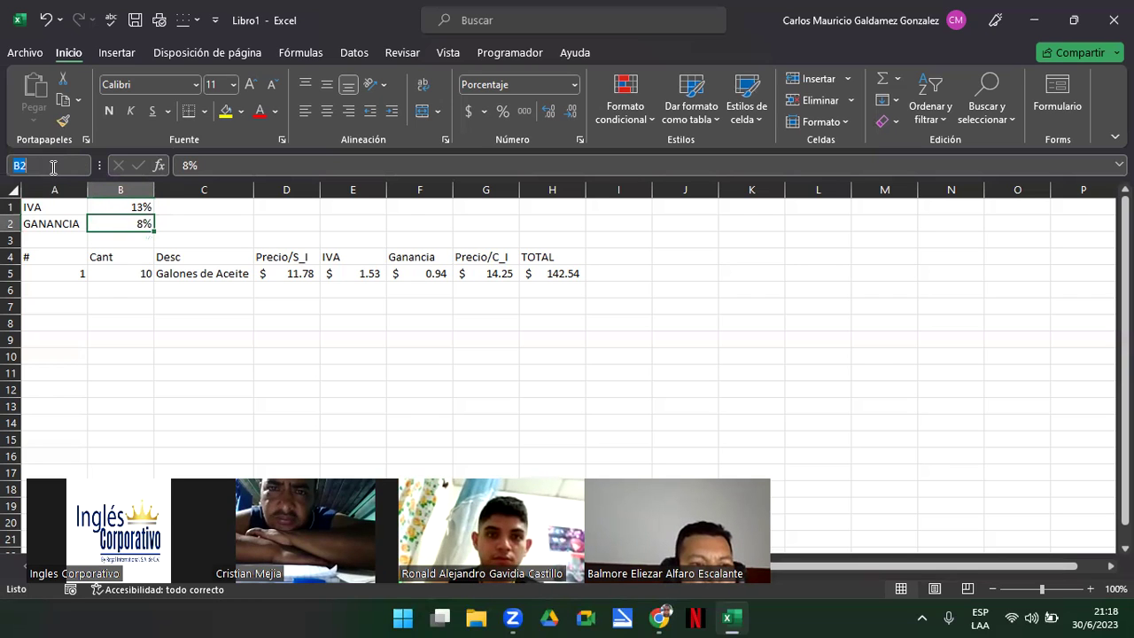
key(Escape)
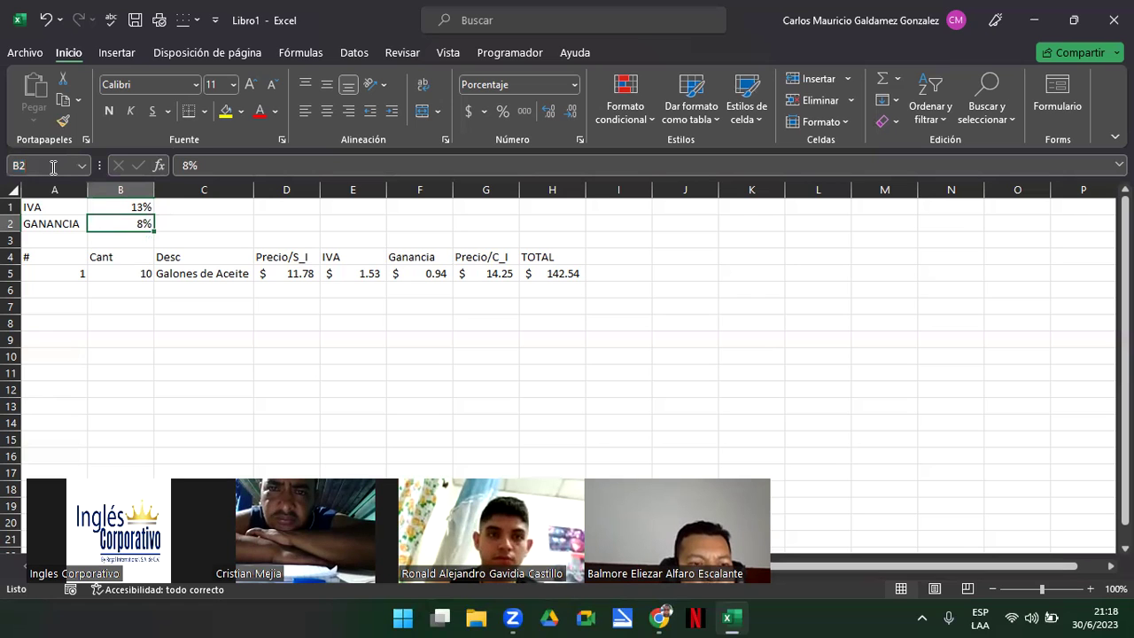
key(alt+u)
key(Return)
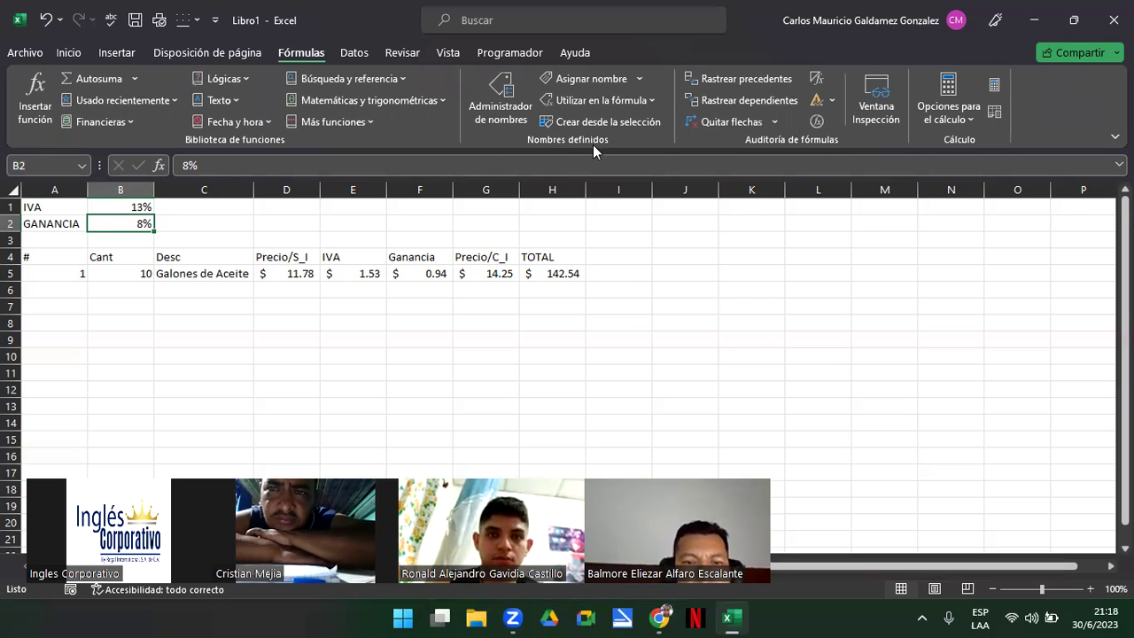
Step: Define B2 as GANANCIA with Libro scope and a comment about profit from selling products
click(604, 81)
key(End)
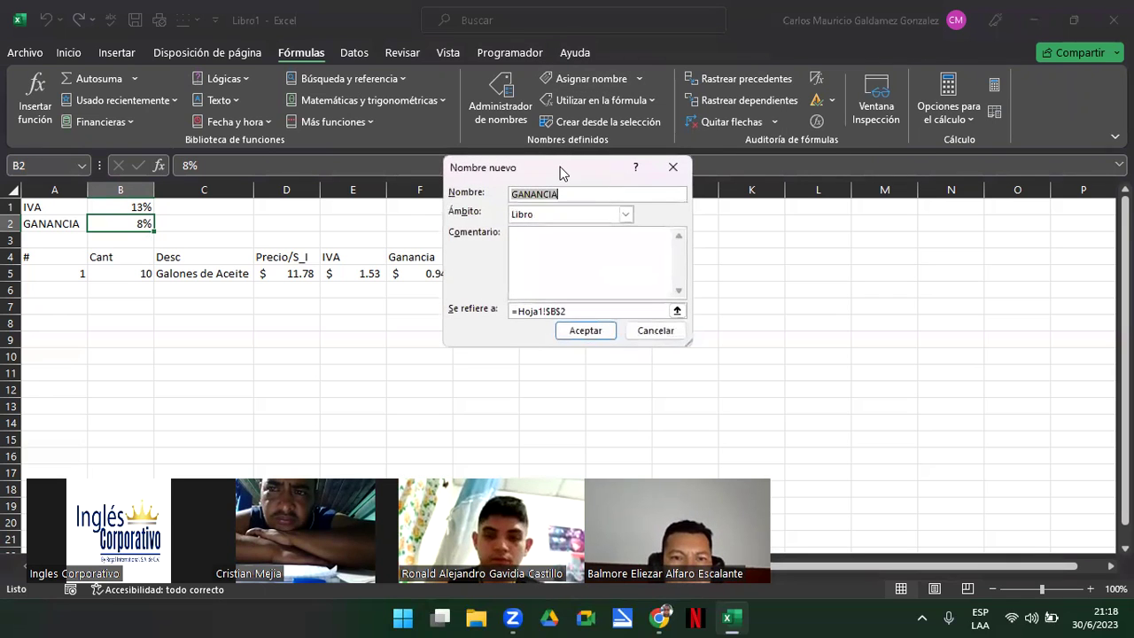
drag(541, 168, 452, 176)
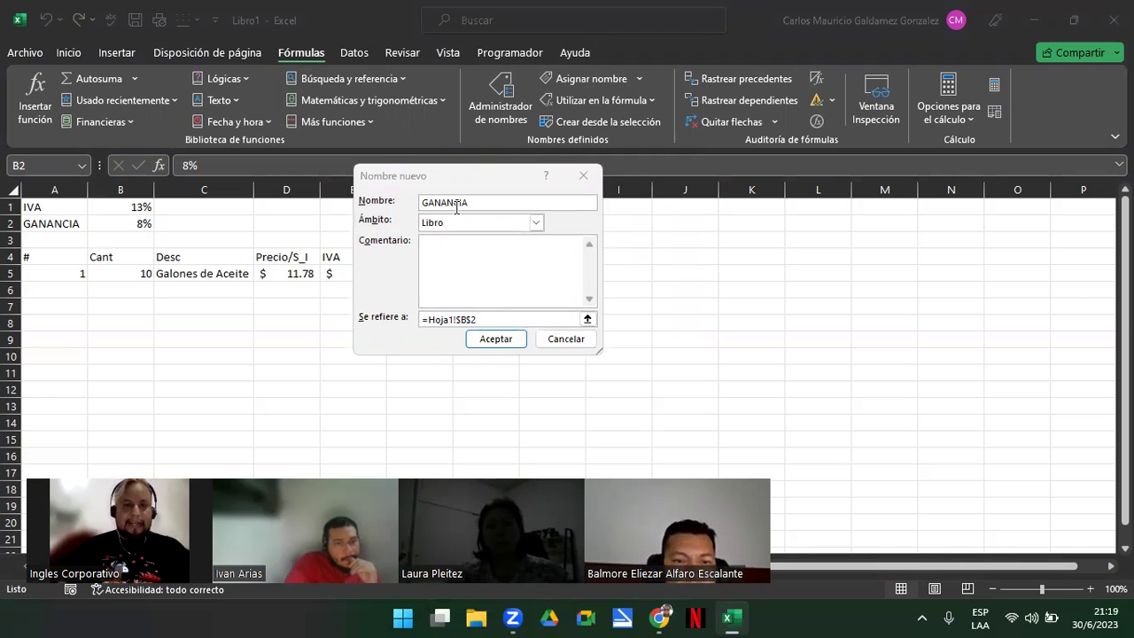
click(456, 205)
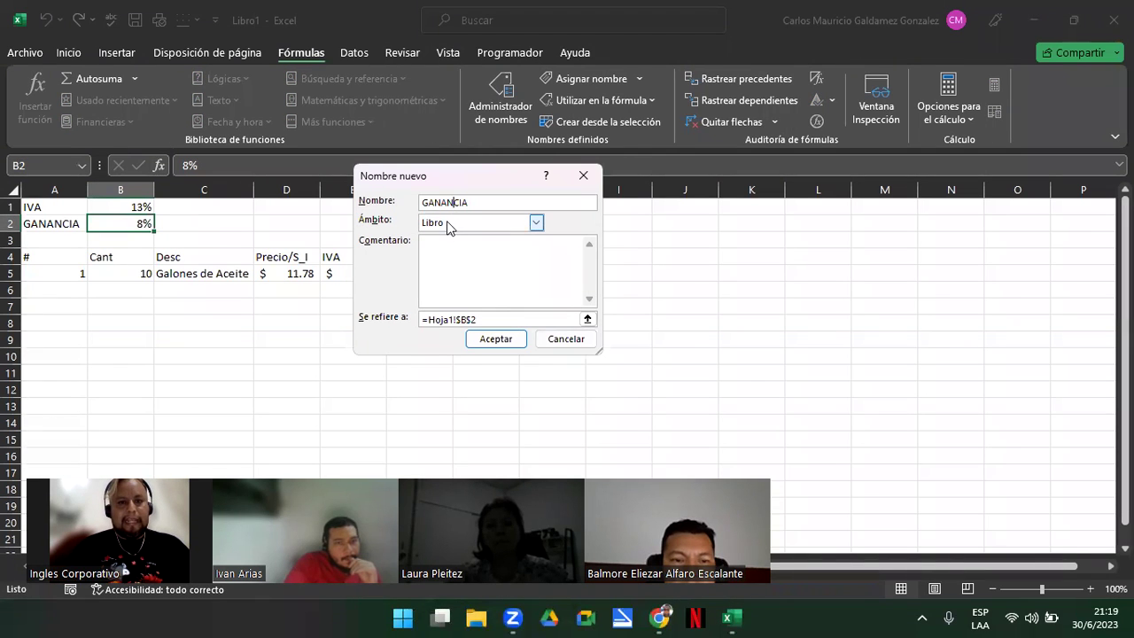
click(471, 226)
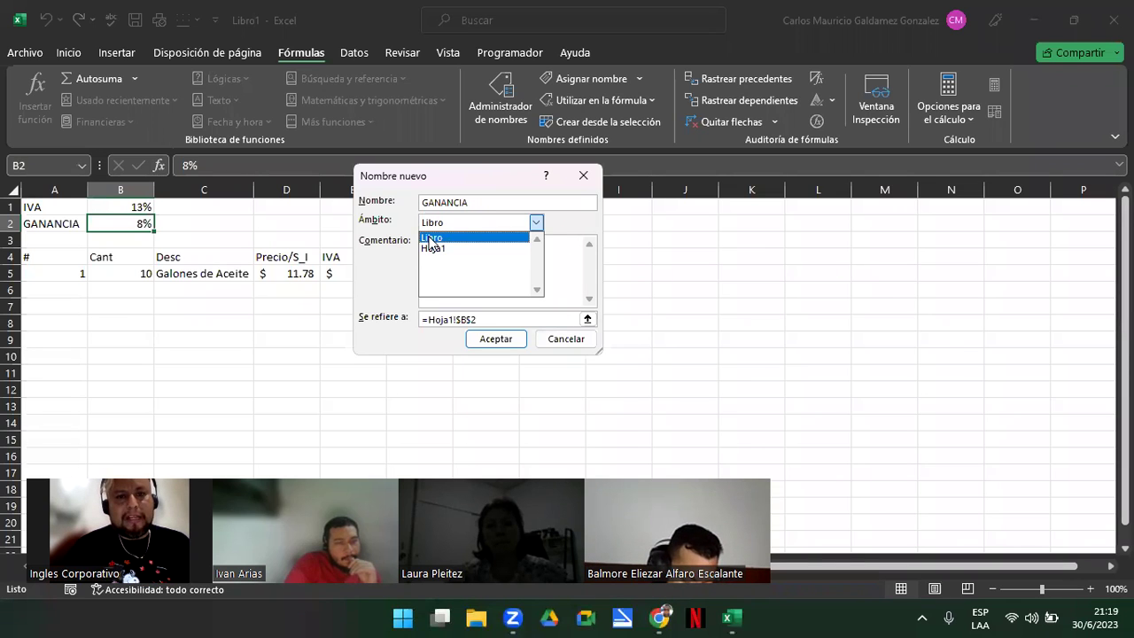
click(431, 239)
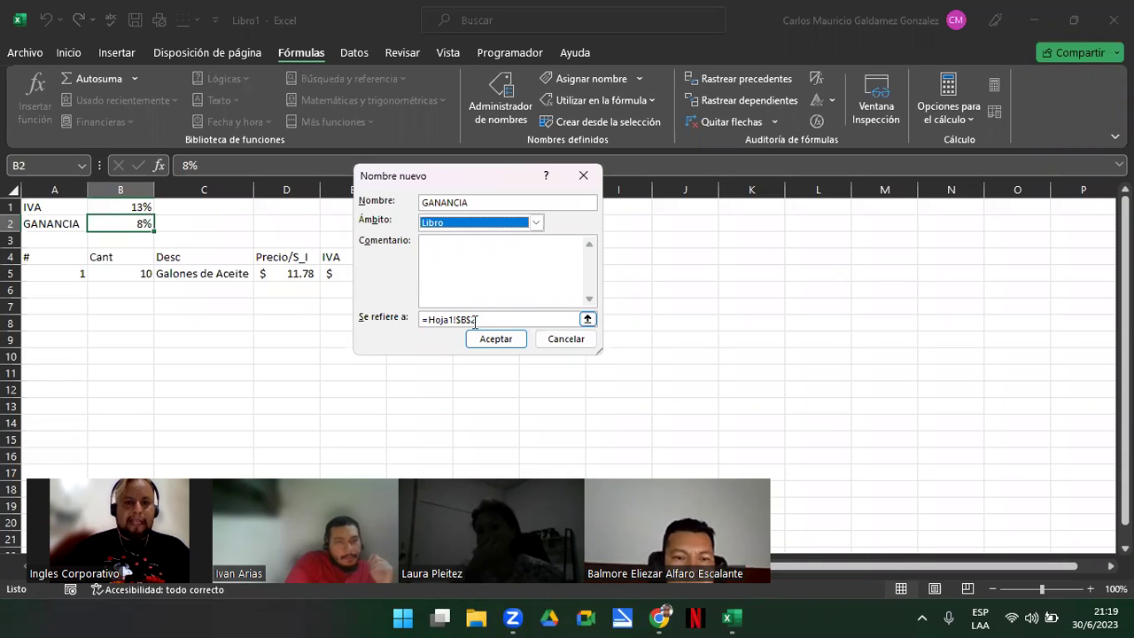
click(459, 251)
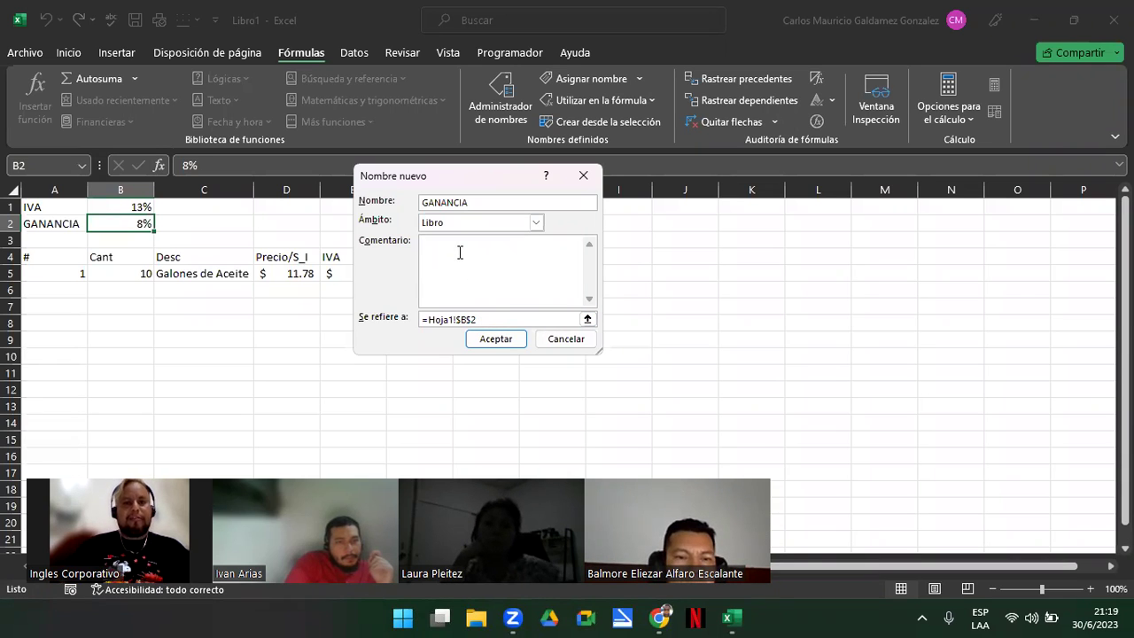
text(Este es el valor que representa)
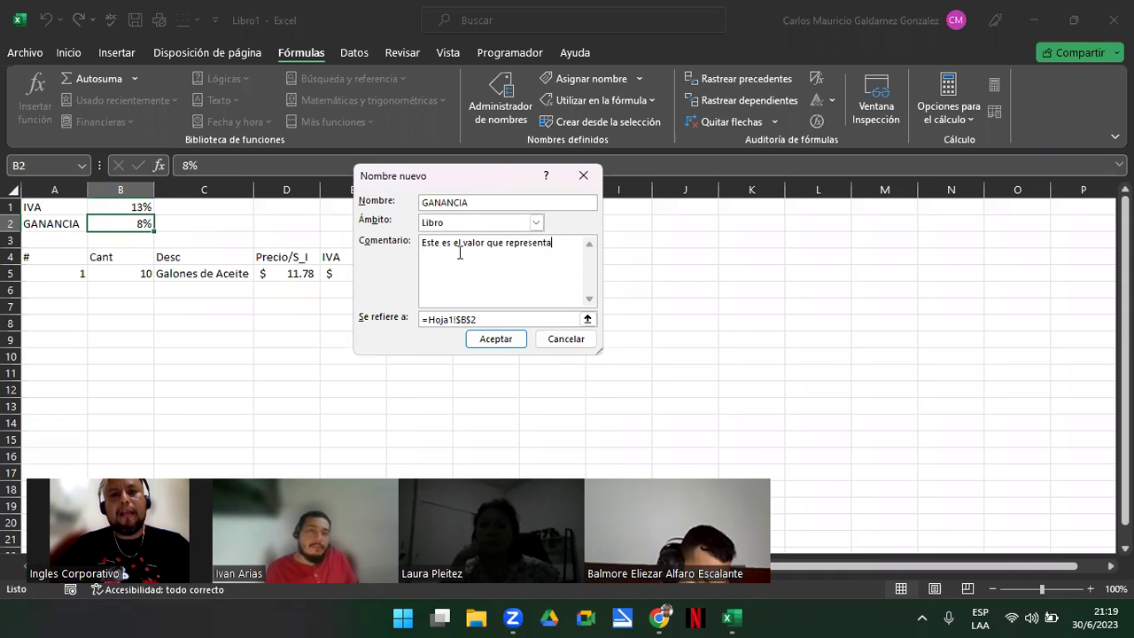
text( la ganancia a obtener por vender mis productos.)
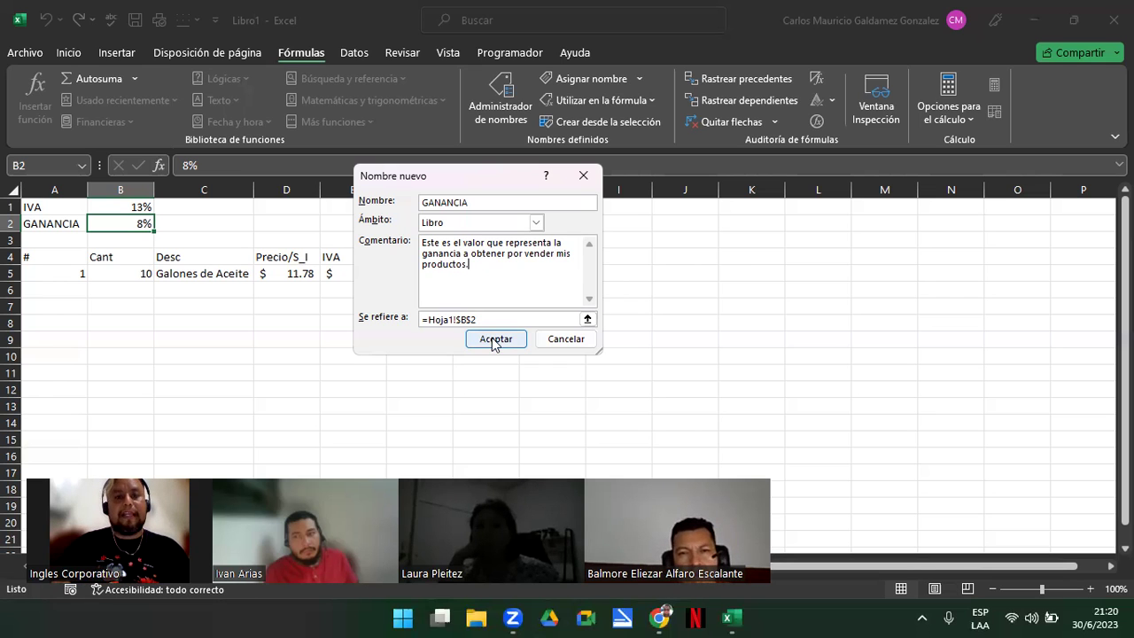
click(493, 341)
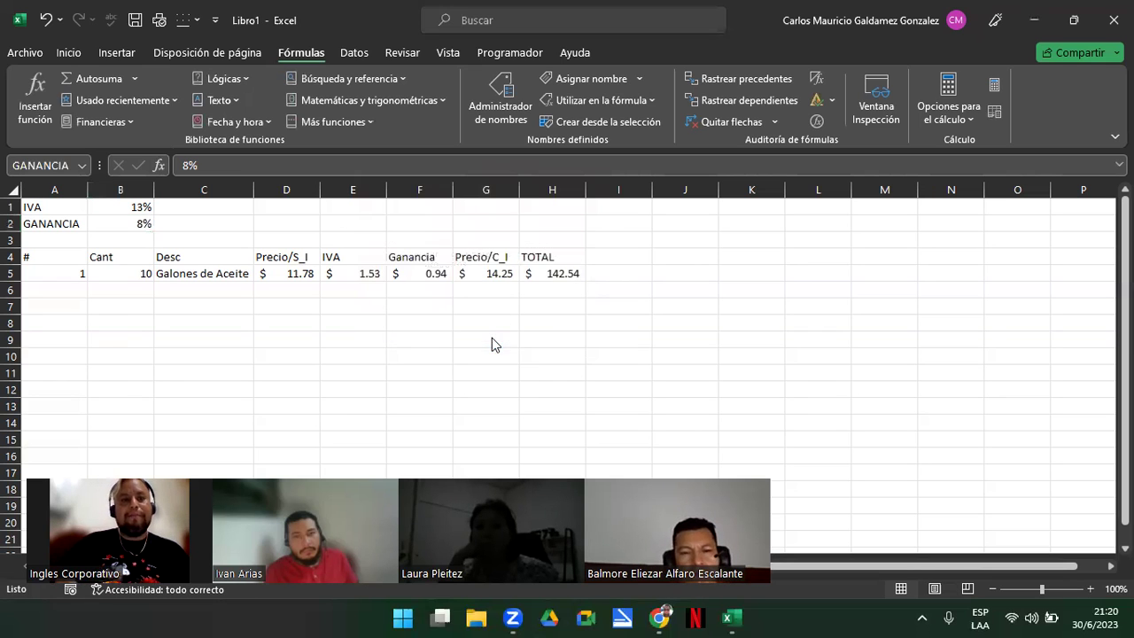
Step: Reselect B2, reopen the new-name dialog and cancel it, leaving GANANCIA as is
click(132, 223)
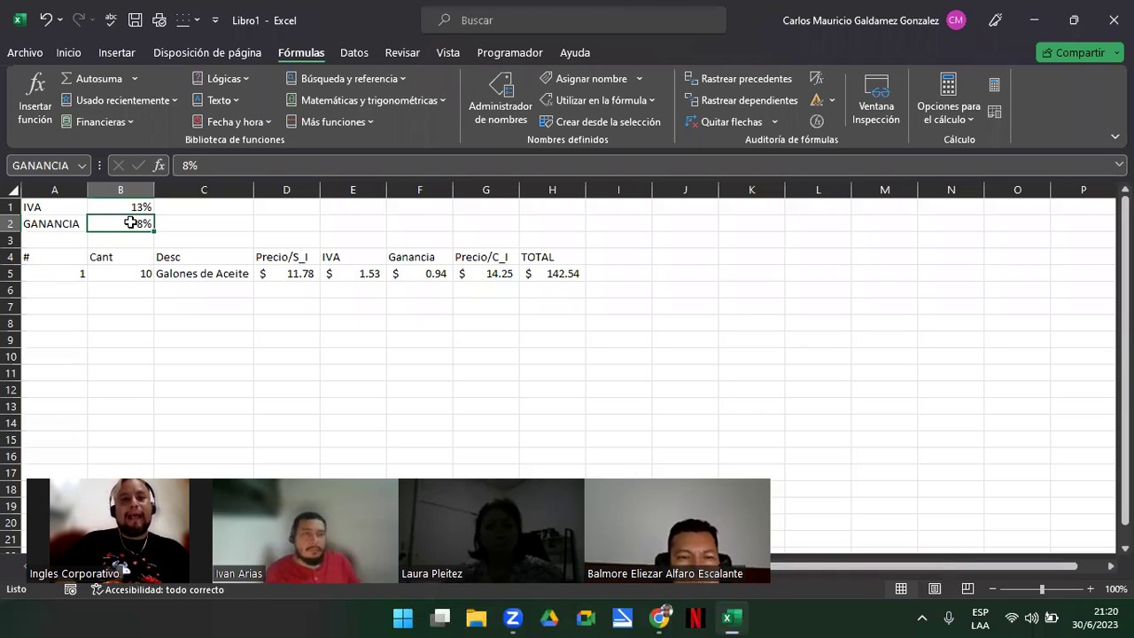
click(79, 56)
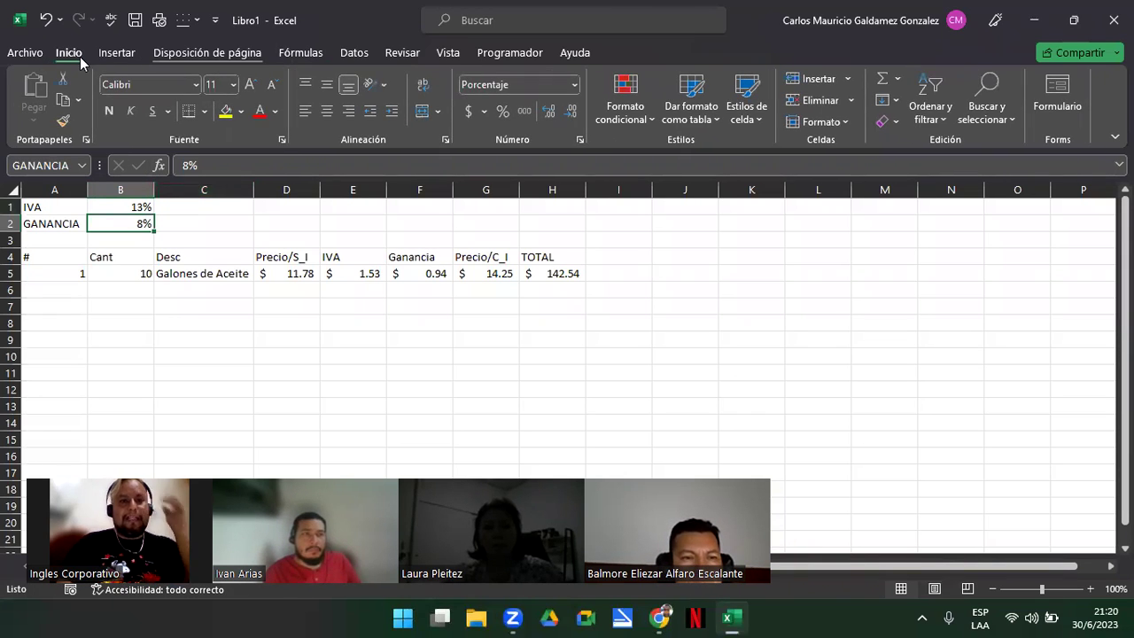
scroll(80, 57, down, 3)
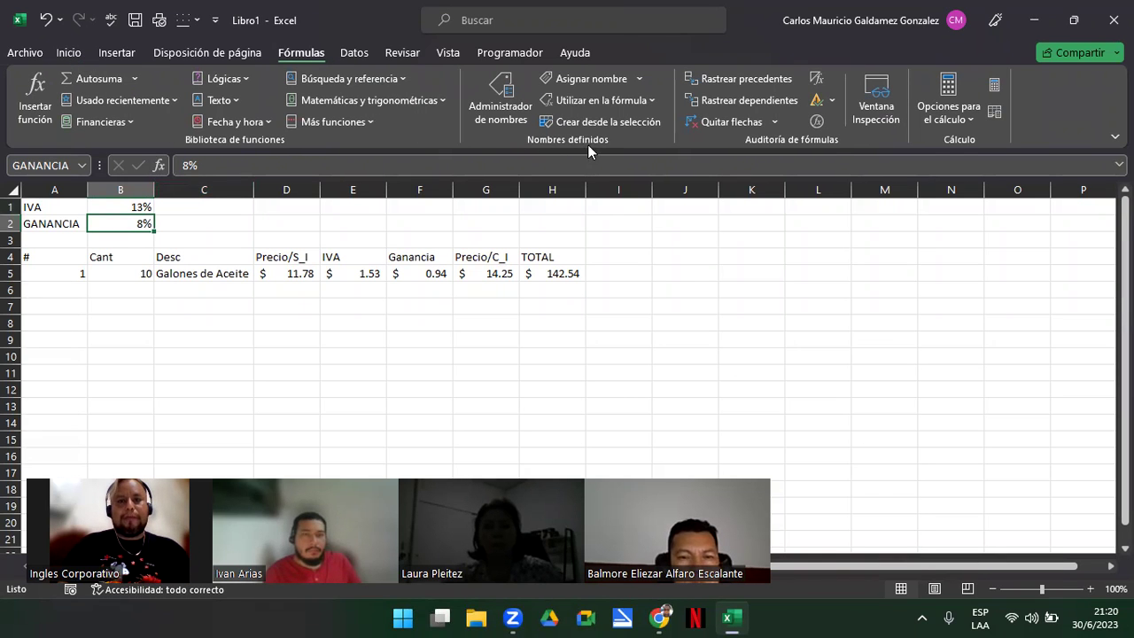
click(607, 81)
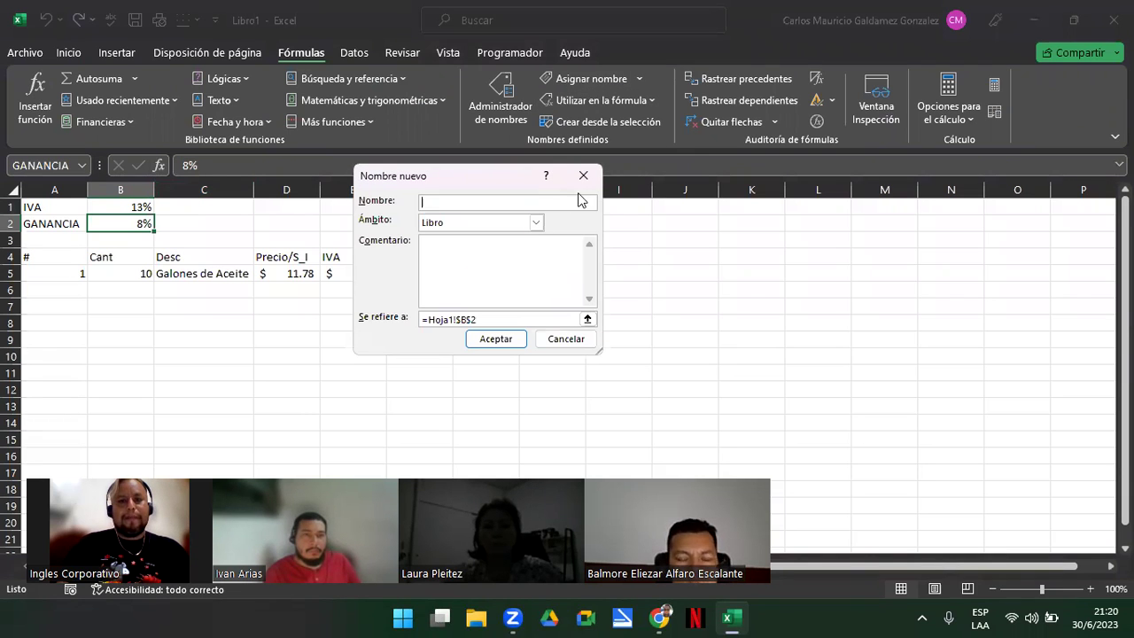
click(583, 177)
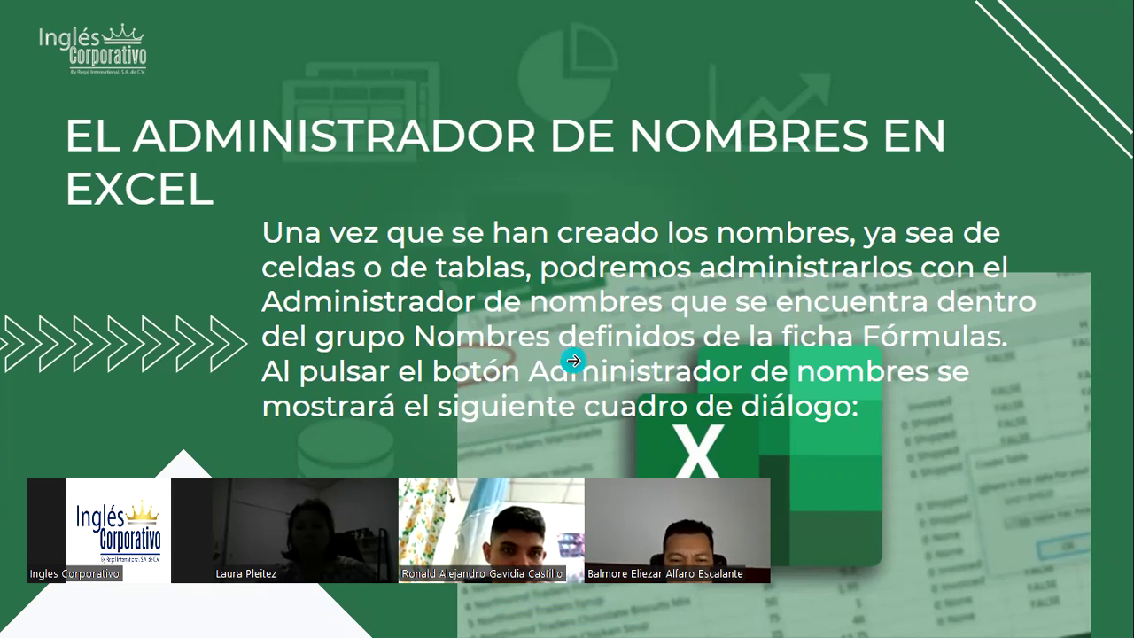
Step: Reveal the Name Manager picture on the slide, then switch back to Excel
click(573, 360)
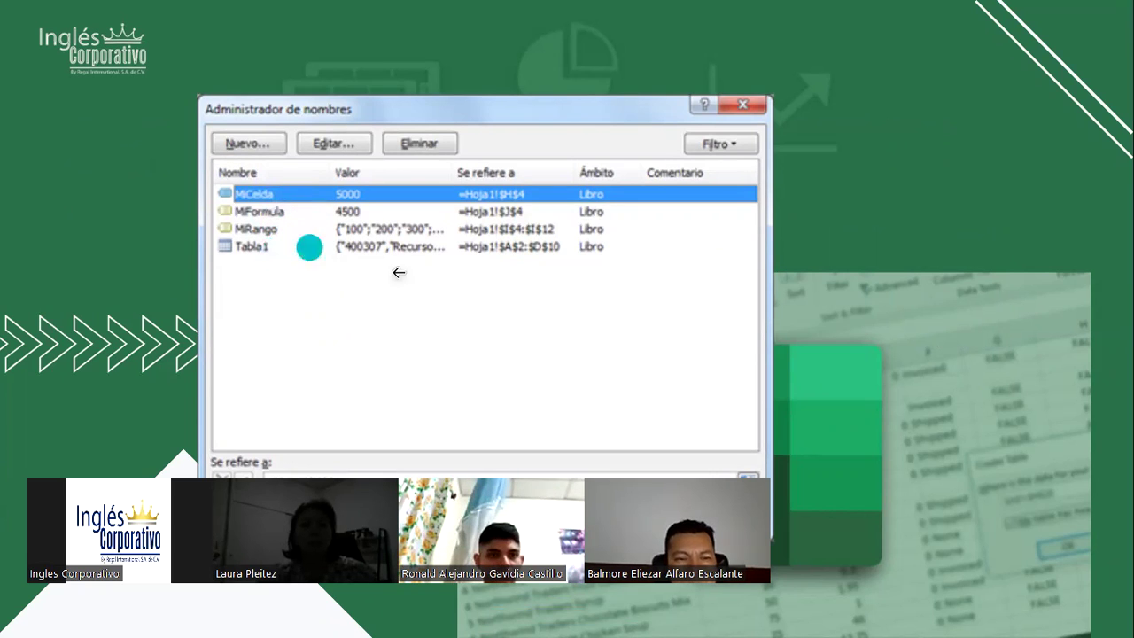
key(alt+Tab)
key(alt+Tab)
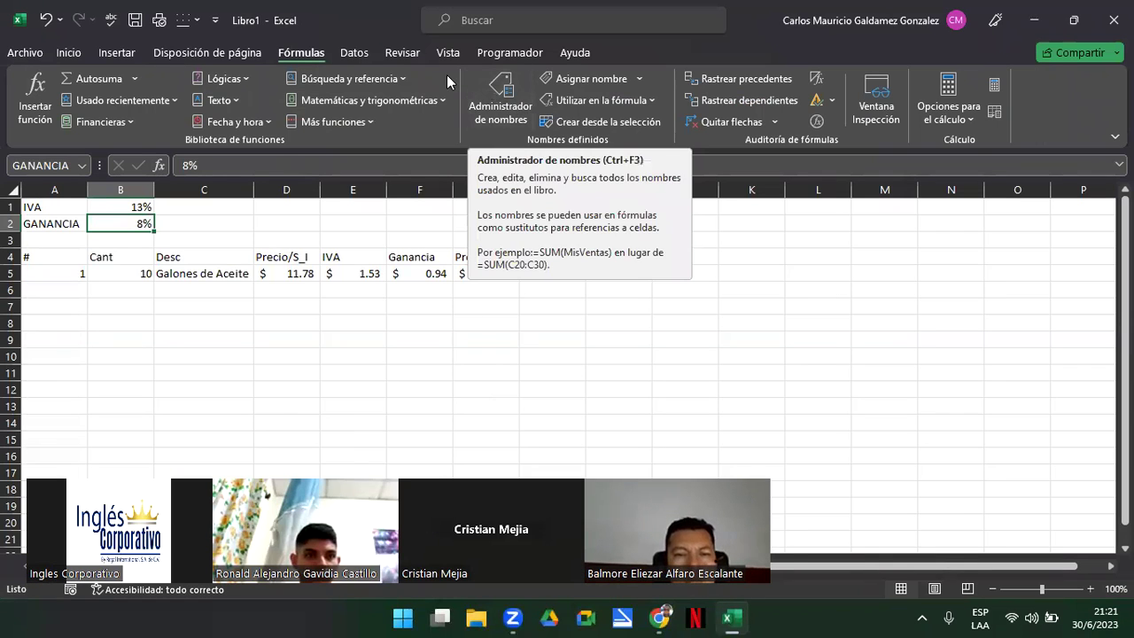
Step: Open the Name Manager to review GANANCIA and IVA, then switch to the presentation
click(491, 104)
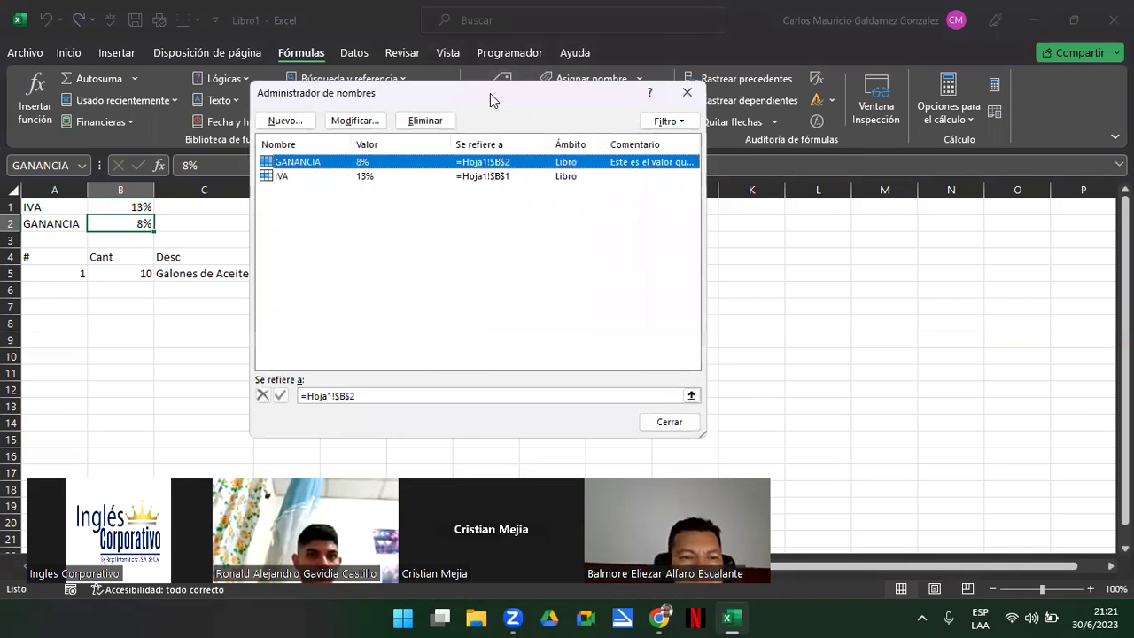
drag(490, 93, 813, 115)
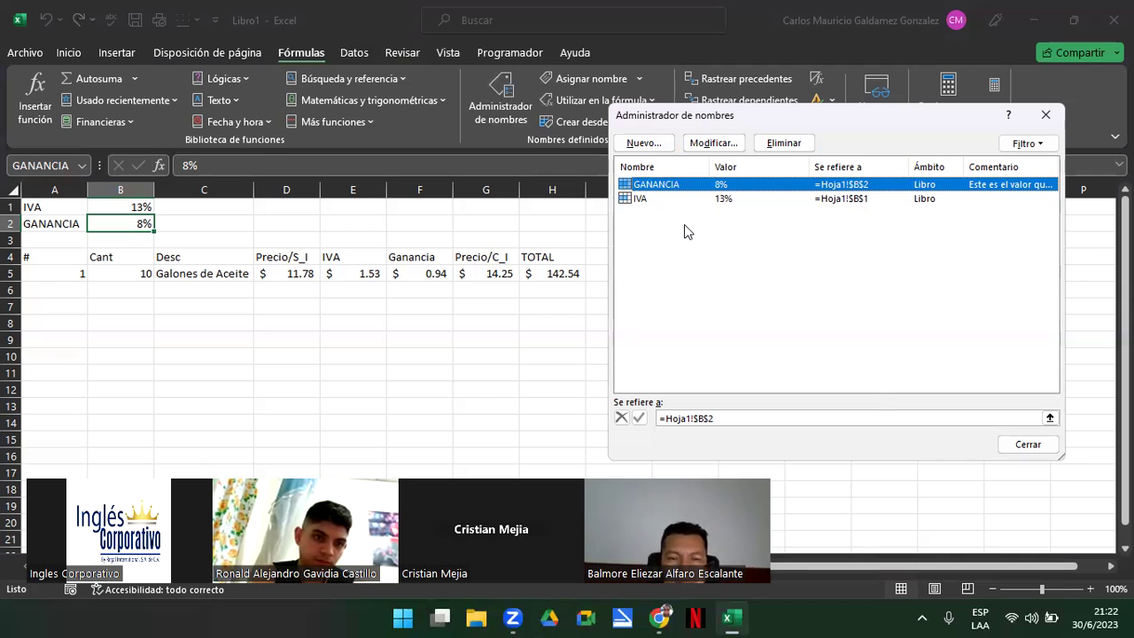
key(alt+Tab)
key(Tab)
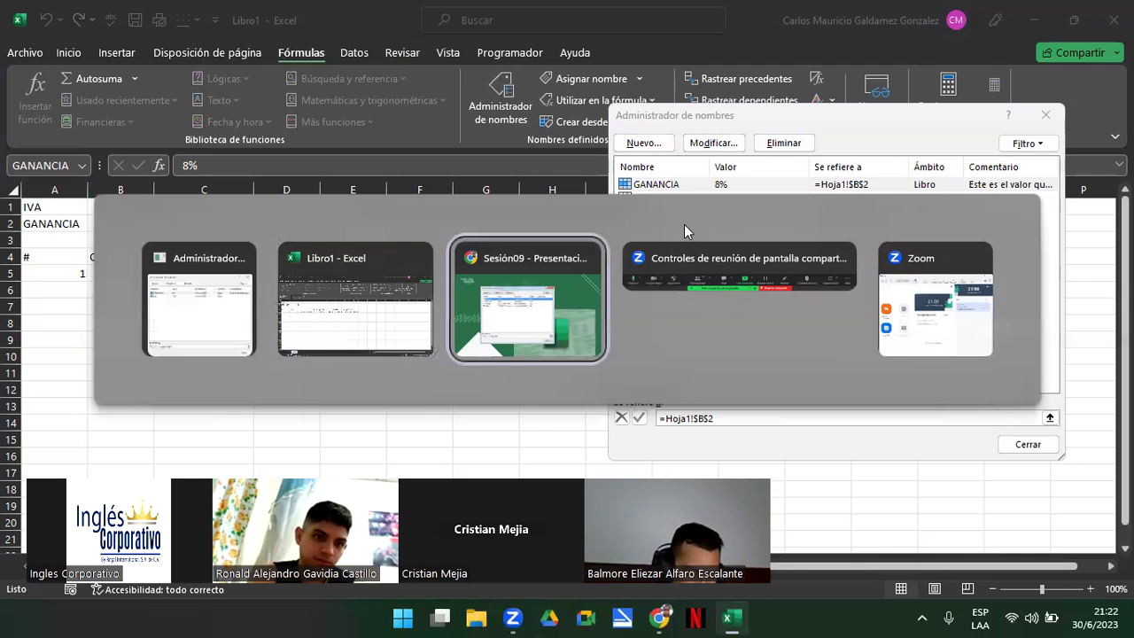
Step: Advance to the 'Cómo auditar nombres' slide
click(685, 225)
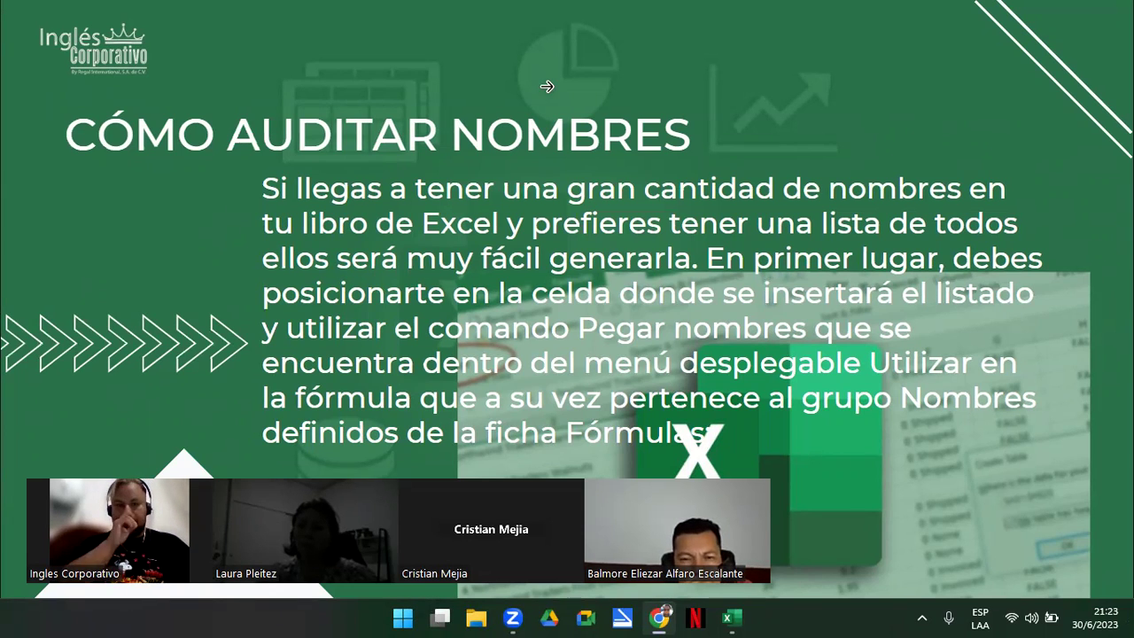
Step: Leave the slides, bring Excel's Name Manager to the front and close it
click(860, 200)
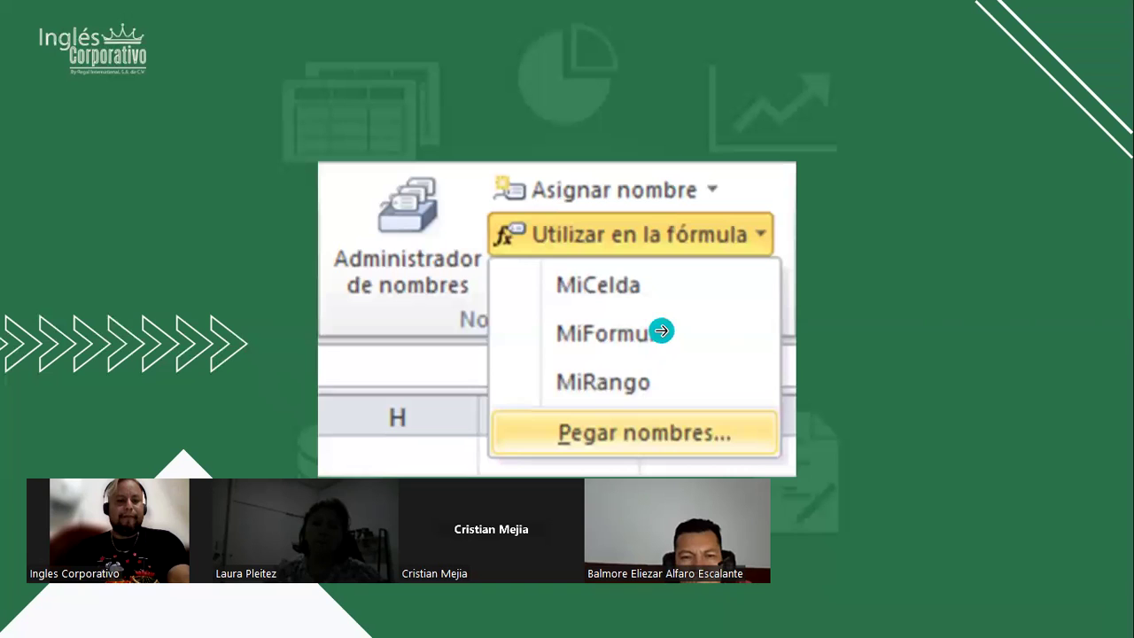
key(alt+Tab)
key(alt+Tab)
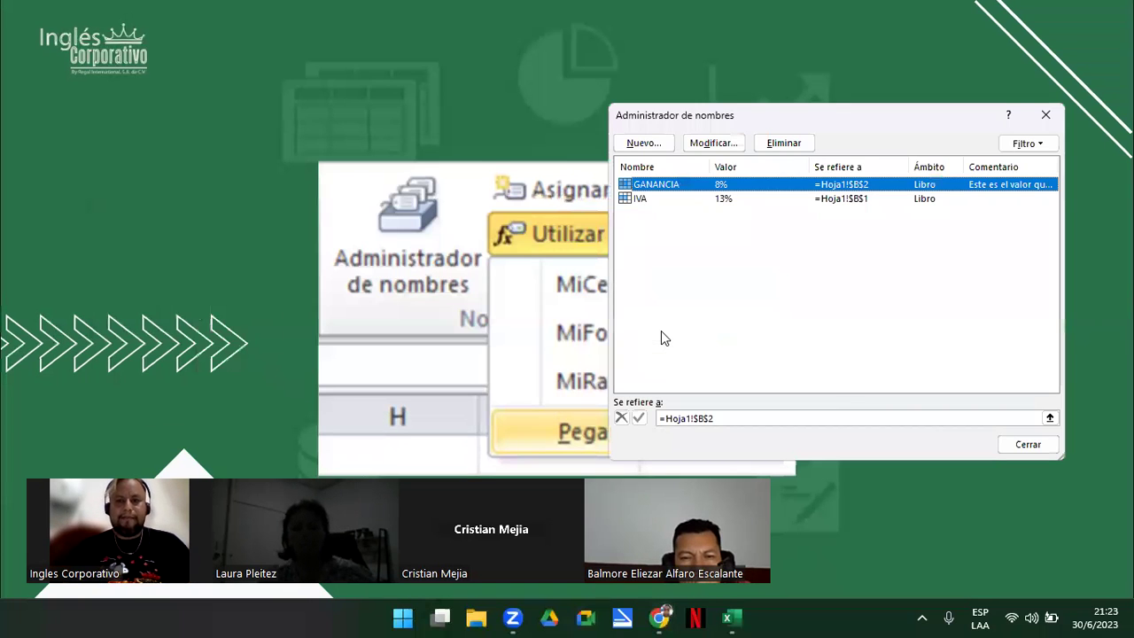
click(1028, 444)
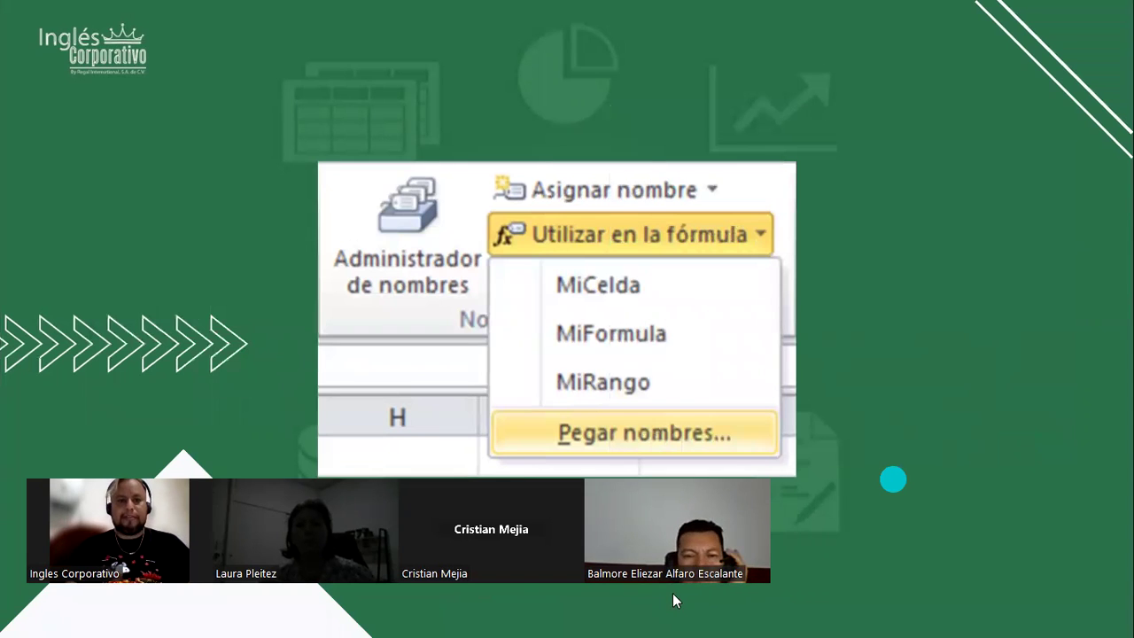
Step: Enter =GANANCIA+IVA in D9 from the defined-names list, giving 0.21
key(alt+Tab)
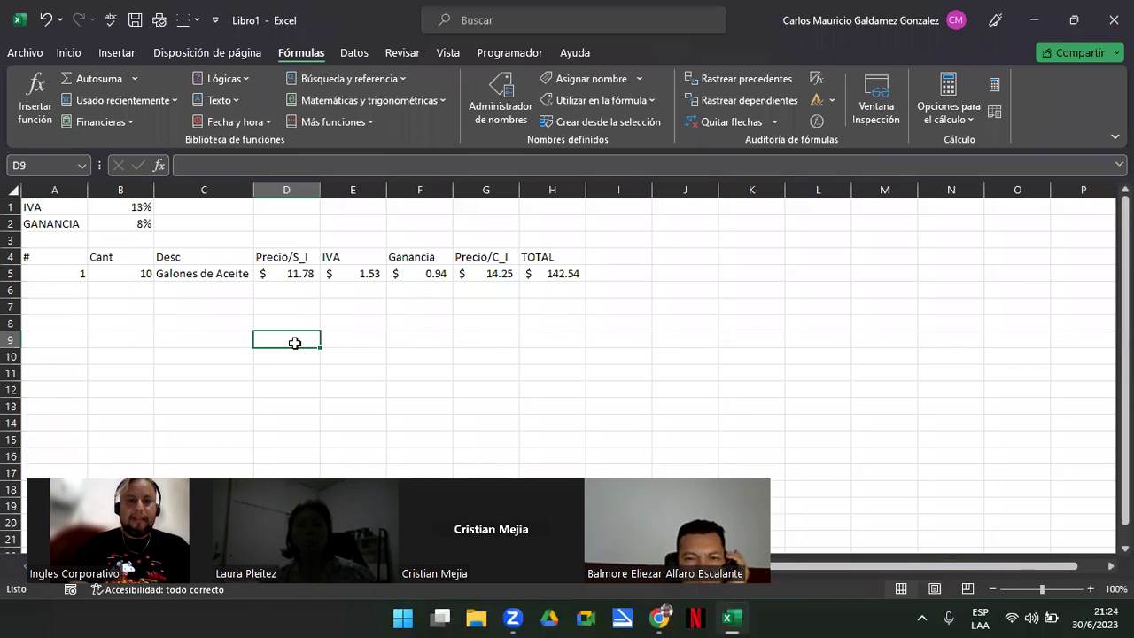
text(=)
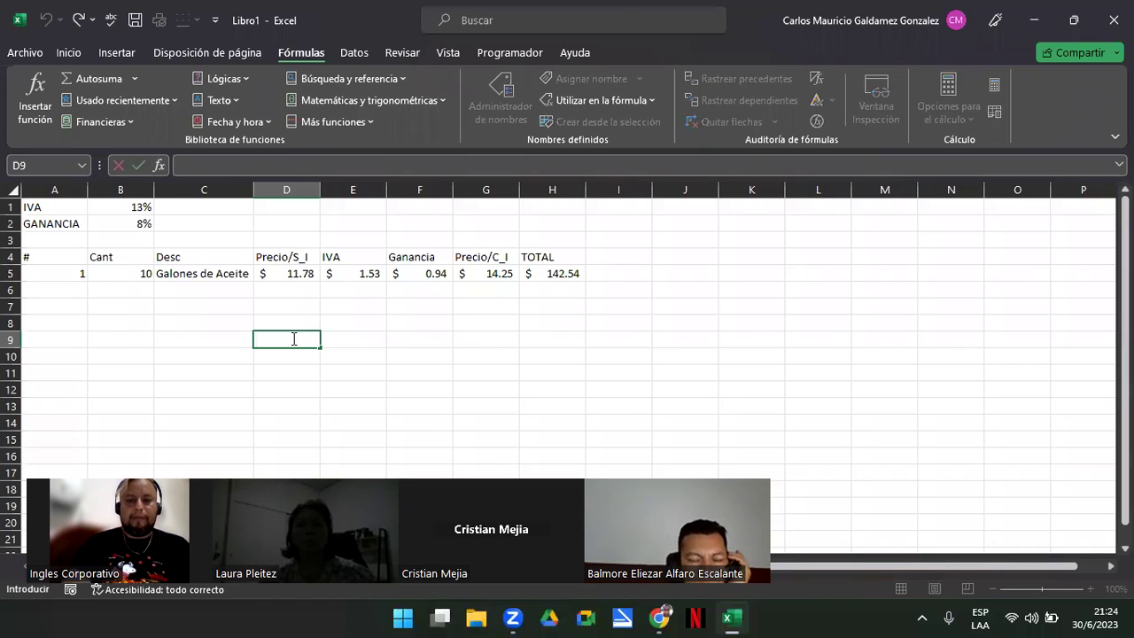
click(602, 106)
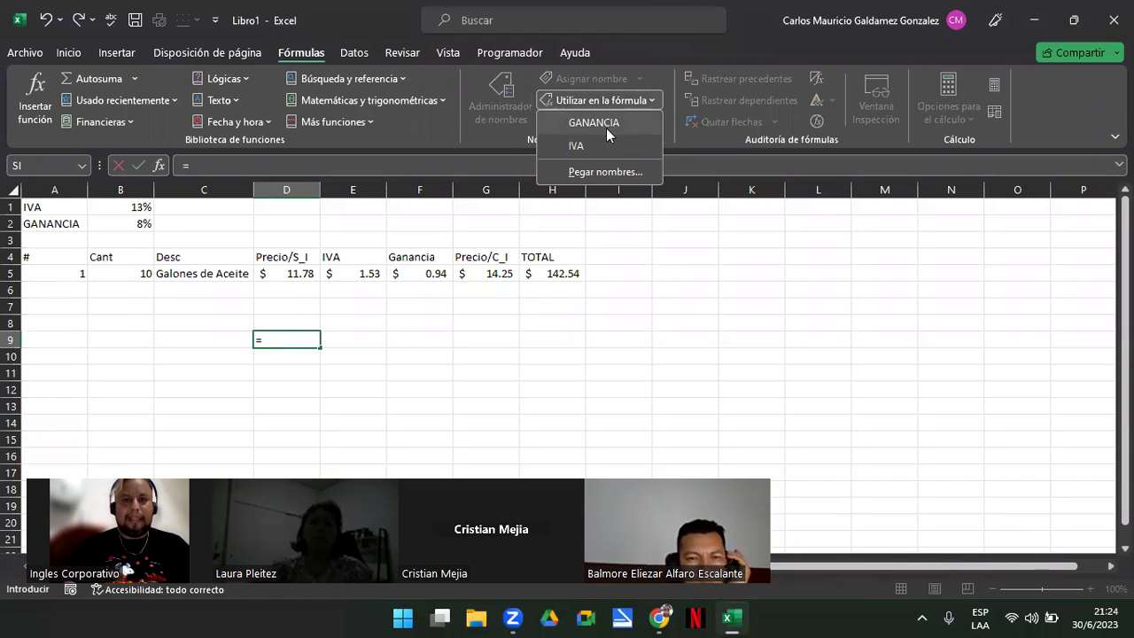
click(611, 125)
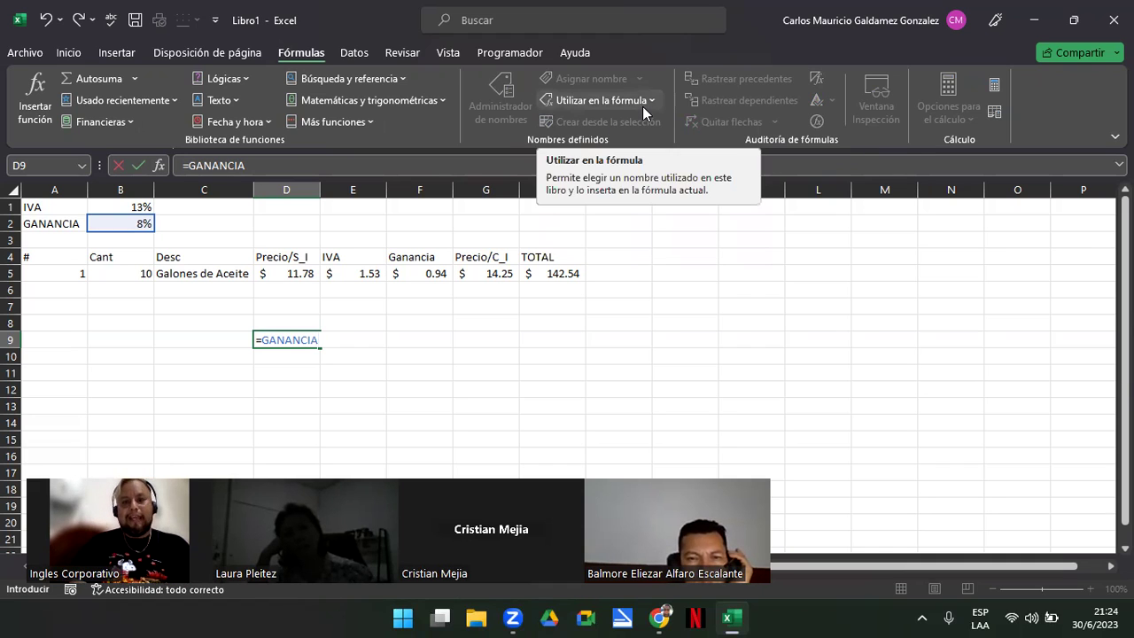
click(642, 101)
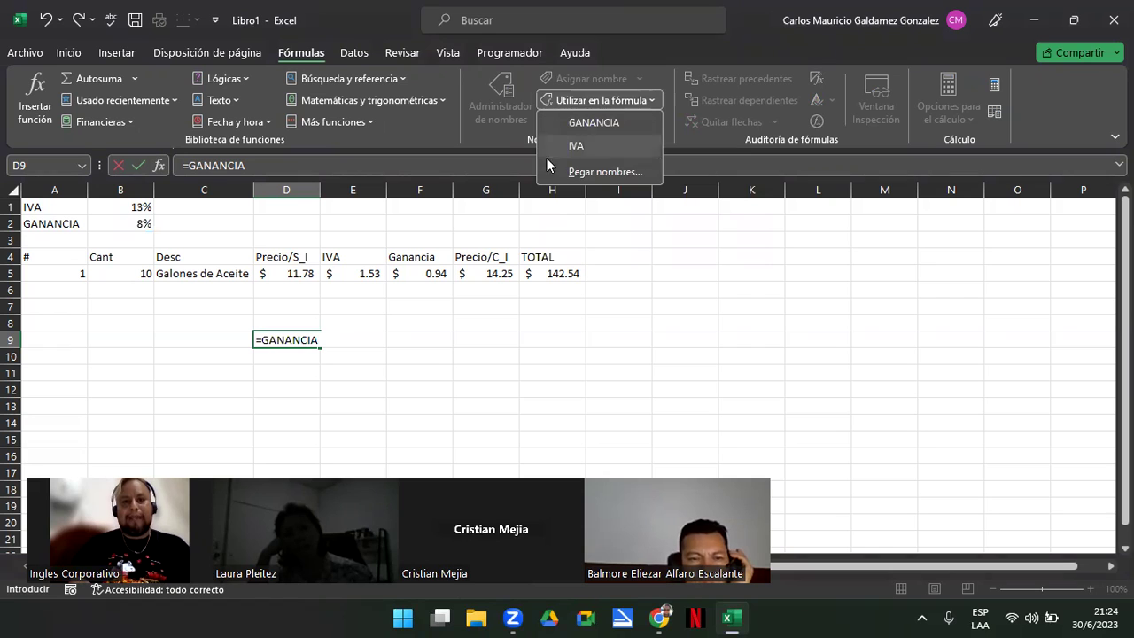
click(590, 148)
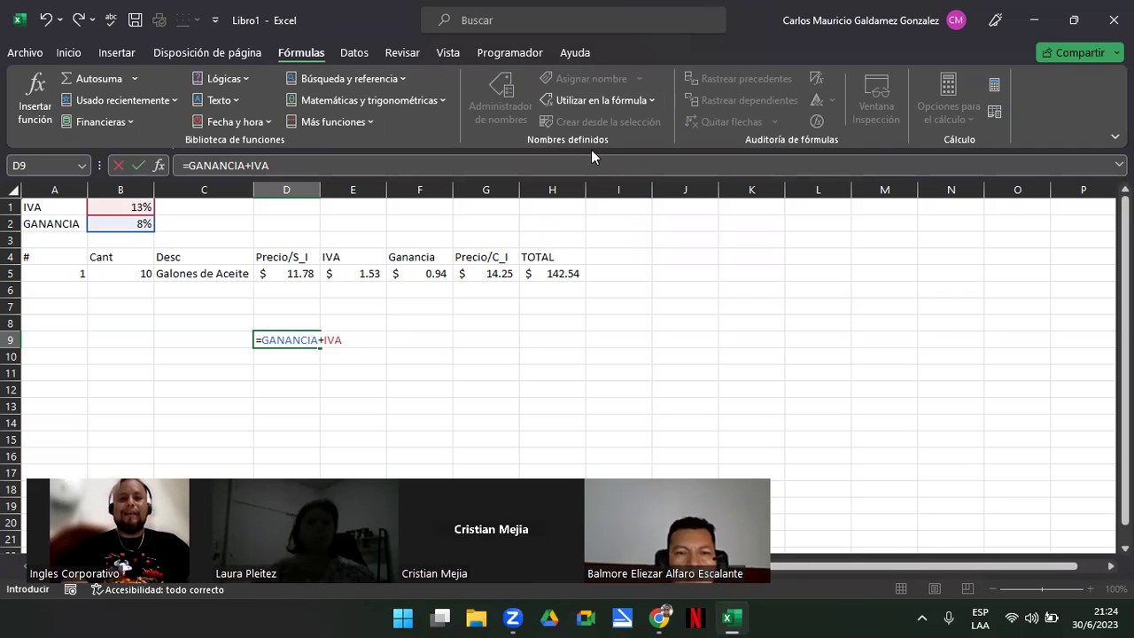
key(Return)
key(Up)
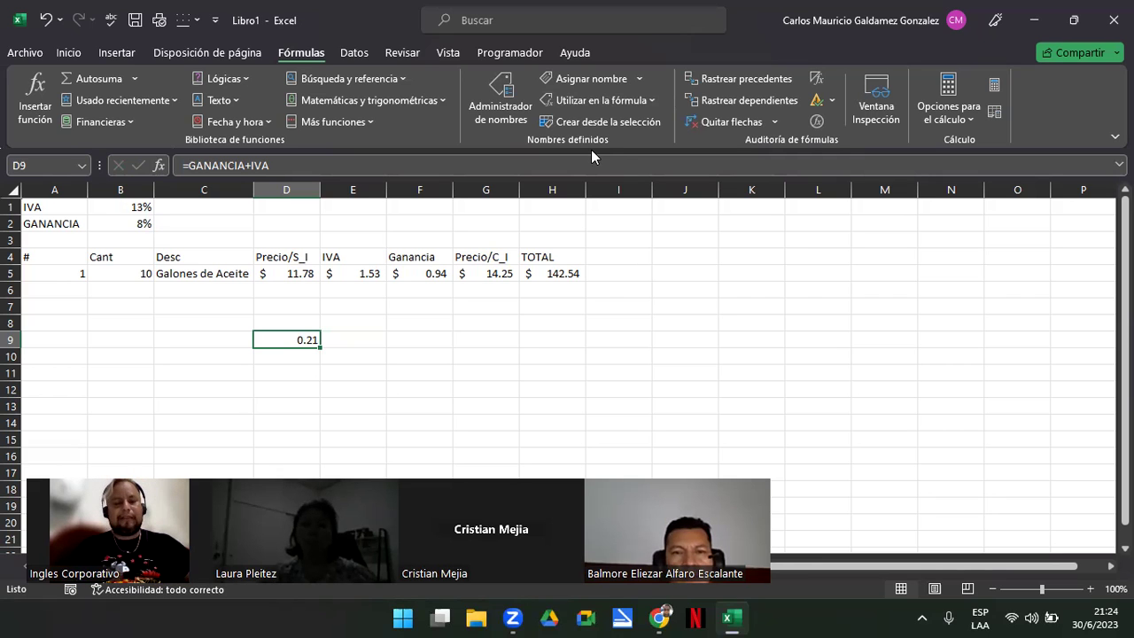
click(611, 101)
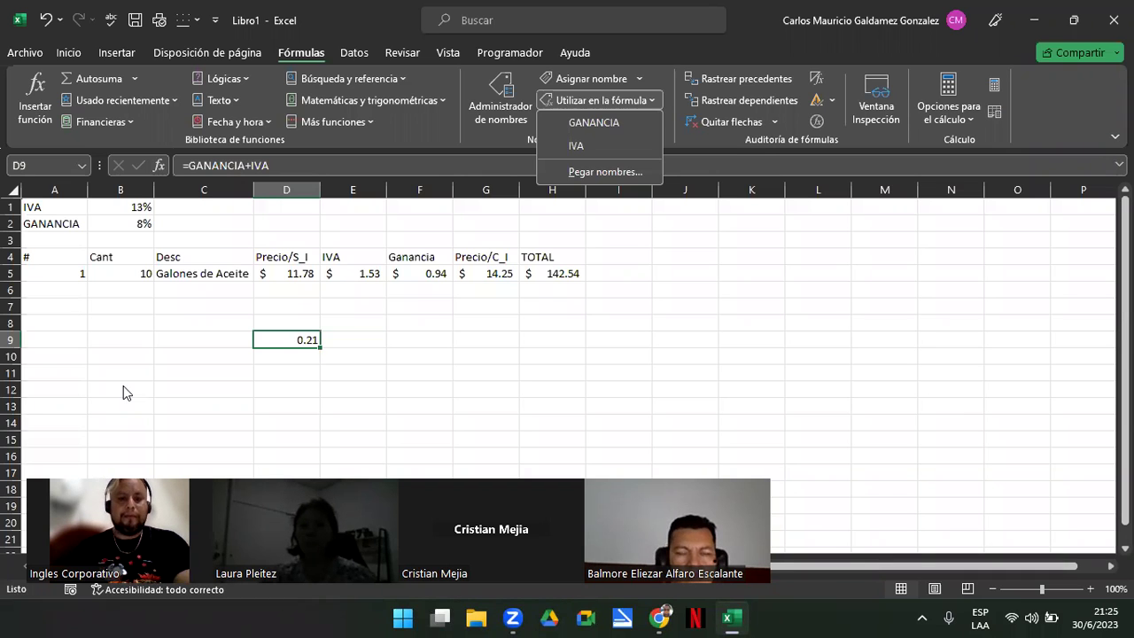
Step: Dismiss the defined-names list and advance the slideshow to the 'Demostración' slide
key(Escape)
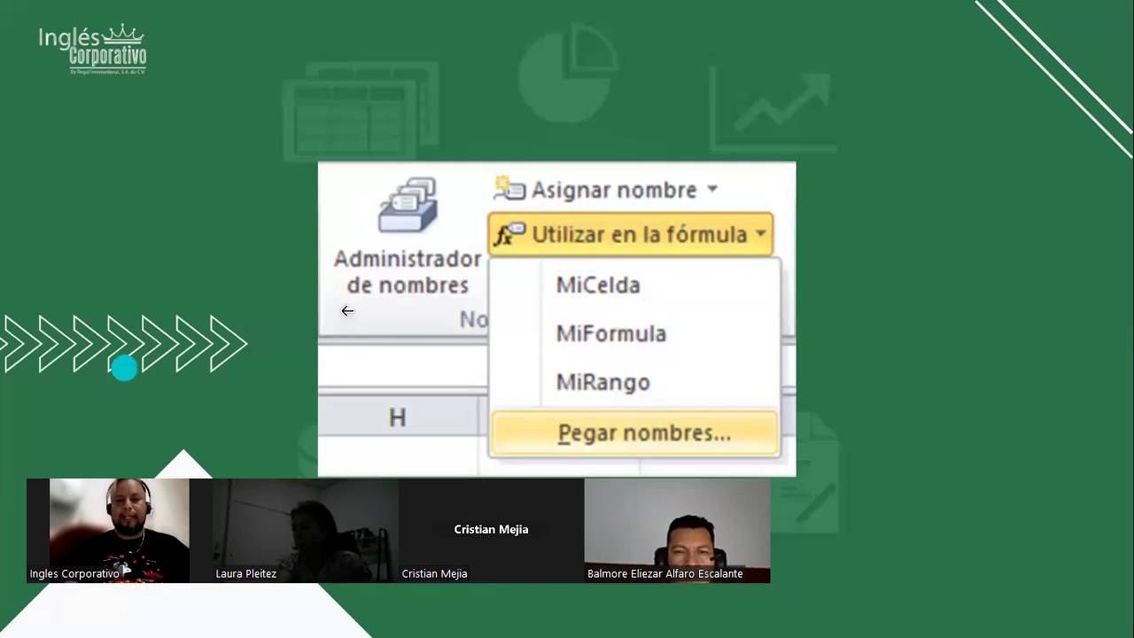
click(826, 382)
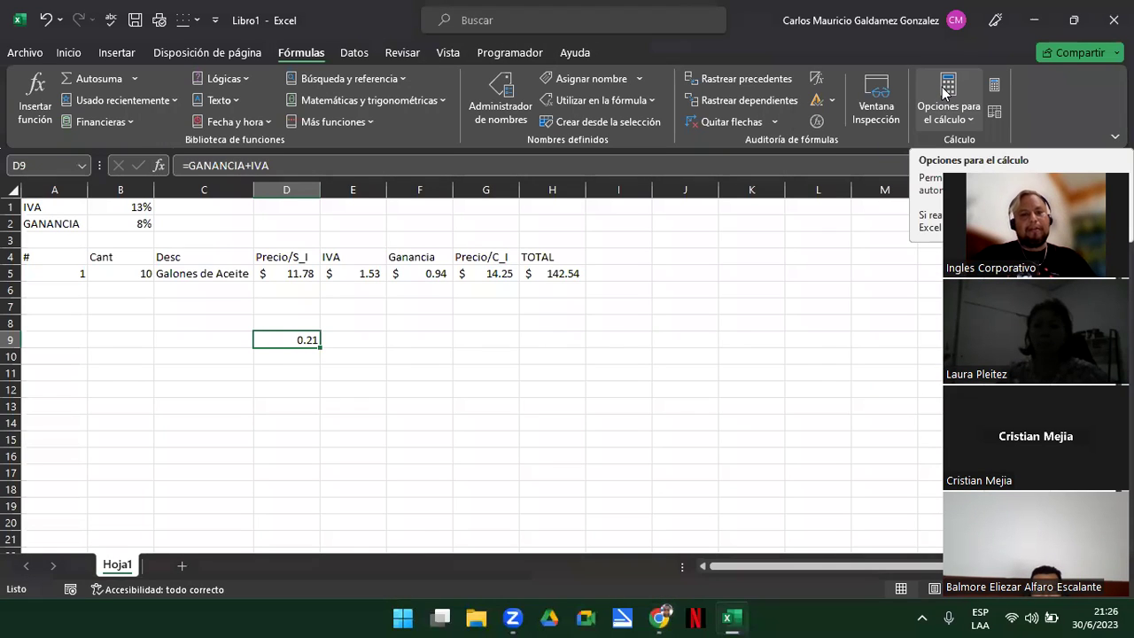
Step: Clear the D9 test formula and review the formulas in E5, F5 and G5
key(Delete)
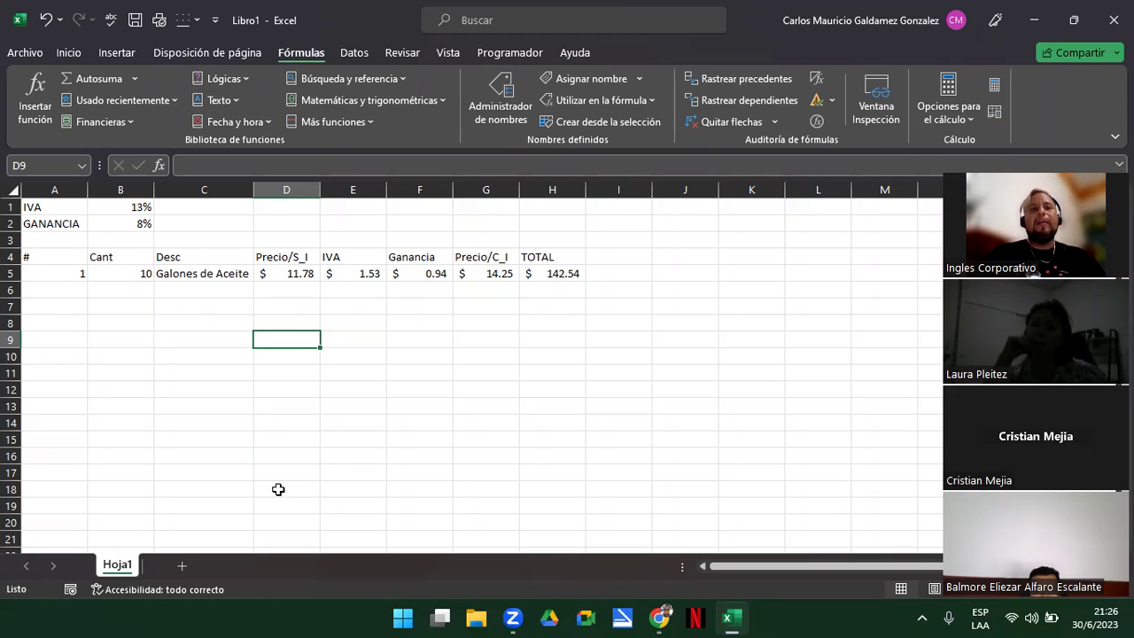
click(342, 284)
click(351, 274)
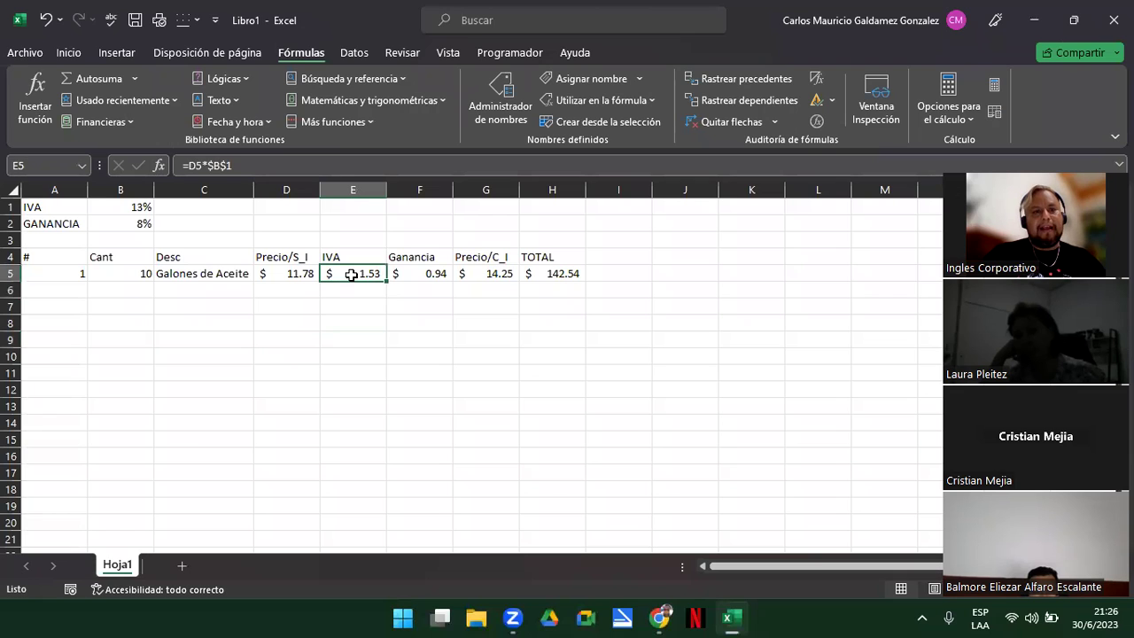
click(417, 271)
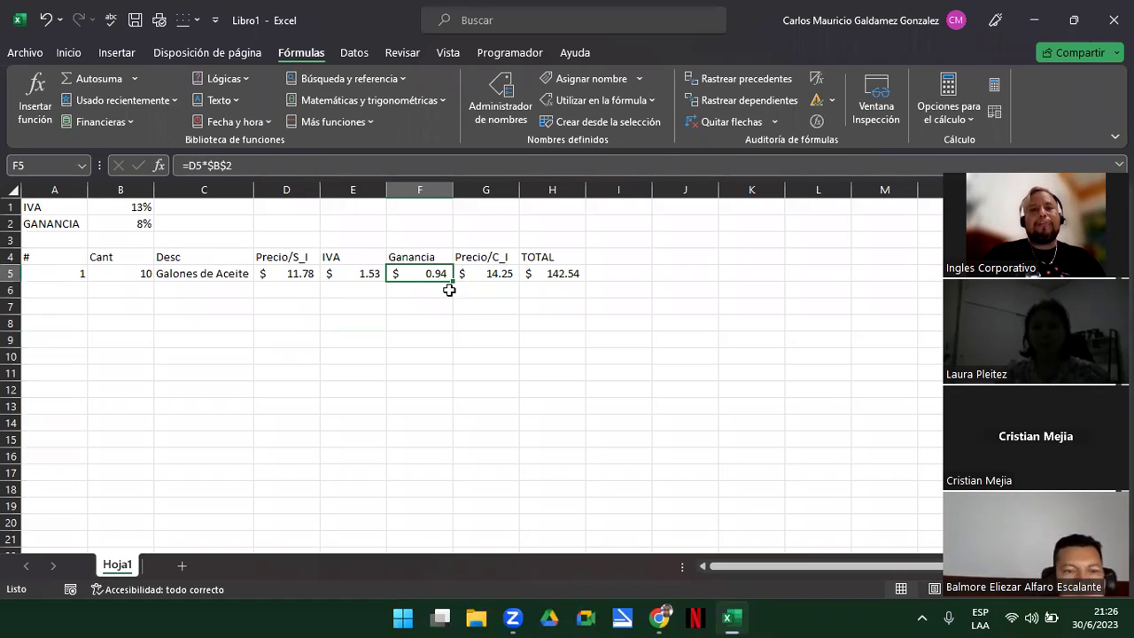
click(498, 272)
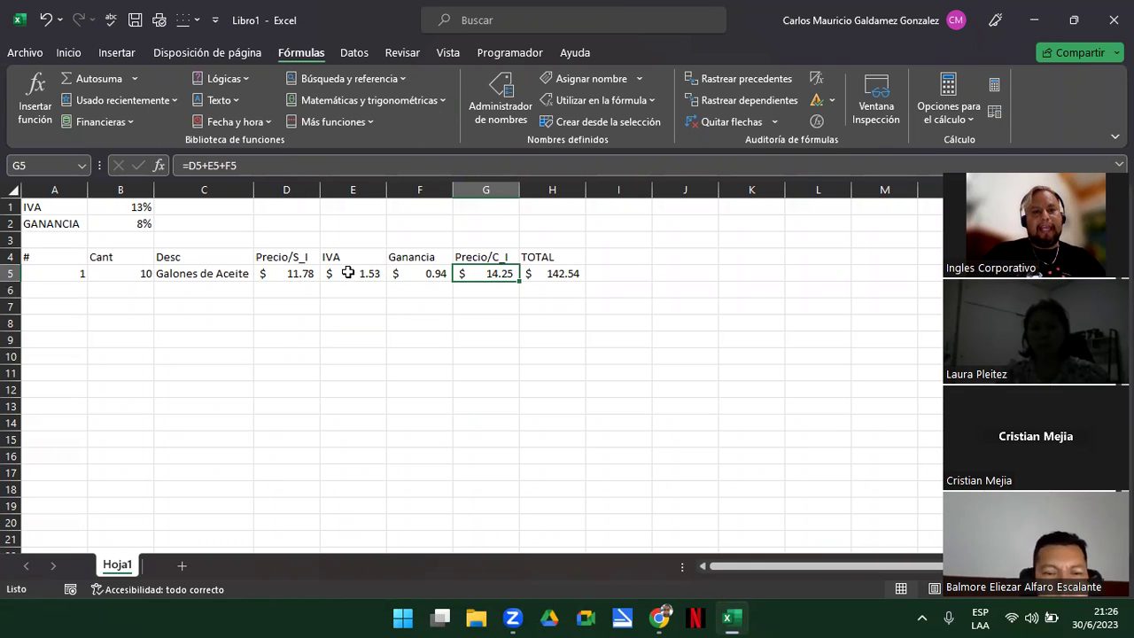
drag(348, 273, 434, 277)
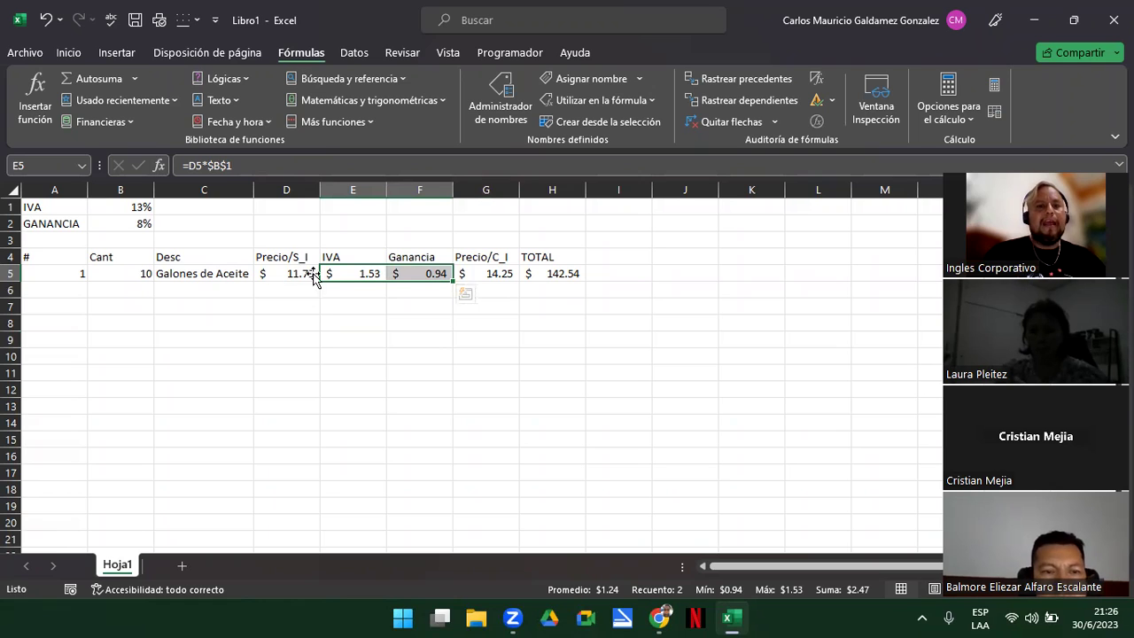
click(359, 275)
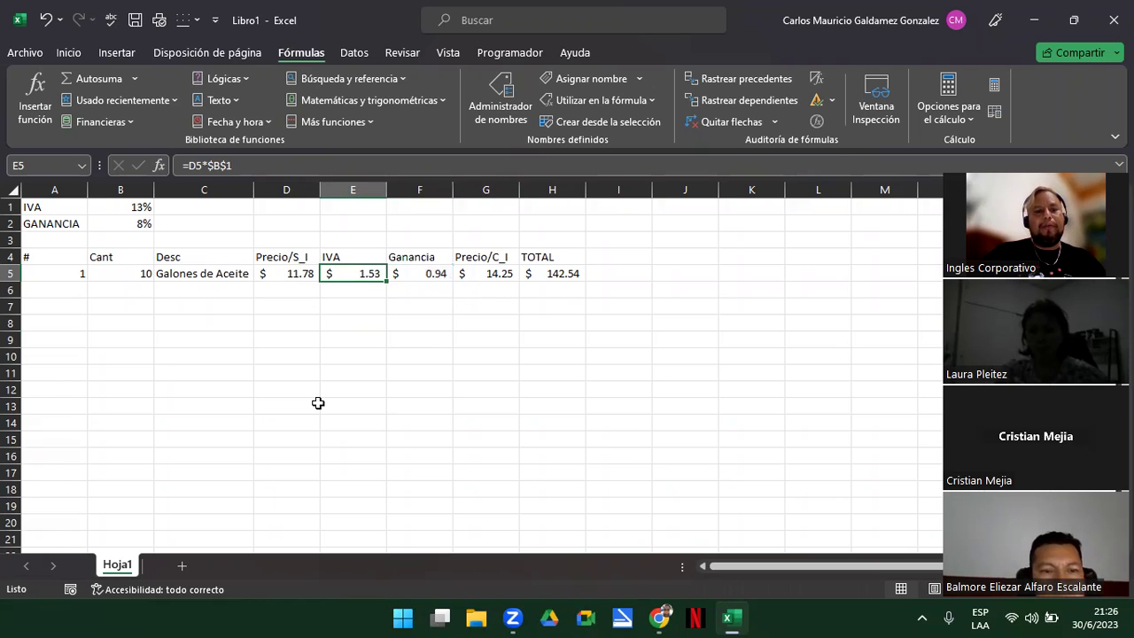
Step: Replace $B$1 in E5 with the IVA name, making it =D5*IVA ($ 1.53)
key(F2)
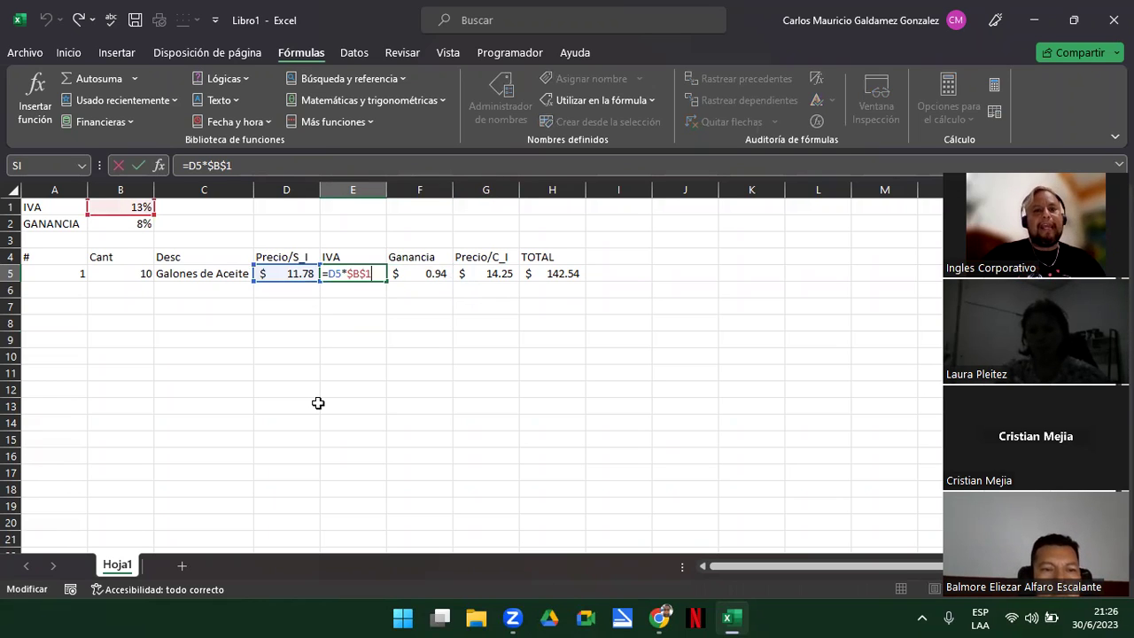
key(BackSpace)
key(BackSpace)
key(BackSpace)
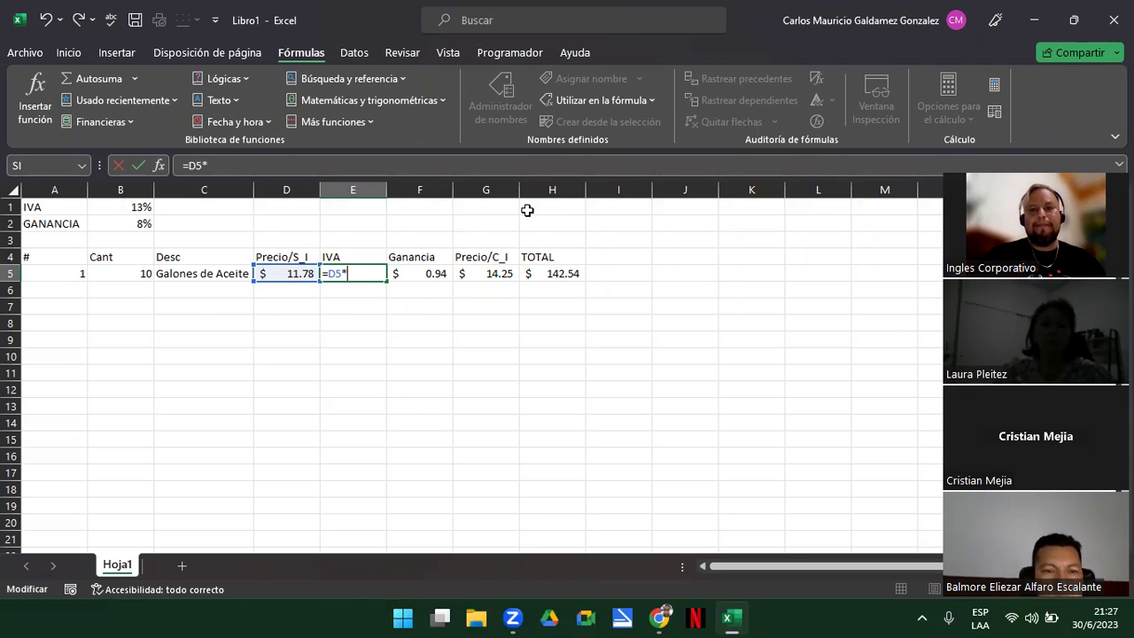
click(652, 100)
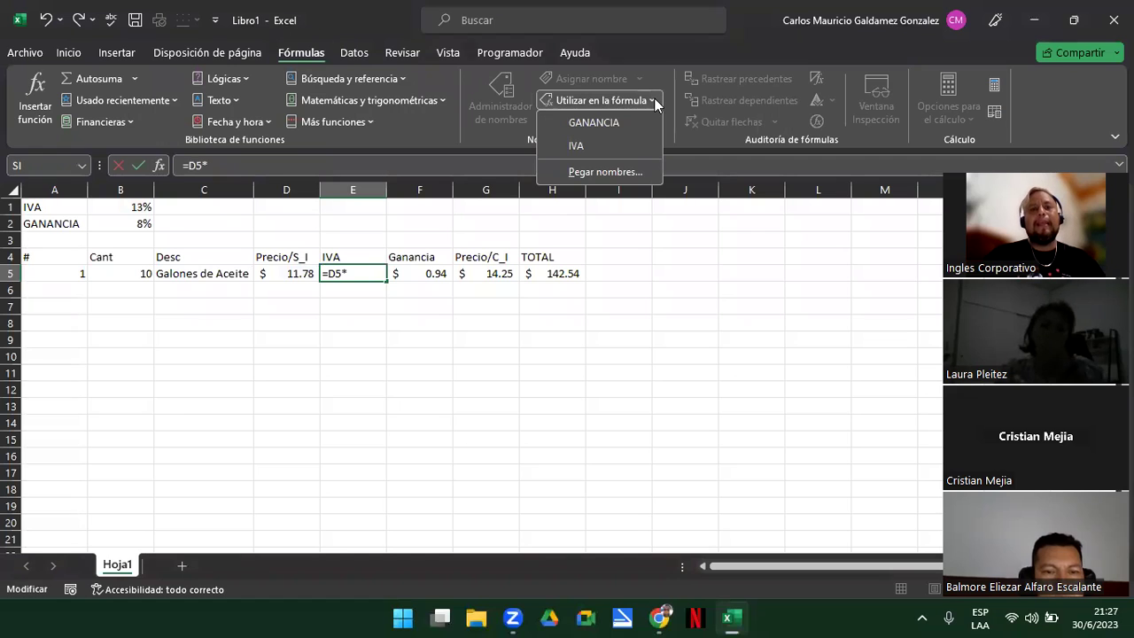
click(599, 140)
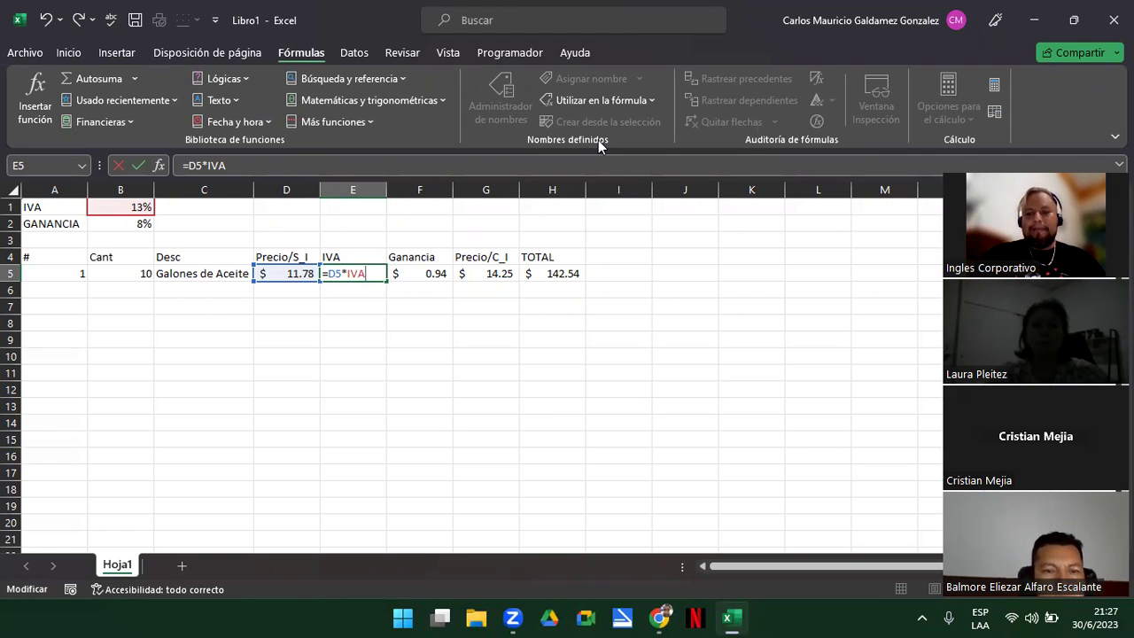
key(BackSpace)
key(BackSpace)
key(BackSpace)
key(BackSpace)
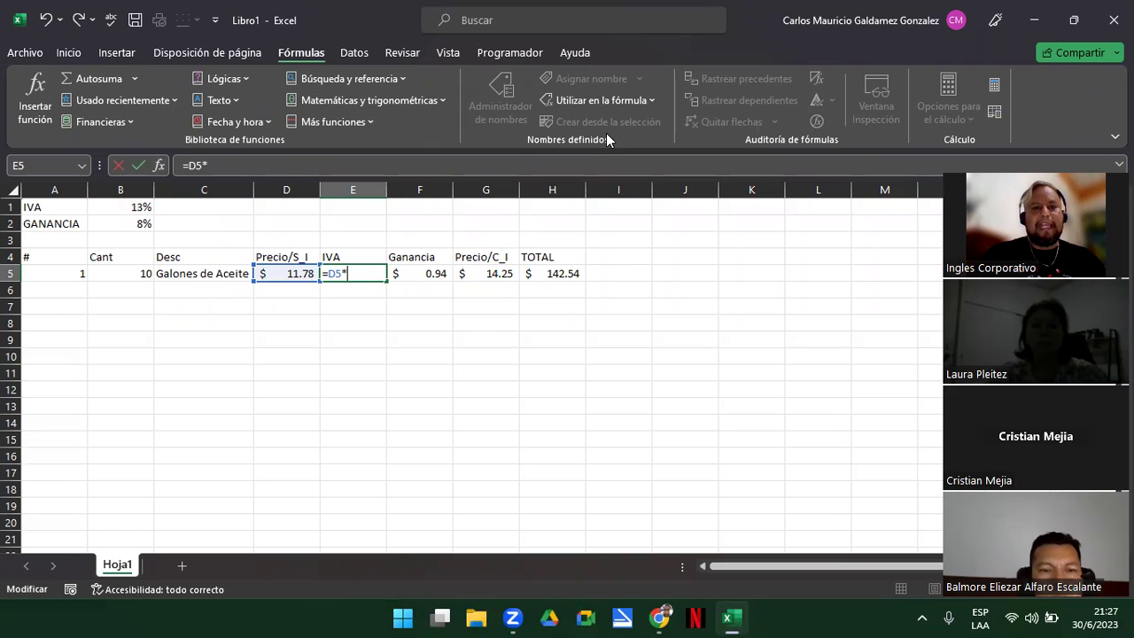
text(iv)
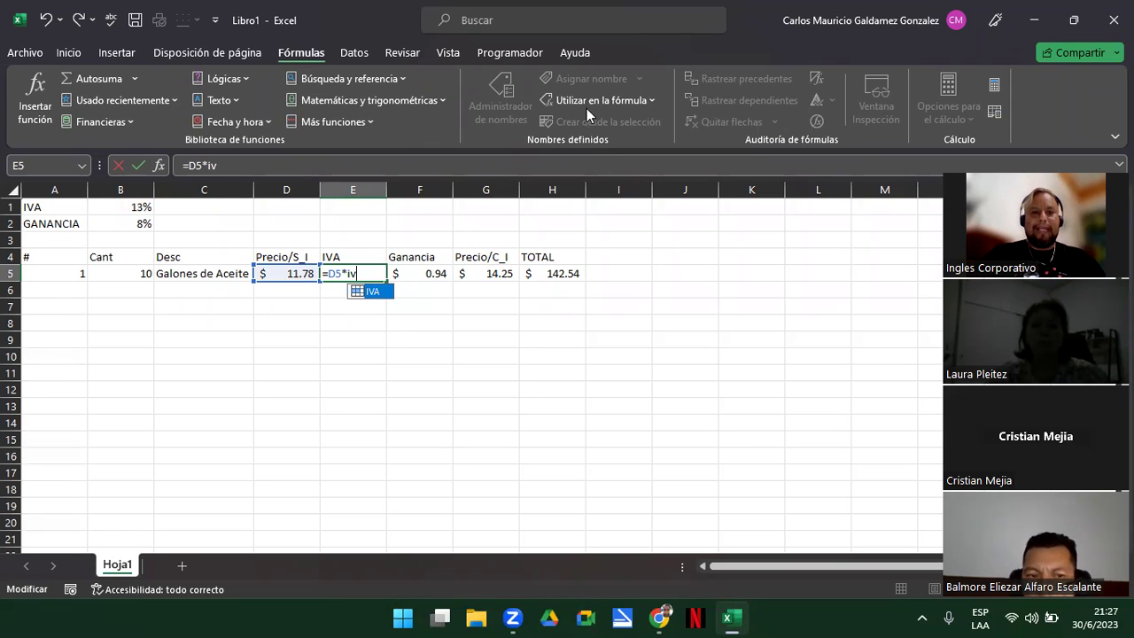
double_click(372, 292)
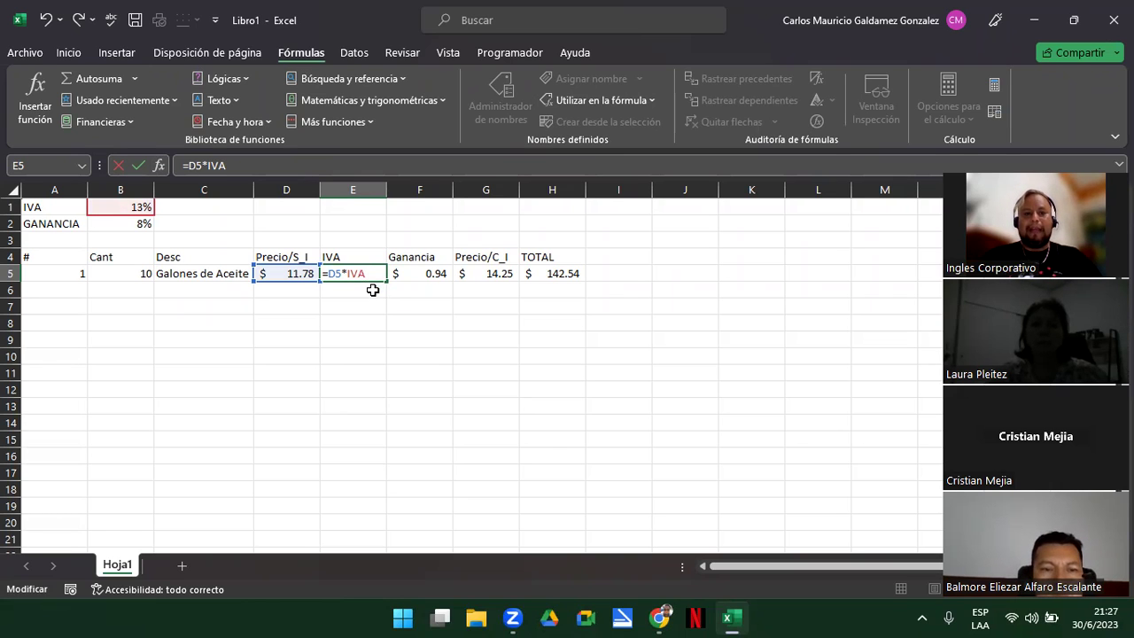
key(Tab)
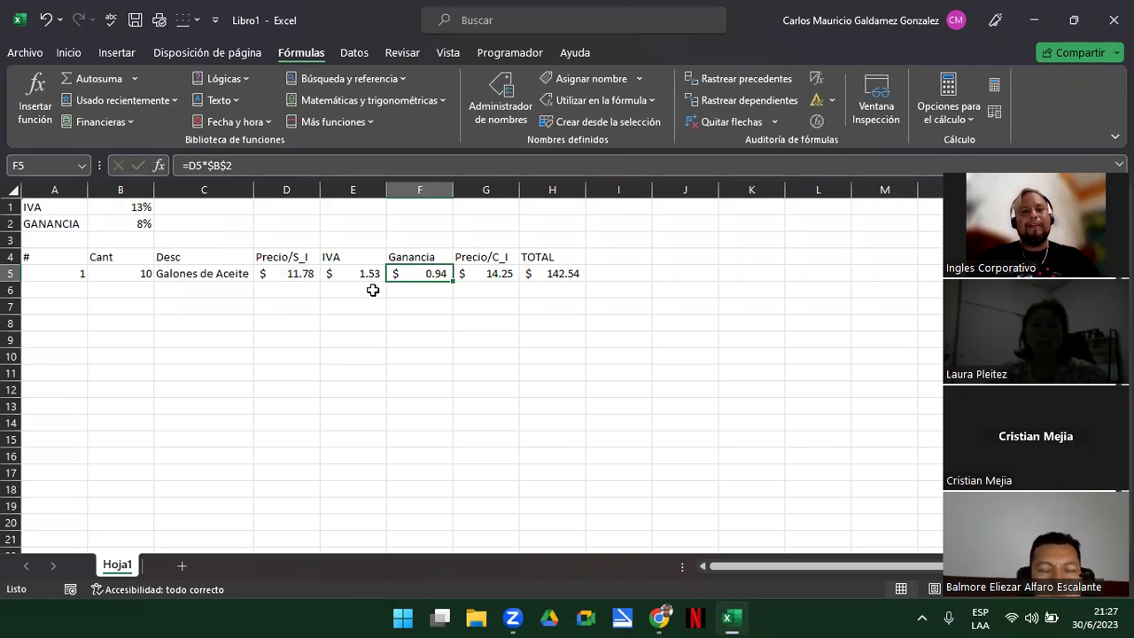
Step: Replace $B$2 in F5 with the GANANCIA name, making it =D5*GANANCIA (0.94)
click(346, 274)
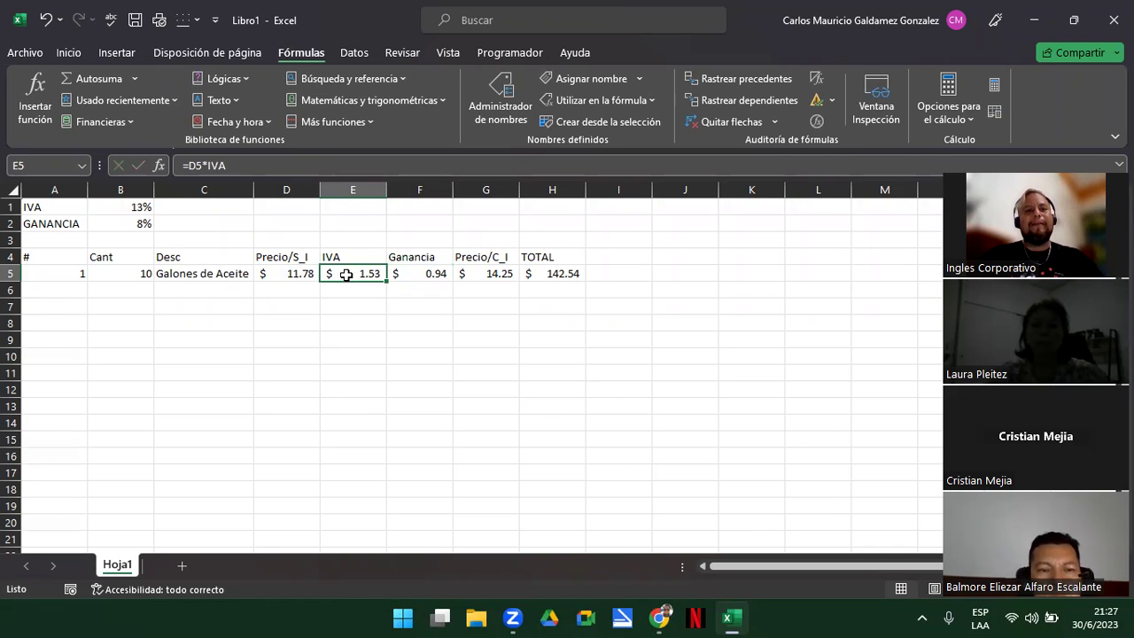
click(401, 273)
key(F2)
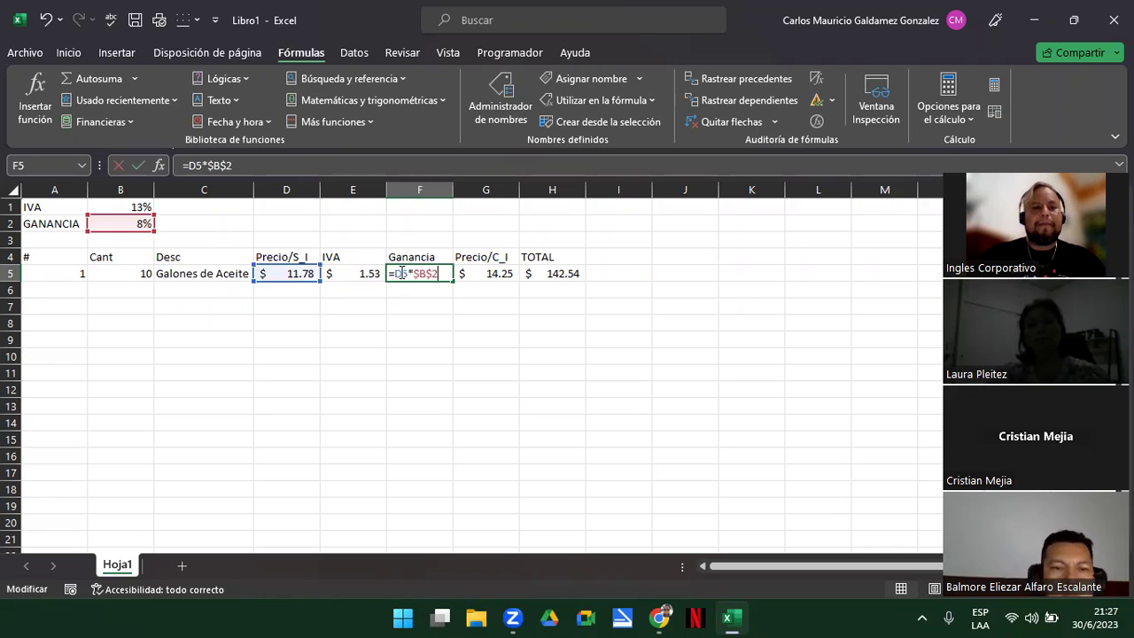
key(BackSpace)
key(BackSpace)
key(BackSpace)
key(BackSpace)
key(BackSpace)
text(*)
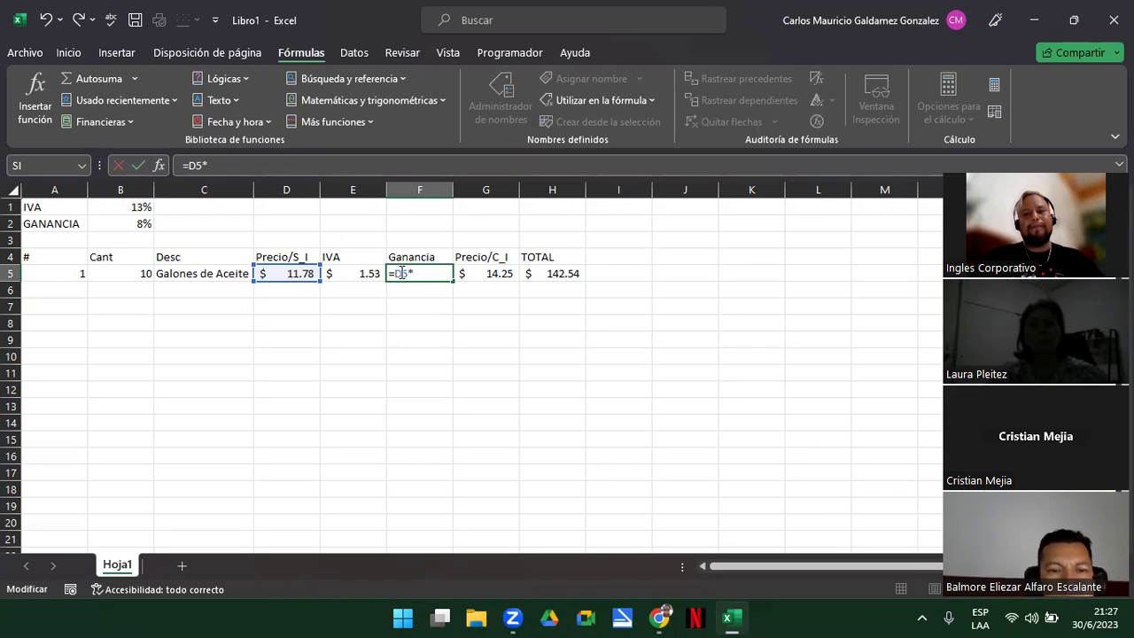
text(ga)
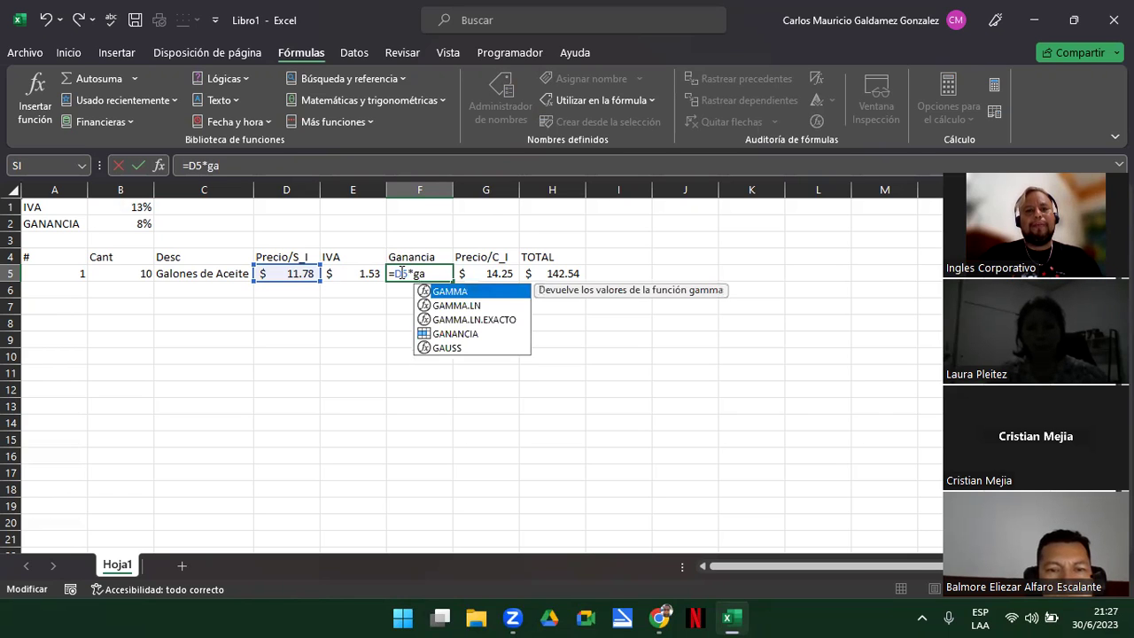
text(na)
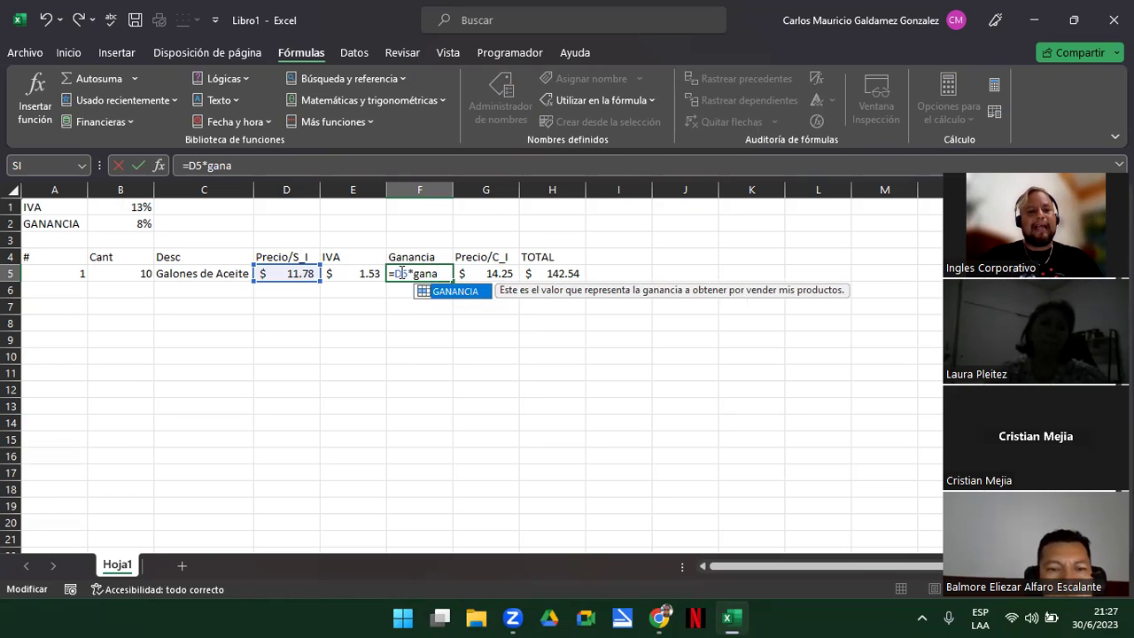
key(Tab)
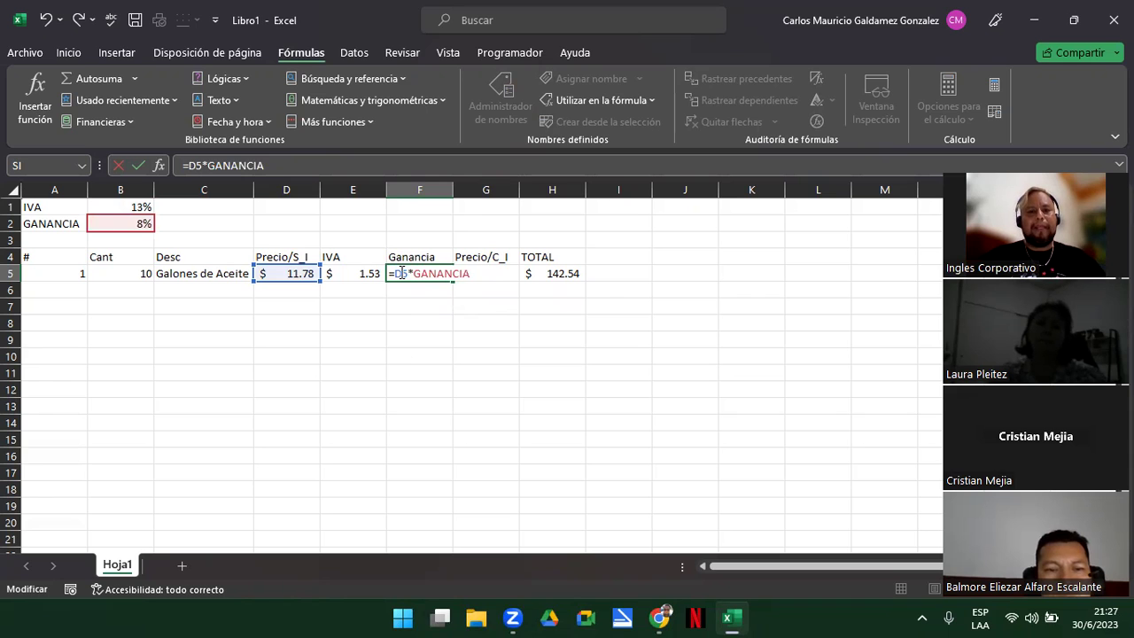
key(Return)
click(401, 273)
key(Right)
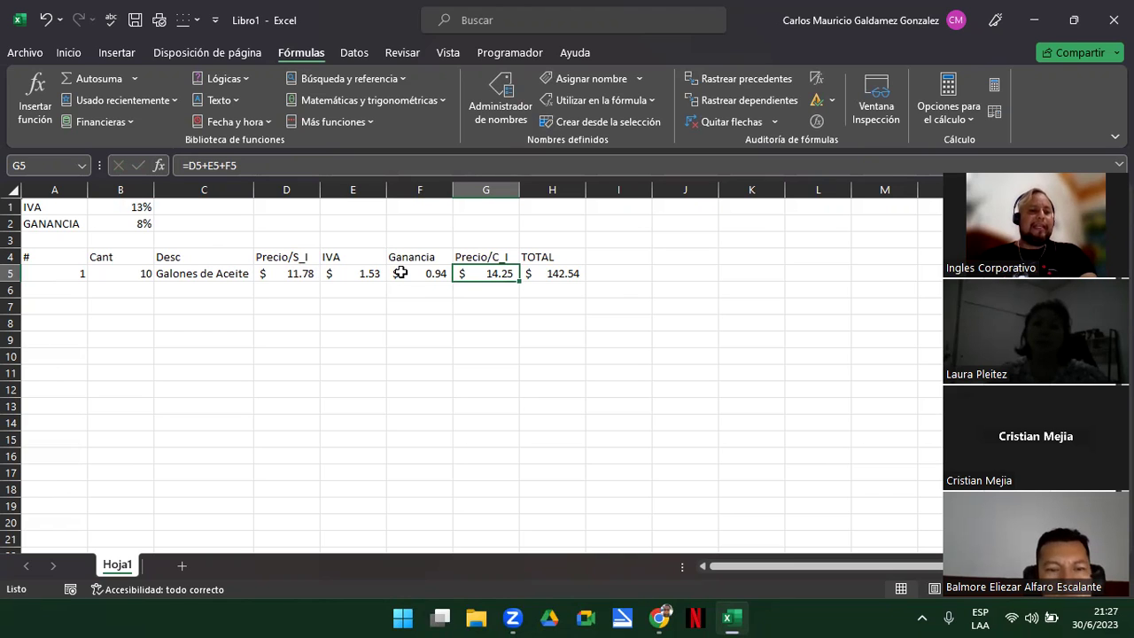
key(F2)
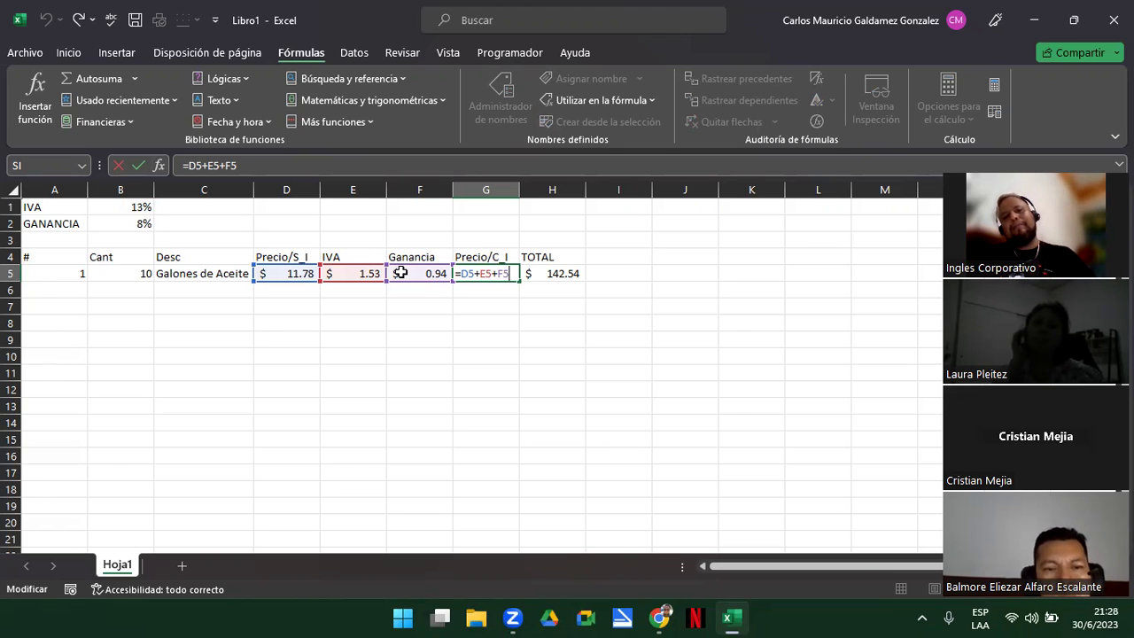
click(277, 256)
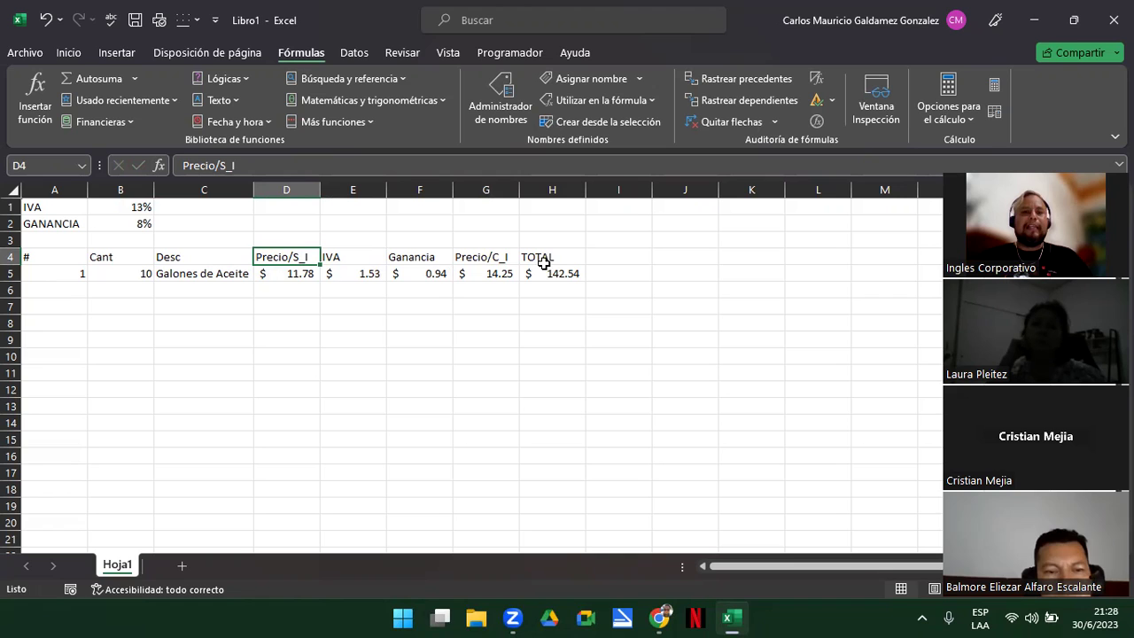
click(494, 253)
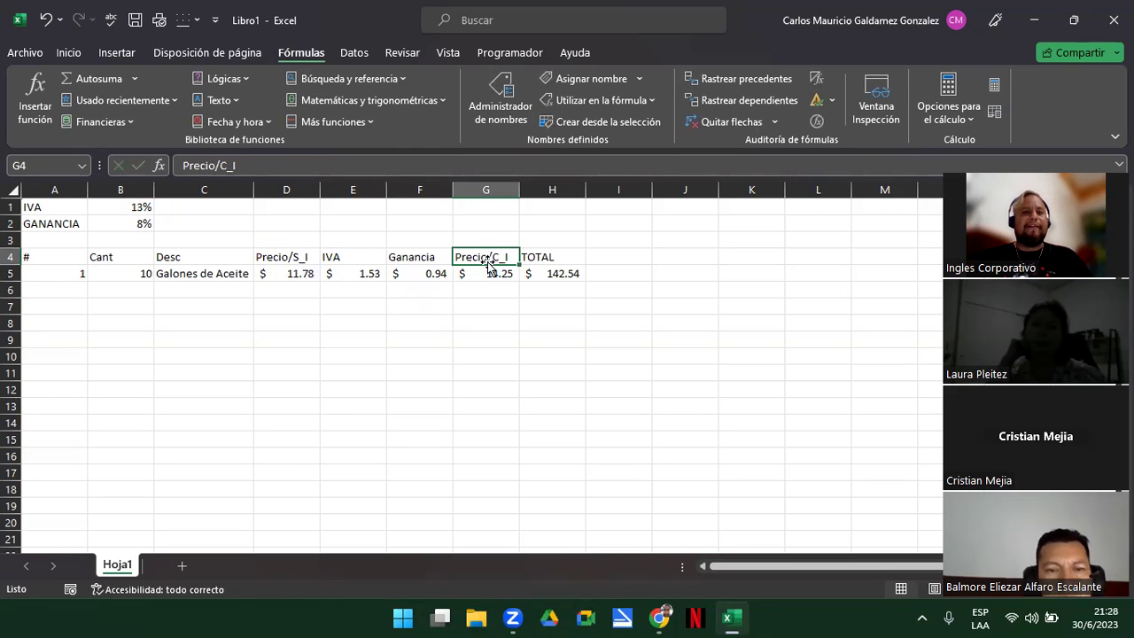
drag(487, 257, 487, 272)
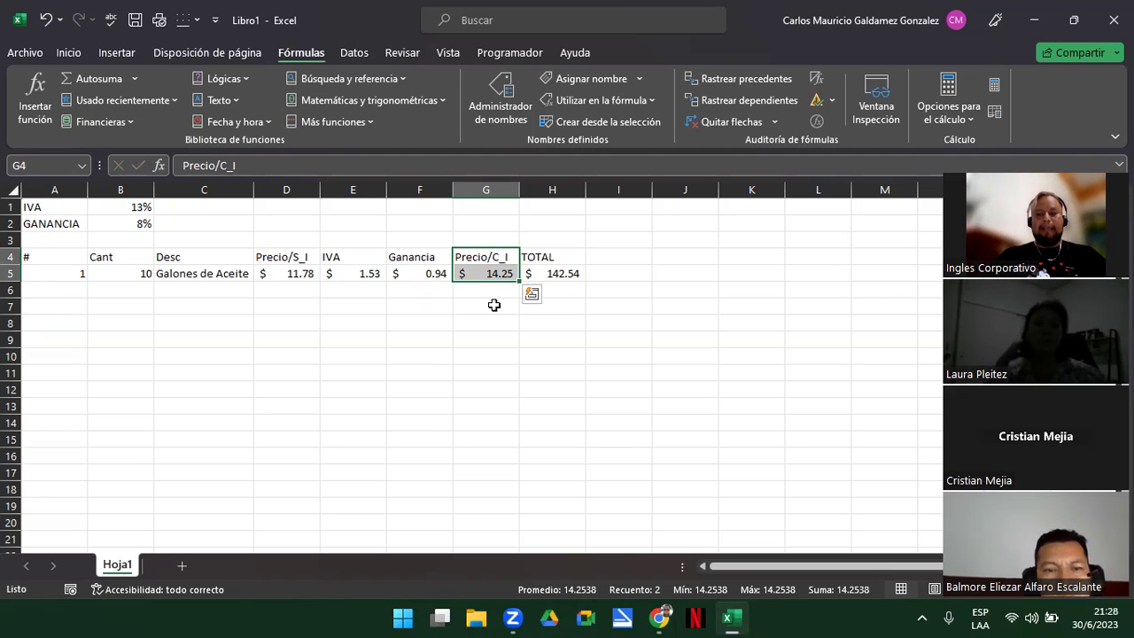
key(Down)
key(Up)
key(Down)
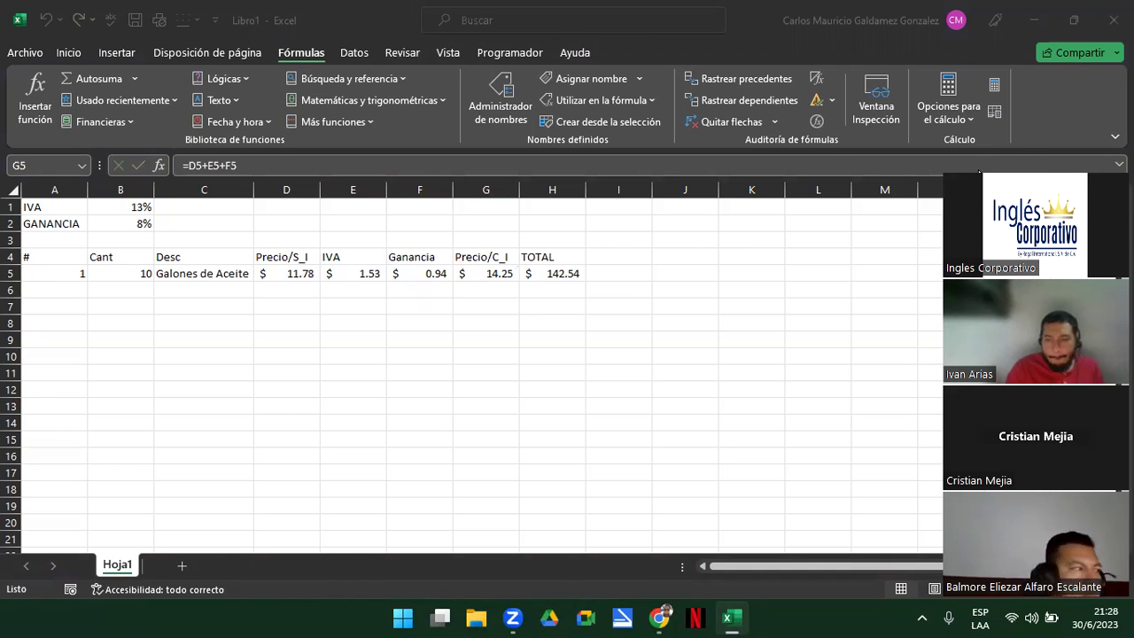
Step: Drag the Zoom panel aside to uncover the sheet's right-hand columns
drag(979, 173, 963, 104)
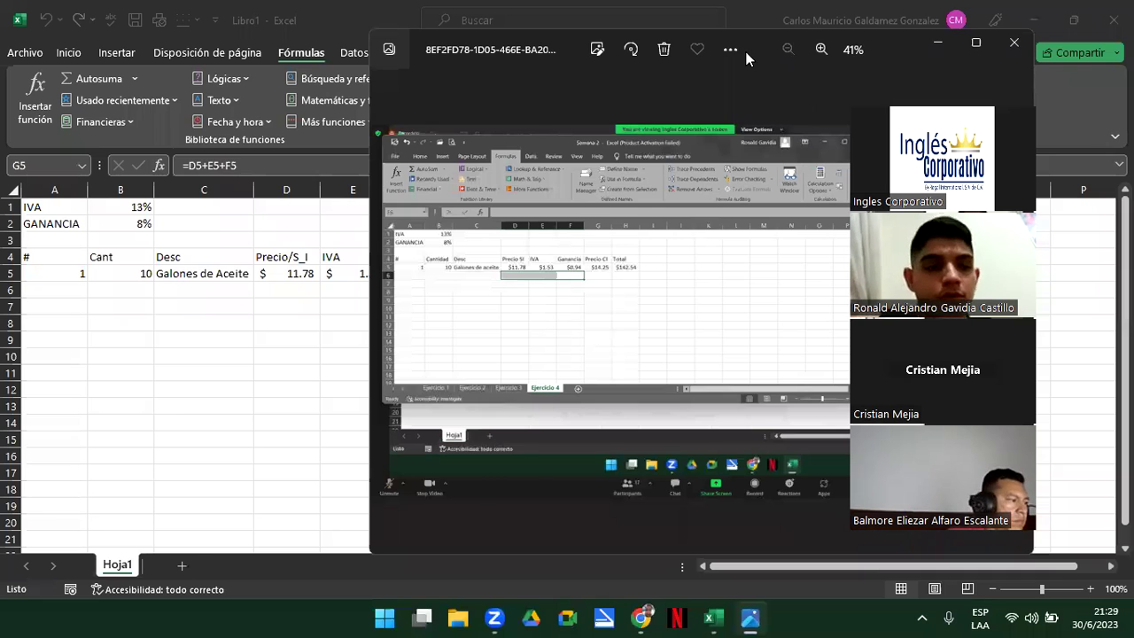
Step: Zoom into the student's screenshot to check its =D5*IVA formula, then close Photos
drag(747, 55, 560, 55)
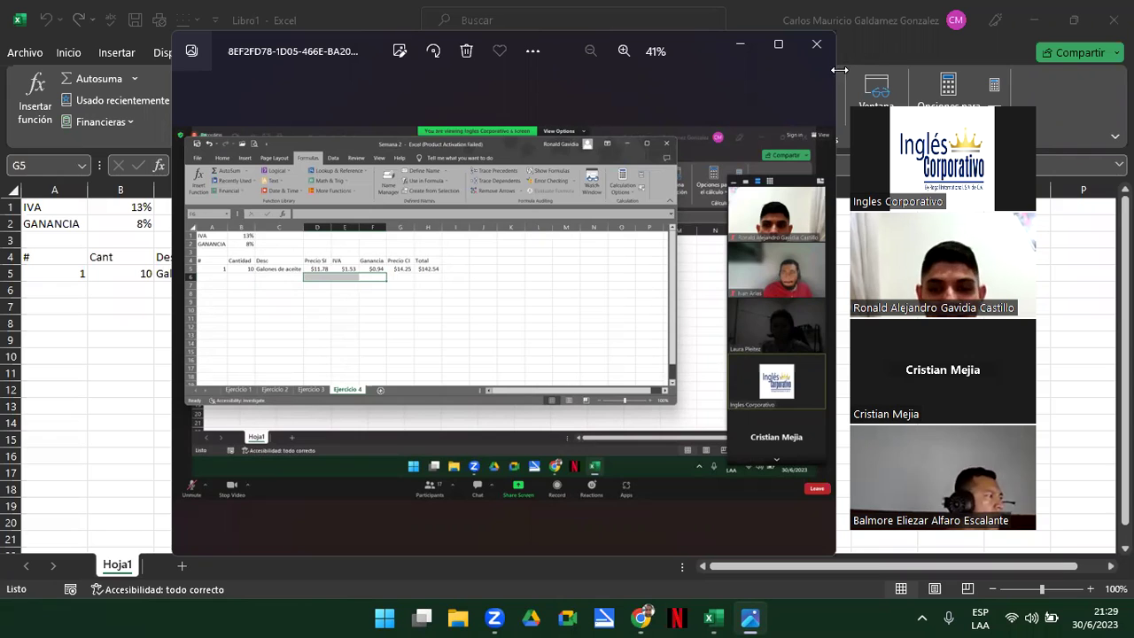
click(816, 44)
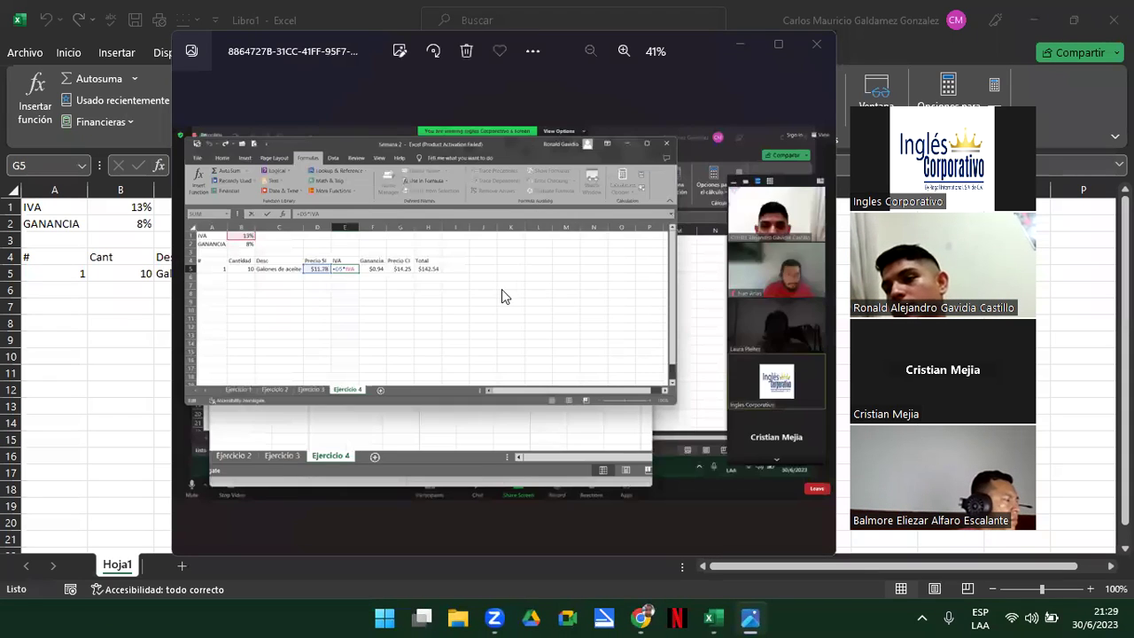
scroll(501, 291, up, 1)
scroll(502, 293, up, 1)
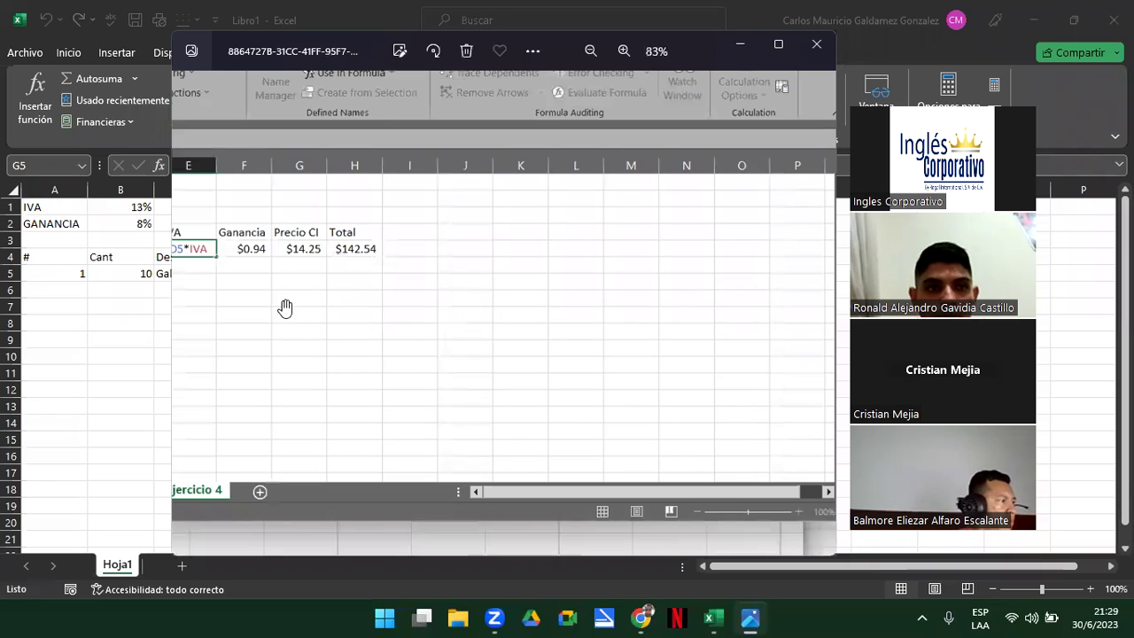
drag(286, 307, 561, 372)
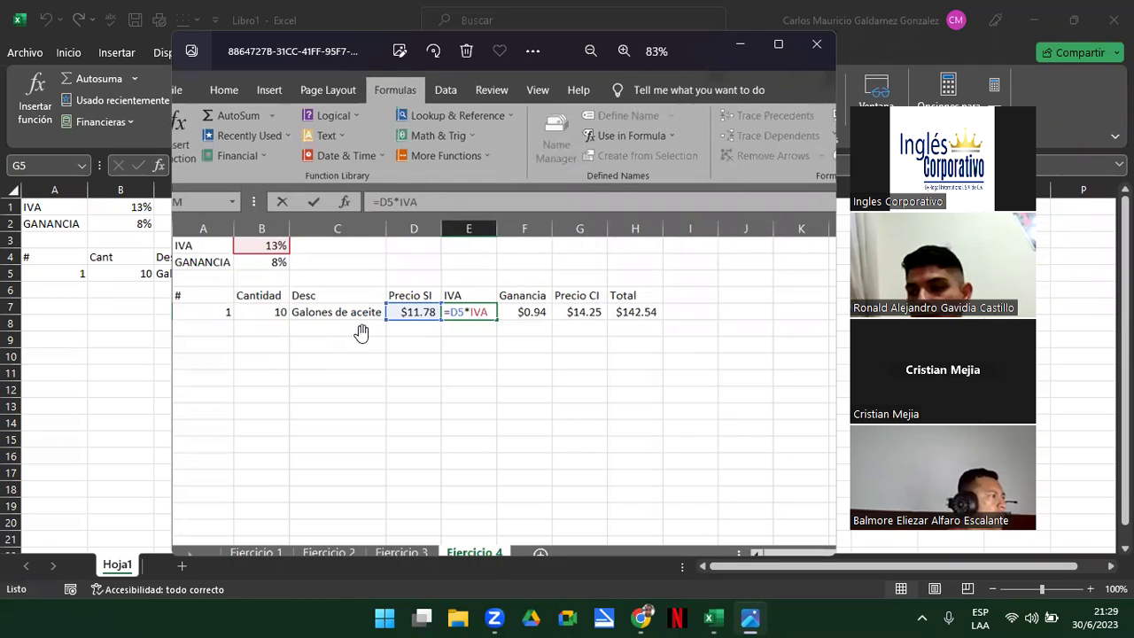
click(815, 43)
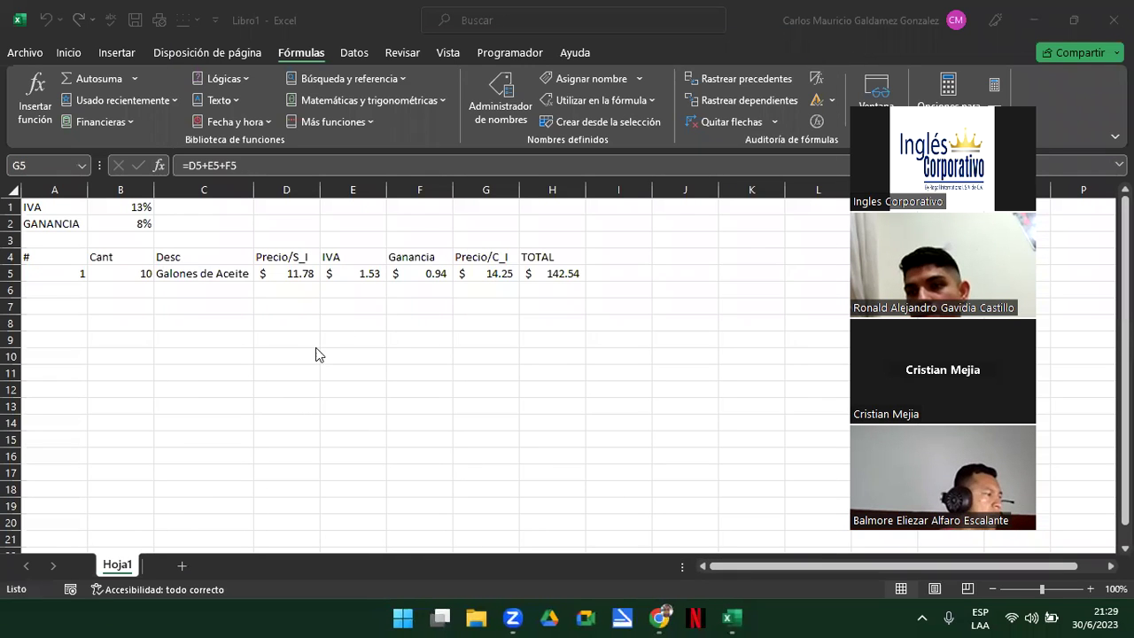
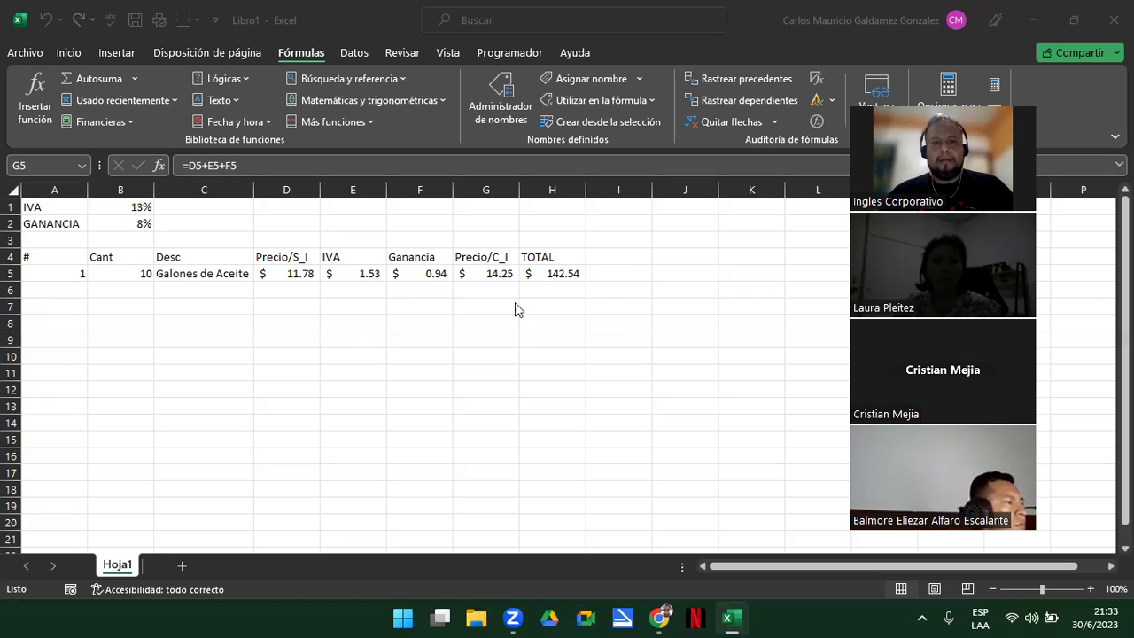
Step: Inspect the TOTAL formula =B5*G5 in cell H5 of the price table
click(570, 283)
click(552, 273)
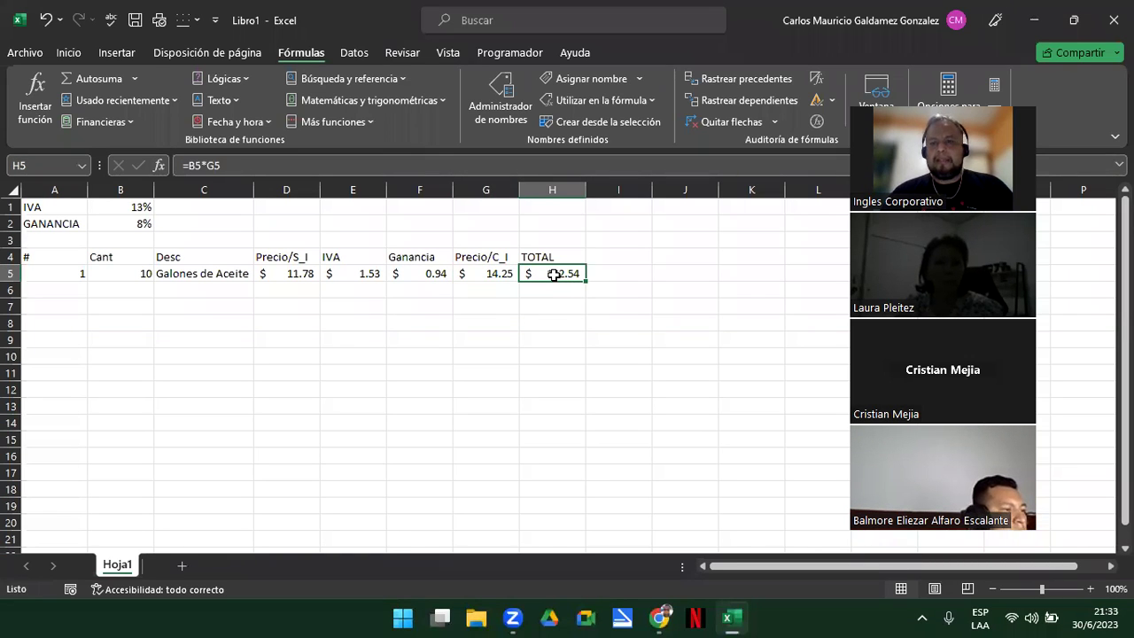
key(Left)
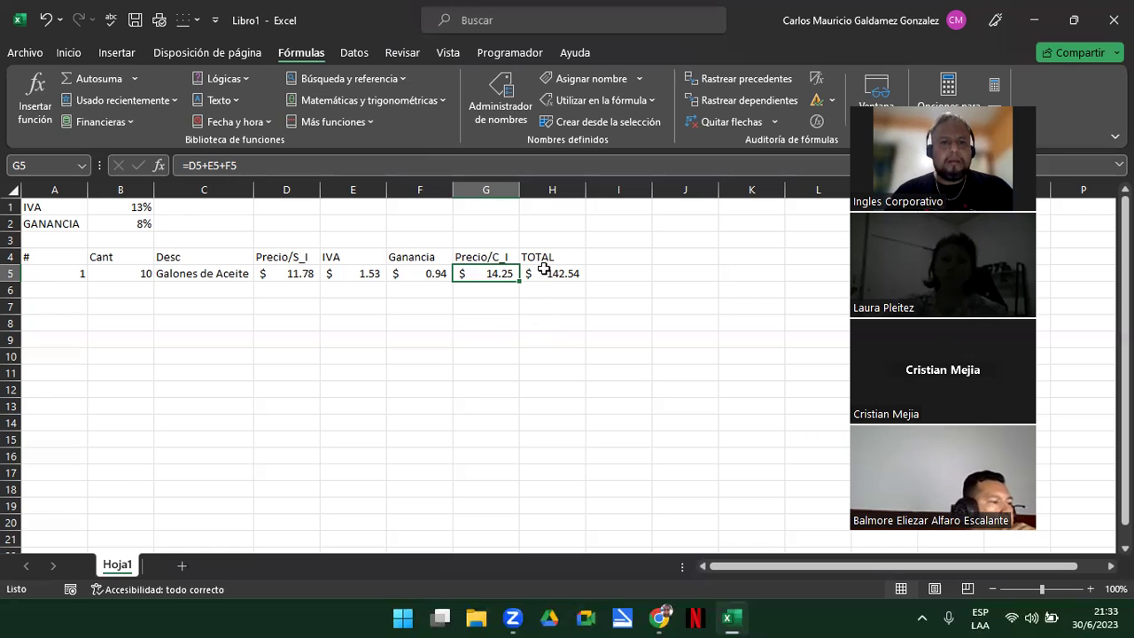
click(543, 268)
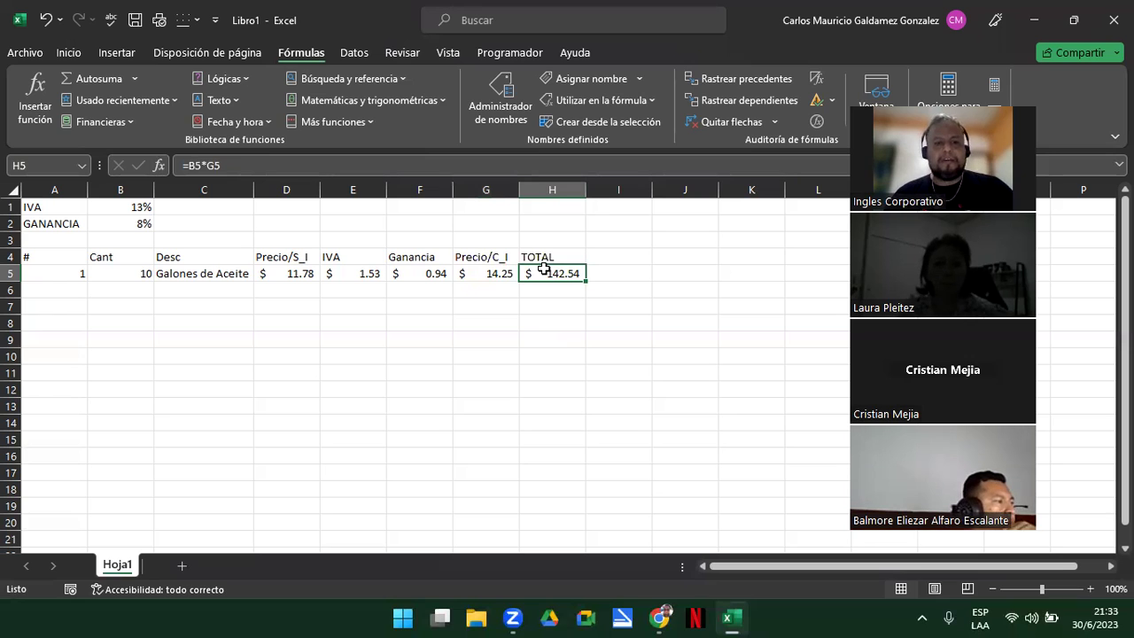
key(F2)
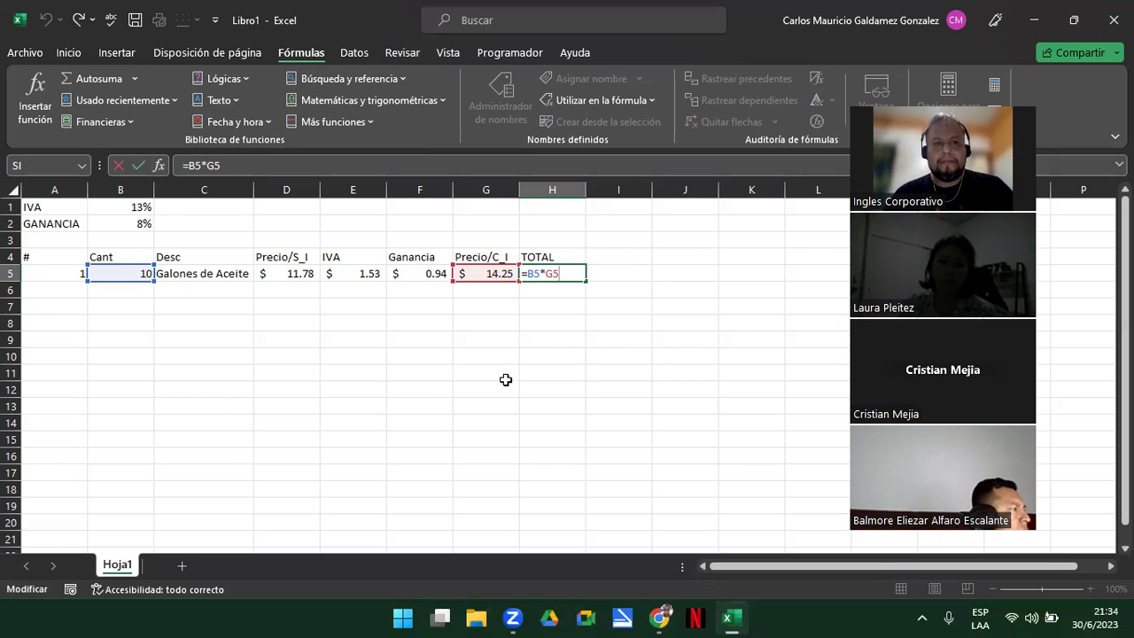
key(Return)
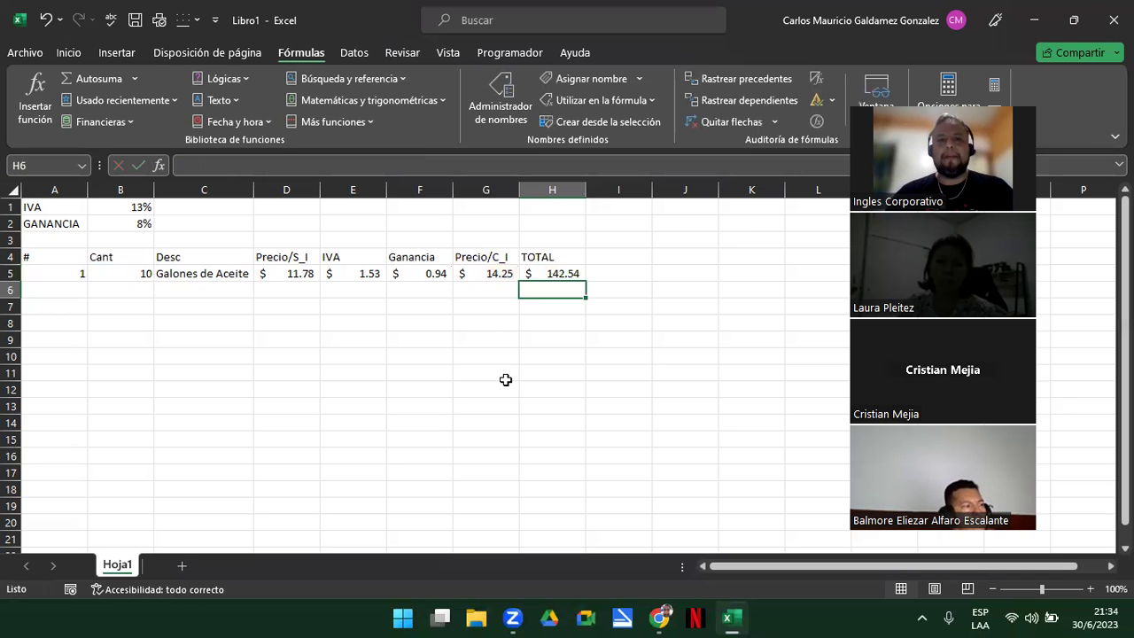
Step: Add a new blank sheet Hoja2, then go back to Hoja1's TOTAL heading
click(183, 564)
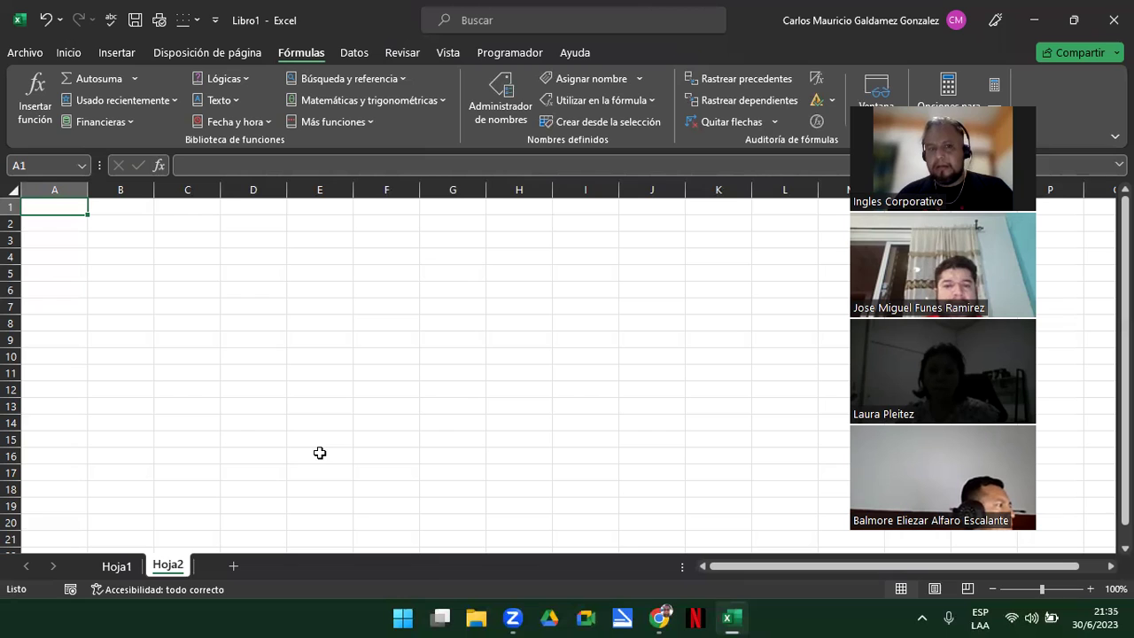
click(119, 566)
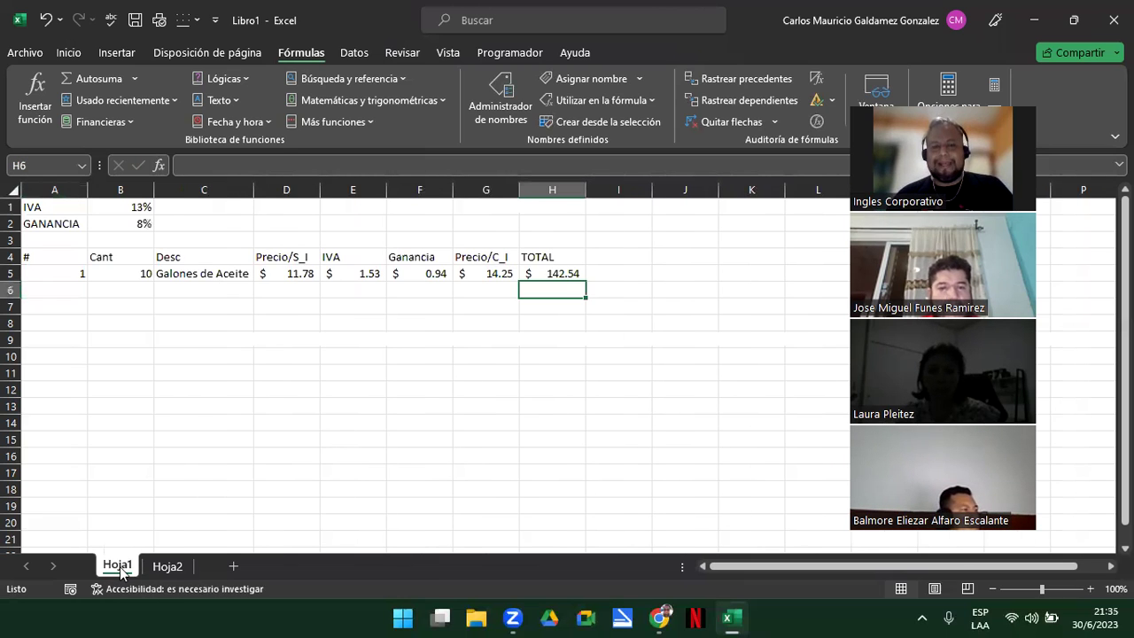
key(Up)
key(Up)
key(Down)
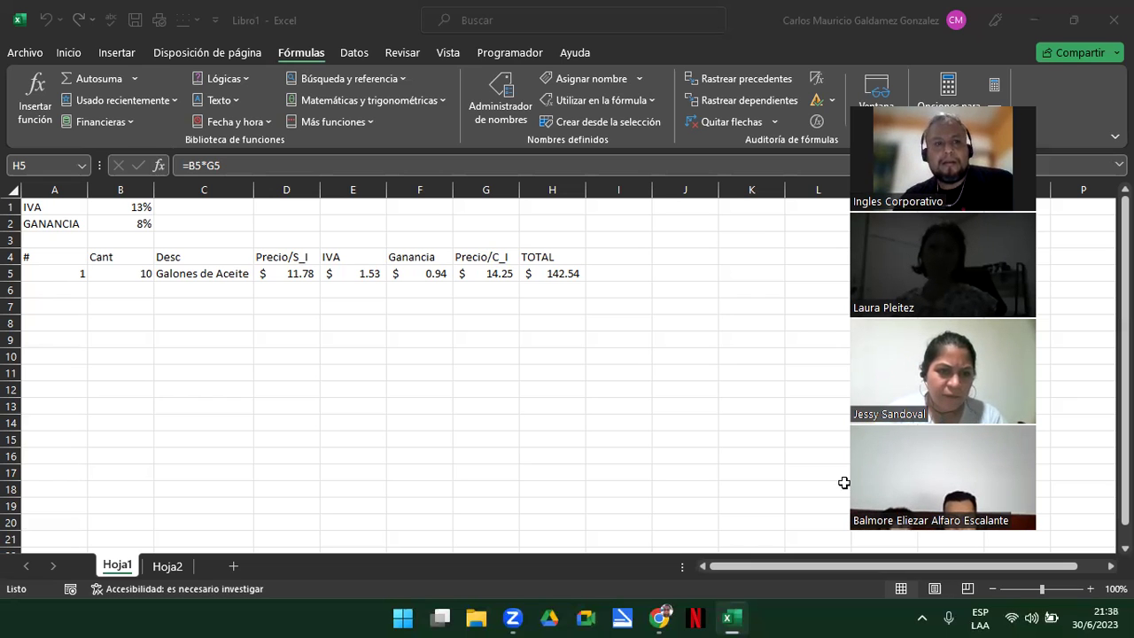
Step: Confirm B1 is named IVA, then open the Name Manager listing GANANCIA and IVA
click(111, 208)
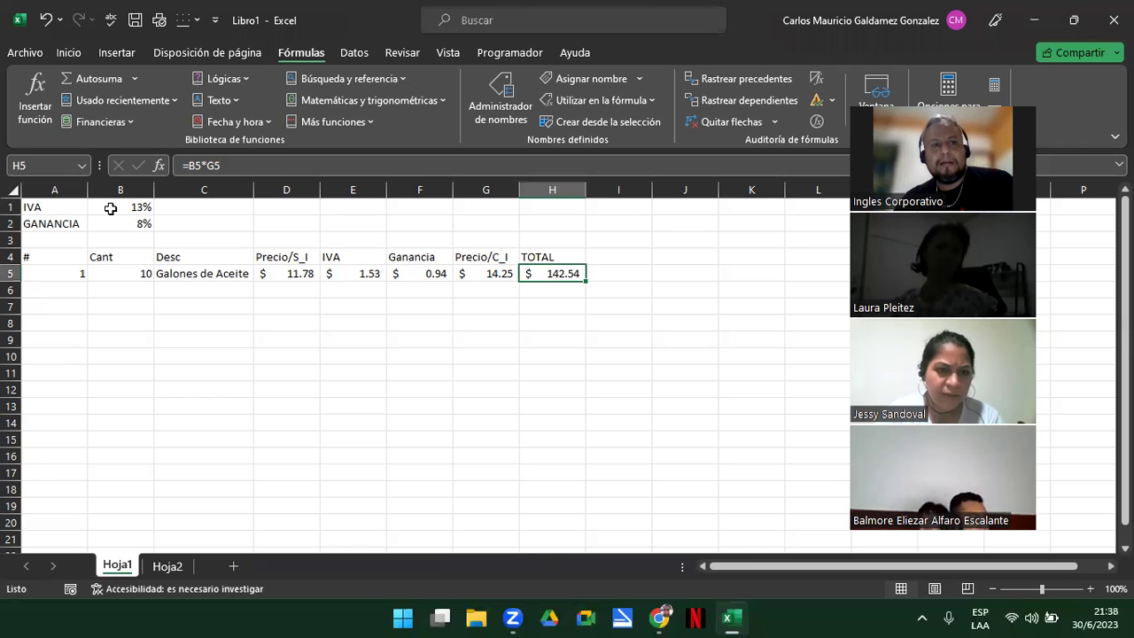
click(110, 208)
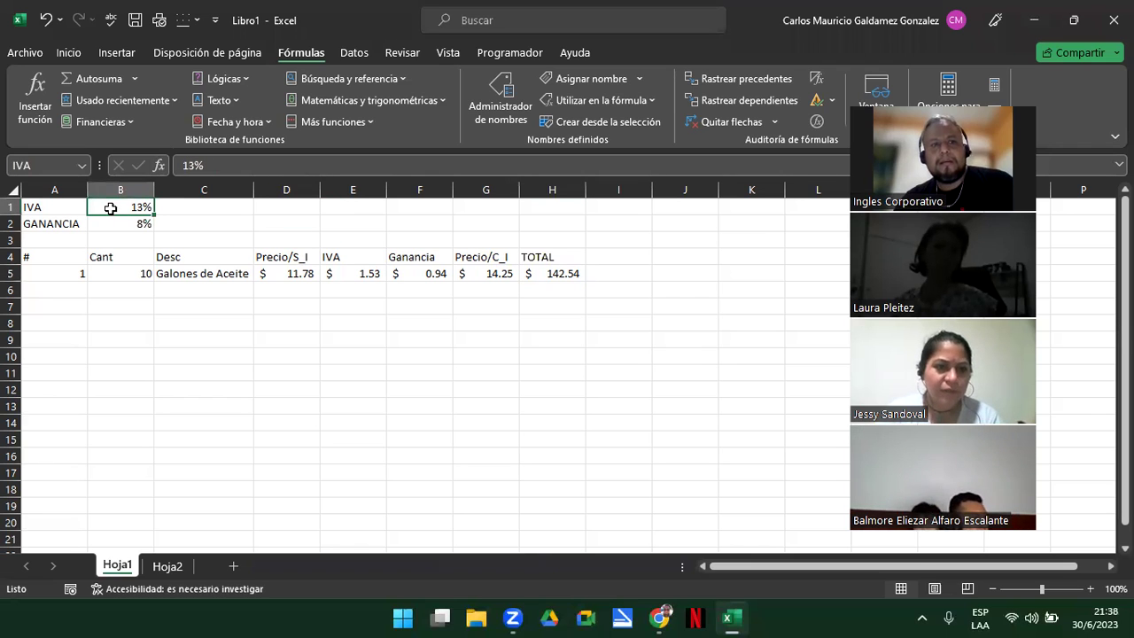
click(54, 170)
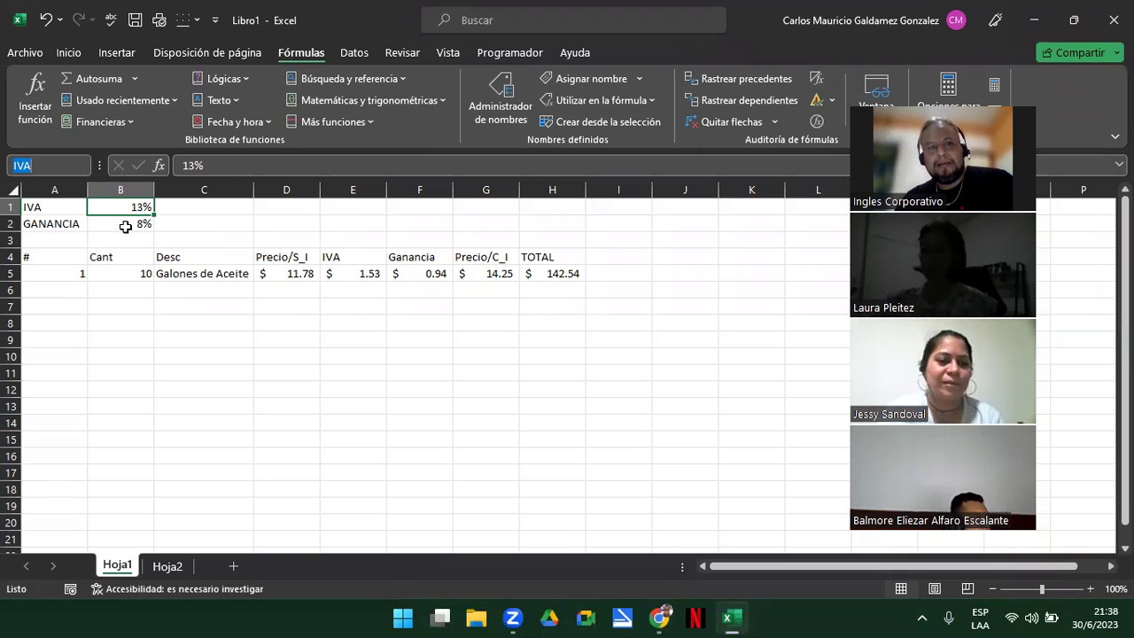
click(35, 205)
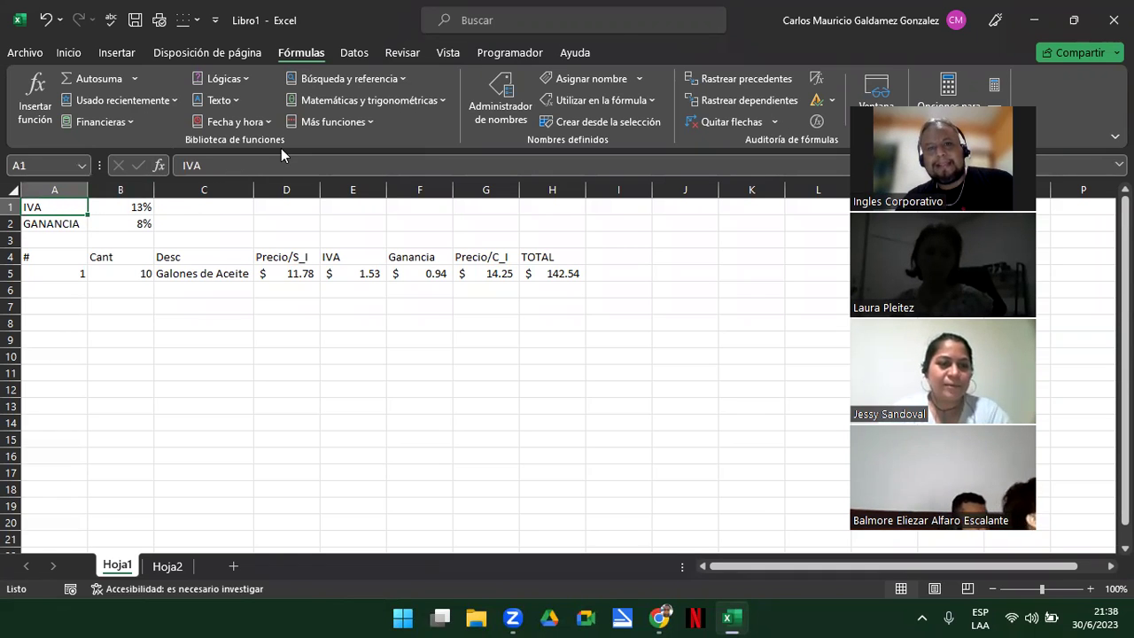
click(515, 95)
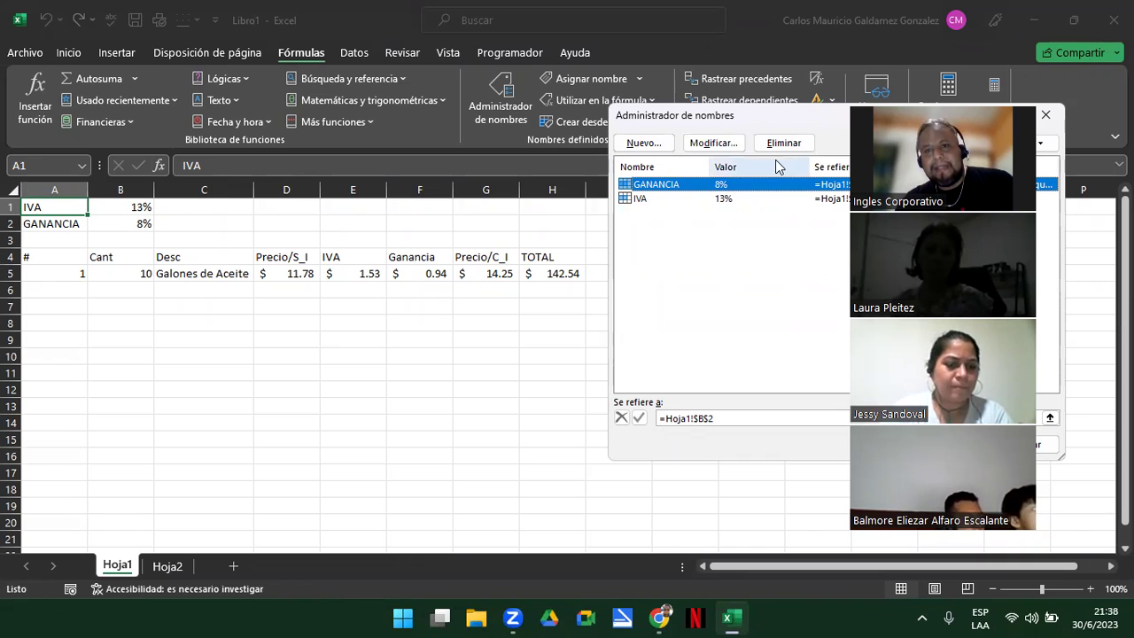
click(1045, 116)
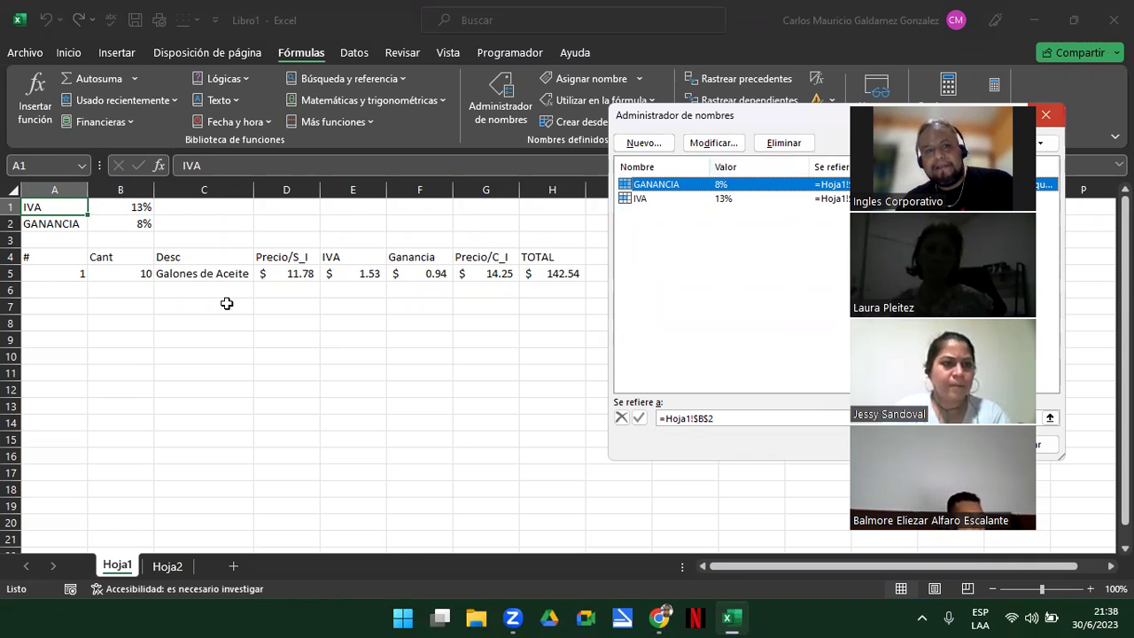
click(130, 206)
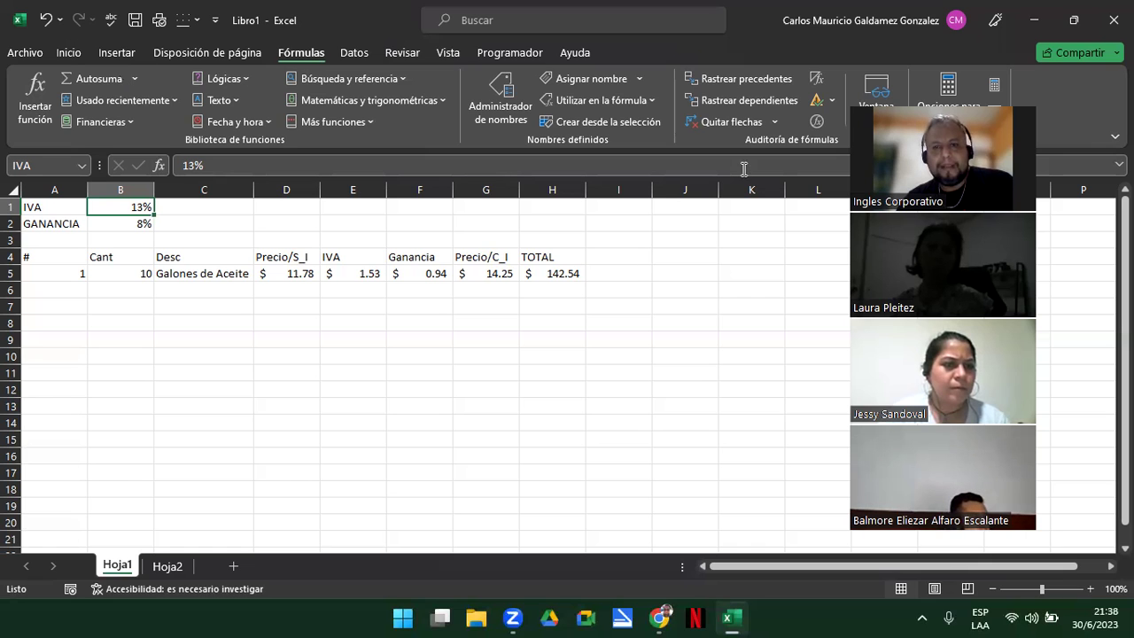
click(331, 268)
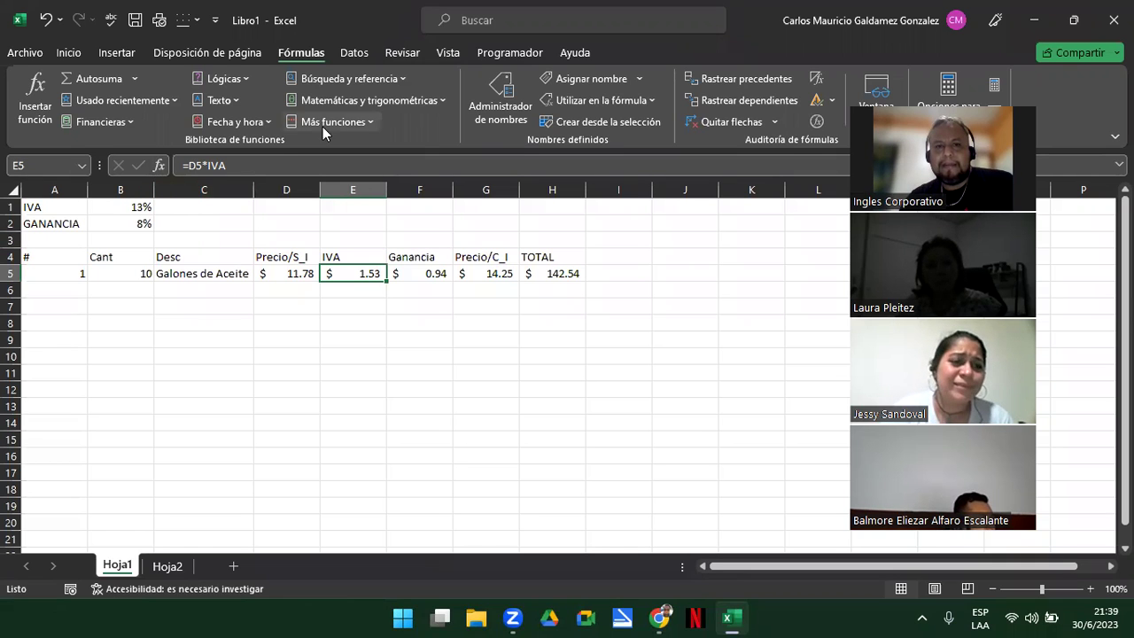
click(486, 108)
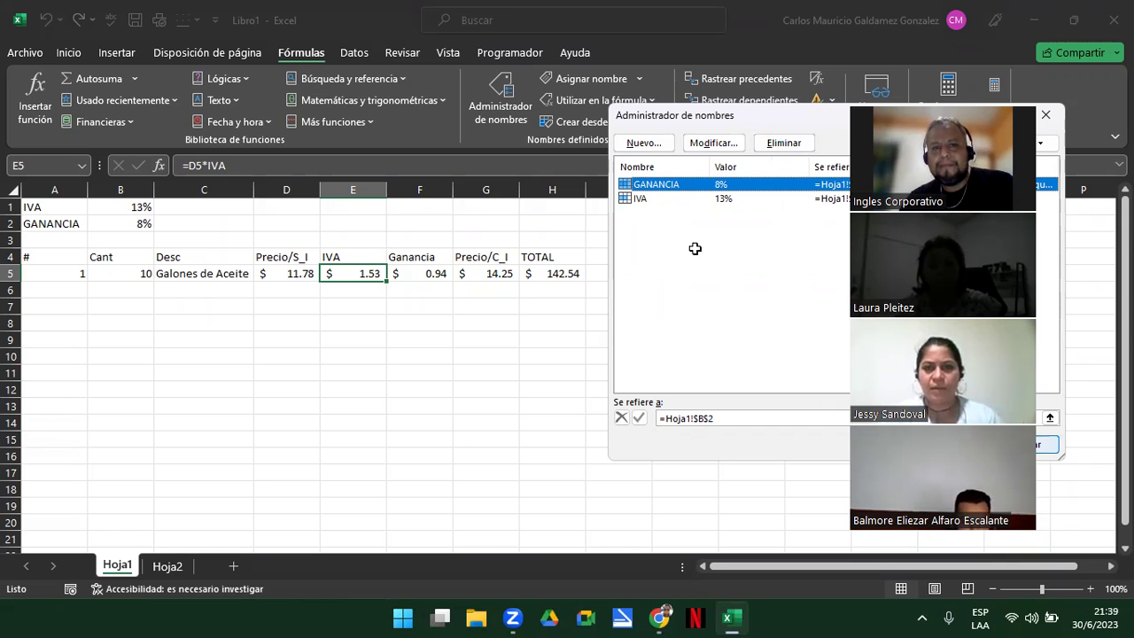
key(Escape)
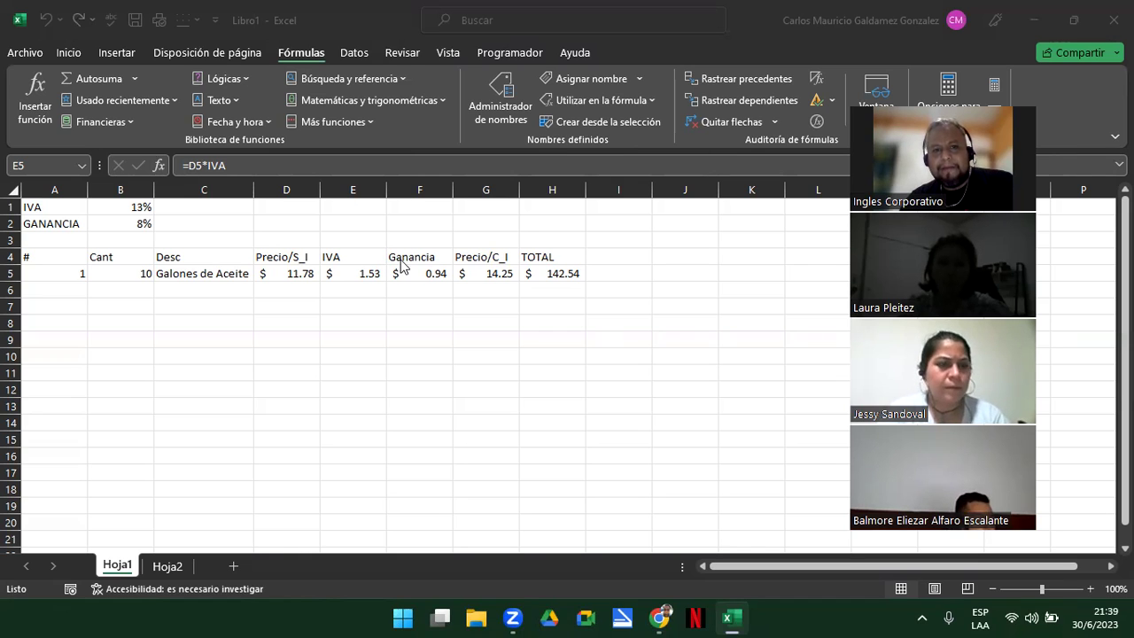
click(372, 273)
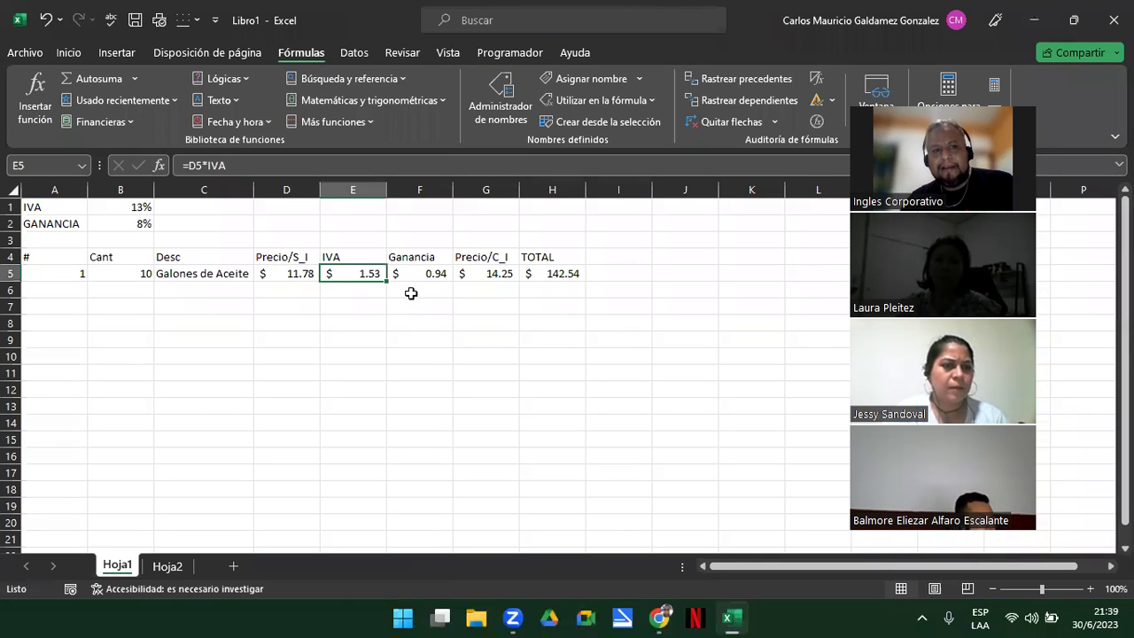
click(432, 276)
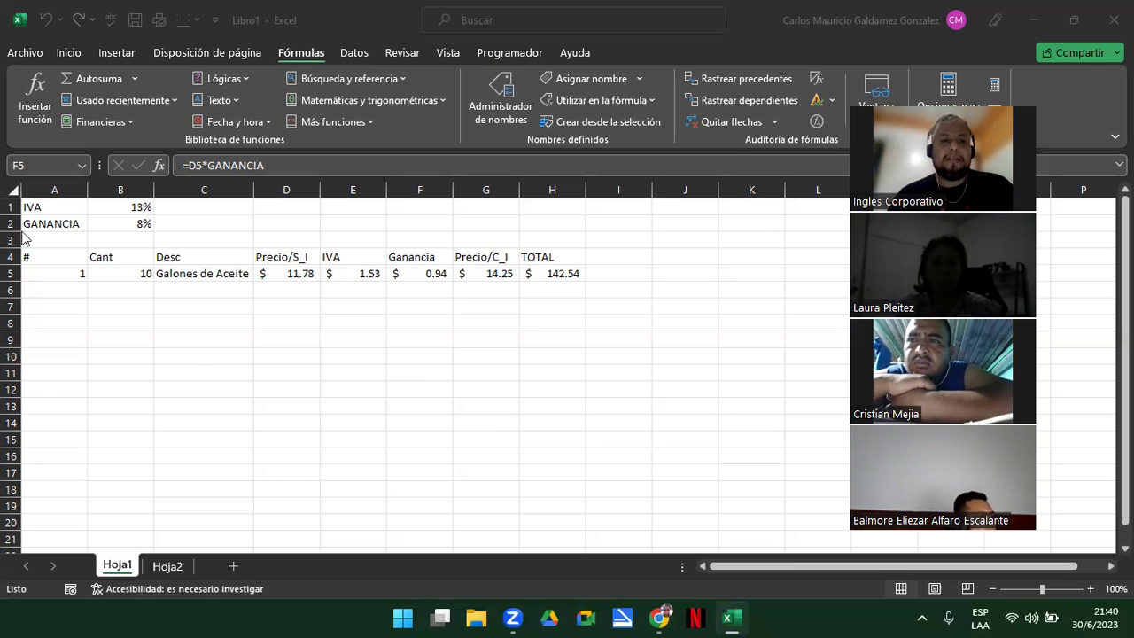
Step: On Hoja2, enter row-5 headers #, Nombre, Apellido, Grado and Sección
click(164, 565)
key(Down)
key(Down)
key(Down)
key(Down)
text(#)
key(Tab)
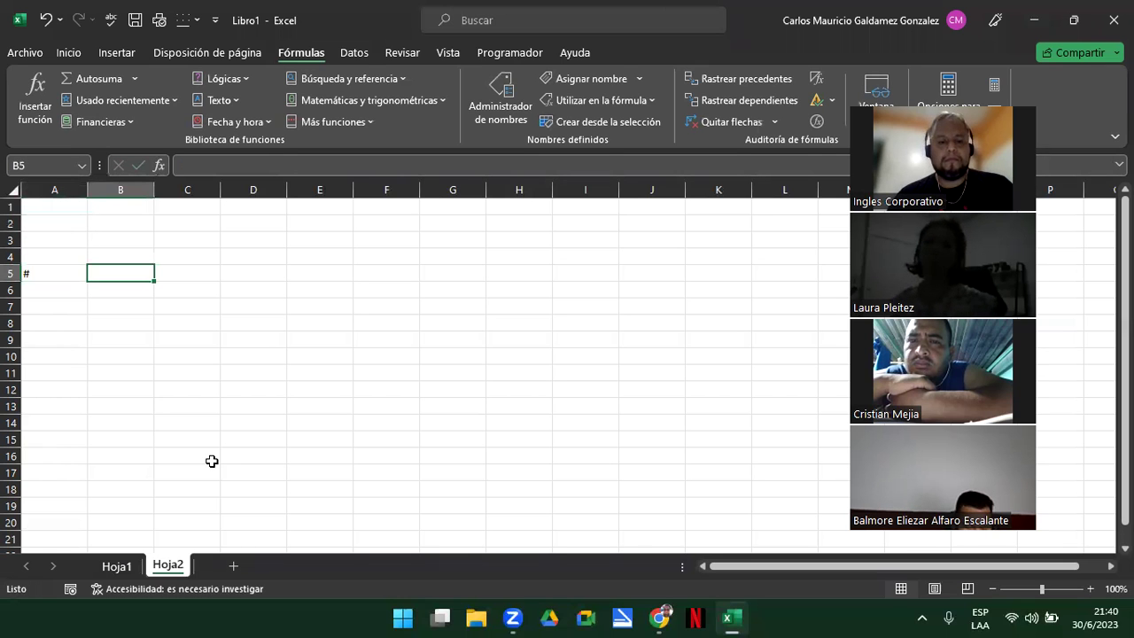
text(Nombre)
key(Tab)
text(Apellido)
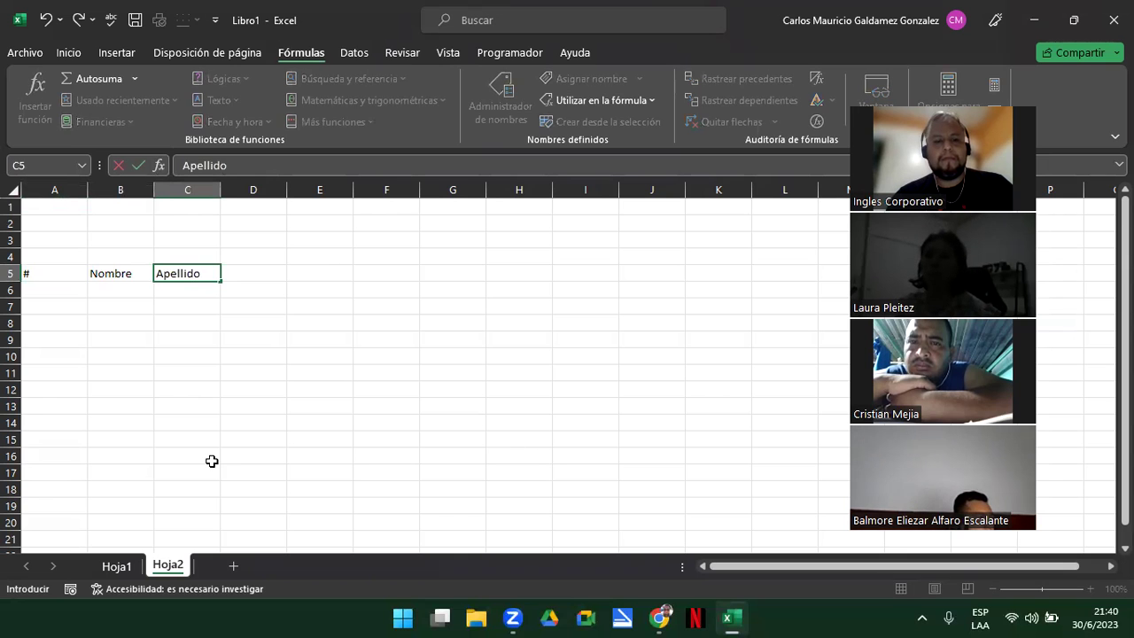
key(Tab)
text(Grado)
key(Tab)
text(Secci)
key(Tab)
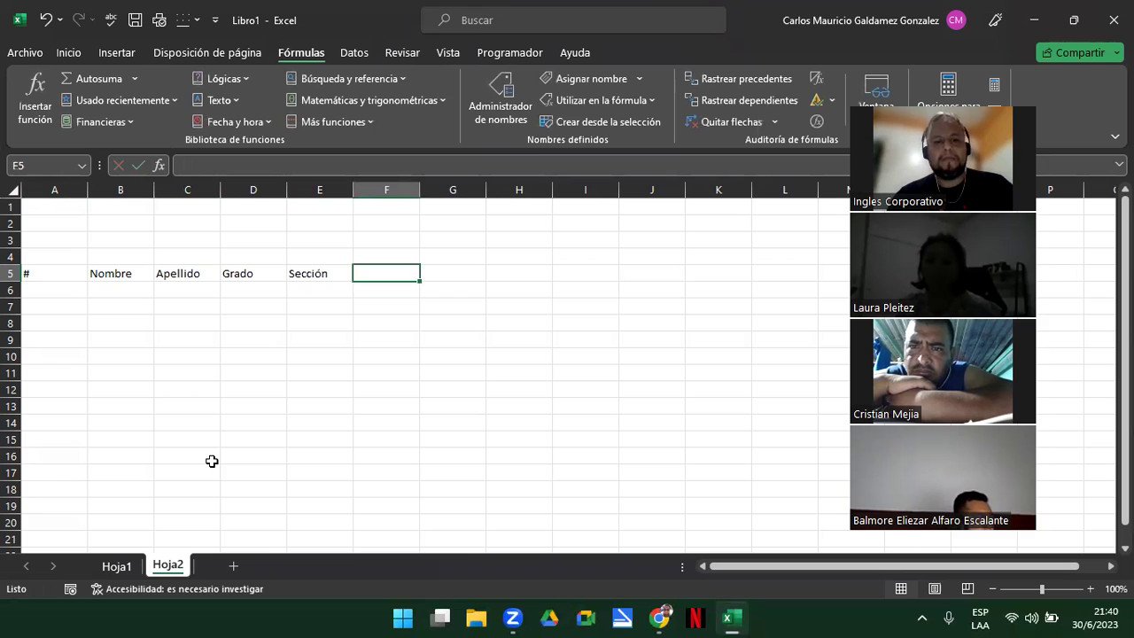
Step: Add the Tarea1, Proyecto and Prueba Objetiva headers to the same row
text(Tarea)
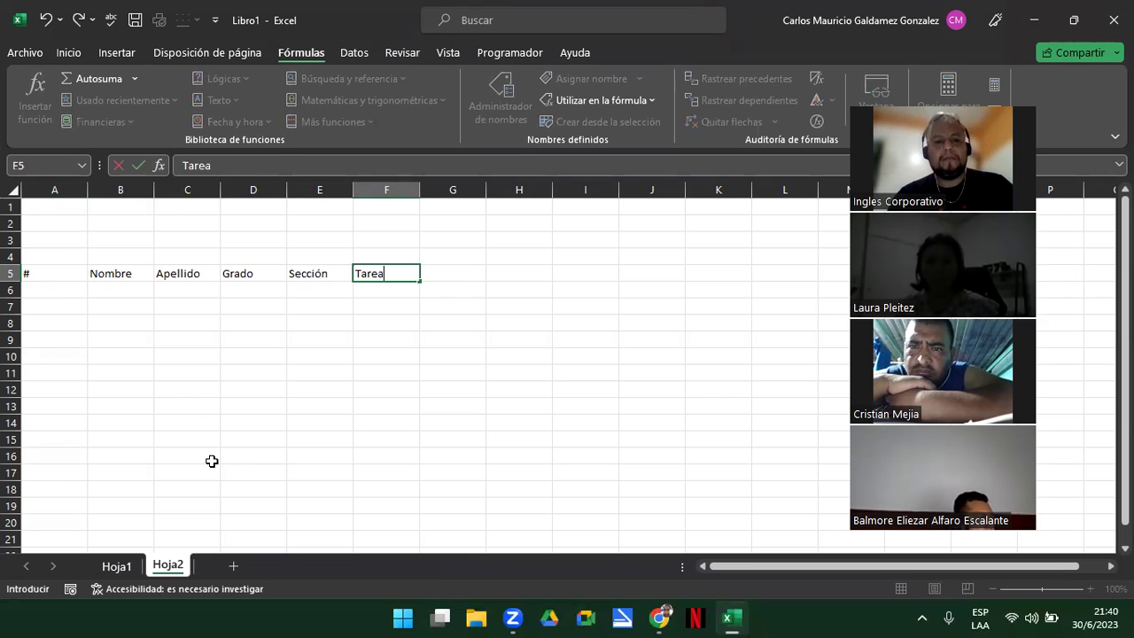
text(1)
key(Tab)
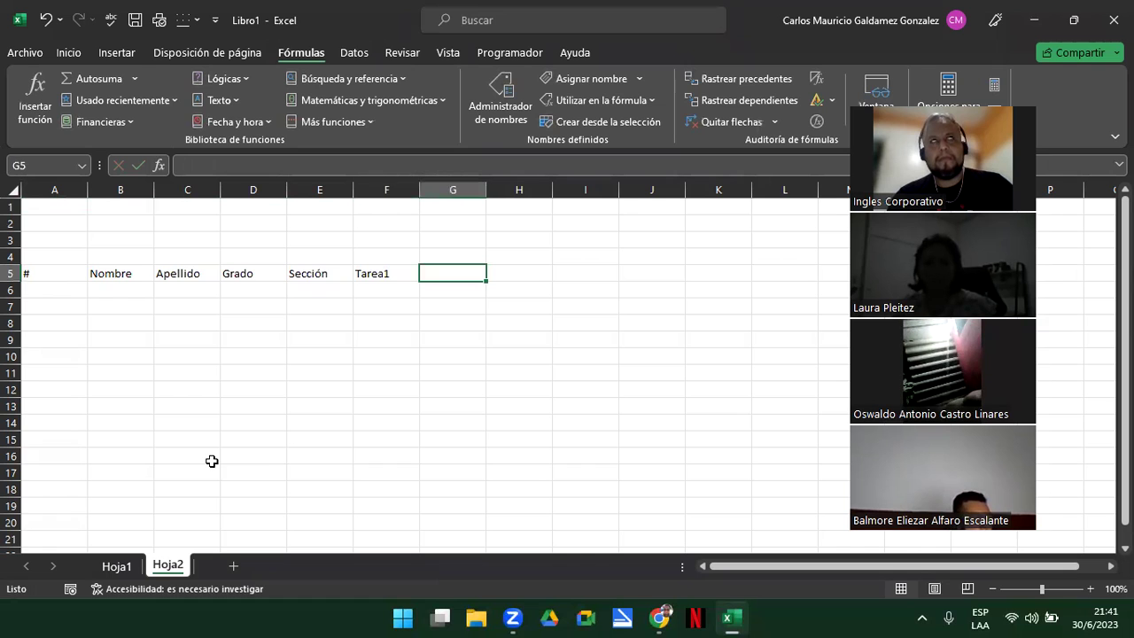
text(Proyecto)
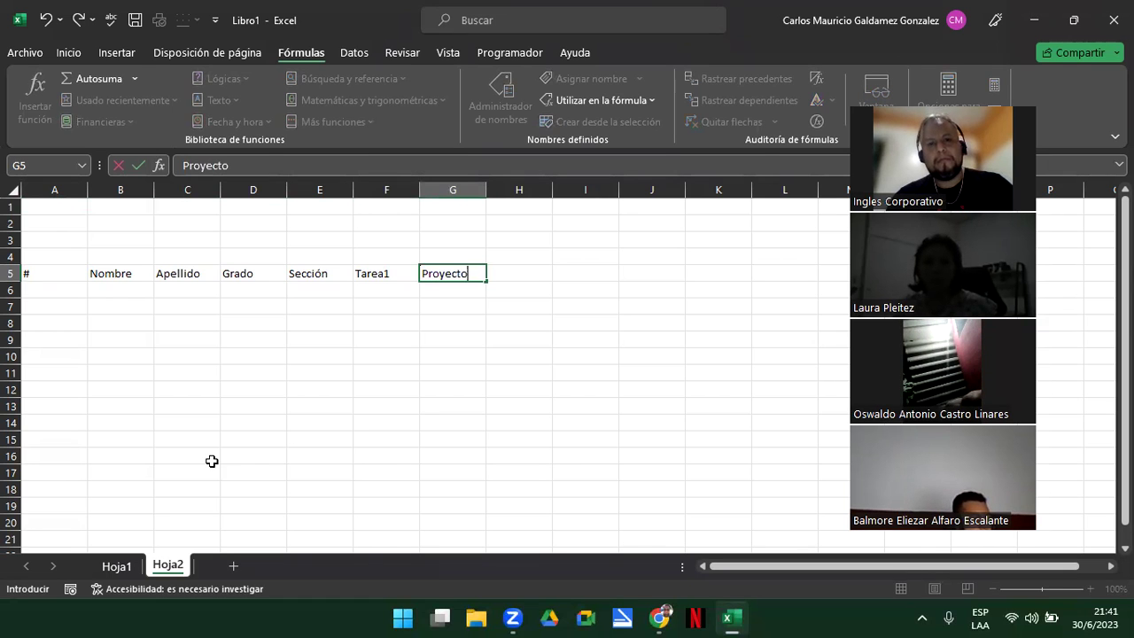
key(Tab)
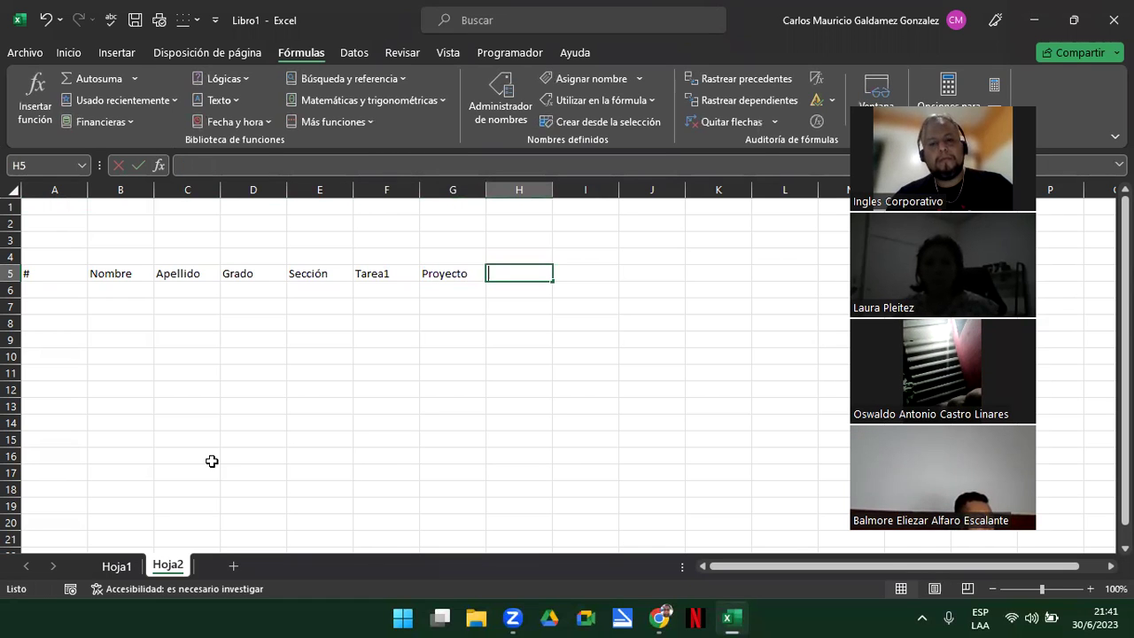
text(PruebaO)
key(BackSpace)
text(Objetiva)
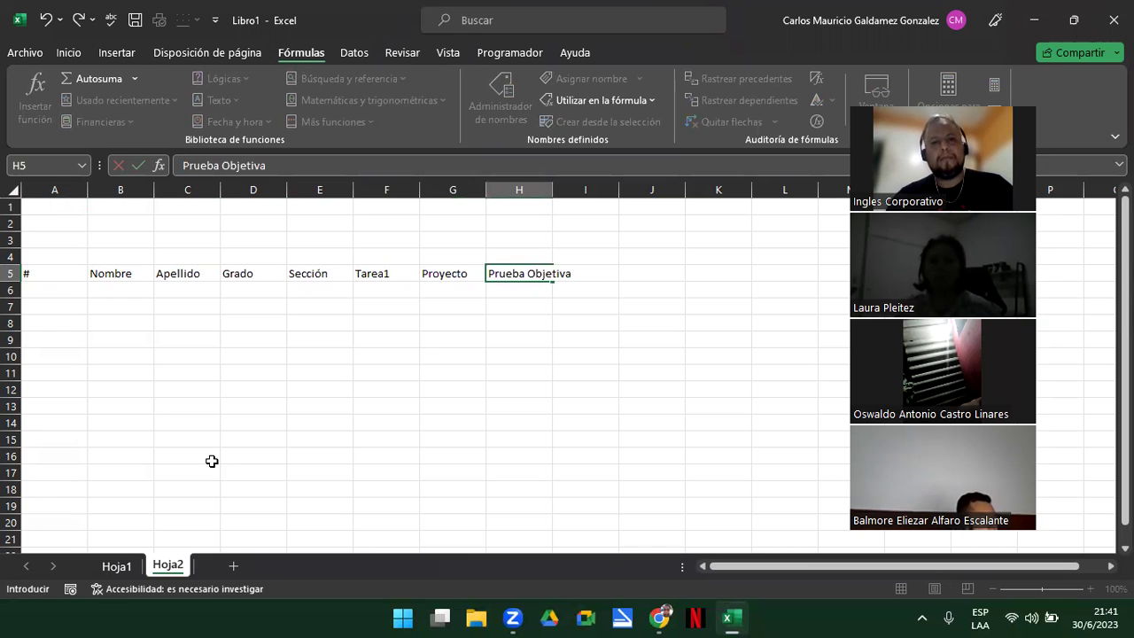
key(Return)
Step: Number the students 1, 2, 3 in column A and extend the series to 5
text(1)
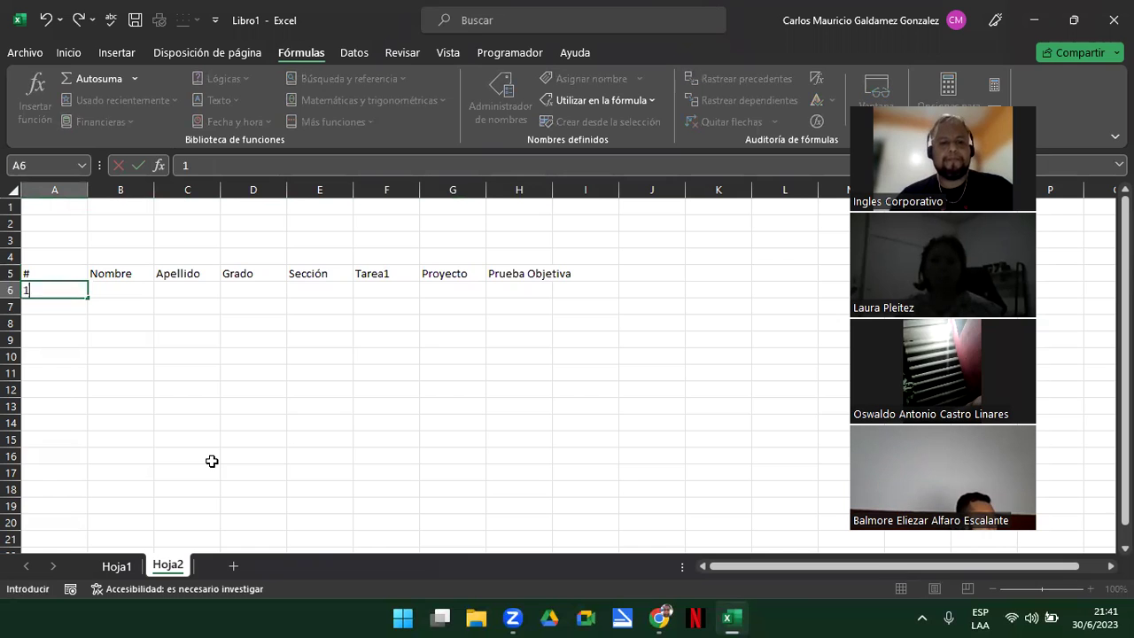
key(Return)
text(2)
key(Return)
text(3)
key(Up)
key(Up)
key(shift+Down)
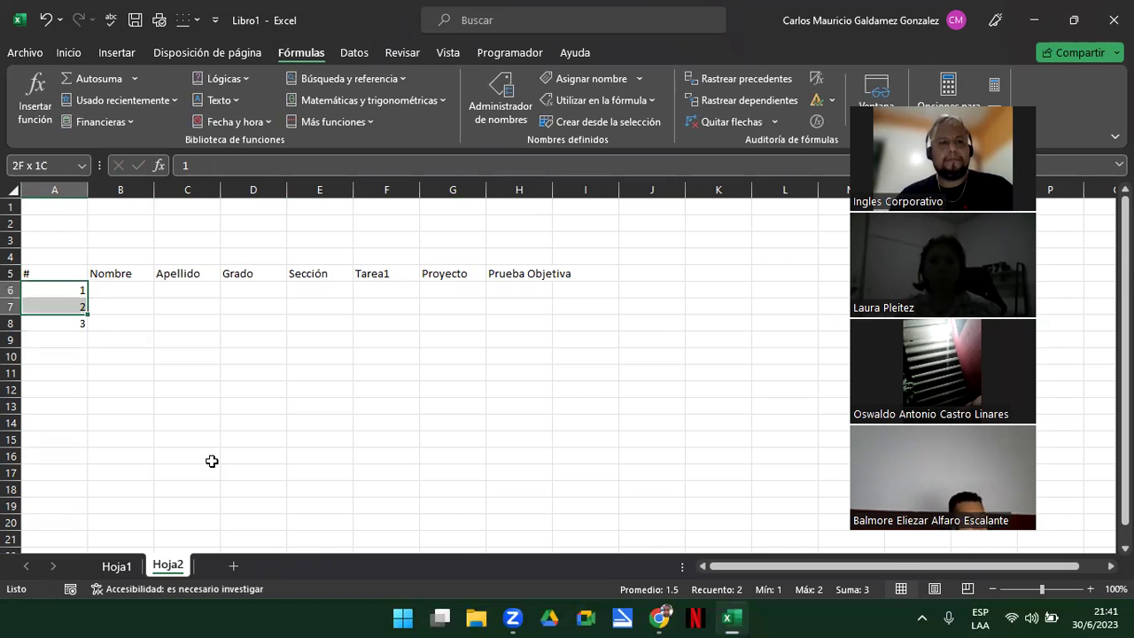
drag(88, 314, 88, 363)
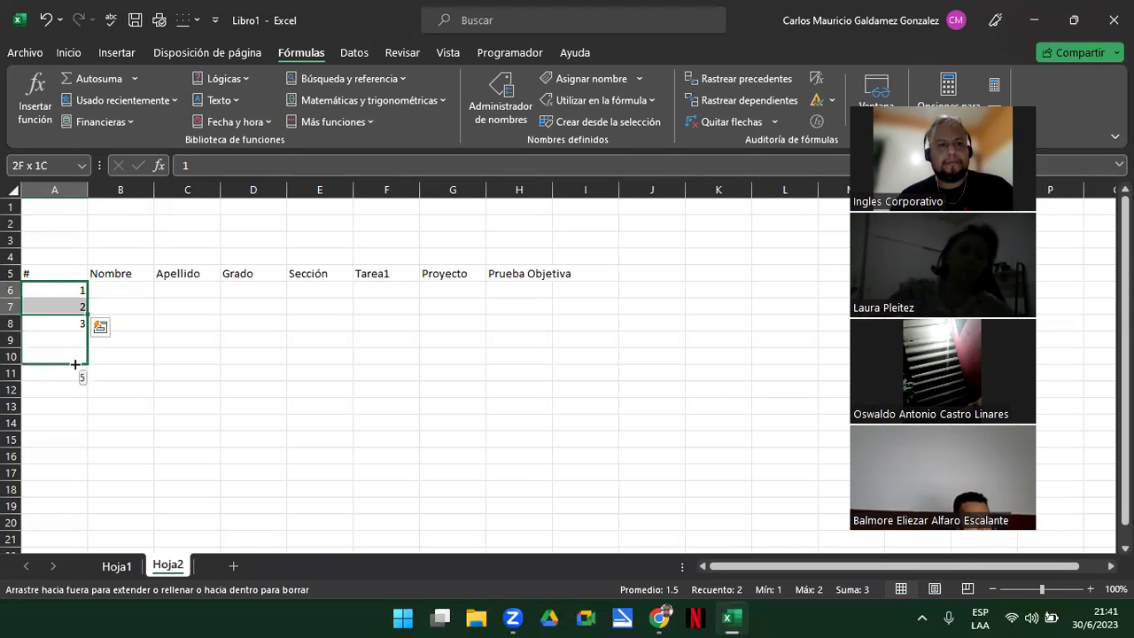
Step: Enter the five students' first names in the Nombre column
click(126, 289)
text(Juan)
key(Return)
text(Luis)
key(Return)
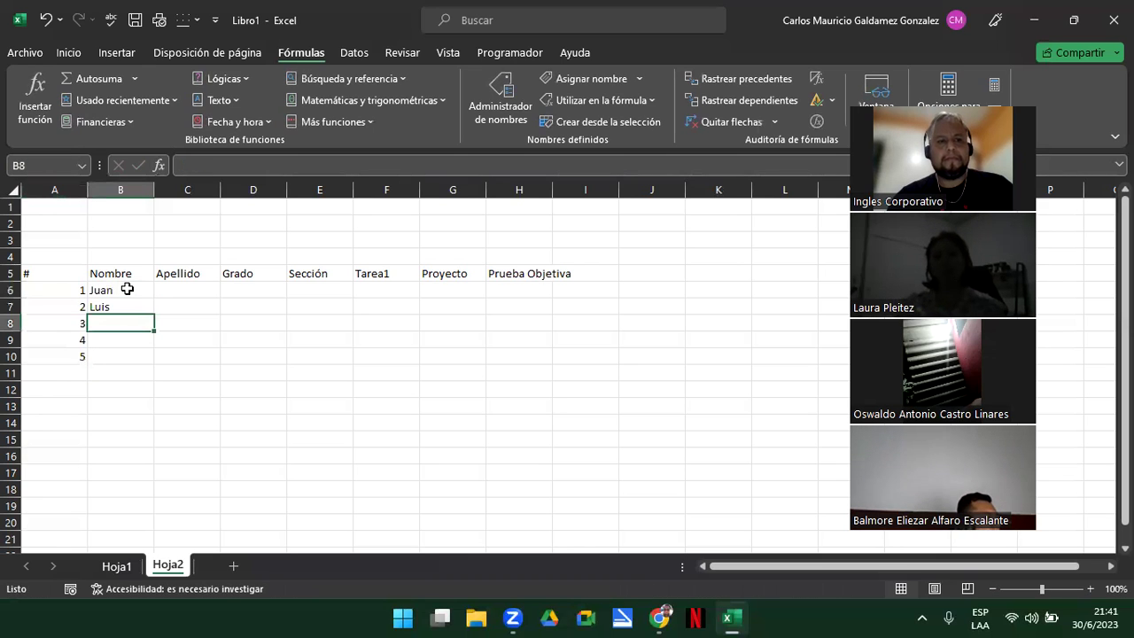
text(Marco)
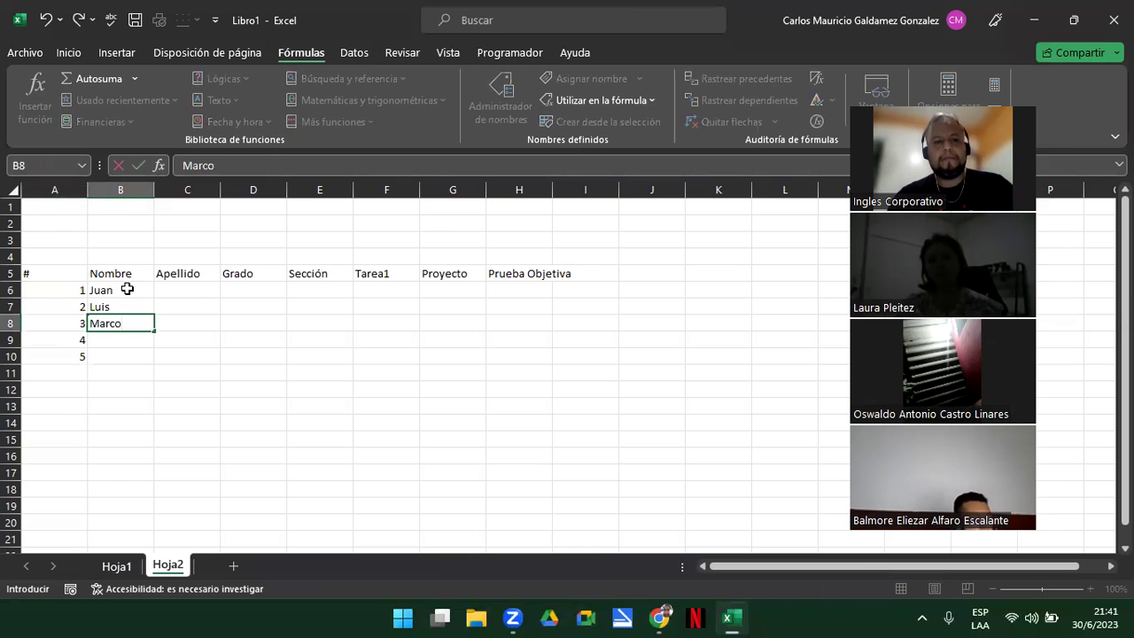
text(s)
key(Return)
text(Marta)
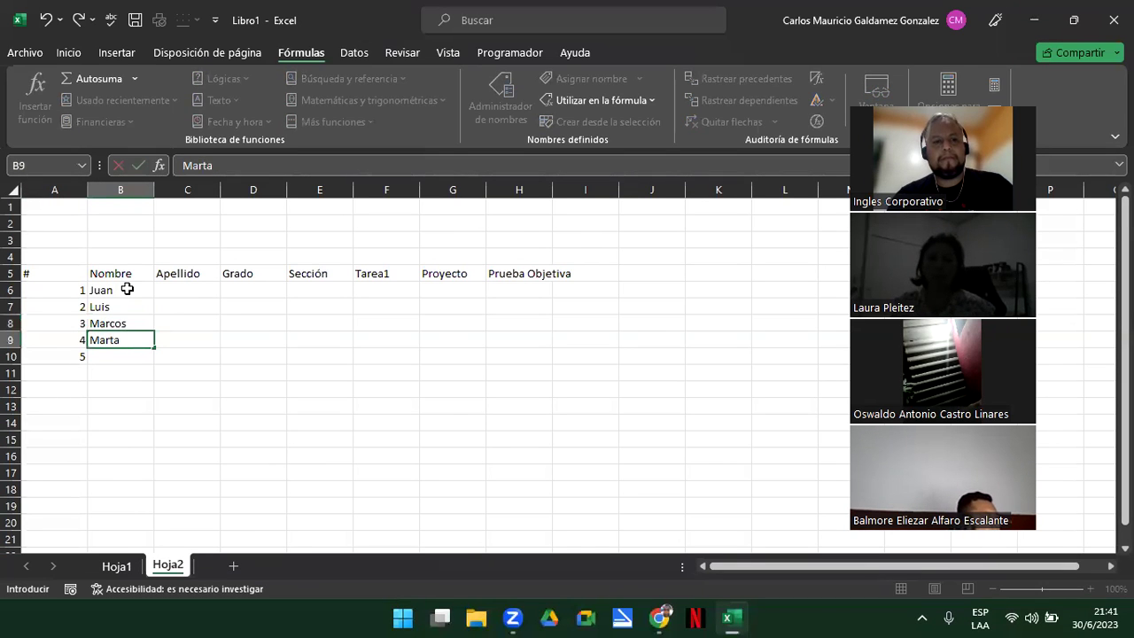
key(Return)
text(Ma)
key(Tab)
Step: Enter the five students' surnames in the Apellido column
key(Up)
key(Up)
key(Up)
key(Up)
text(Gon)
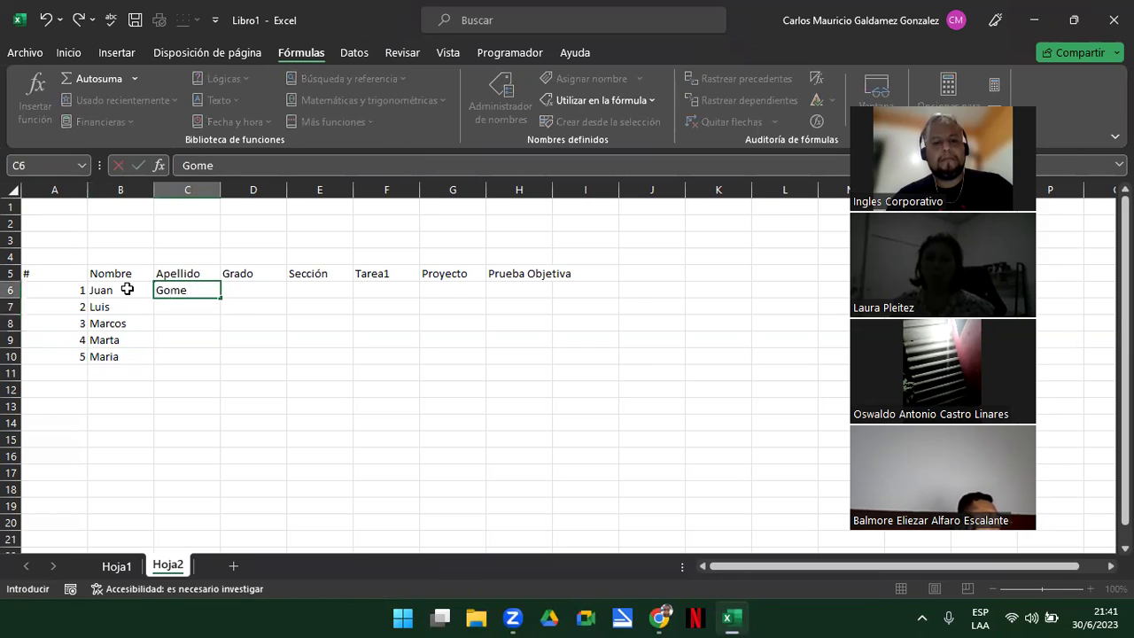
text(z)
key(Return)
text(Gonzalez)
key(Return)
text(Cruz)
key(Return)
text(Avalos)
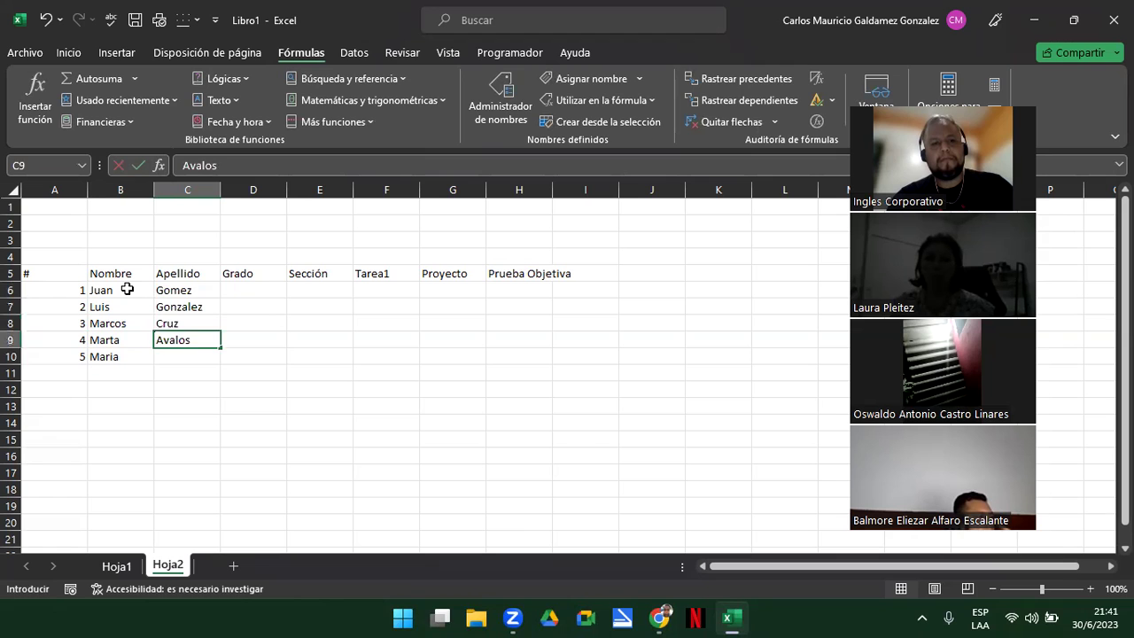
key(Return)
text(Hernandez)
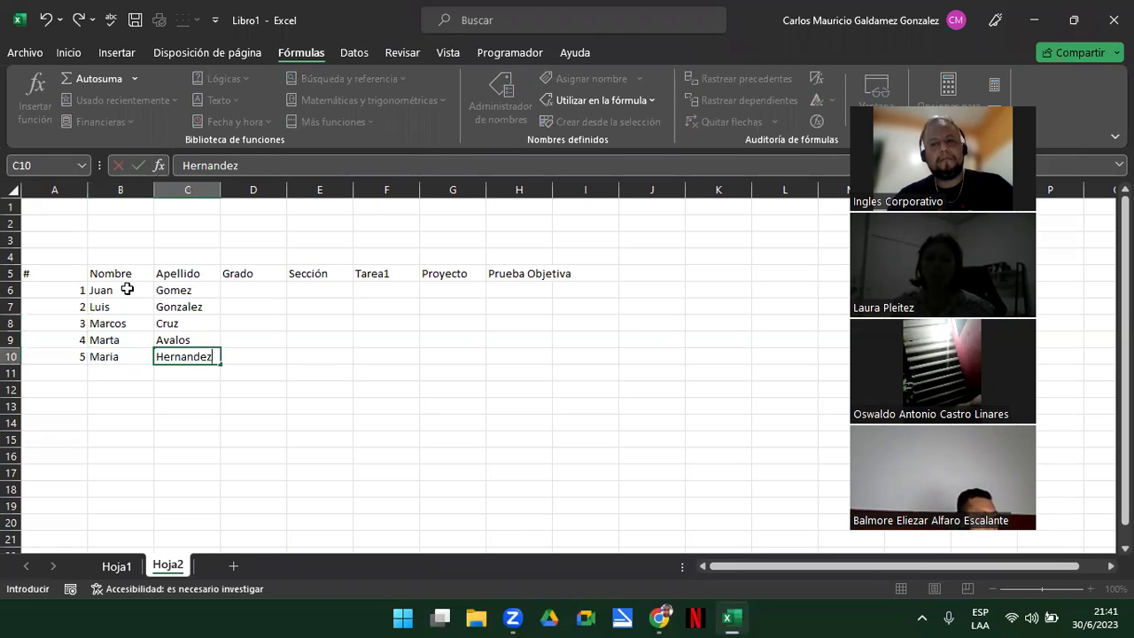
key(Return)
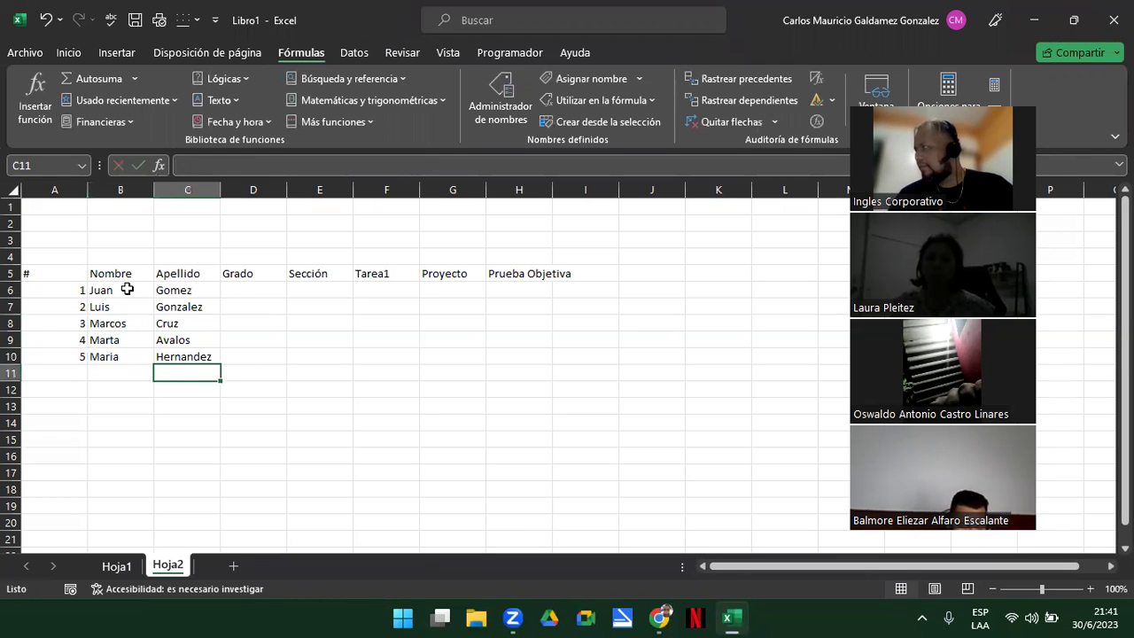
Step: Give the first student grade 7° in the Grado column
key(Right)
key(Up)
key(Up)
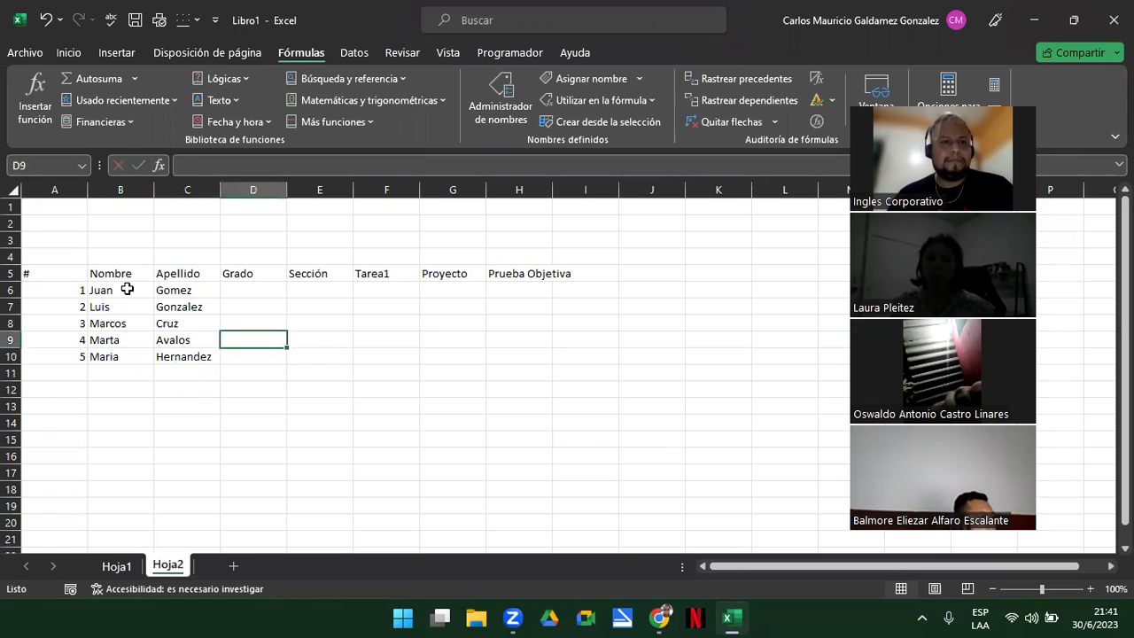
key(Up)
key(Up)
key(Up)
text(7°)
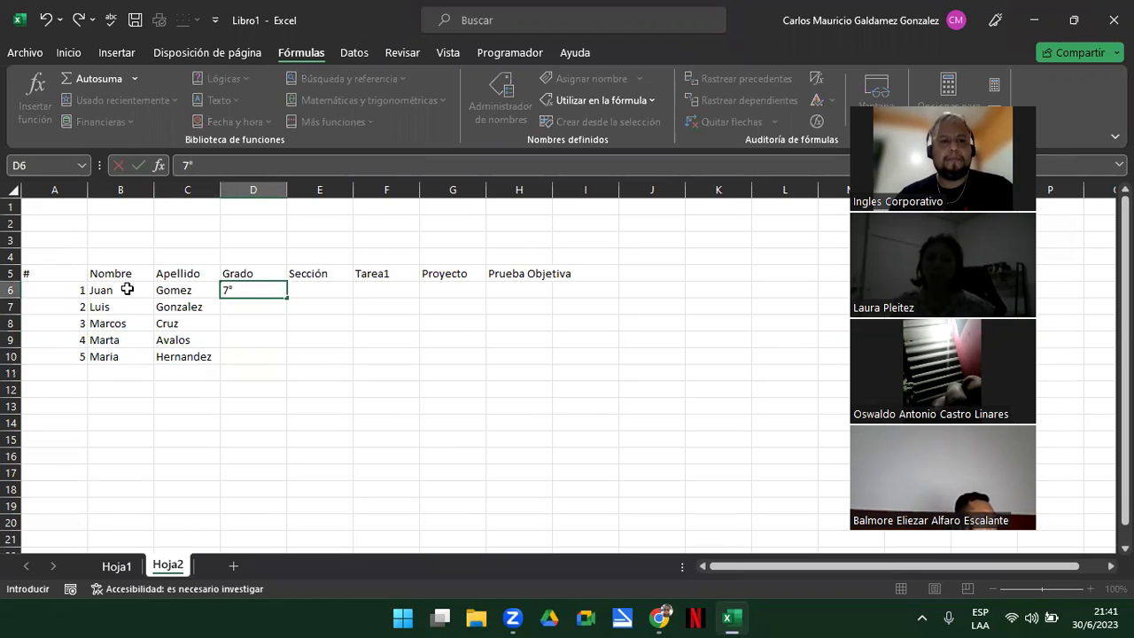
key(Return)
key(Up)
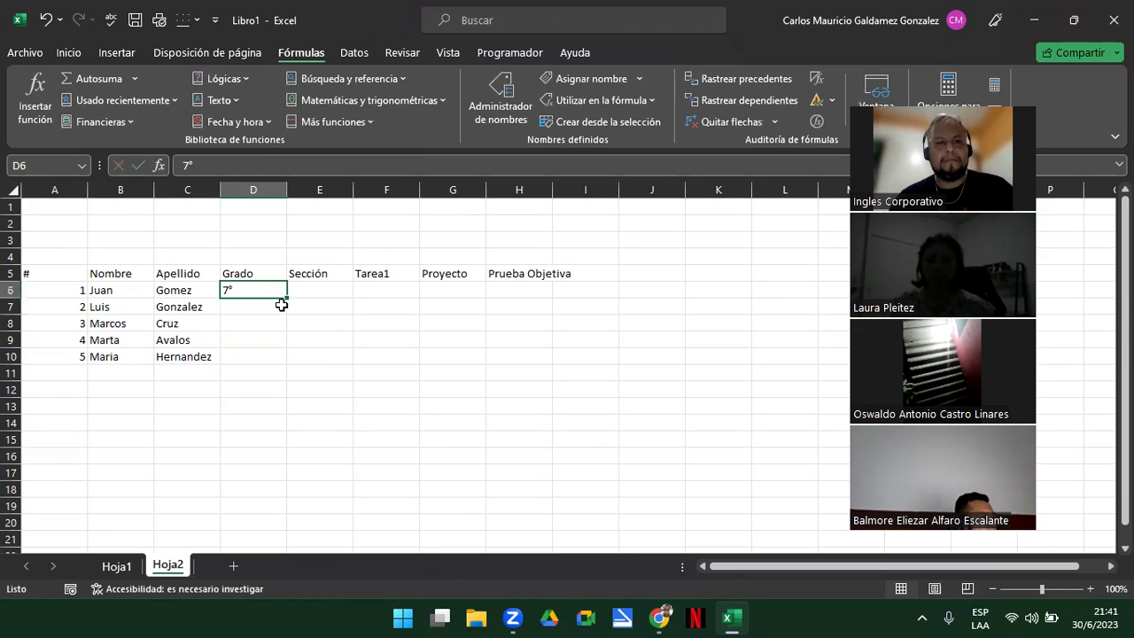
Step: Fill grade 7° down to all five students and give each section A
drag(286, 299, 280, 368)
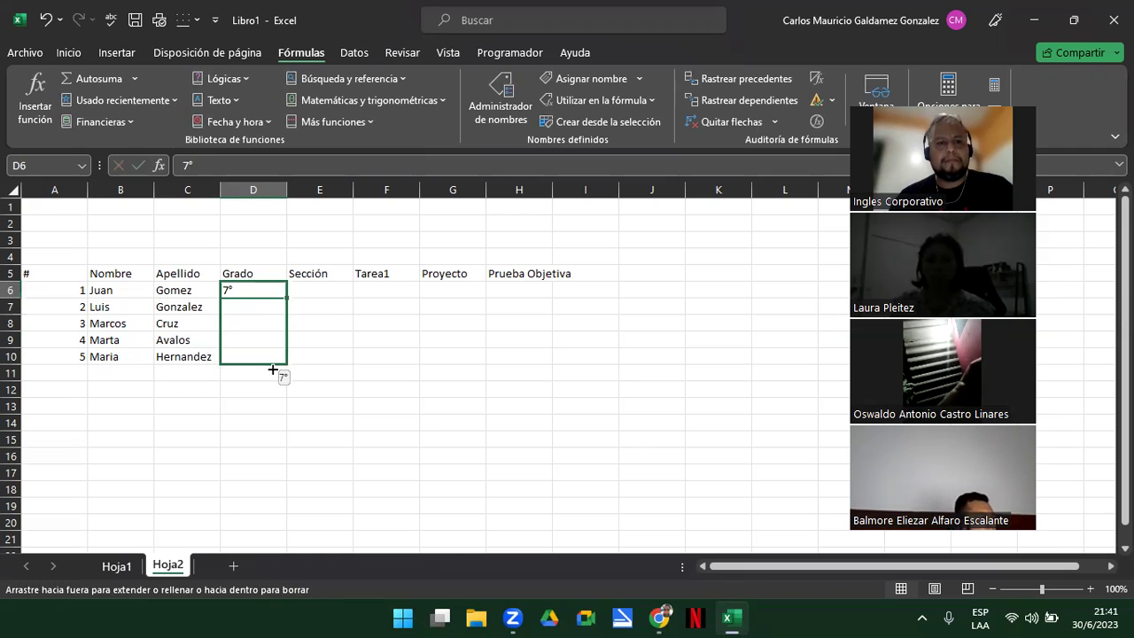
click(336, 289)
text("A)
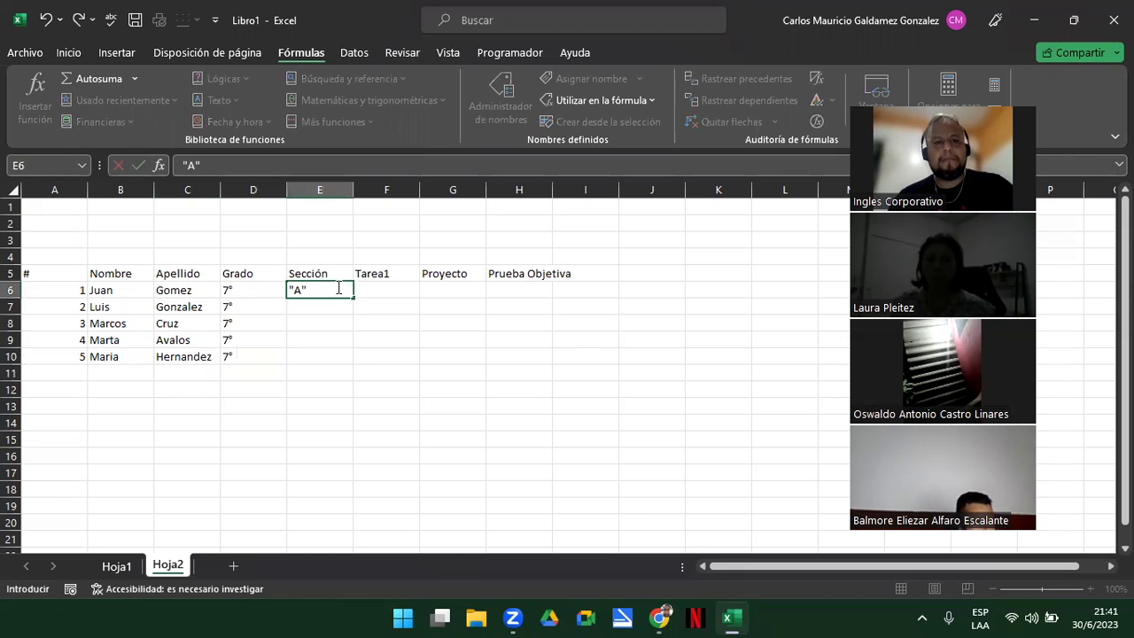
key(Return)
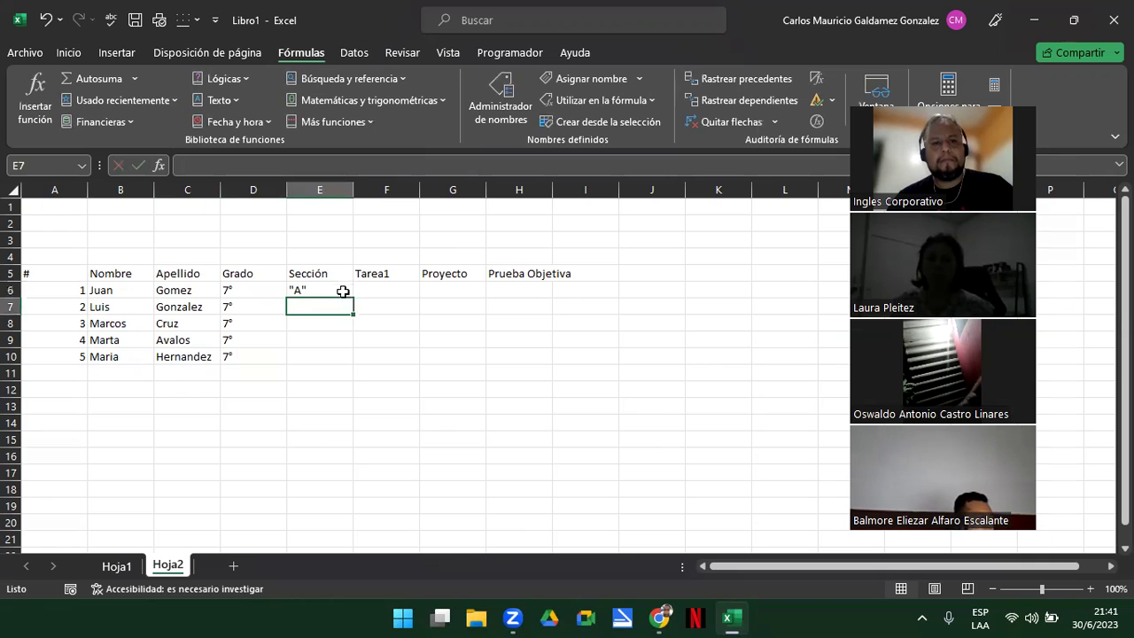
click(340, 290)
drag(352, 298, 344, 352)
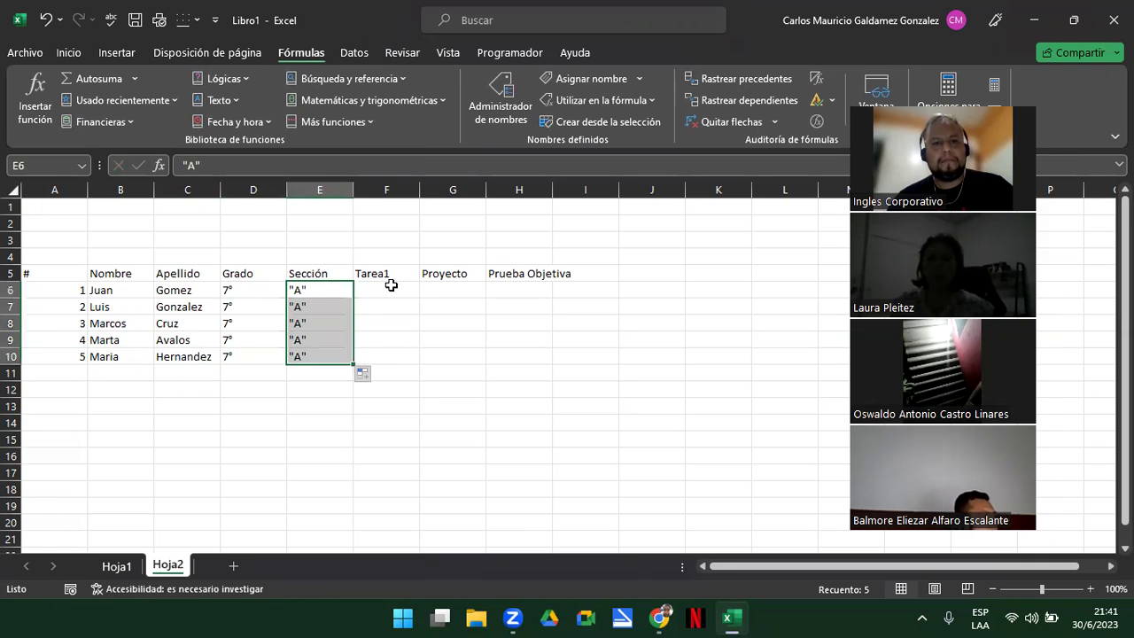
click(392, 287)
Step: Add the Nota Final header in I5 after Prueba Objetiva
click(575, 275)
text(Nota Final)
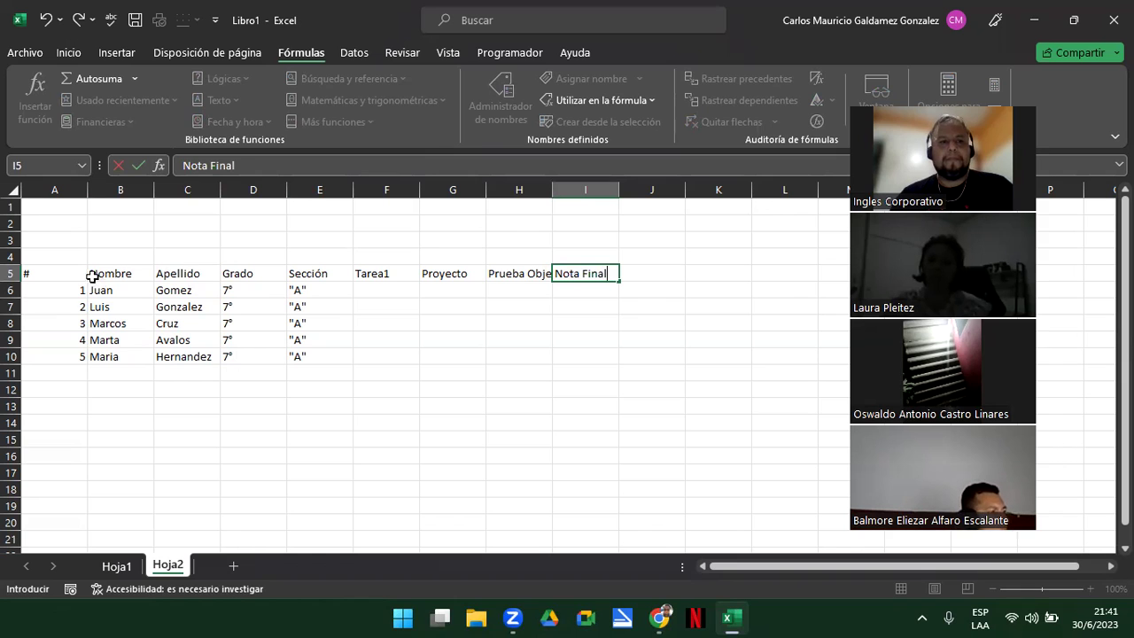
click(82, 272)
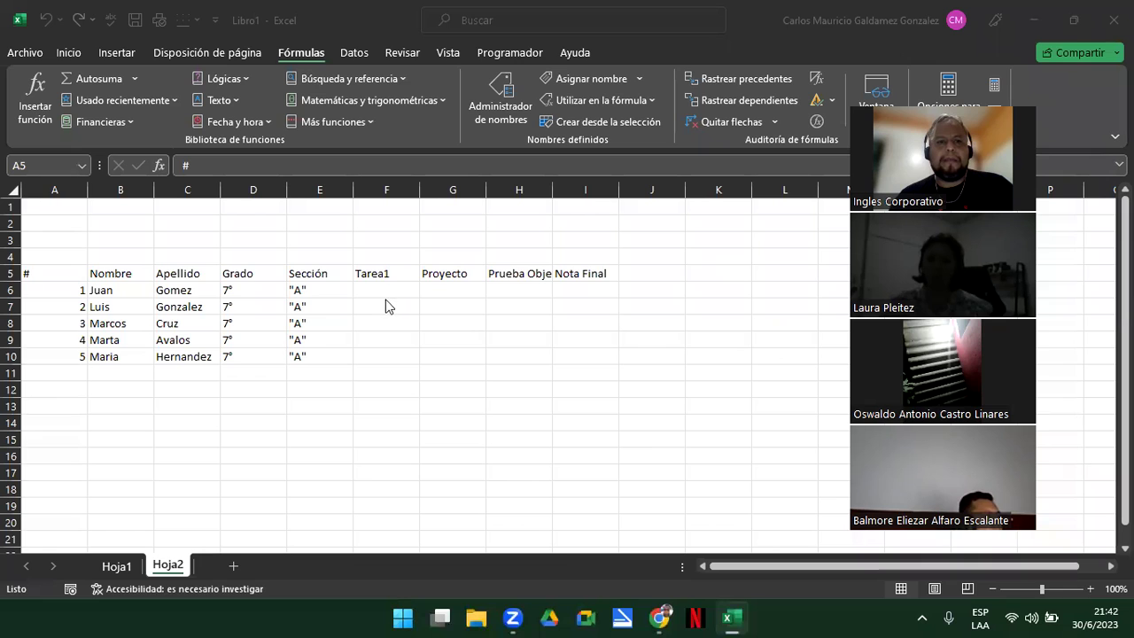
Step: Autofit column A to its numbers and select the Tarea1 to Nota Final headers
double_click(86, 189)
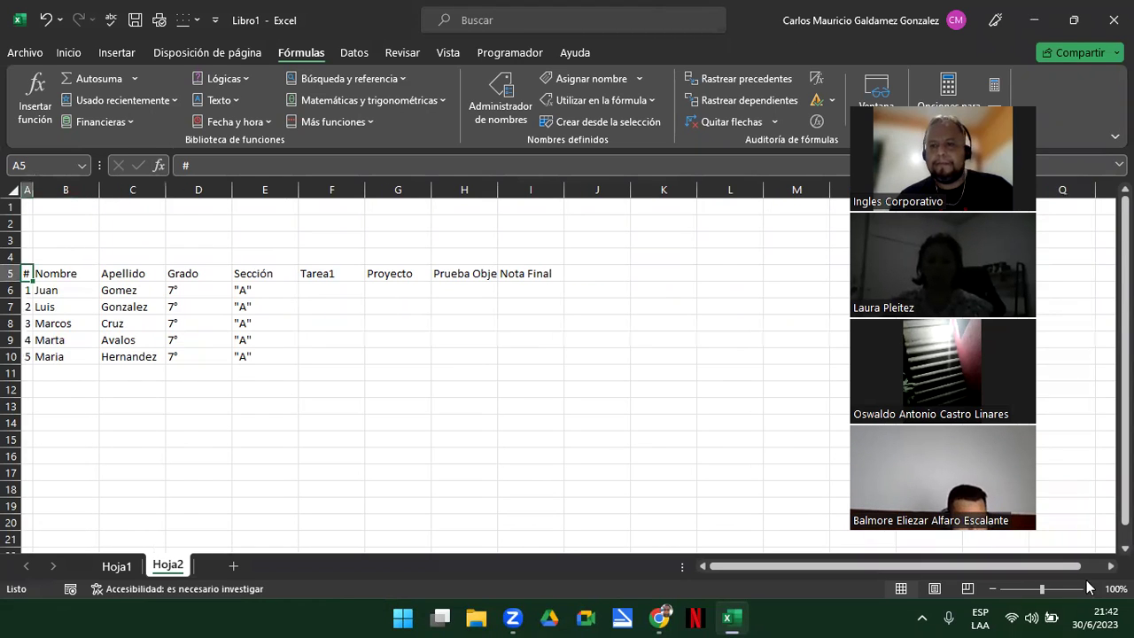
click(1089, 588)
click(1090, 589)
click(1091, 589)
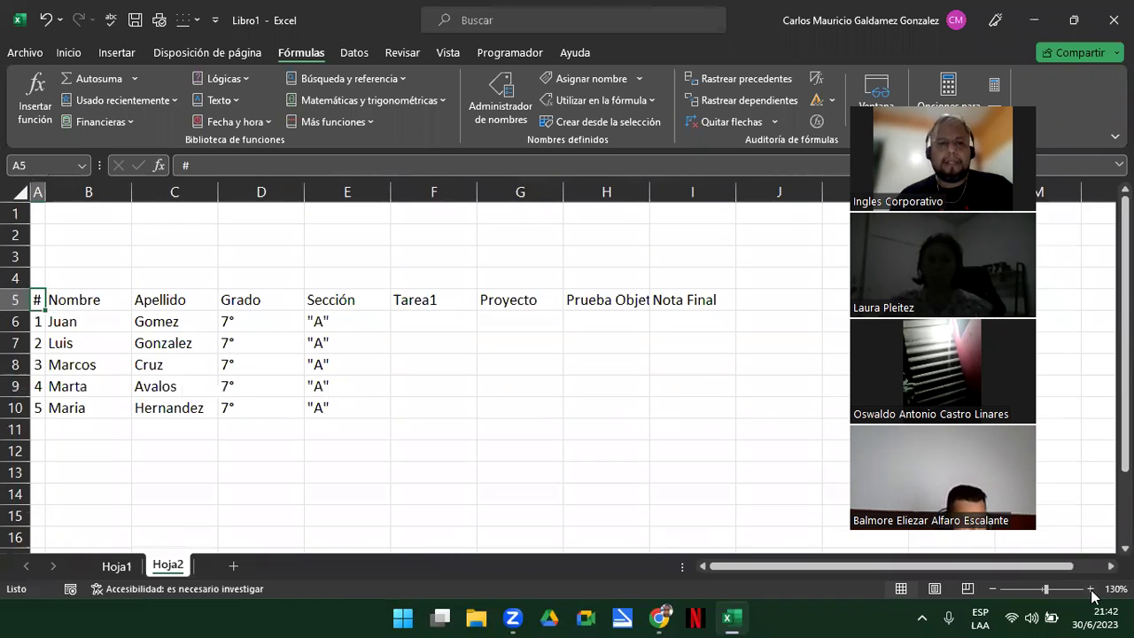
drag(392, 300, 678, 301)
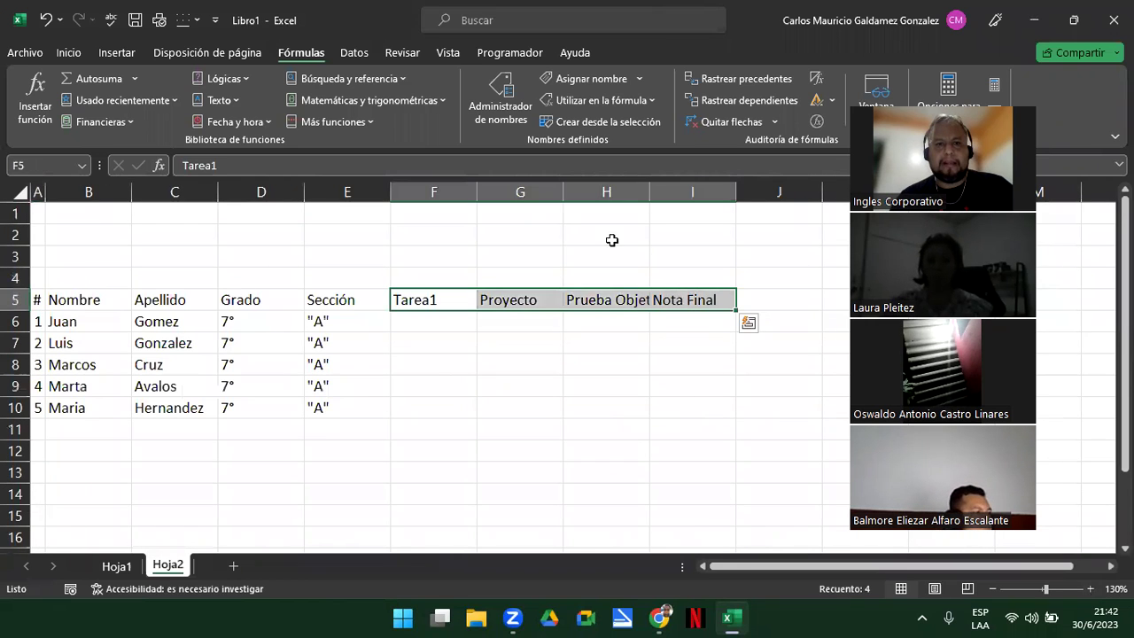
Step: Rotate the F5:I5 score headers upward with Girar texto hacia arriba, then select columns F:I
click(68, 52)
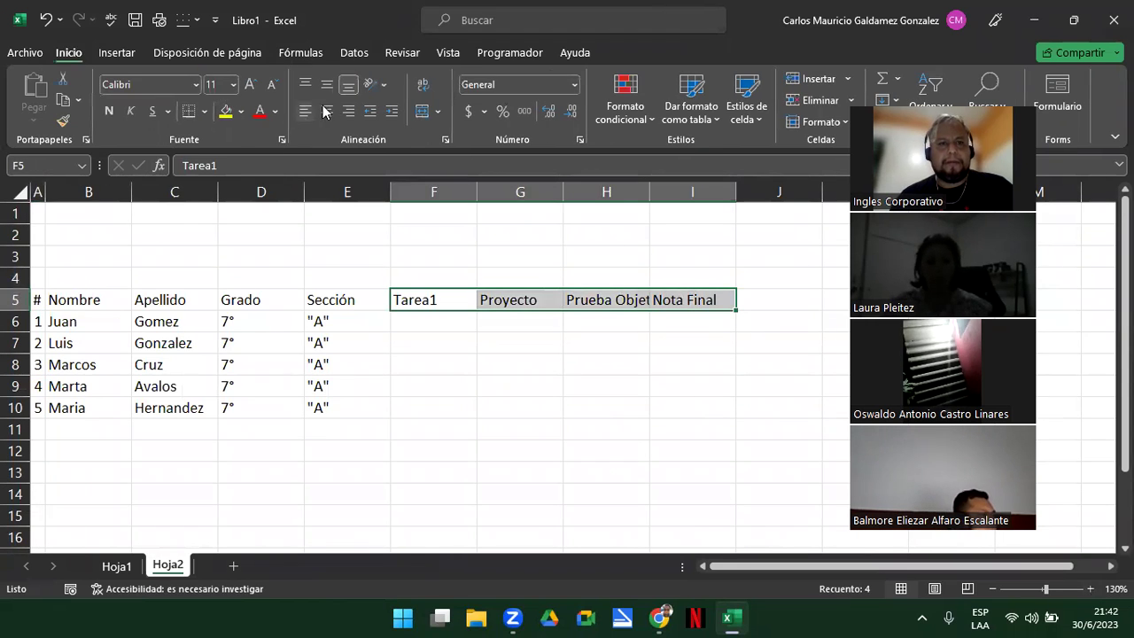
click(379, 91)
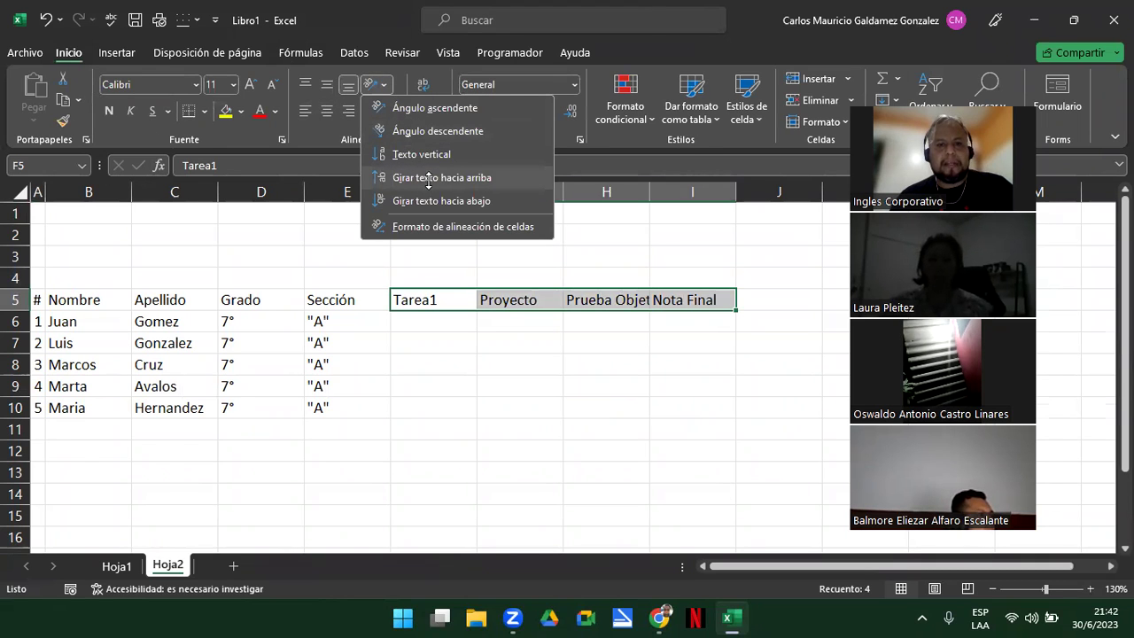
click(425, 179)
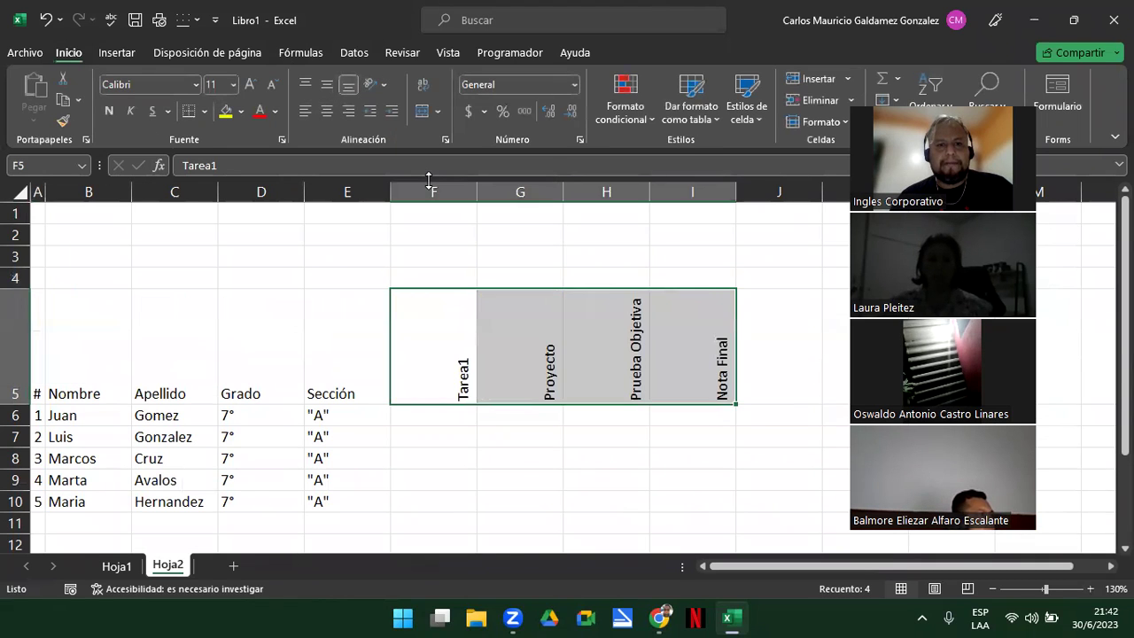
click(478, 189)
drag(465, 191, 689, 191)
Step: Set the column width of F through I to 54
right_click(691, 200)
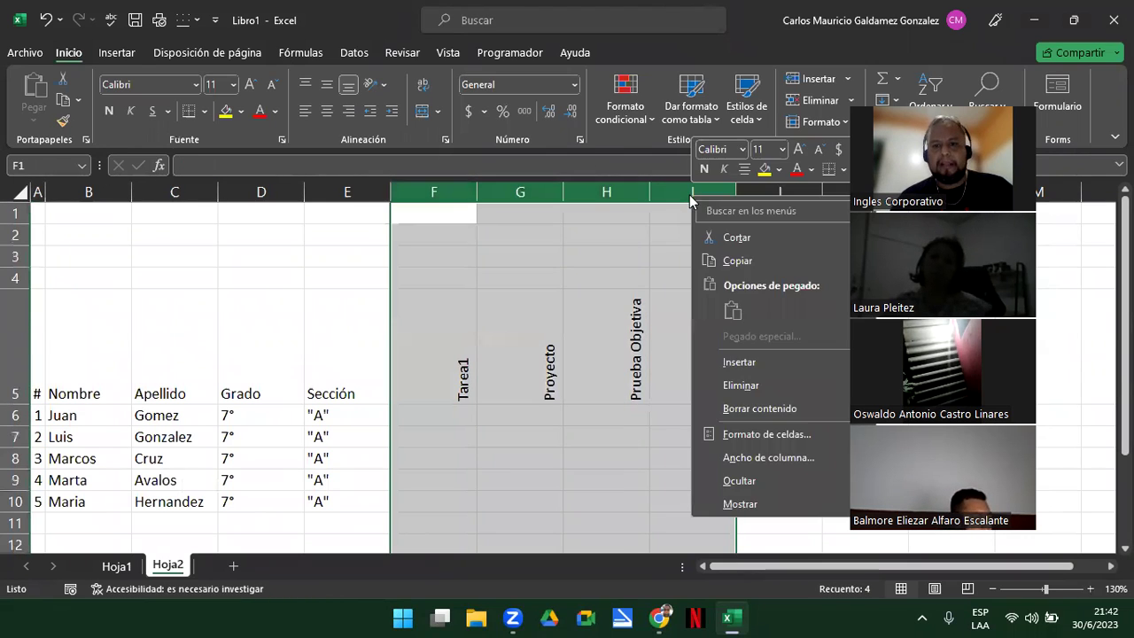
click(738, 458)
text(54)
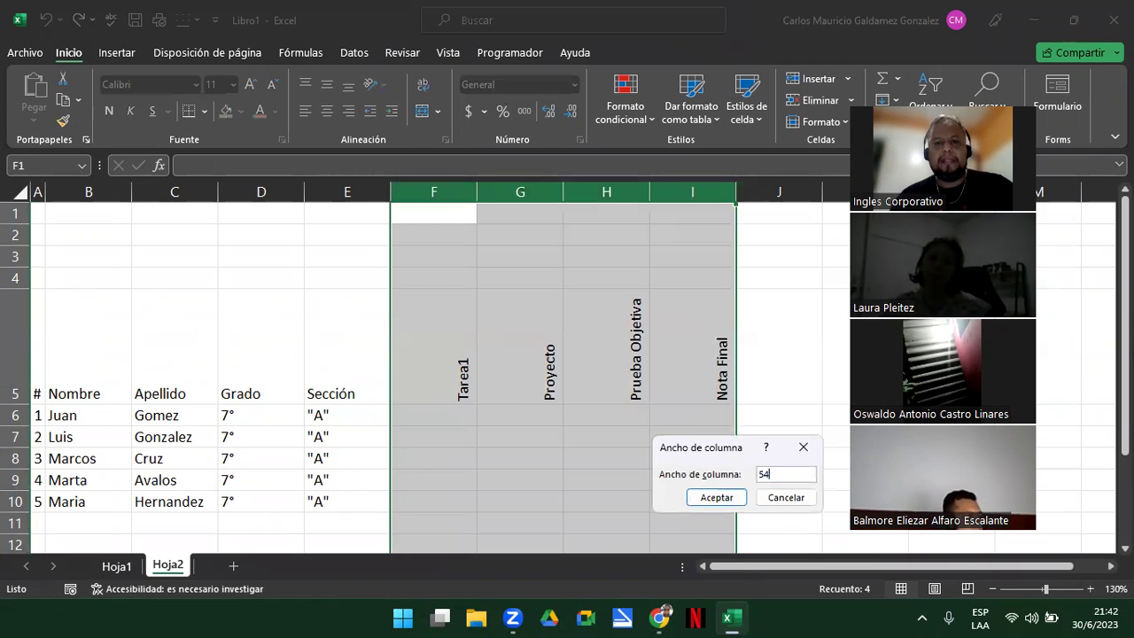
key(Return)
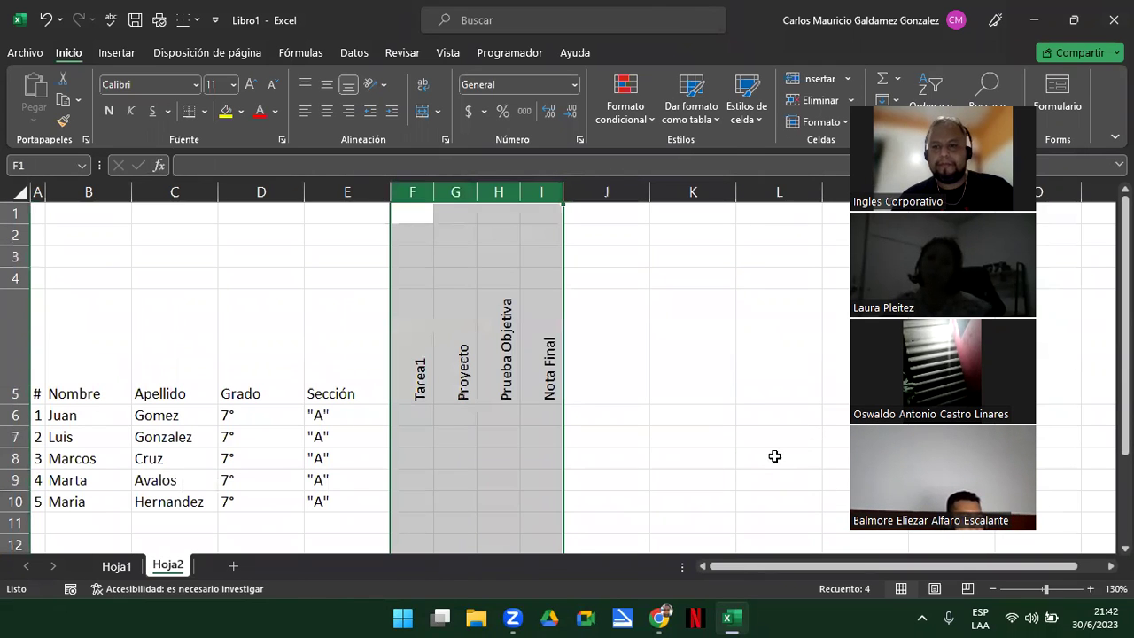
scroll(354, 372, down, 1)
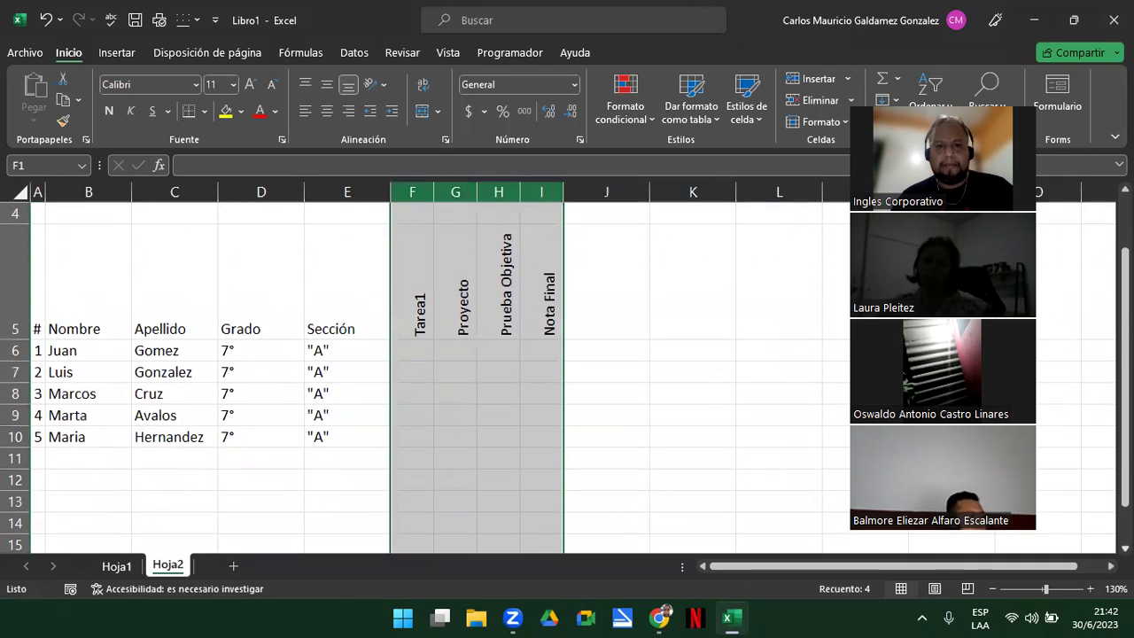
click(541, 351)
Step: Type the title Tabla de Valores in K6, with Tarea and Proyecto below it
click(670, 355)
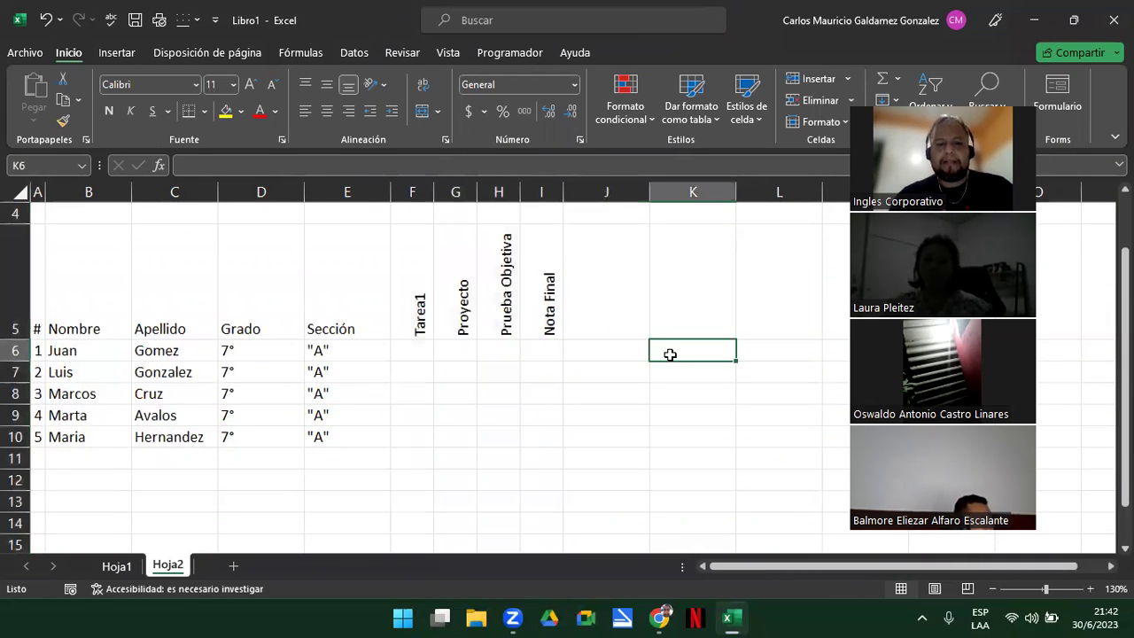
text(Tabla de Valores)
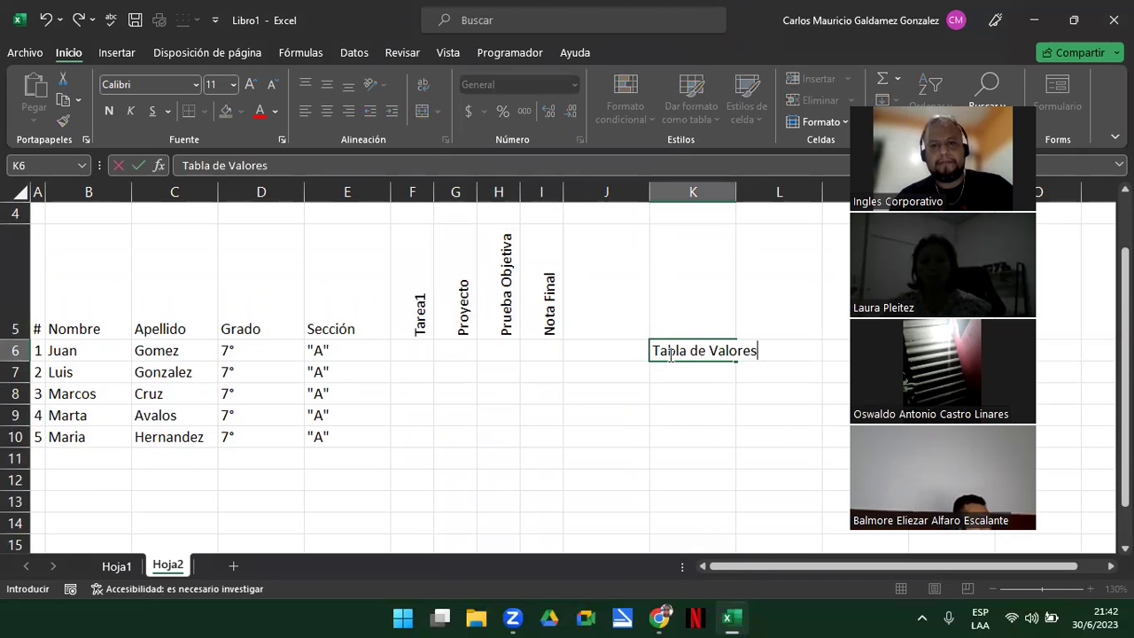
key(Return)
text(Tarea)
key(Return)
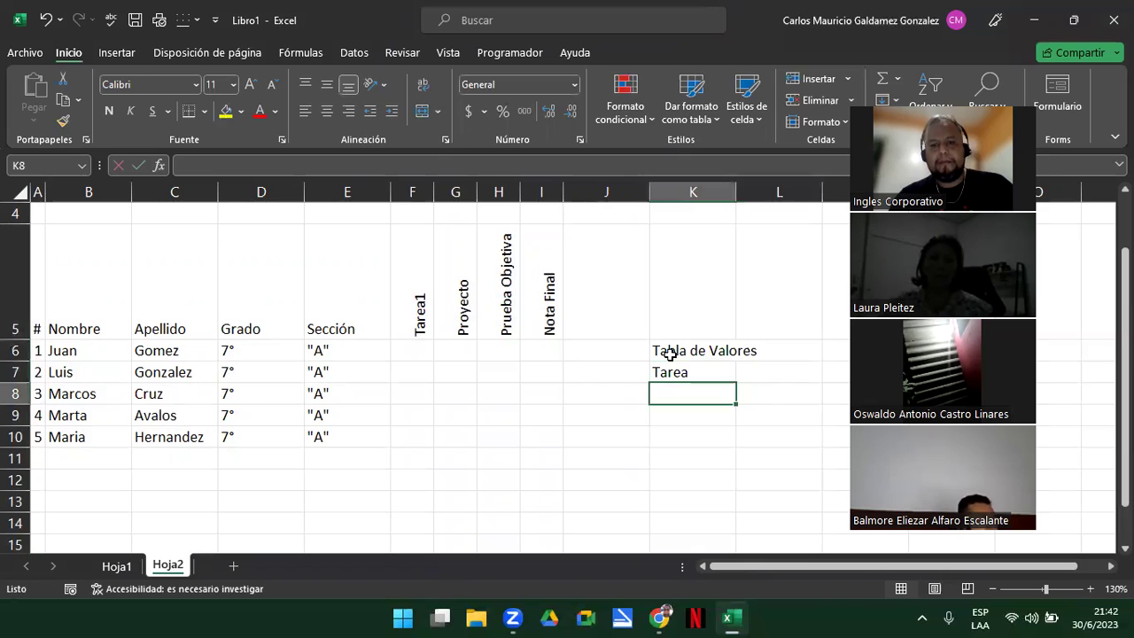
text(Proyecto)
key(Return)
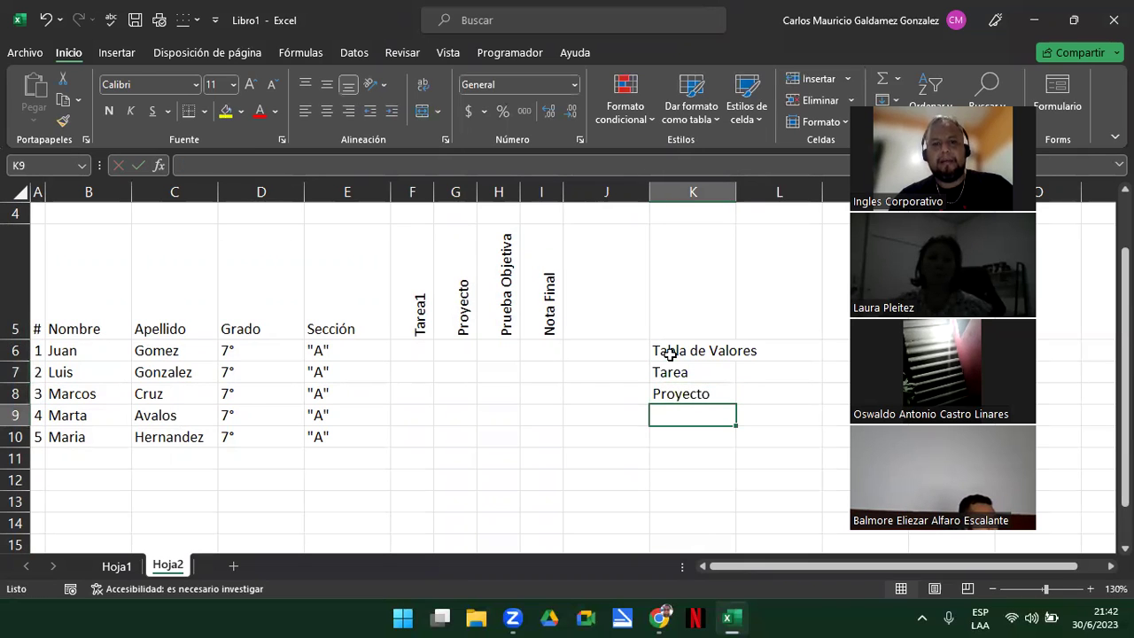
Step: Type PO in K9 under Proyecto, discarding the Proyecto AutoComplete suggestion
text(P)
key(BackSpace)
key(BackSpace)
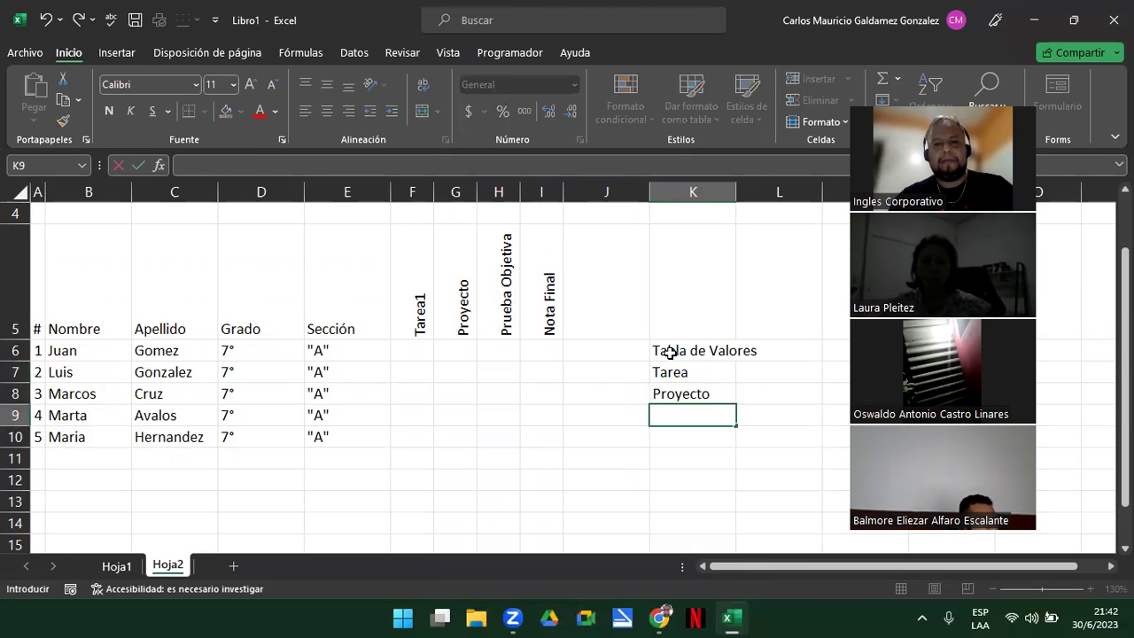
text(PO)
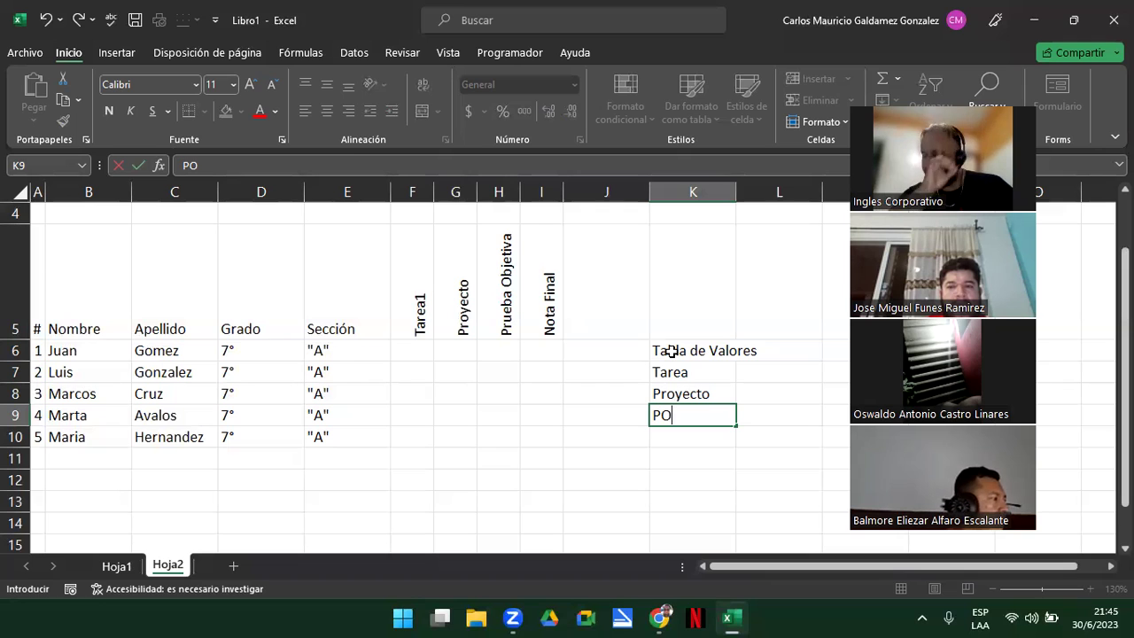
Step: Confirm PO, enter SEPTIMO in D6 and fill it down through D10
key(Left)
key(Left)
key(Left)
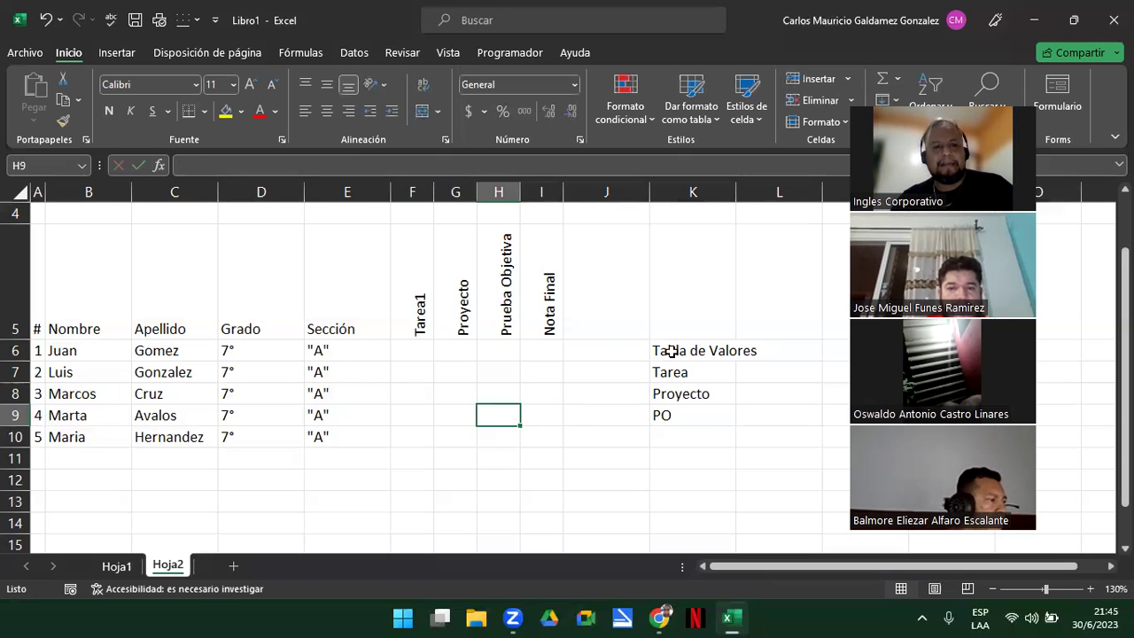
key(Left)
key(Left)
key(Up)
key(Up)
key(Up)
key(Up)
key(Left)
key(Down)
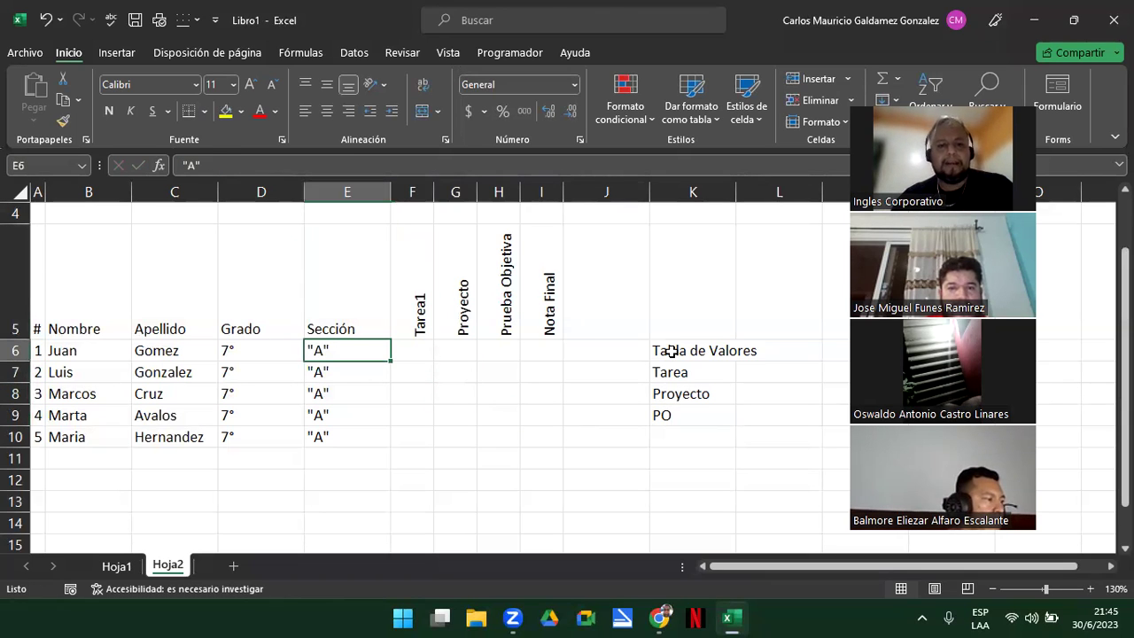
key(Left)
text(SEPTIM)
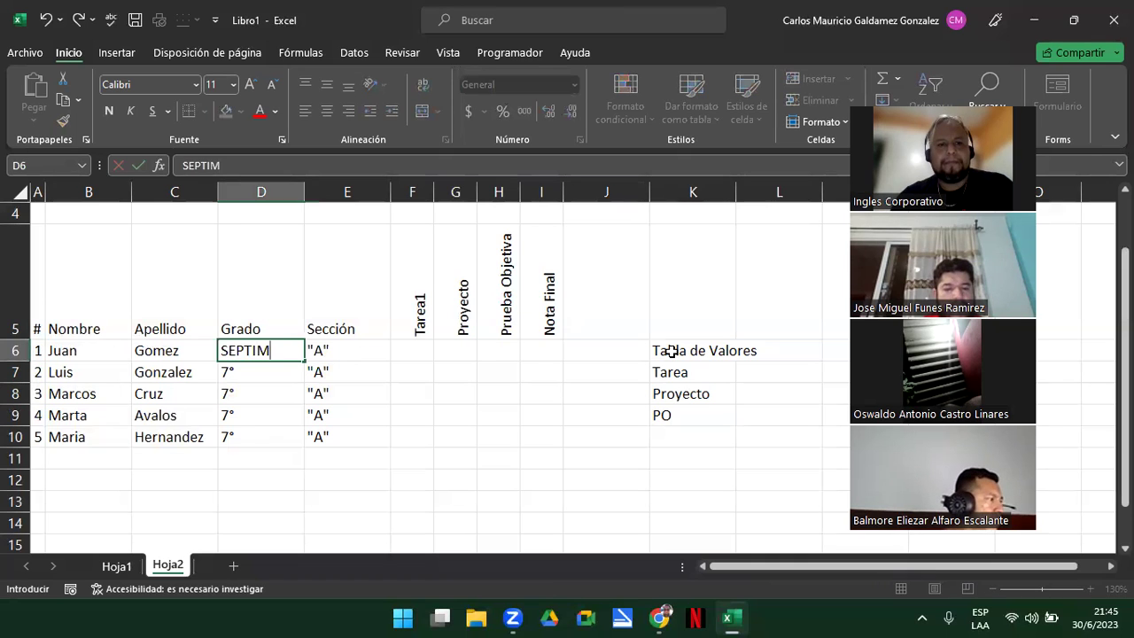
text(O)
key(Return)
key(Up)
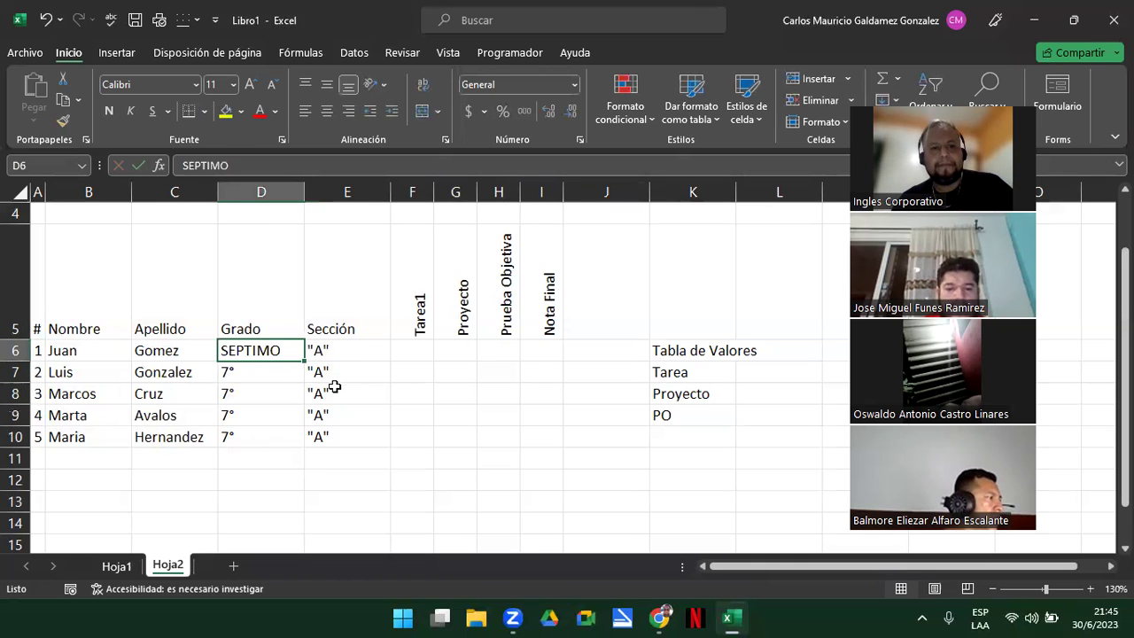
drag(305, 362, 268, 447)
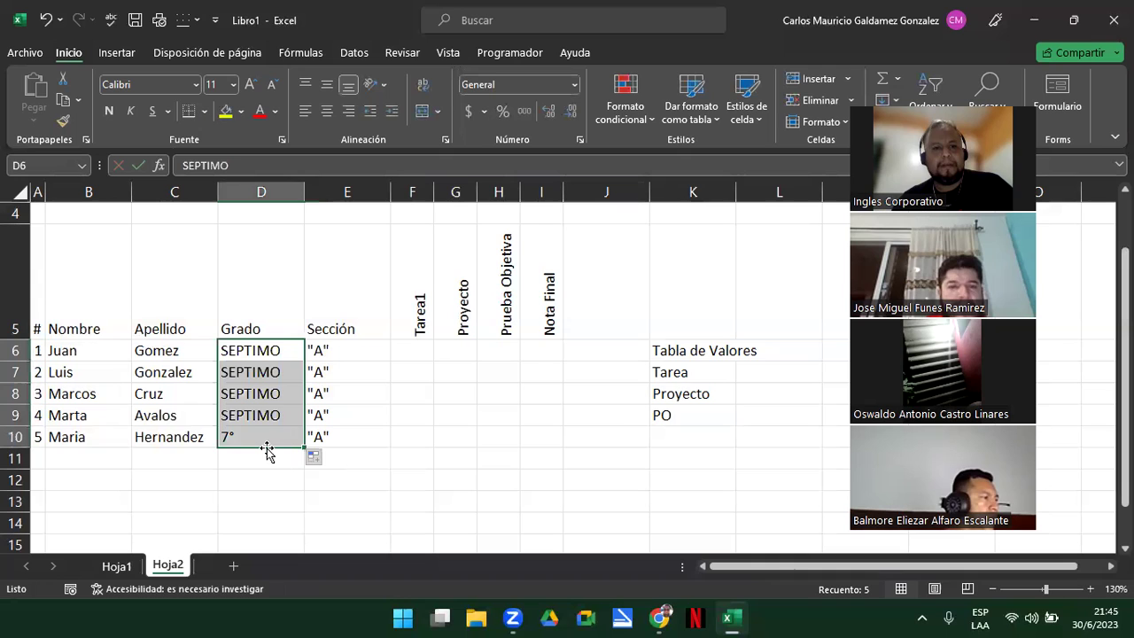
mouse_move(36, 329)
mouse_down()
mouse_move(508, 443)
mouse_move(549, 442)
mouse_up()
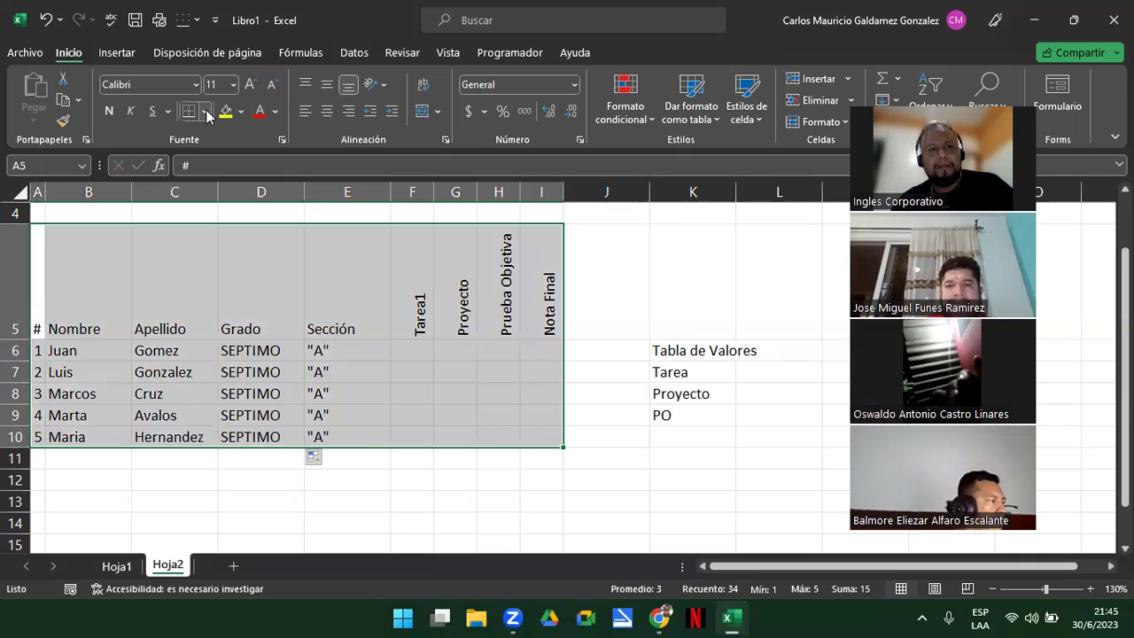
Step: Apply all borders to A5:I10 and make the A5:I5 headers bold, centred horizontally and vertically
click(204, 111)
click(237, 277)
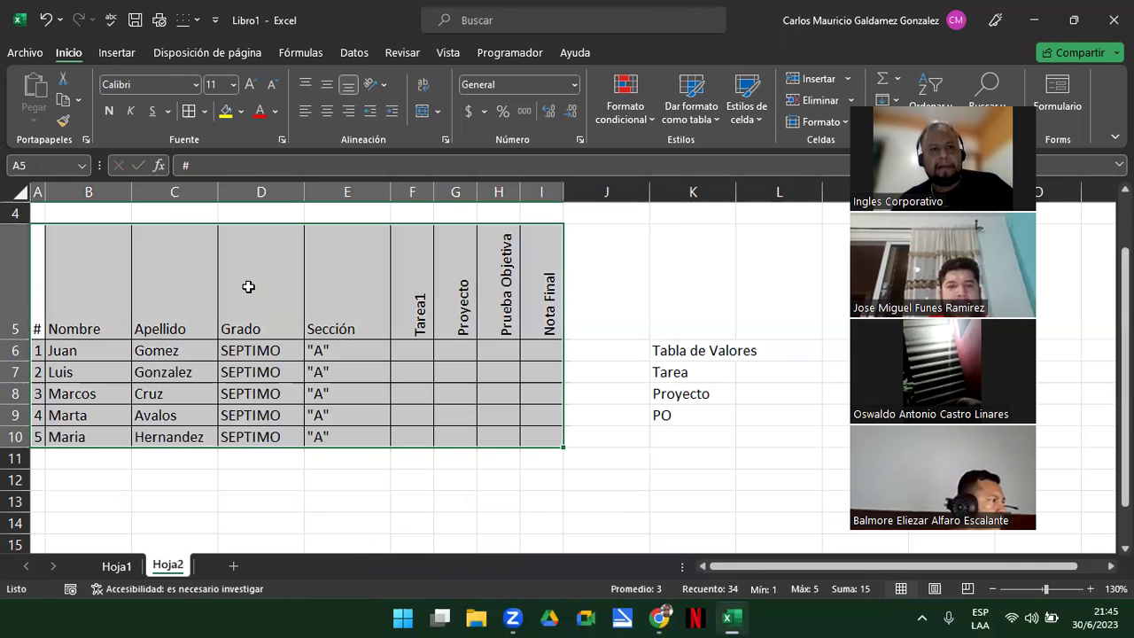
drag(34, 283, 542, 306)
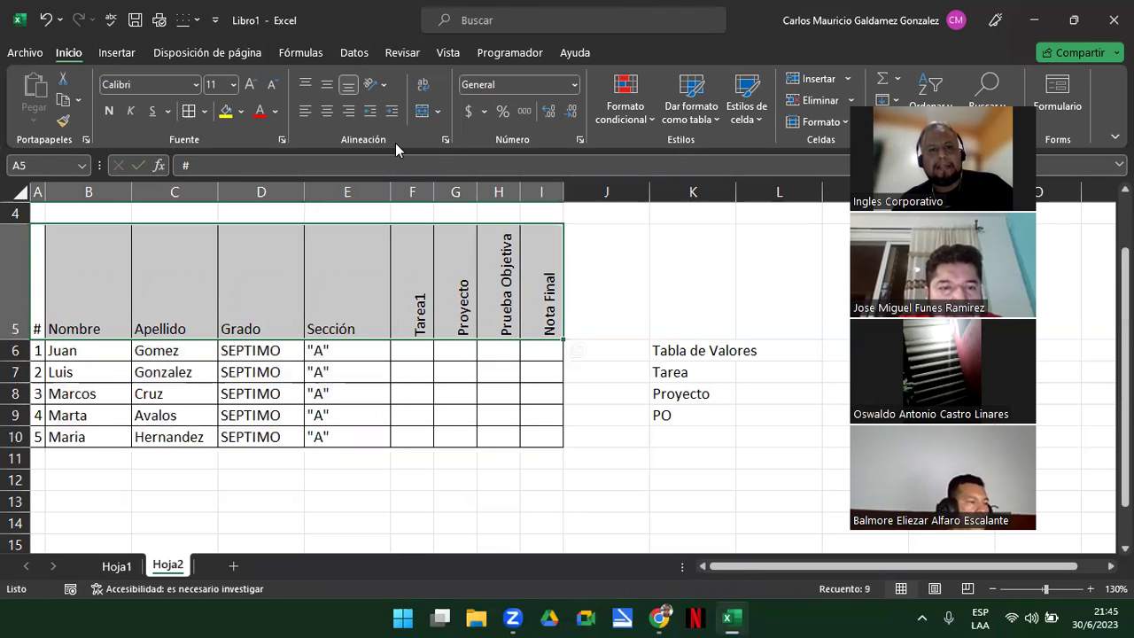
click(327, 111)
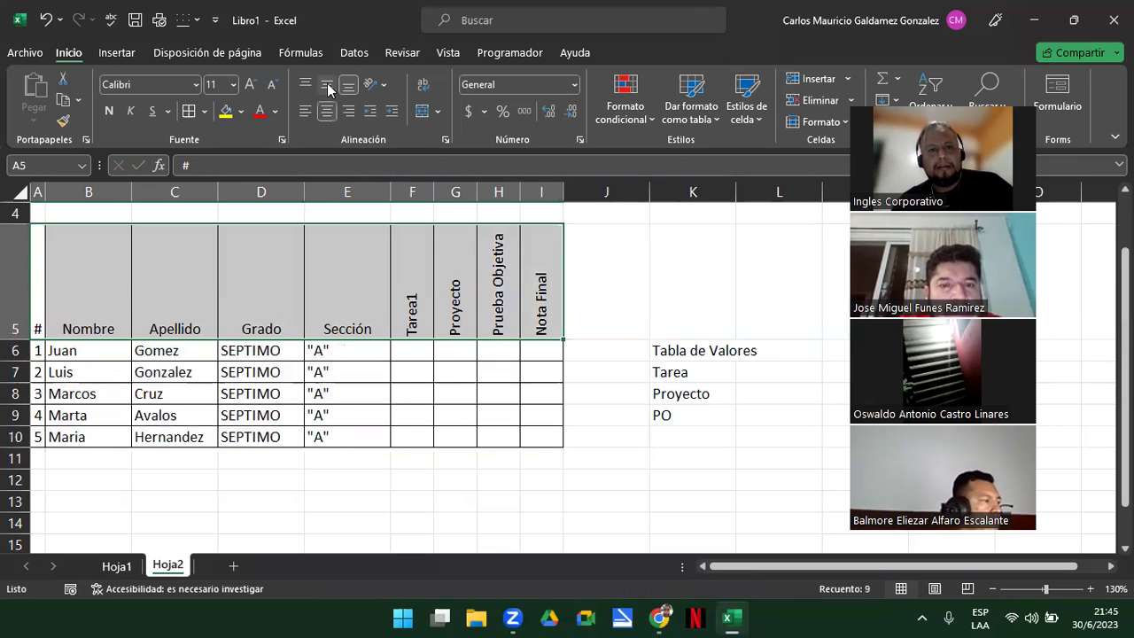
click(327, 85)
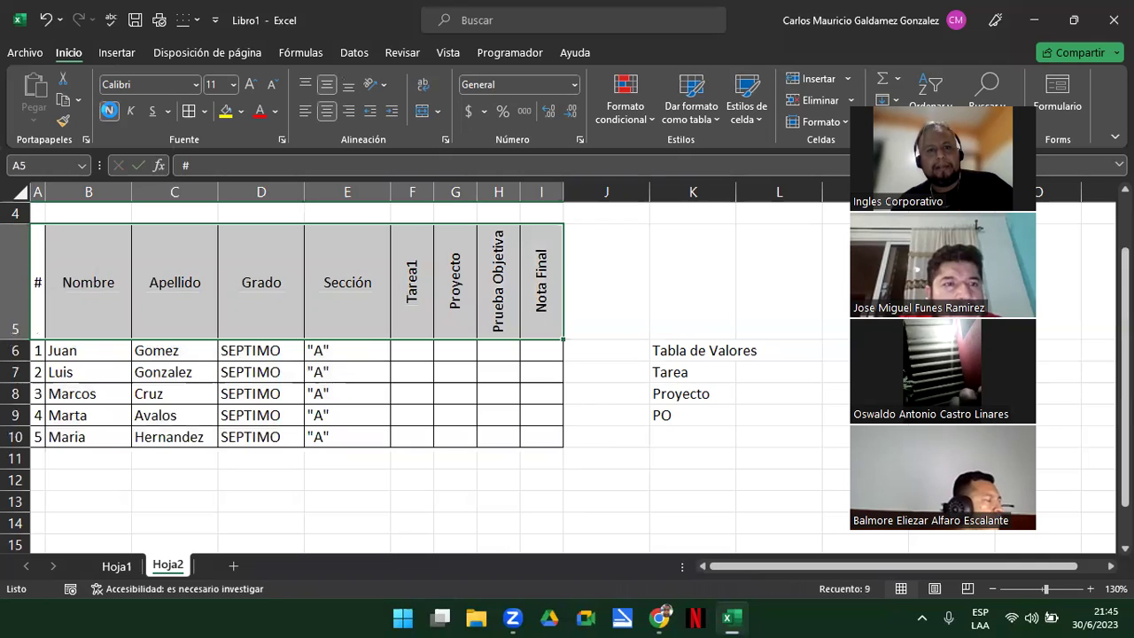
click(109, 112)
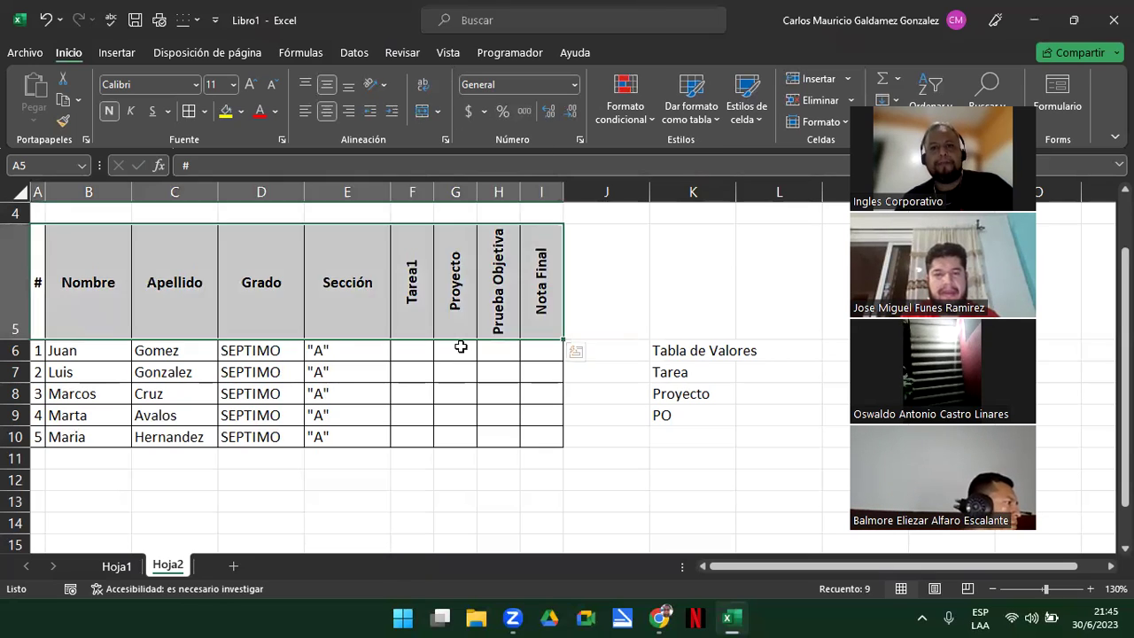
Step: Merge and centre the Tabla de Valores title across K6 and L6
click(700, 351)
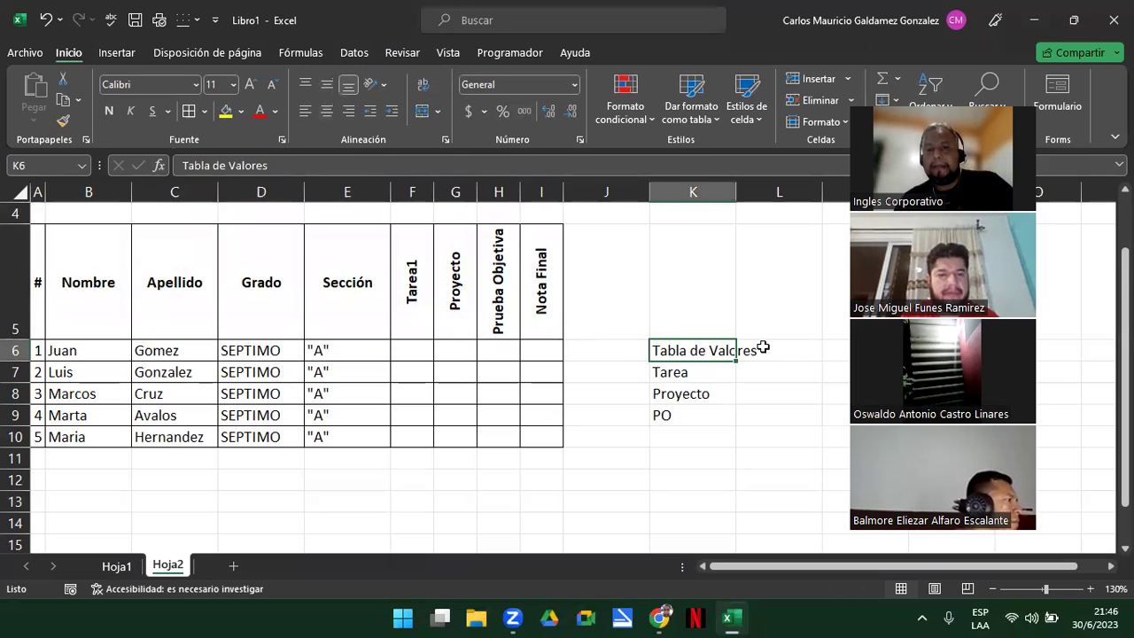
drag(763, 347, 764, 349)
click(327, 113)
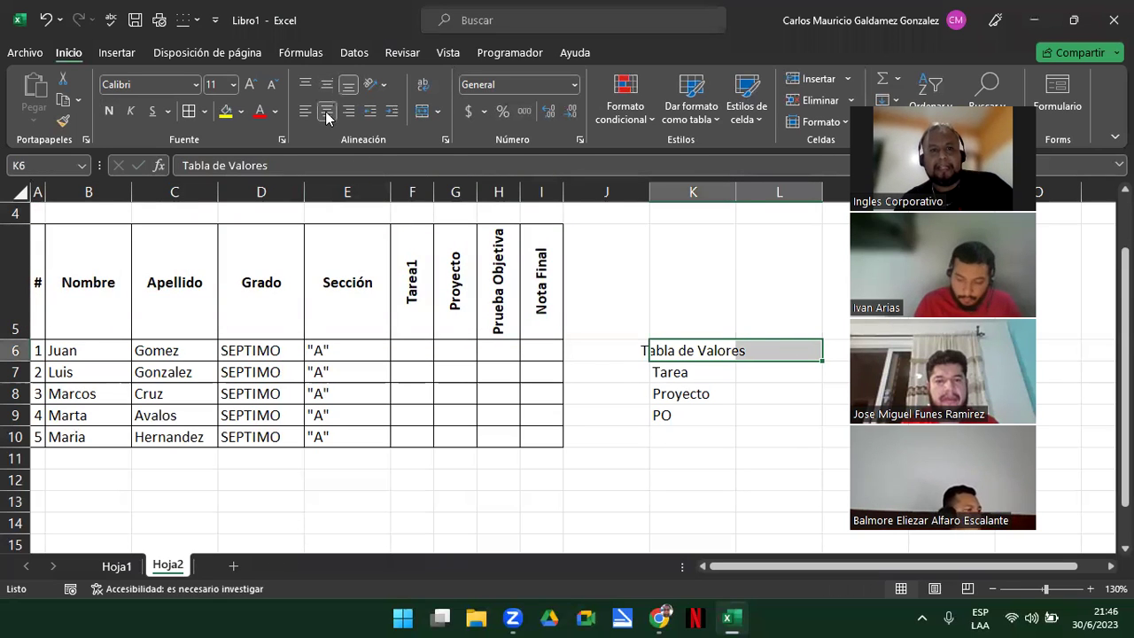
click(424, 114)
Step: Enter the weights 25% for Tarea (L7), 35% for Proyecto (L8) and 40% for PO (L9)
click(773, 373)
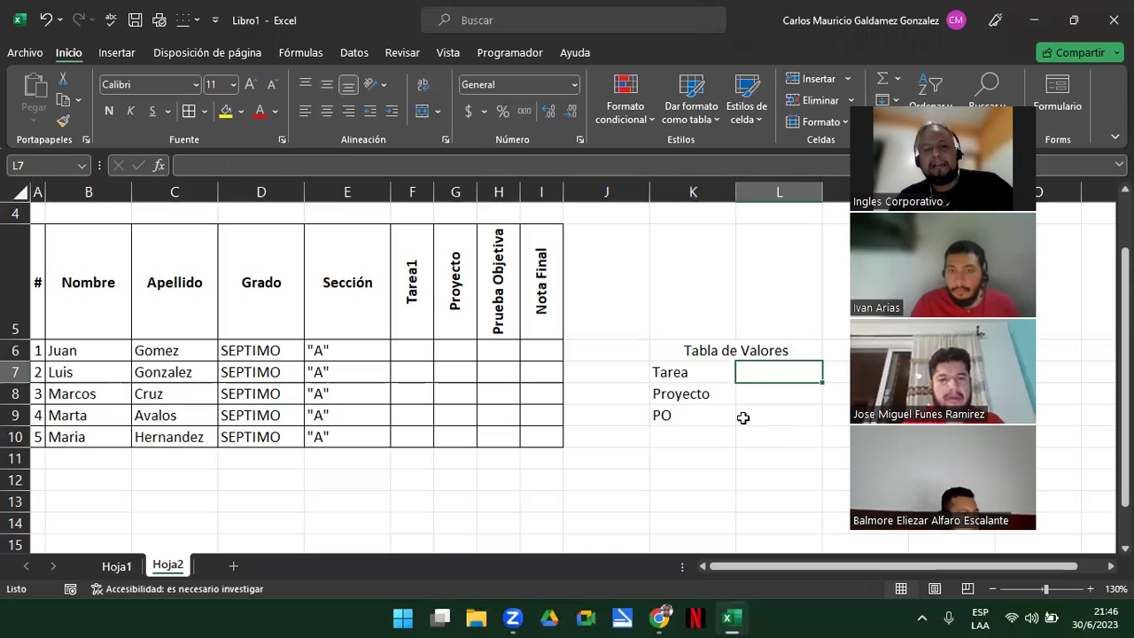
text(25%)
key(Return)
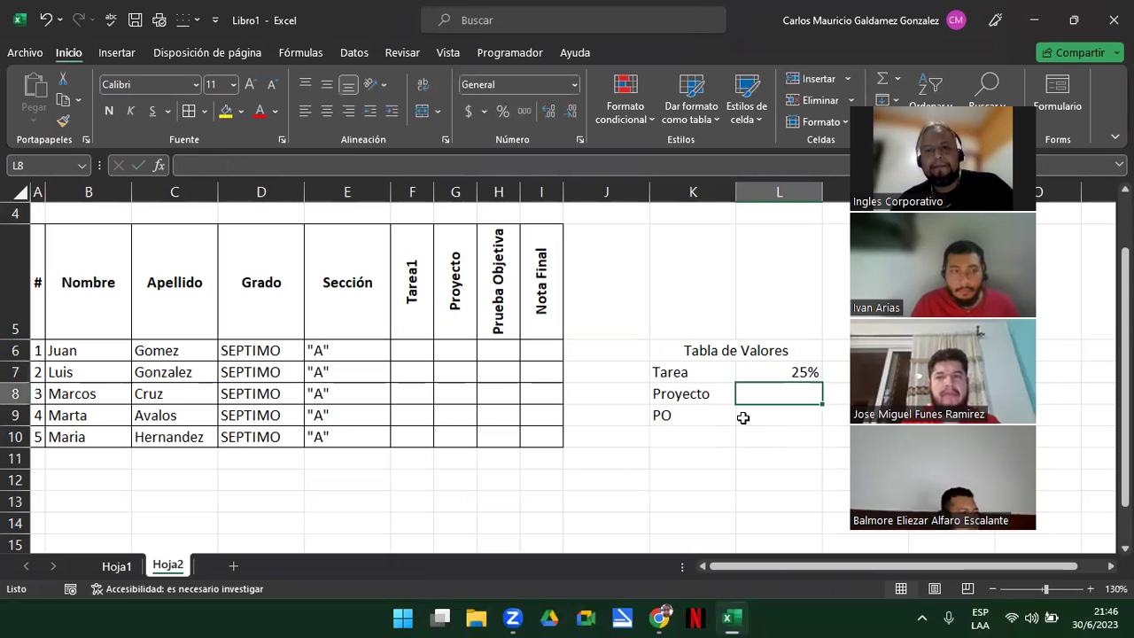
click(742, 418)
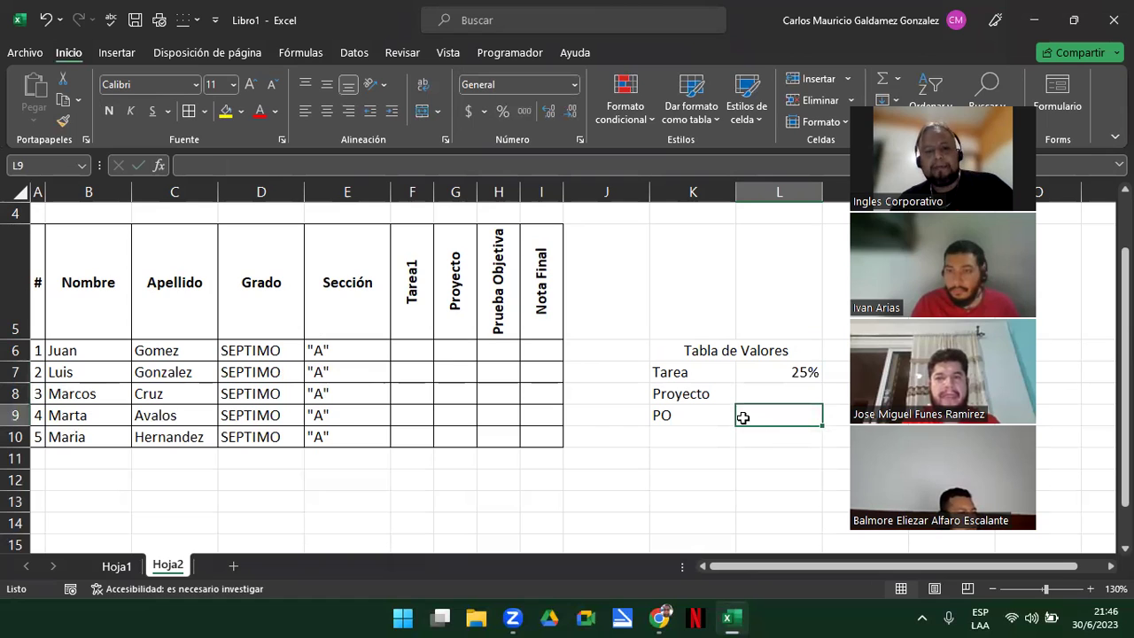
text(40)
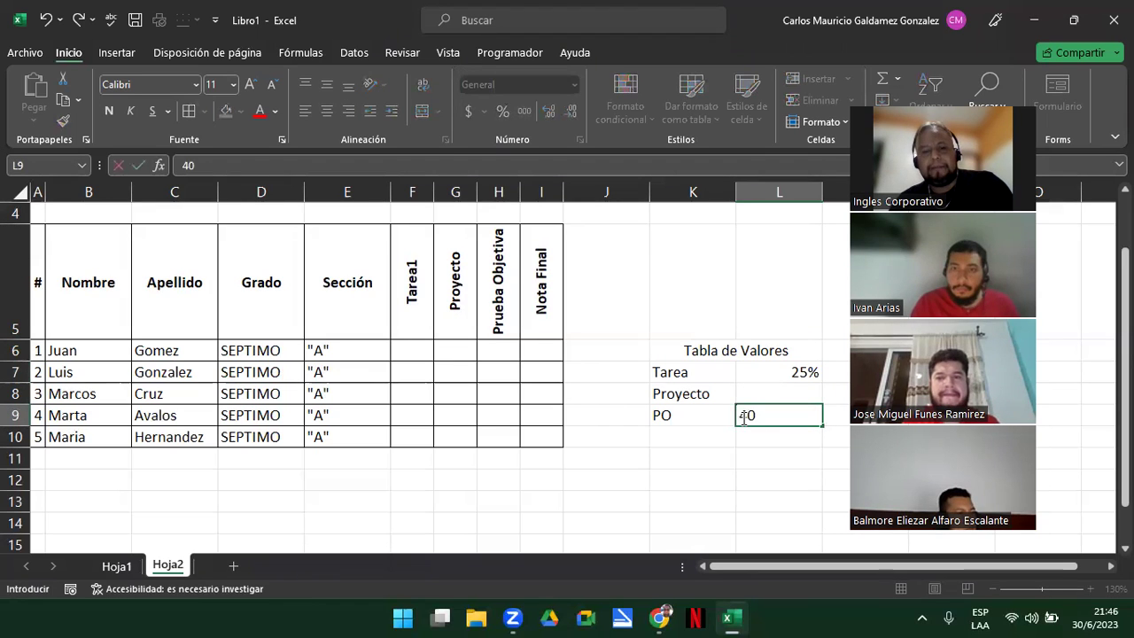
text(%)
key(Up)
drag(779, 372, 742, 417)
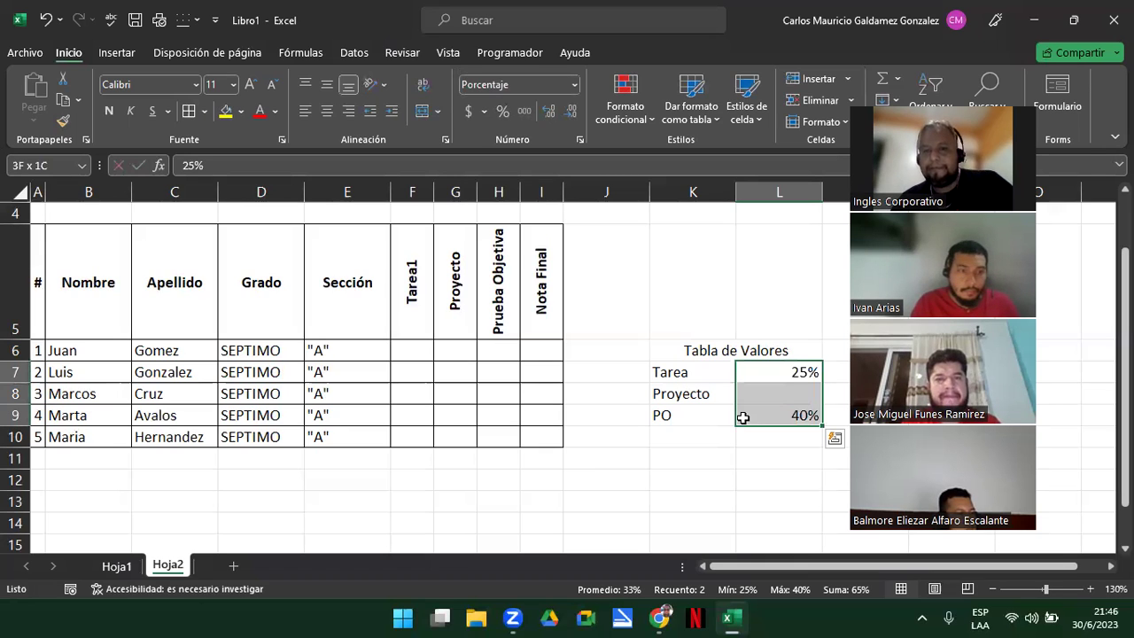
key(Up)
key(Down)
key(Down)
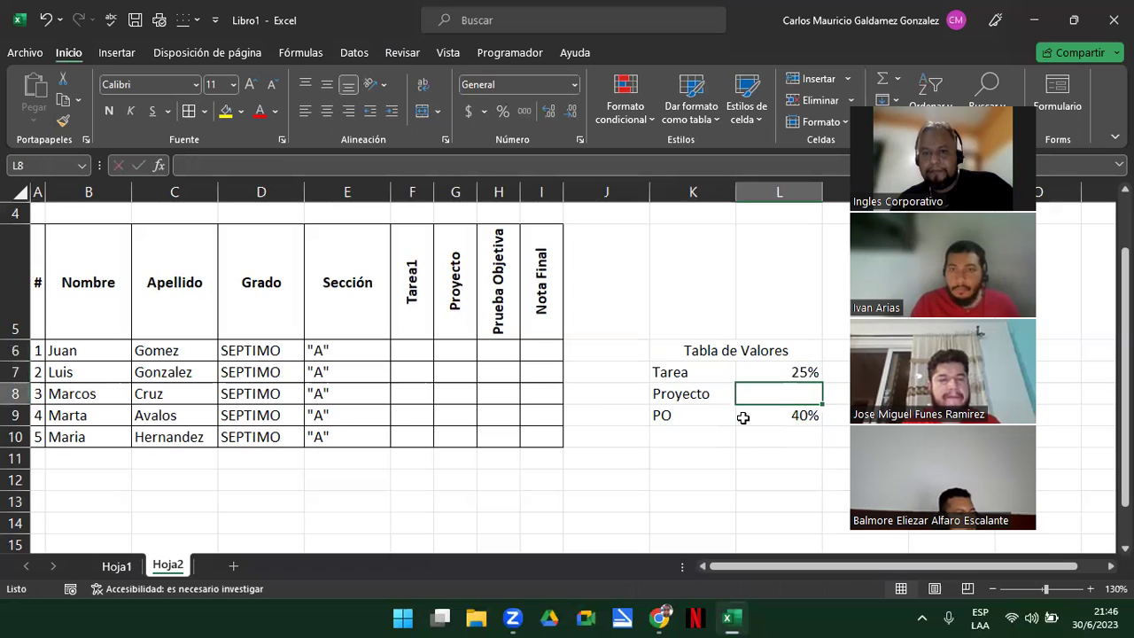
text(35%)
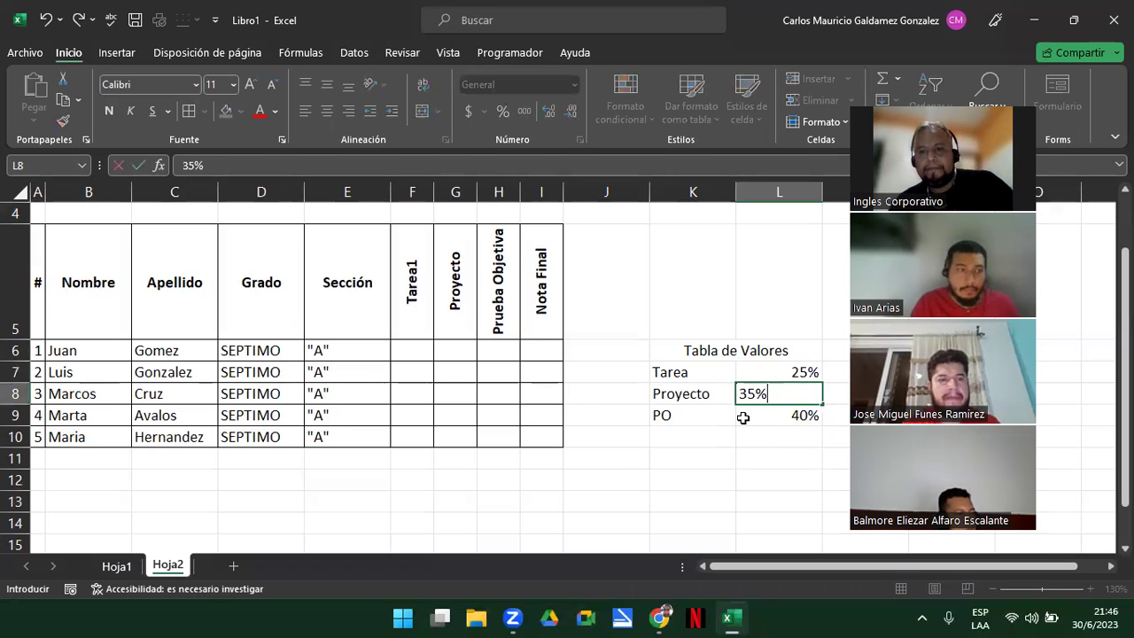
key(Up)
key(shift+Down)
key(shift+Down)
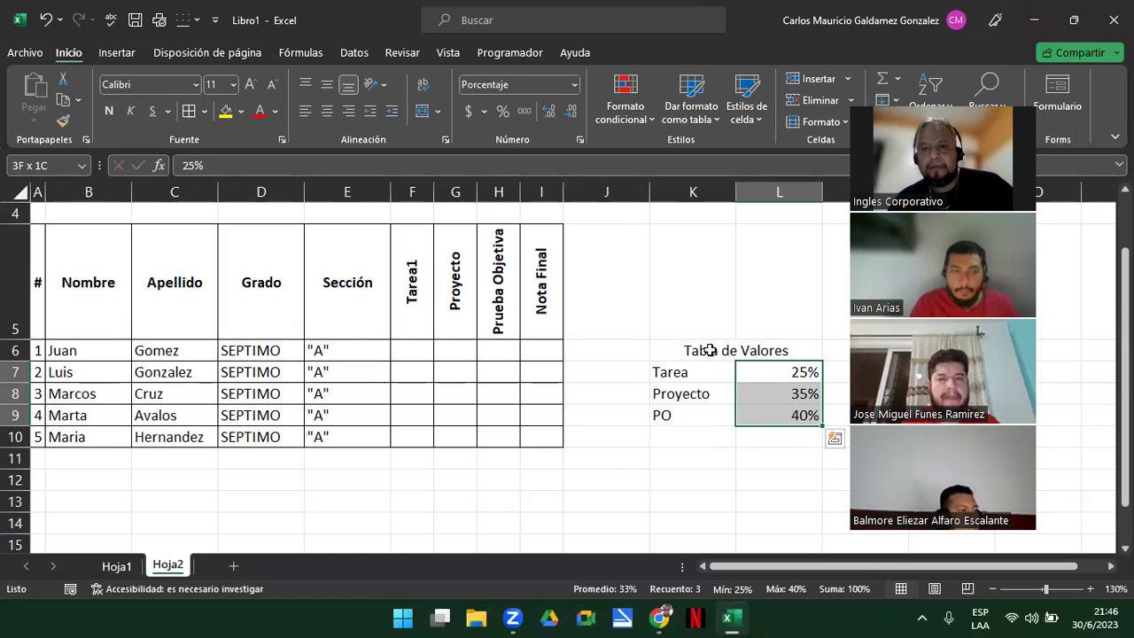
Step: Apply All Borders to the Tabla de Valores range K6:L9
drag(711, 350, 727, 413)
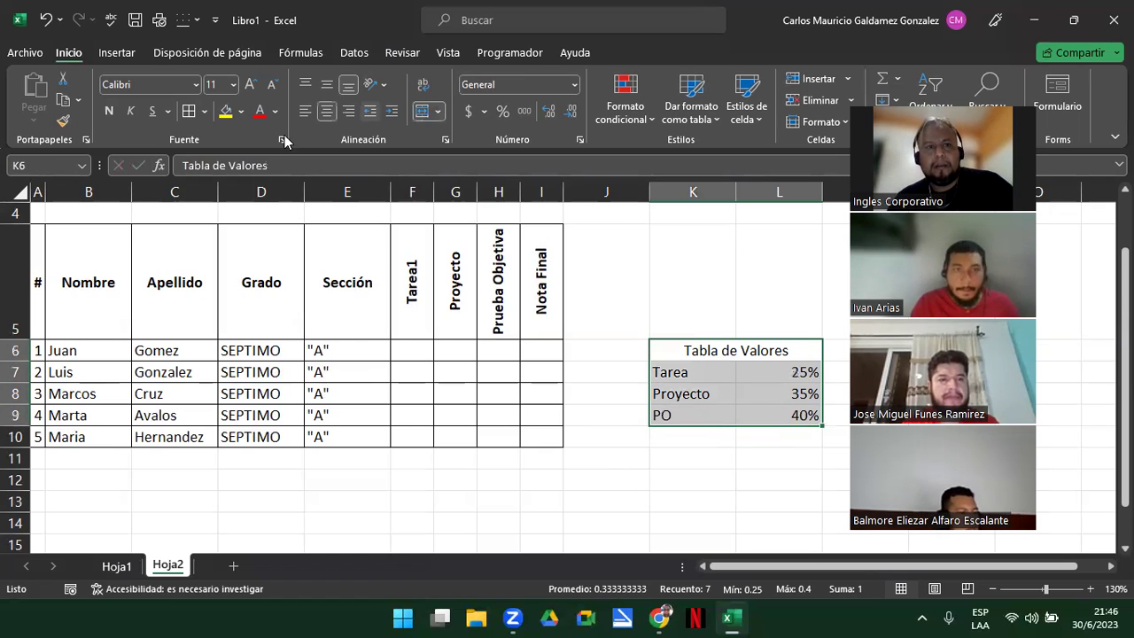
click(189, 111)
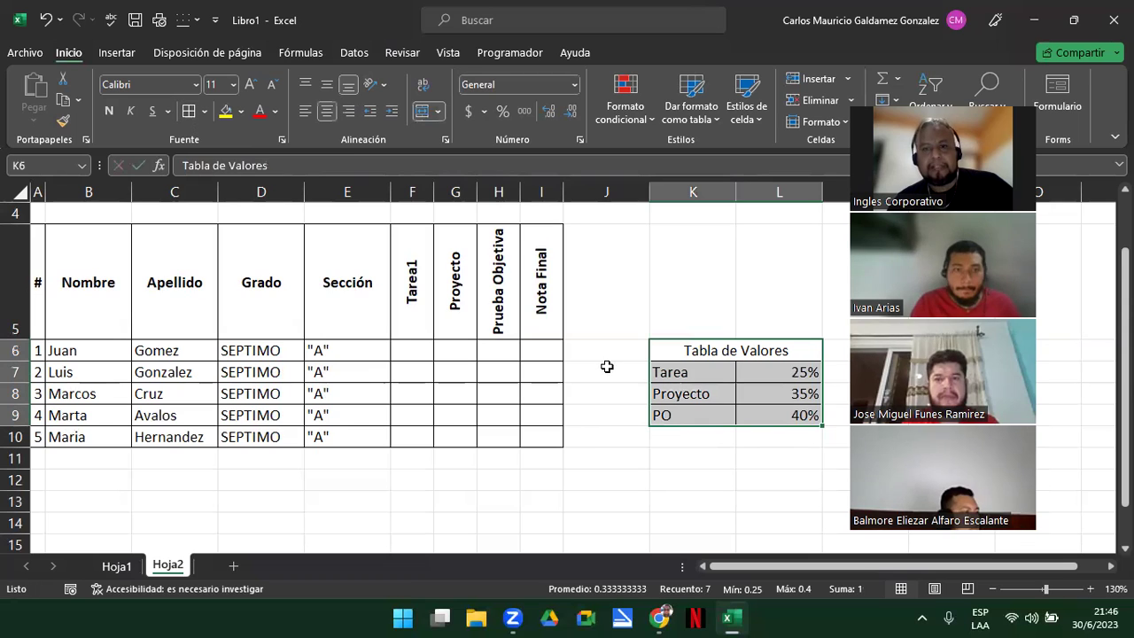
click(772, 370)
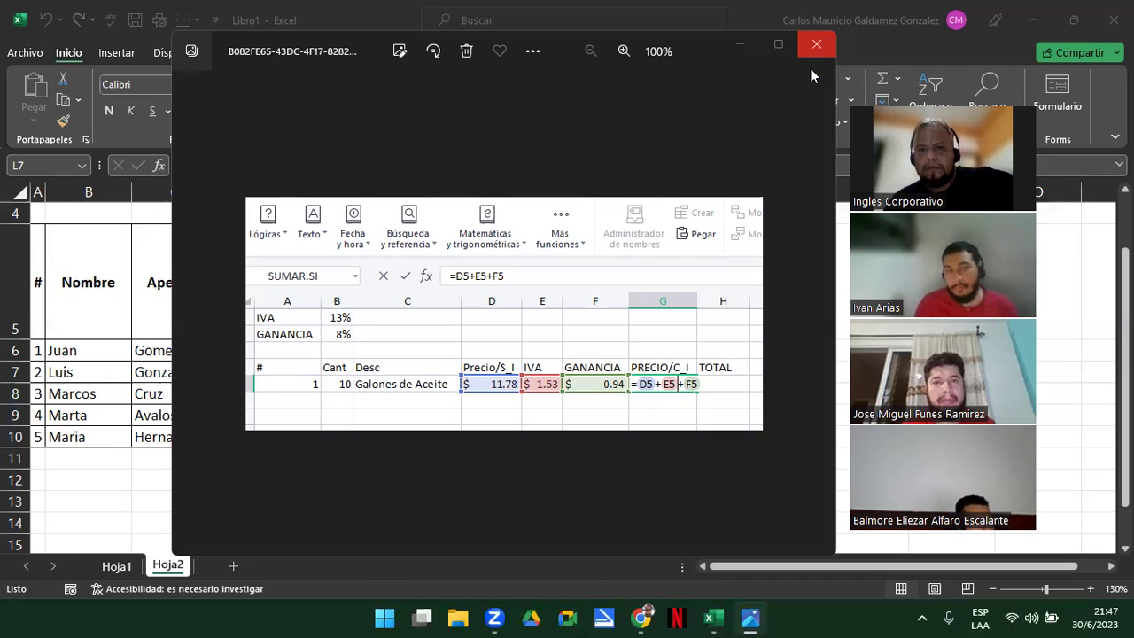
Step: Close the price-sheet picture with Alt+F4 to return to Excel's grade table
key(alt+F4)
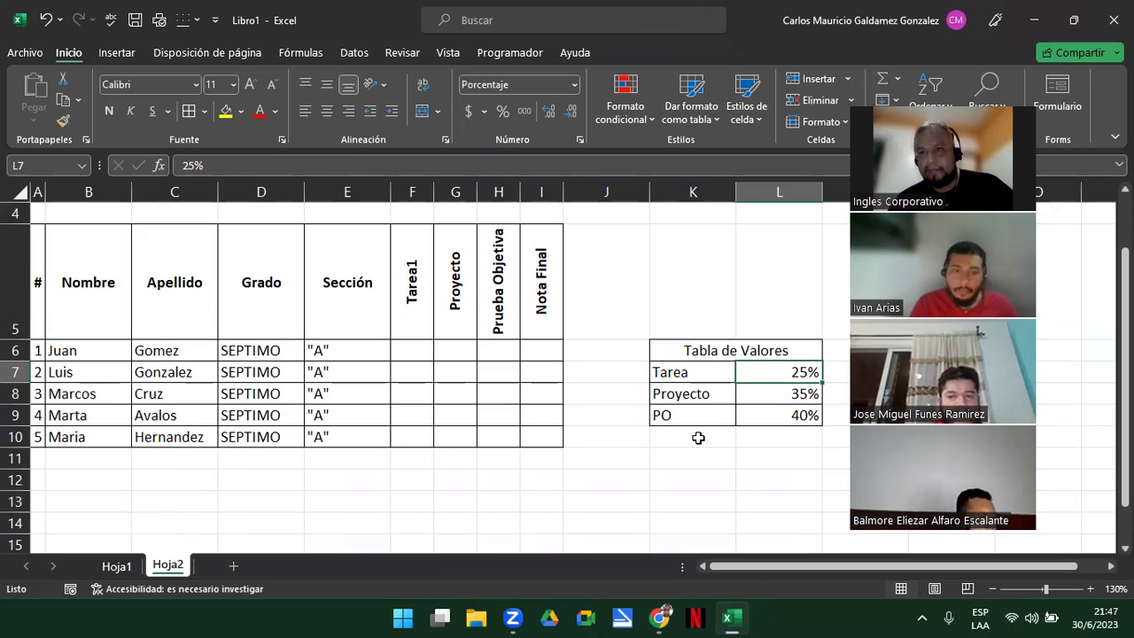
Step: Name the Tarea weight cell L7 as TAR with the comment 'Porcentaje de las tareas'
click(779, 393)
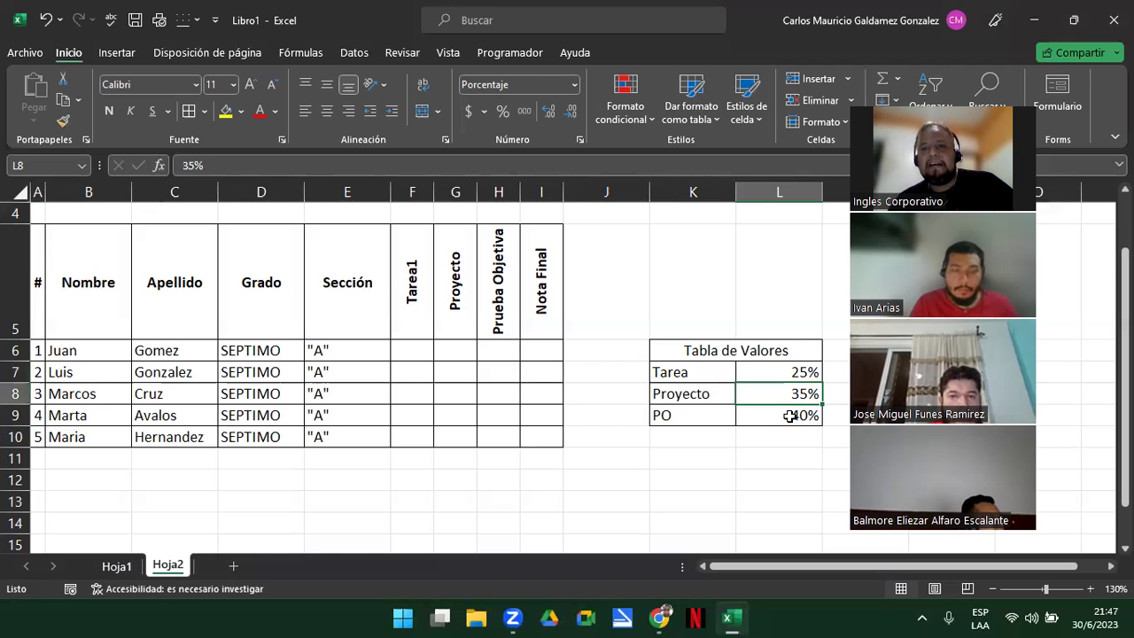
click(789, 416)
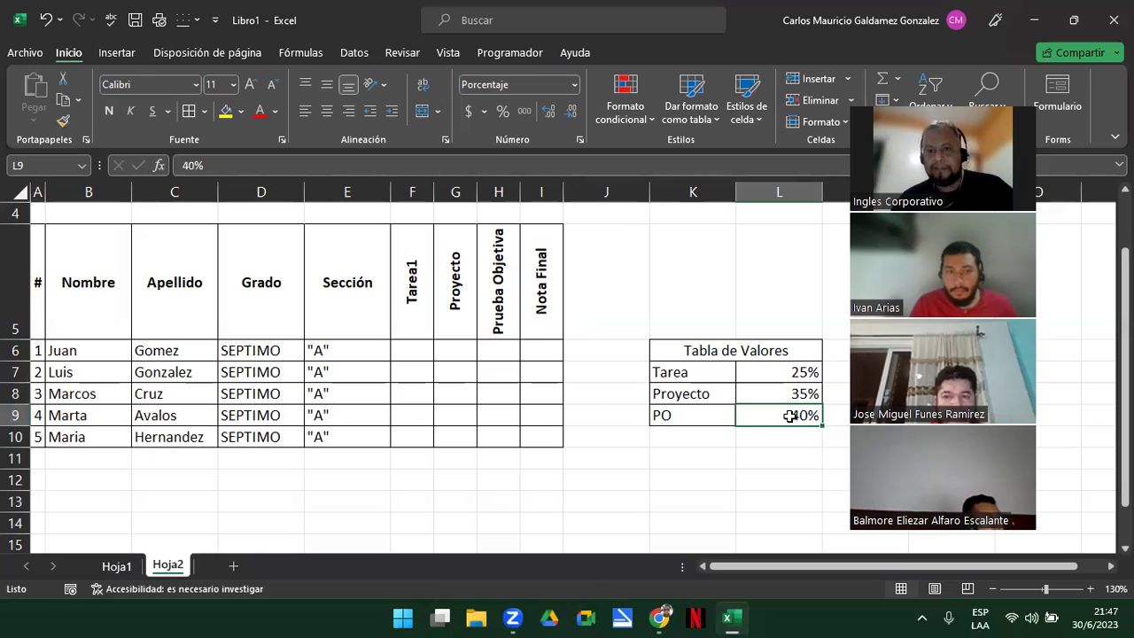
click(767, 371)
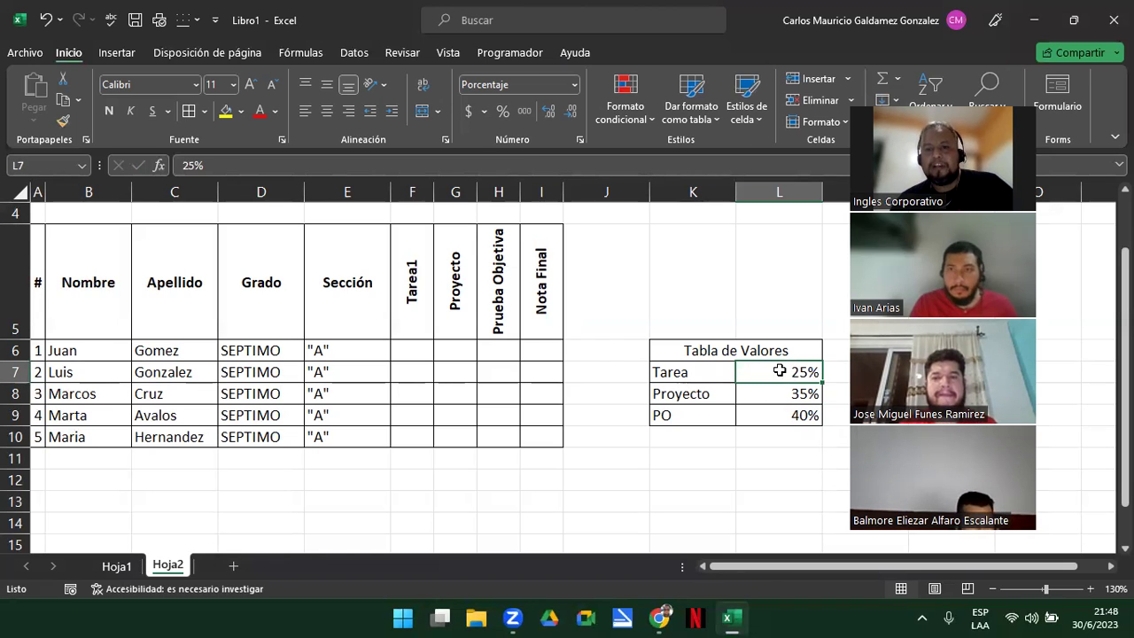
click(301, 52)
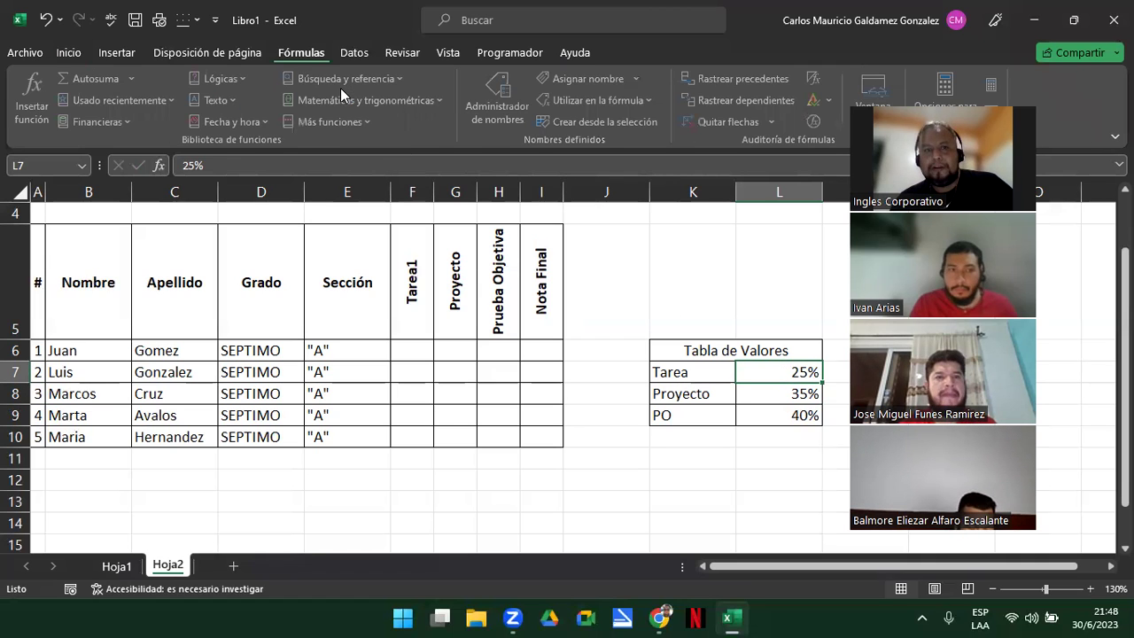
click(551, 85)
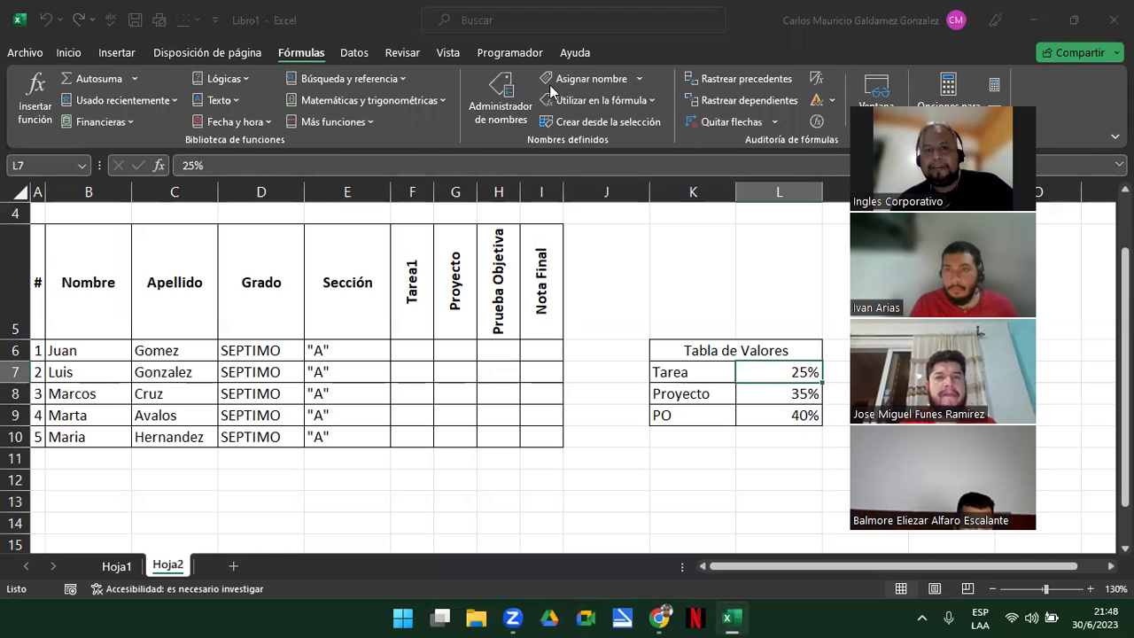
drag(770, 199, 379, 250)
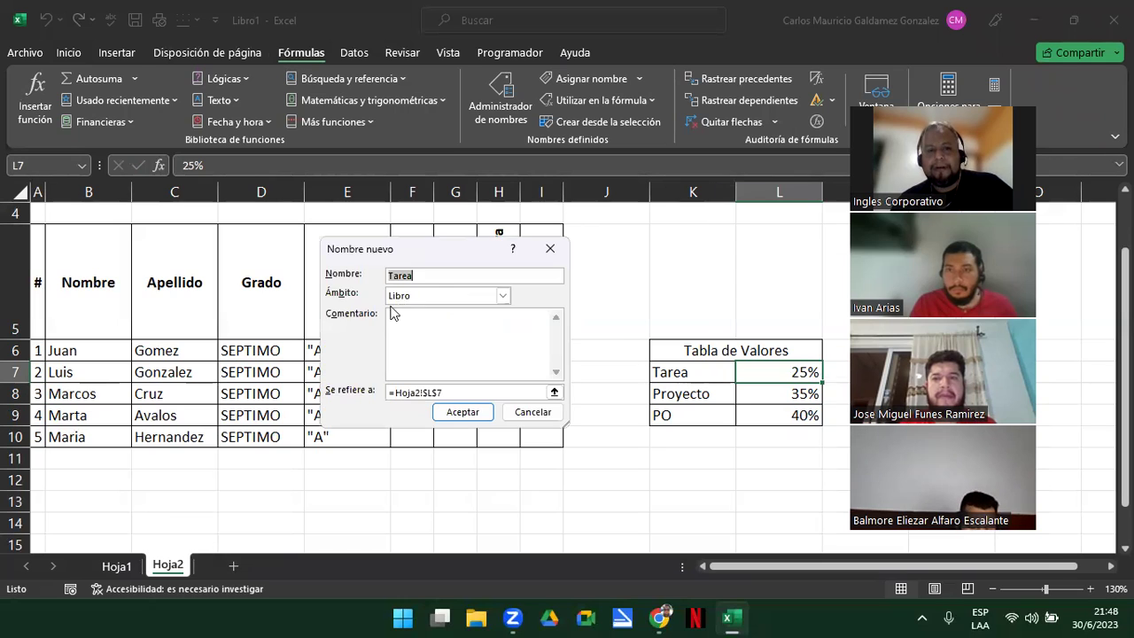
text(TAR)
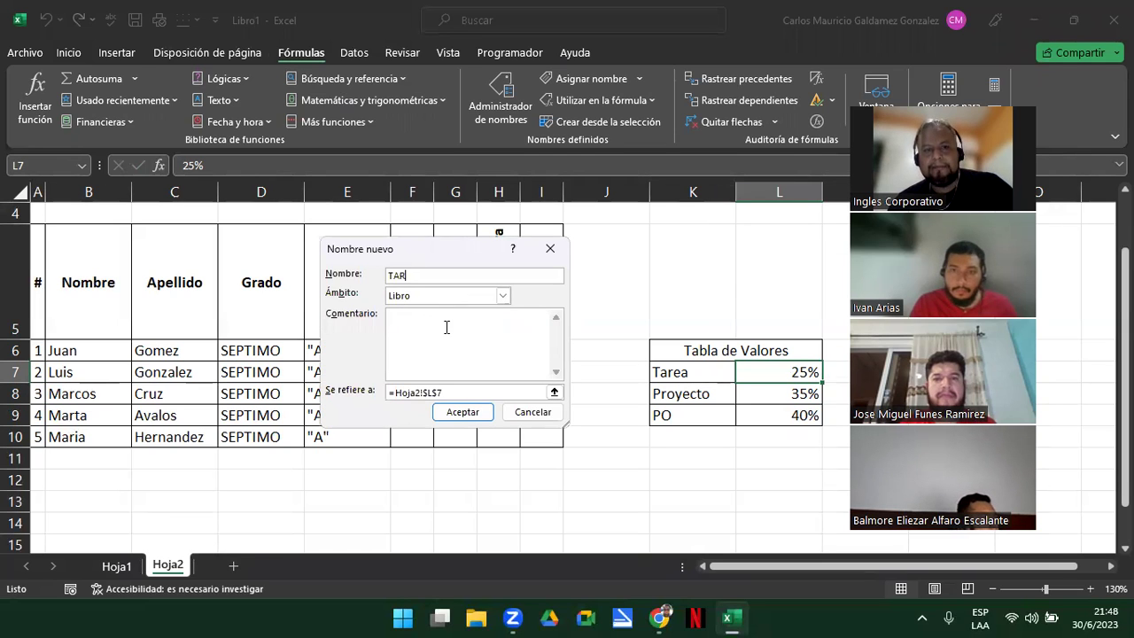
key(Tab)
key(Tab)
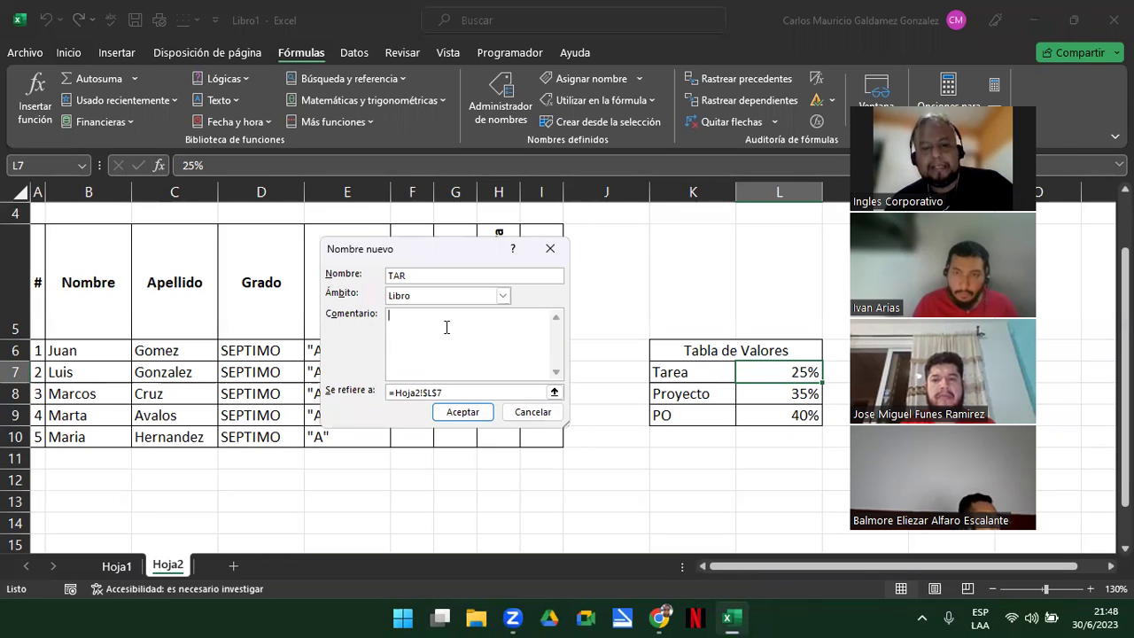
text(orcentaje de las tareas)
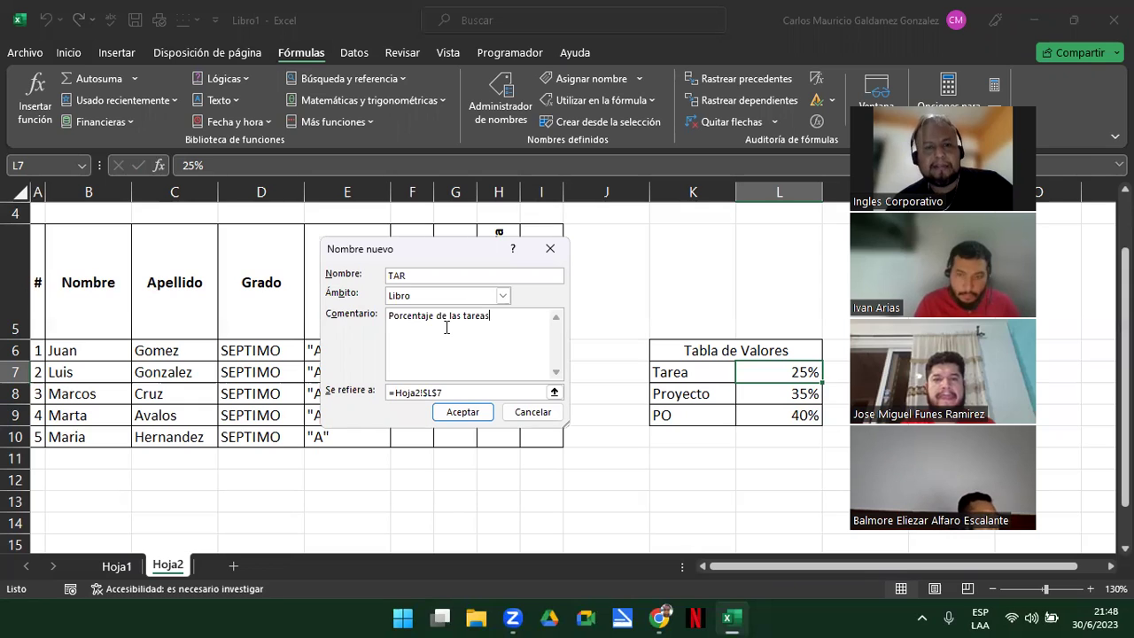
click(463, 410)
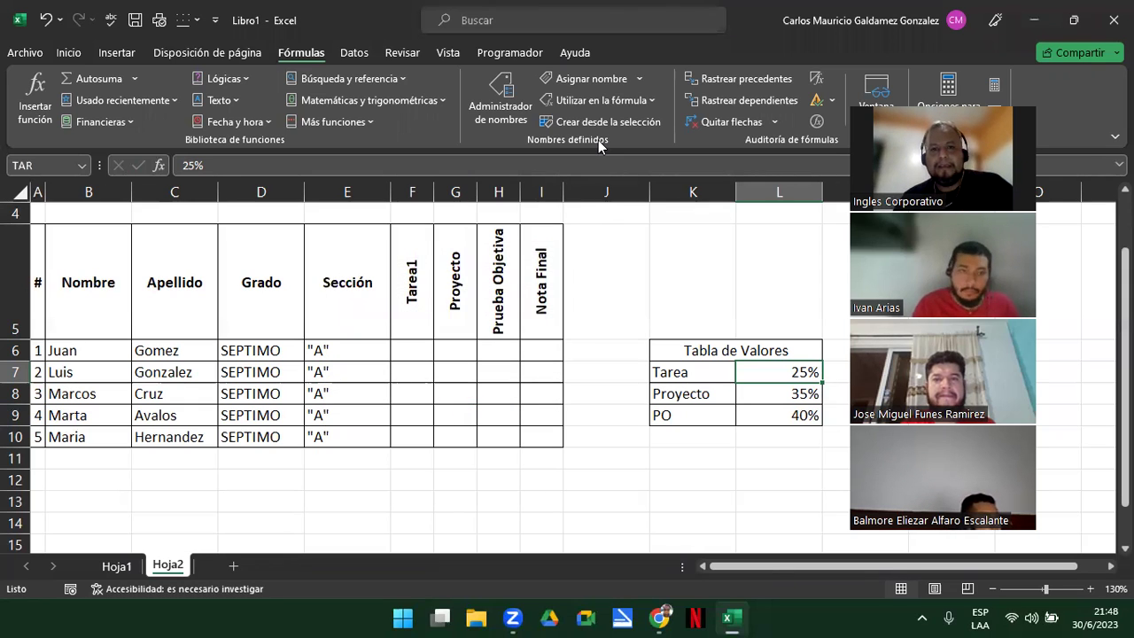
Step: Name the Proyecto weight cell L8 as PRO with a 'Porcentaje…' comment
click(743, 396)
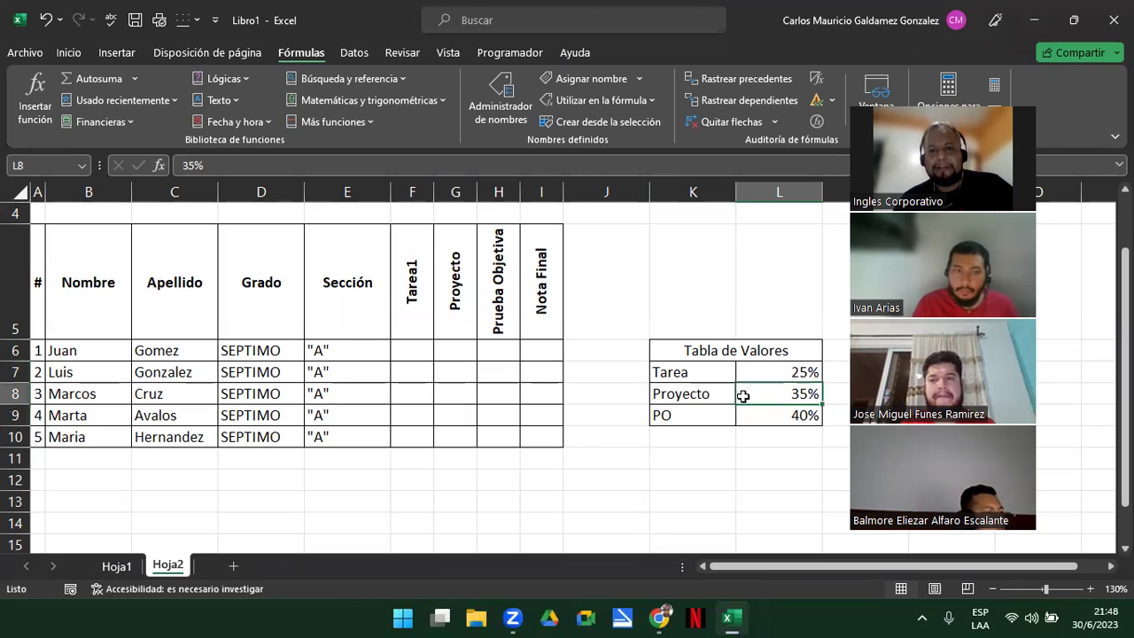
click(580, 80)
text(PRO)
key(Tab)
key(Tab)
text(Porcentaje del Proyecto)
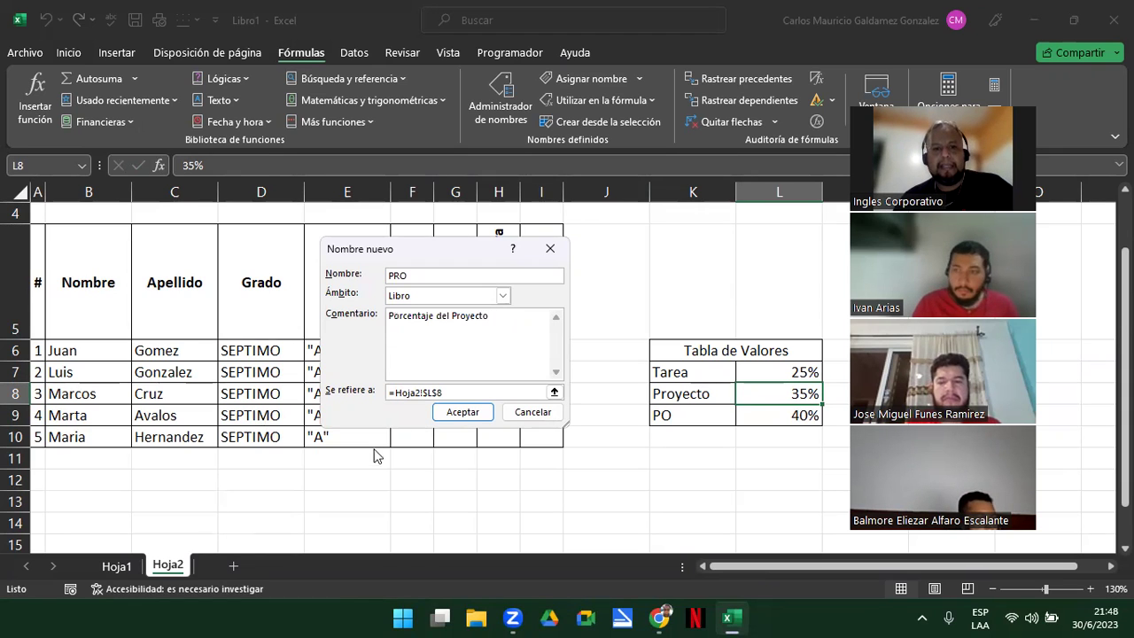
click(451, 413)
Step: Name cell L9 as PO with the comment 'Porcentaje de la Prueba Objetiva'
click(763, 412)
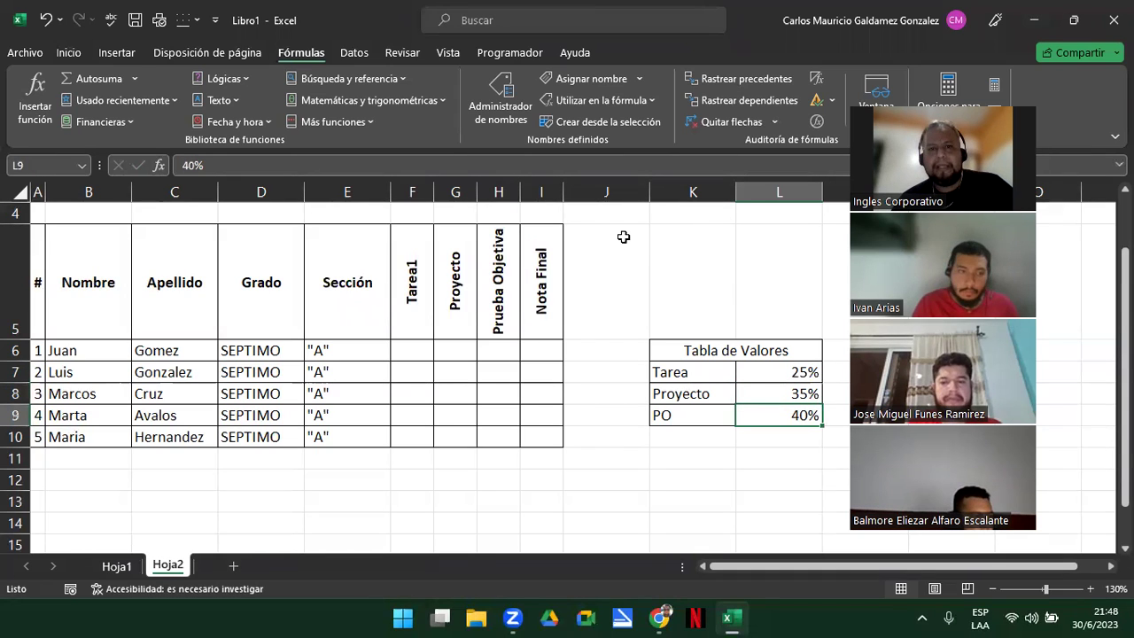
click(584, 81)
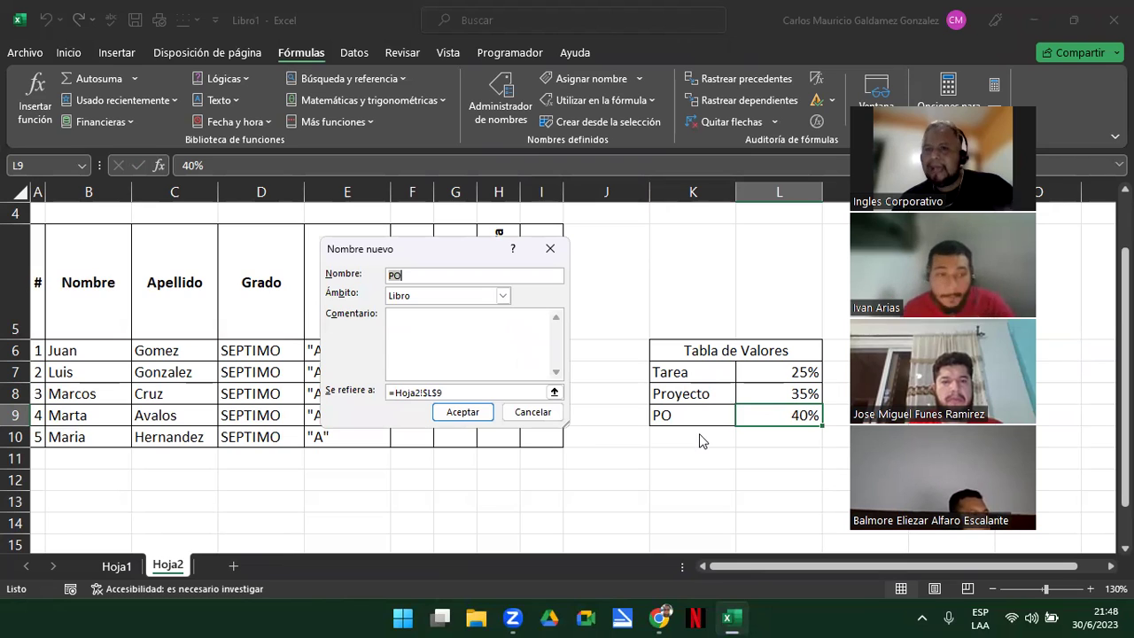
click(490, 357)
text(Porcentaje de la Prueba)
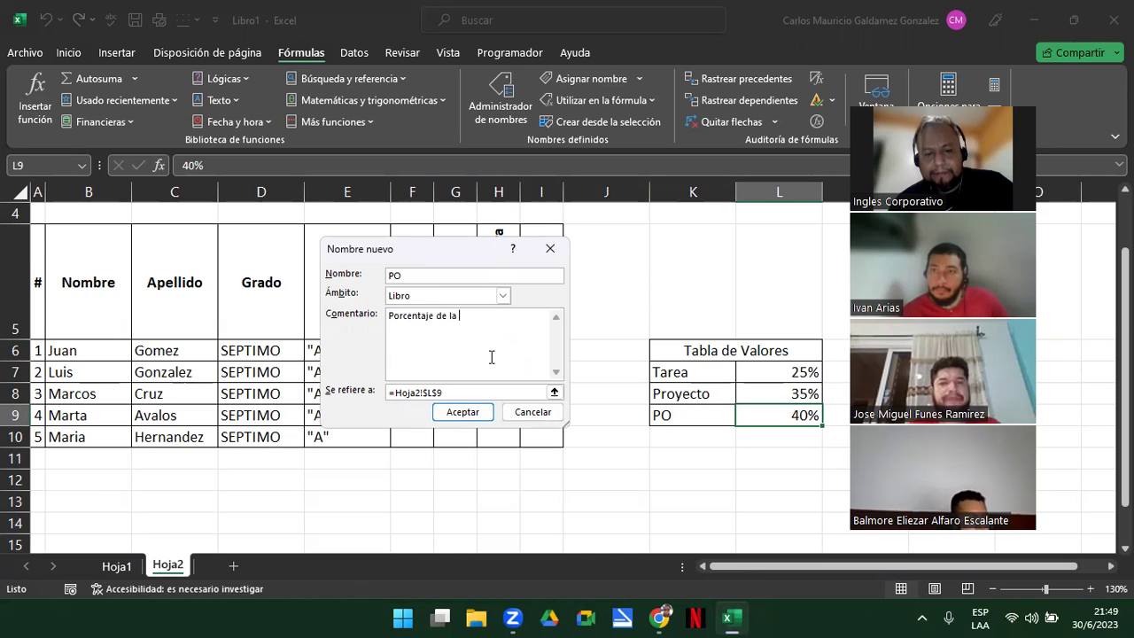
text( Objetiva)
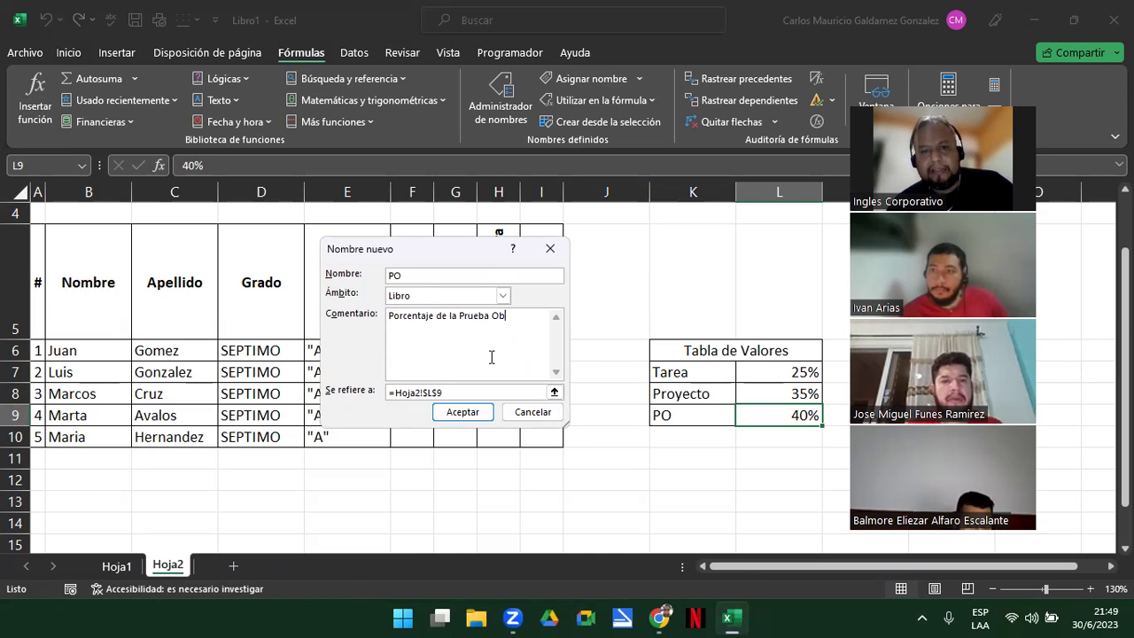
click(458, 411)
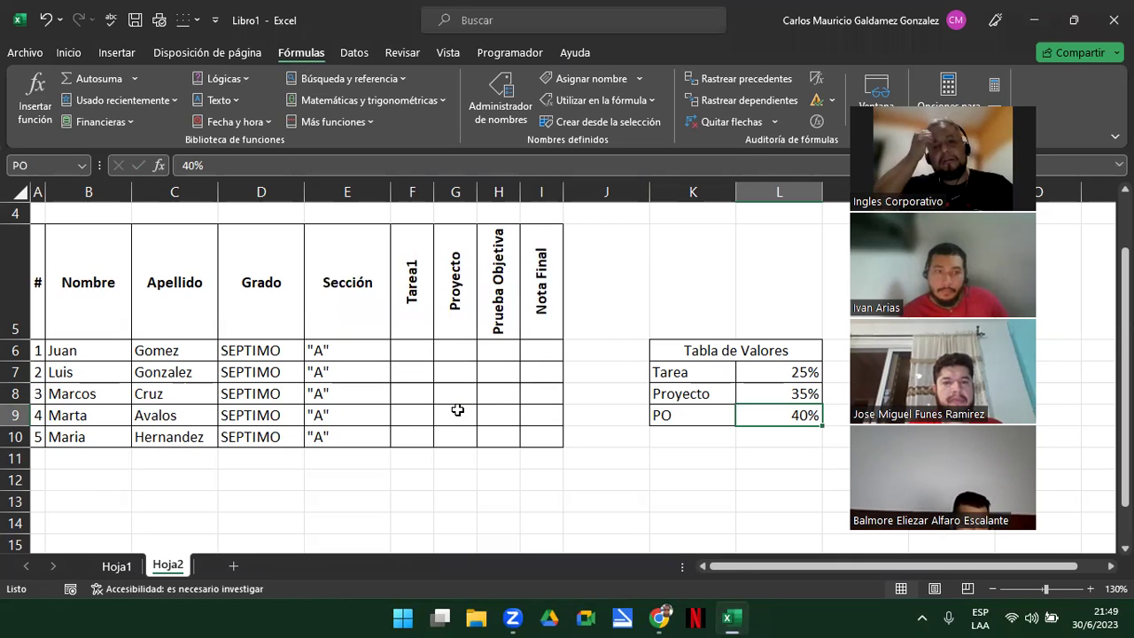
Step: Enter =F6*TAR+G6*PRO+H6*PO as Juan's Nota Final in cell I6
click(529, 353)
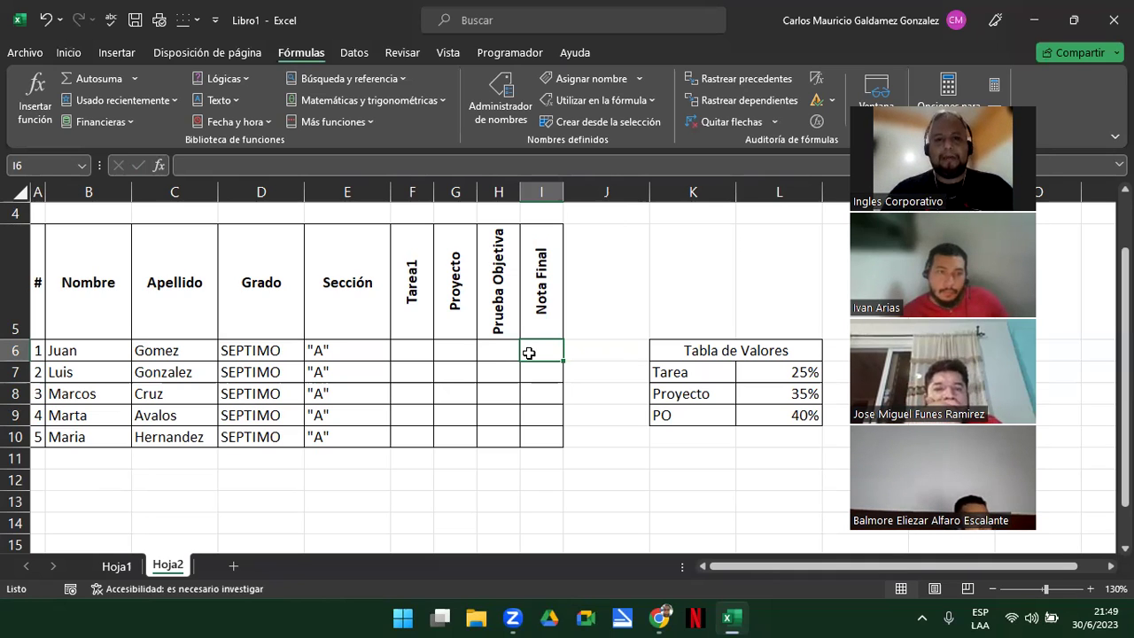
text(=)
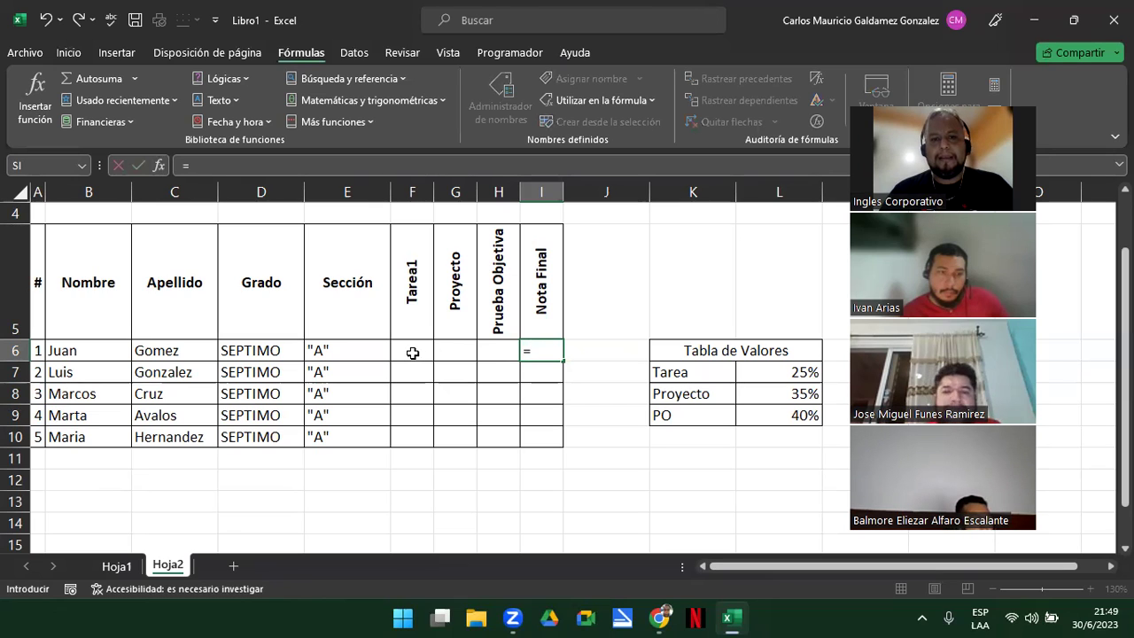
click(410, 353)
text(*)
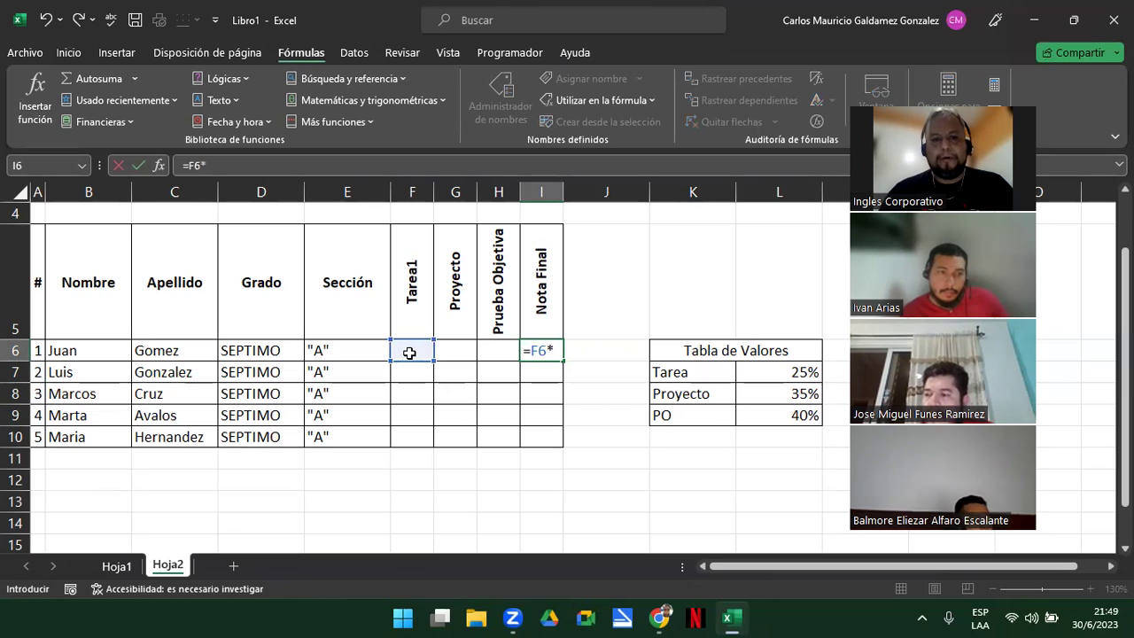
text(TAR)
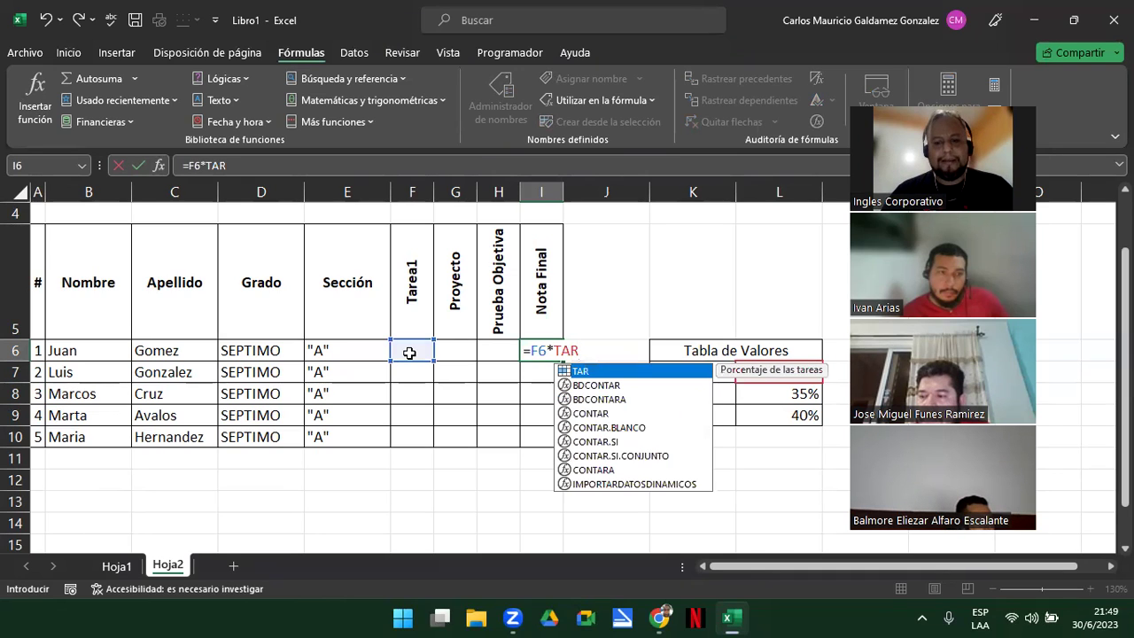
text(+)
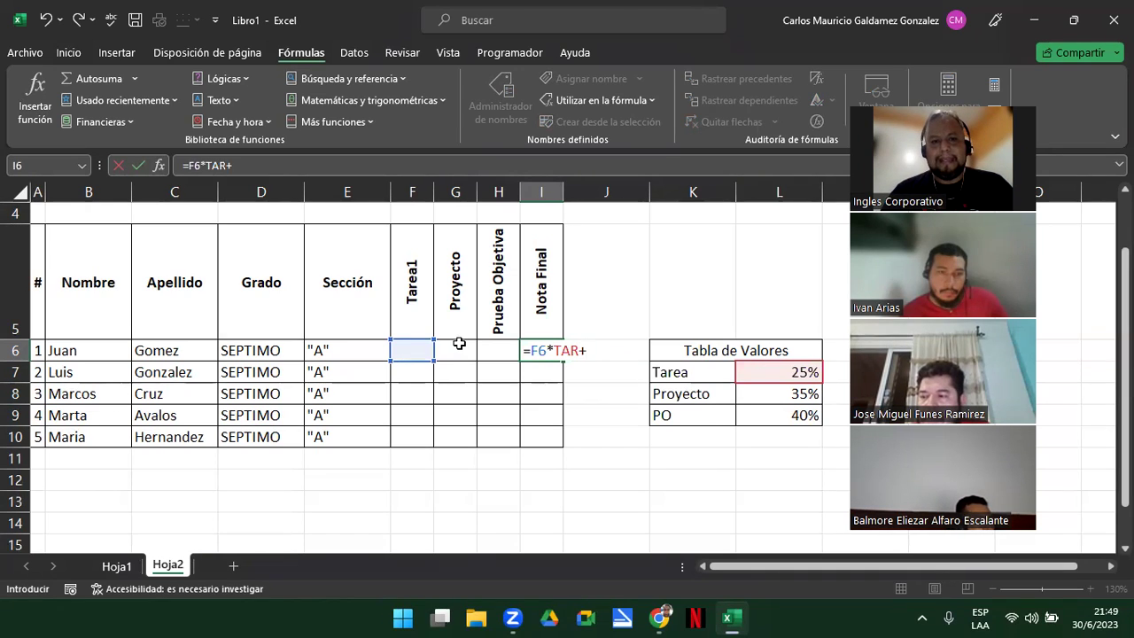
click(456, 349)
text(*)
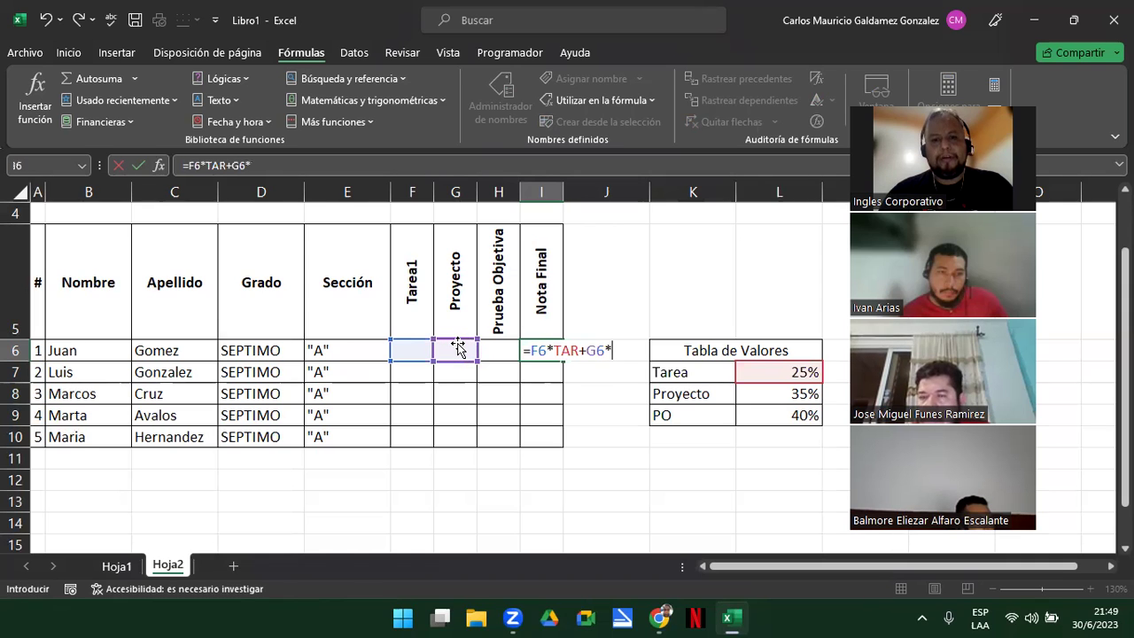
text(PRO)
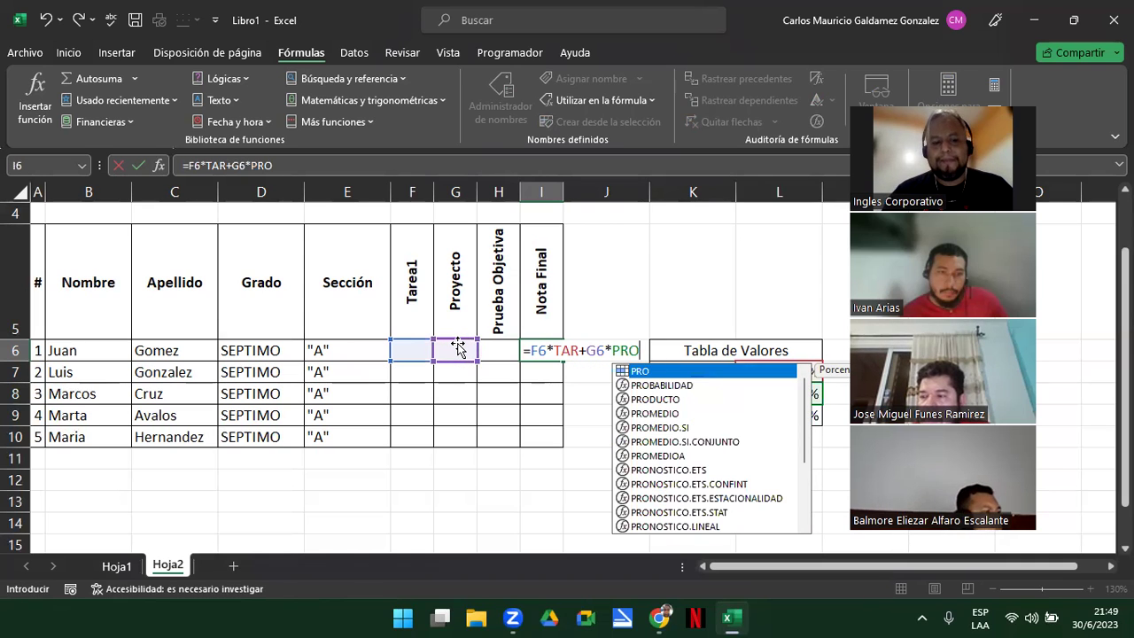
text(+)
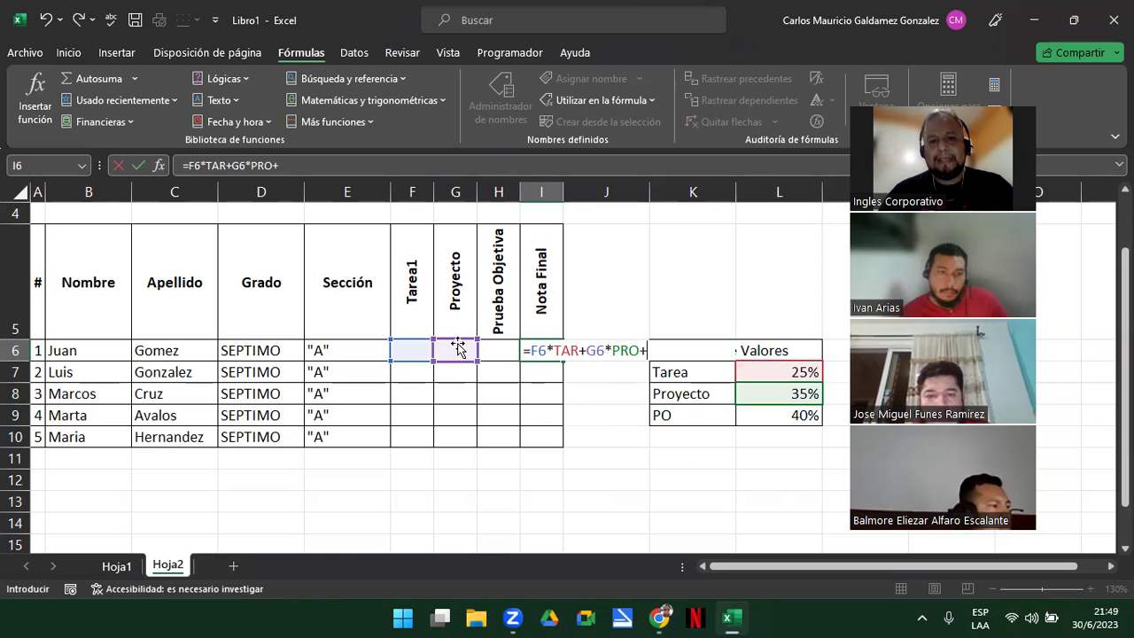
click(493, 346)
text(*PO)
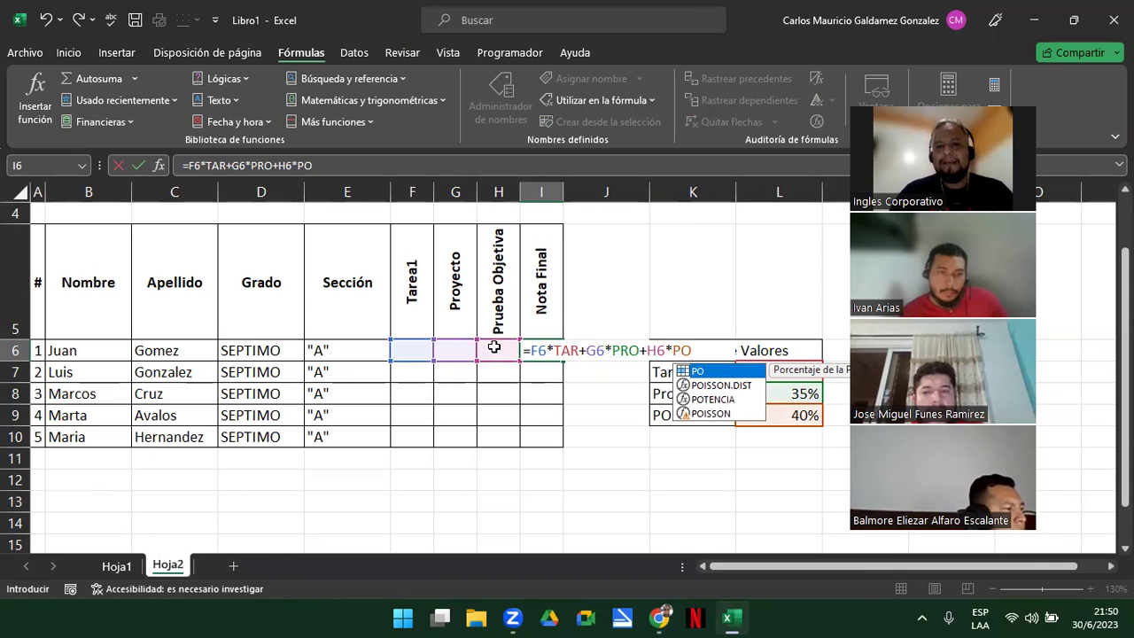
key(Escape)
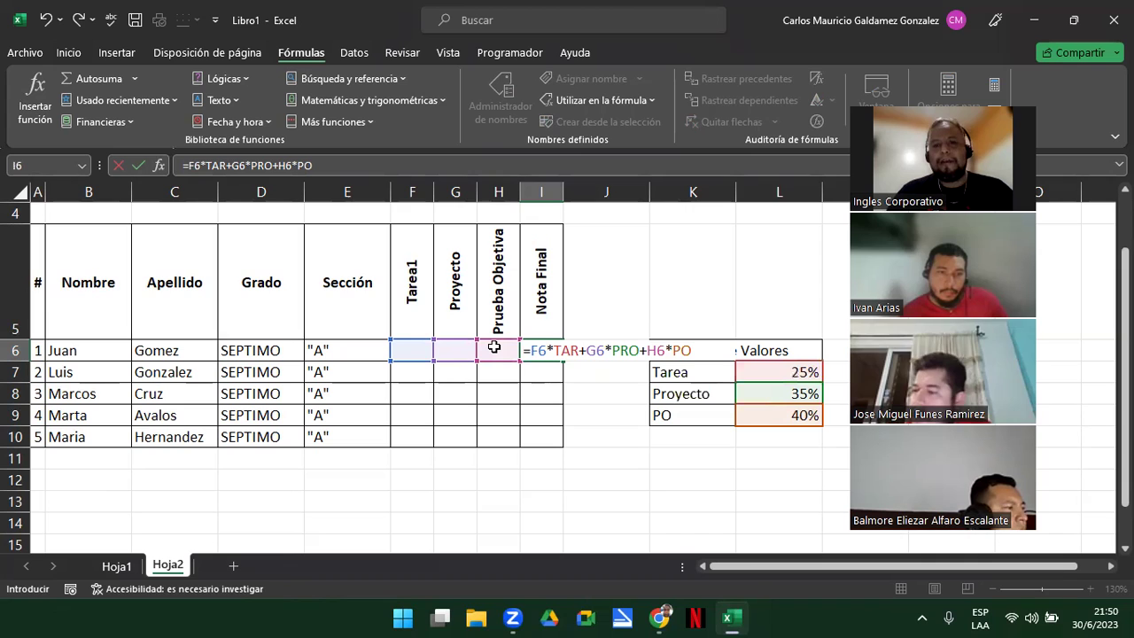
key(Return)
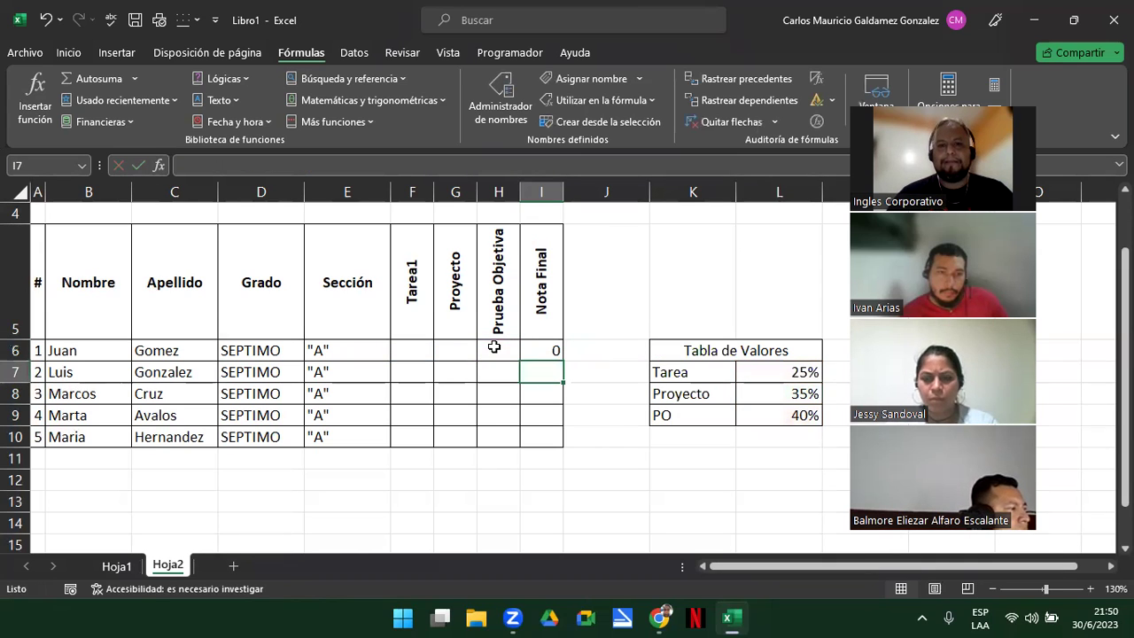
Step: Fill the Nota Final formula down to row 10 and show it with one decimal place
click(546, 353)
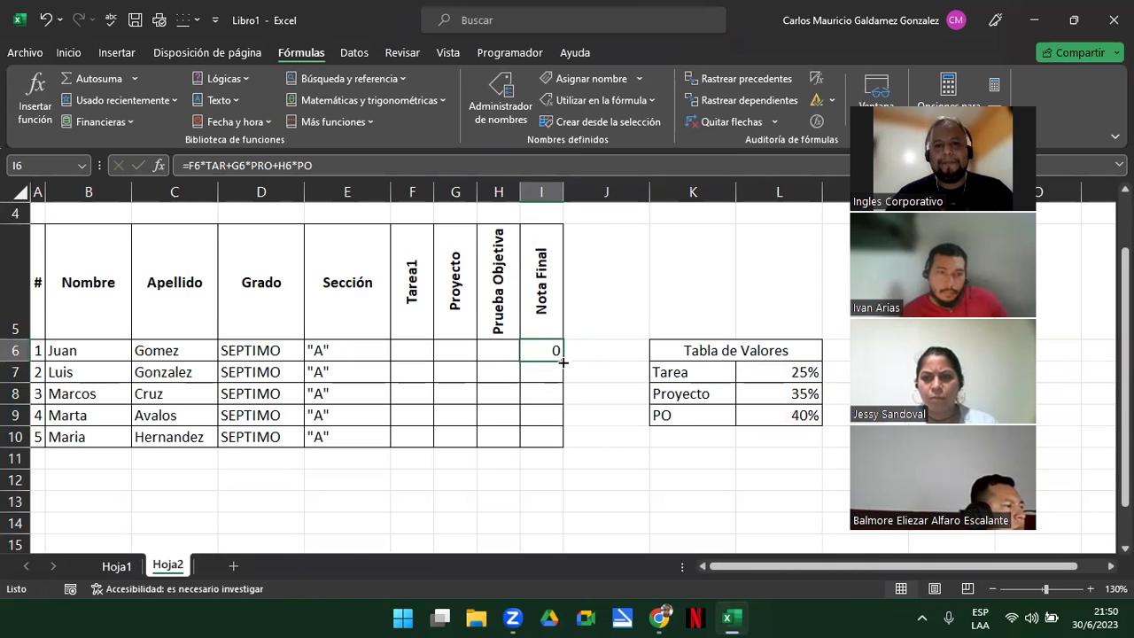
drag(561, 358, 549, 443)
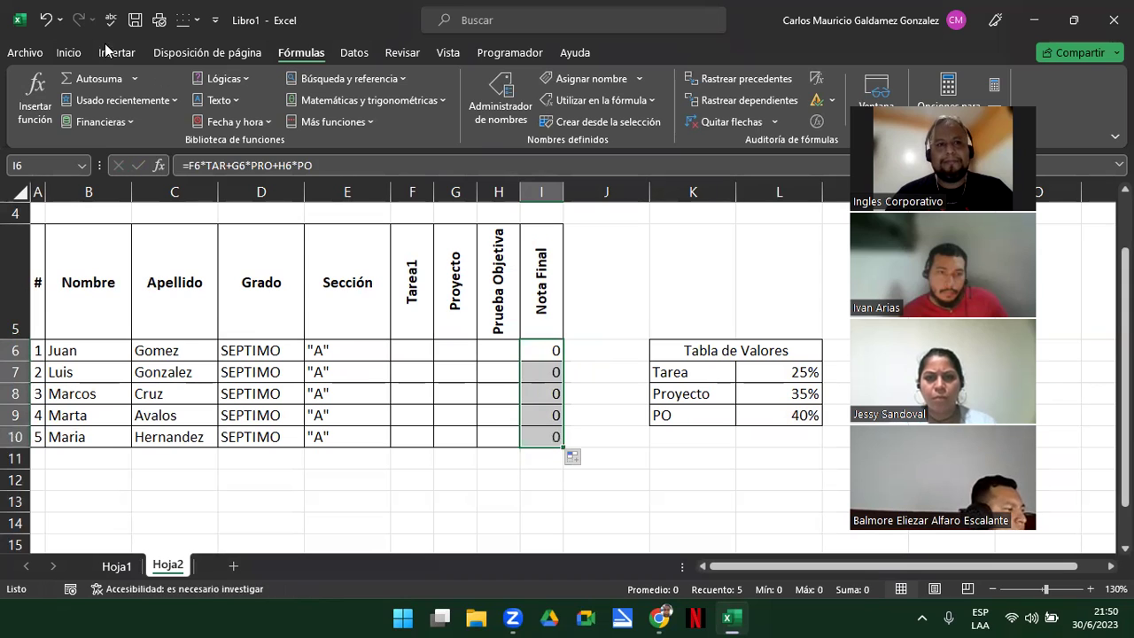
click(73, 53)
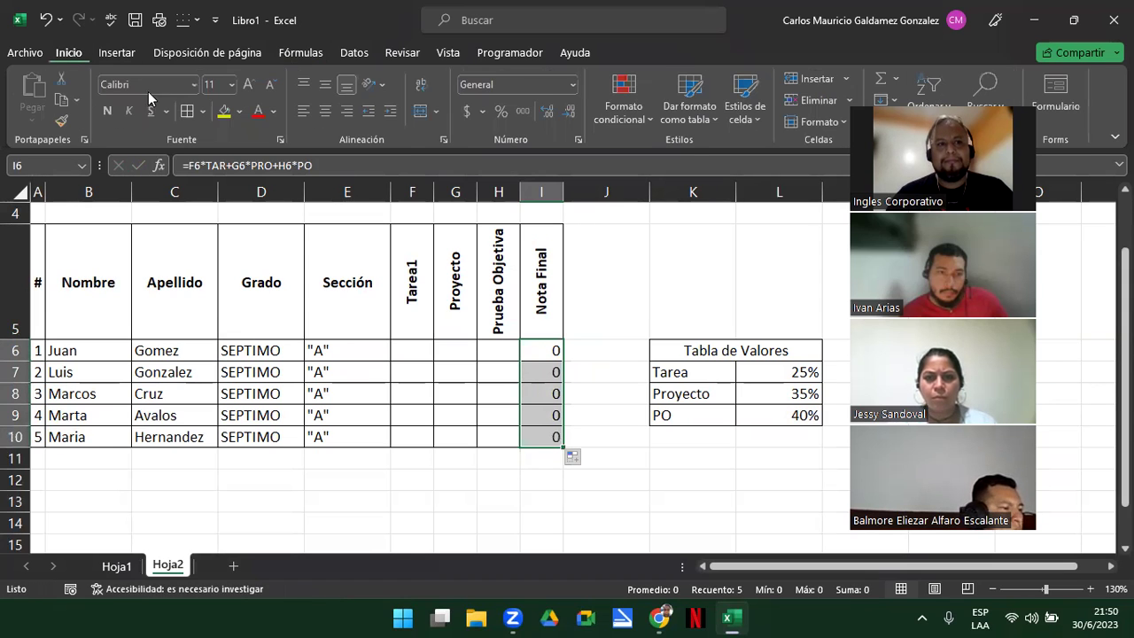
click(550, 110)
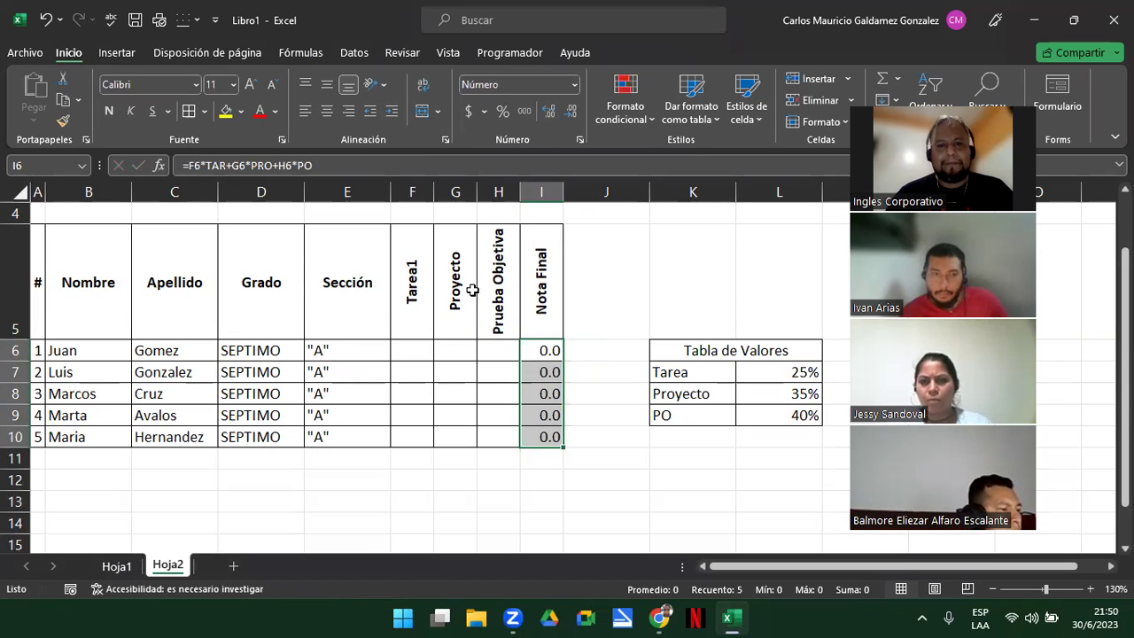
Step: Enter scores 8, 9, 10 for Juan and 6, 6, 6 for Luis
click(416, 353)
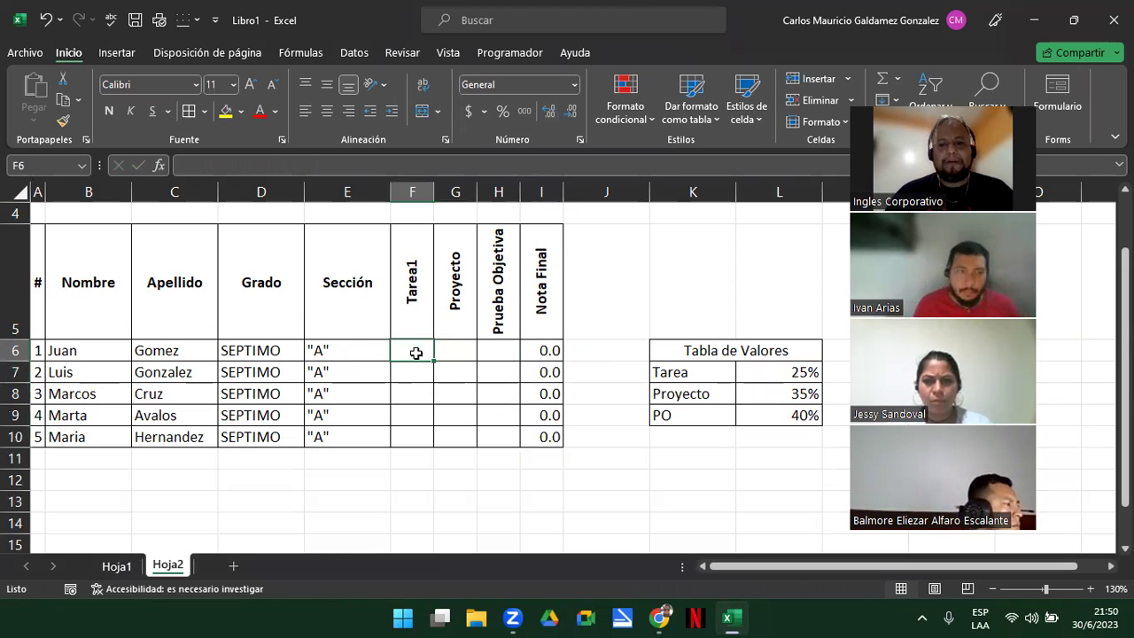
text(8)
key(Tab)
text(9)
key(Tab)
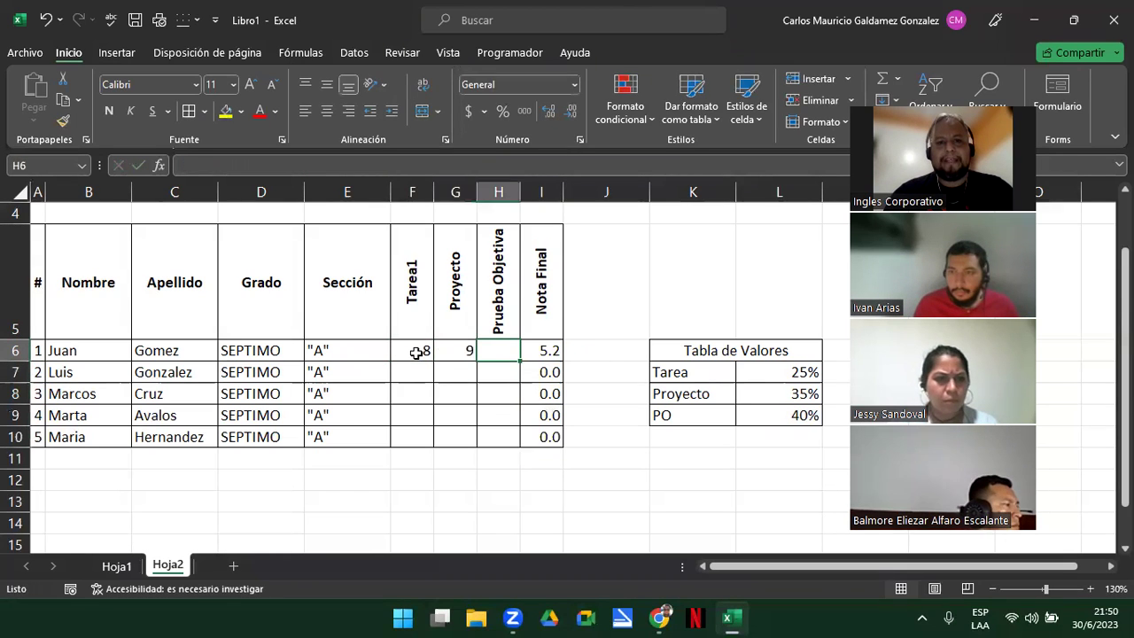
text(10)
key(Return)
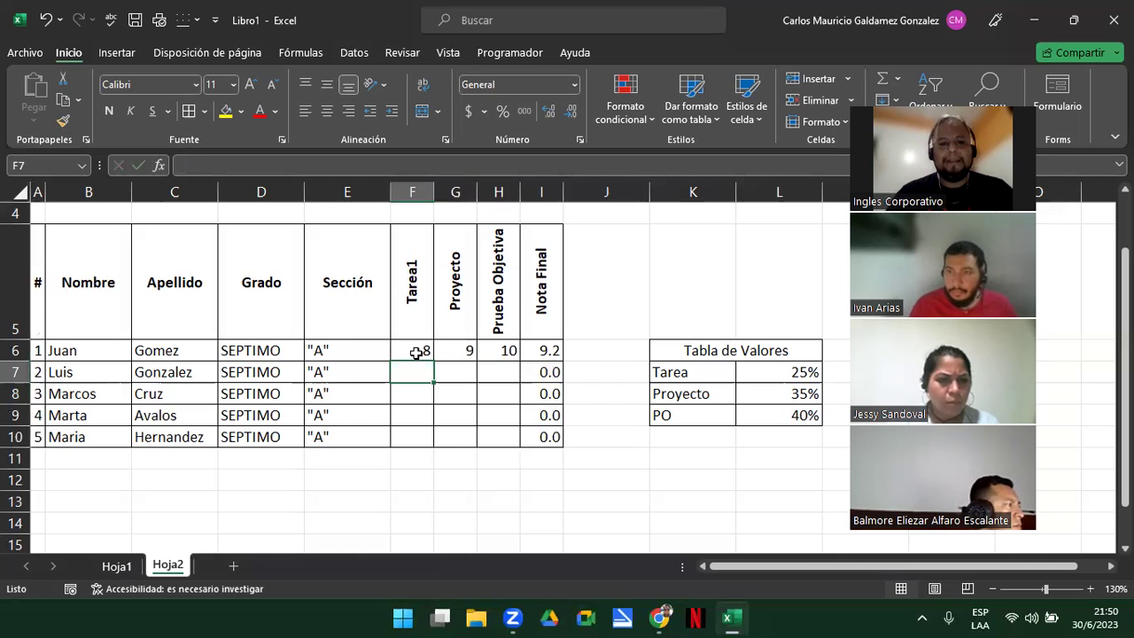
text(6)
key(Tab)
text(6)
key(Tab)
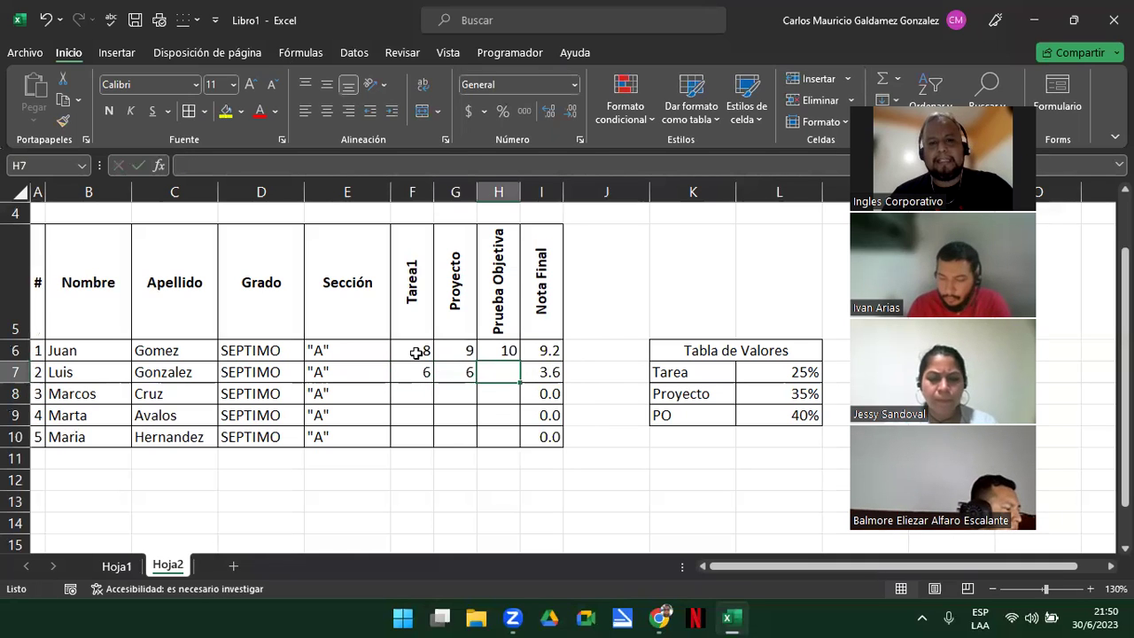
text(6)
key(Return)
Step: Enter scores 7, 8, 9 for Marcos and 8, 8, 10 for Marta
key(Left)
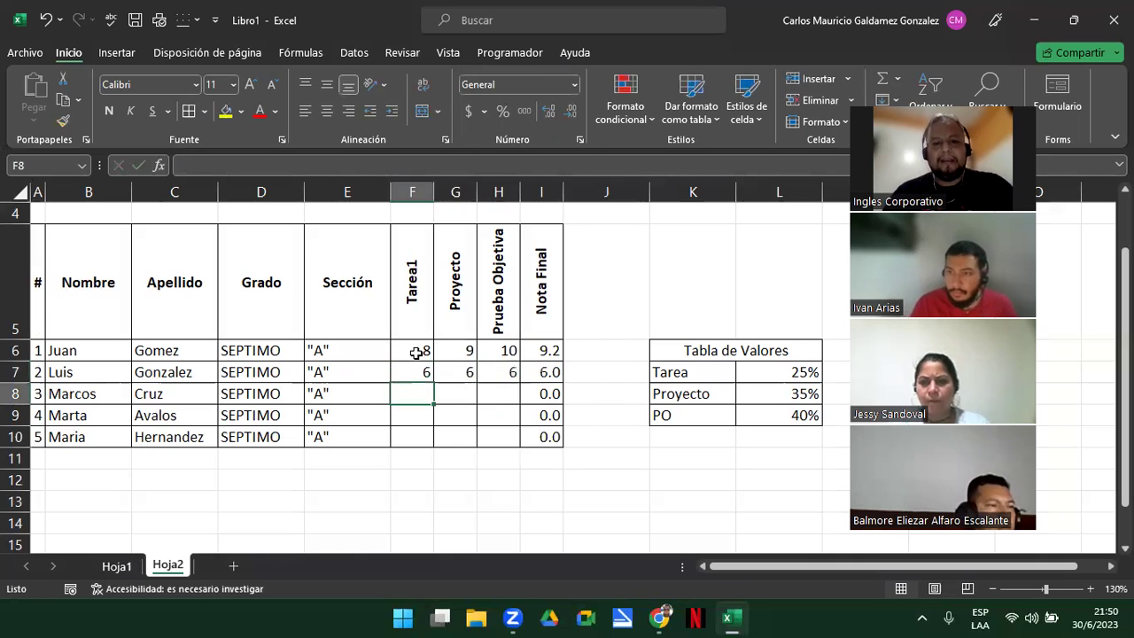
text(7)
key(Tab)
text(8)
key(Tab)
text(9)
key(Return)
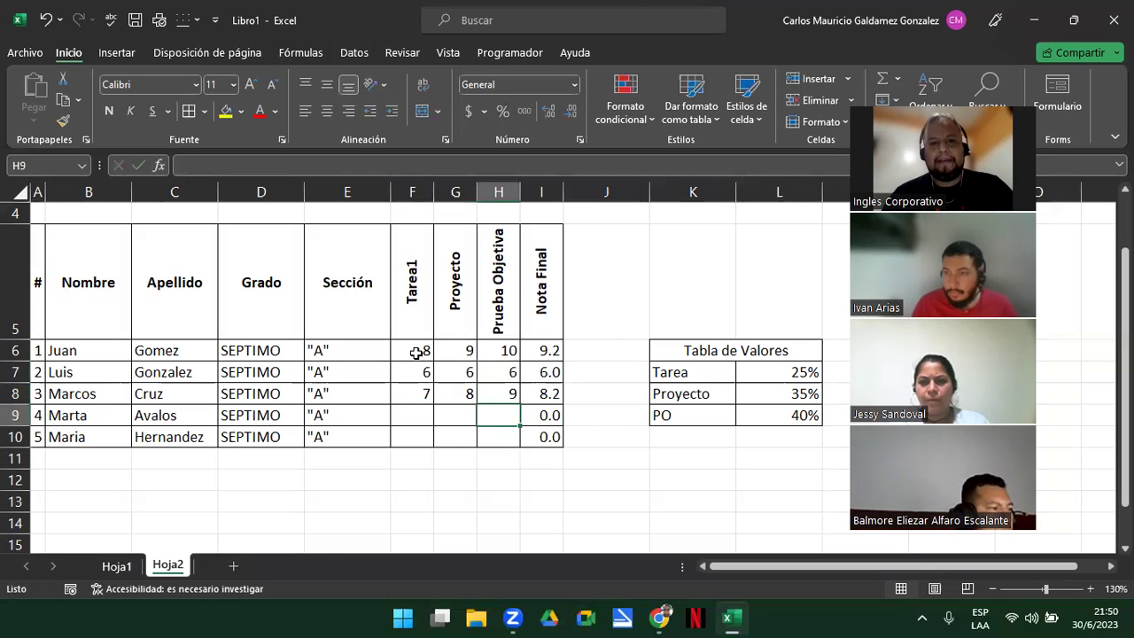
key(Left)
Step: Enter scores 4, 8, 10 for Maria in row 10 and return to H10
key(Left)
text(8)
key(Tab)
text(8)
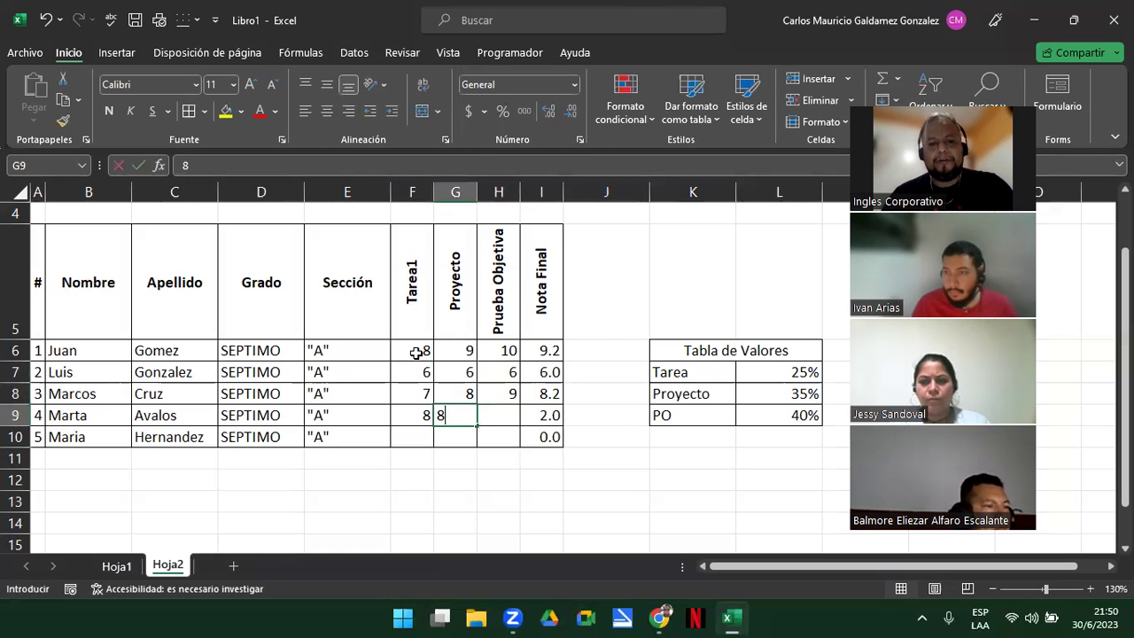
key(Tab)
text(10)
key(Return)
key(Left)
key(Left)
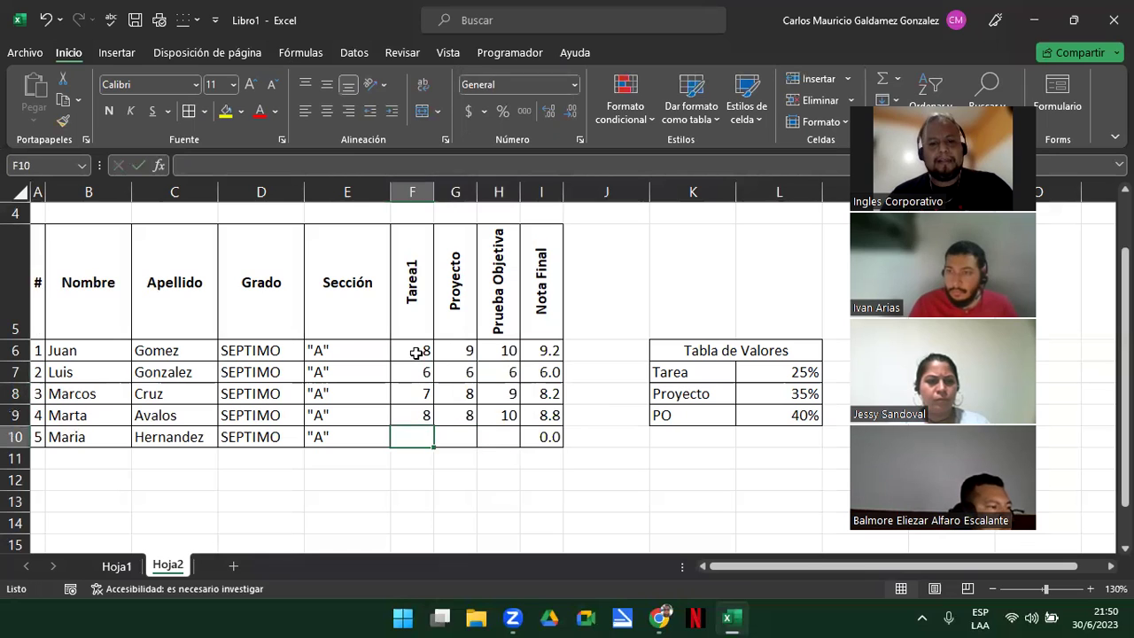
text(4)
key(Tab)
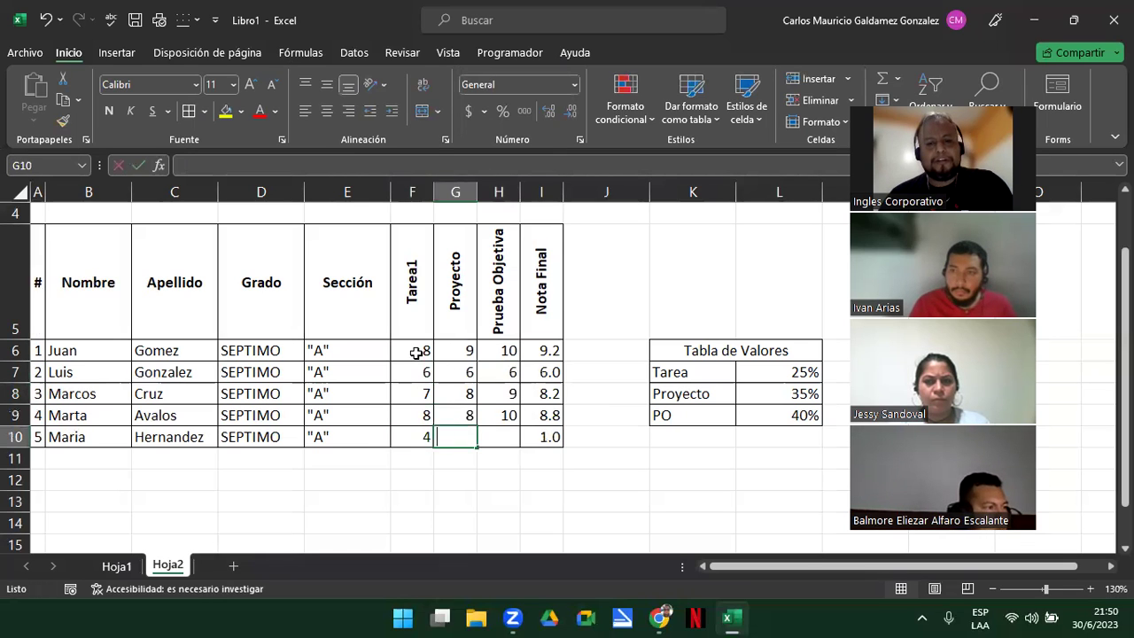
text(8)
key(Tab)
text(10)
key(Return)
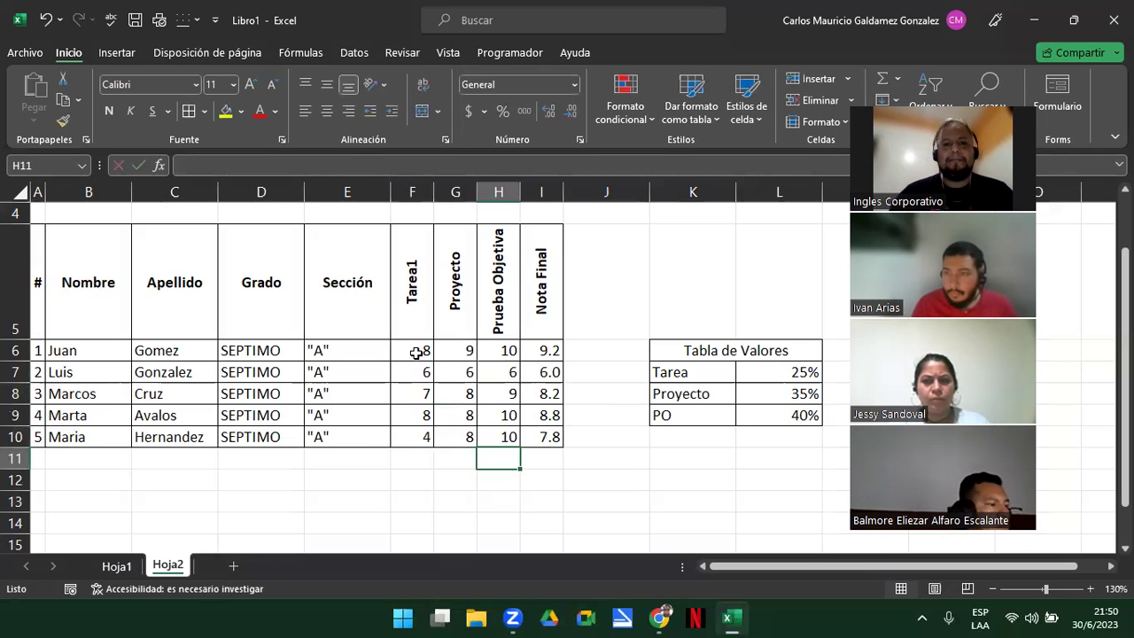
key(Up)
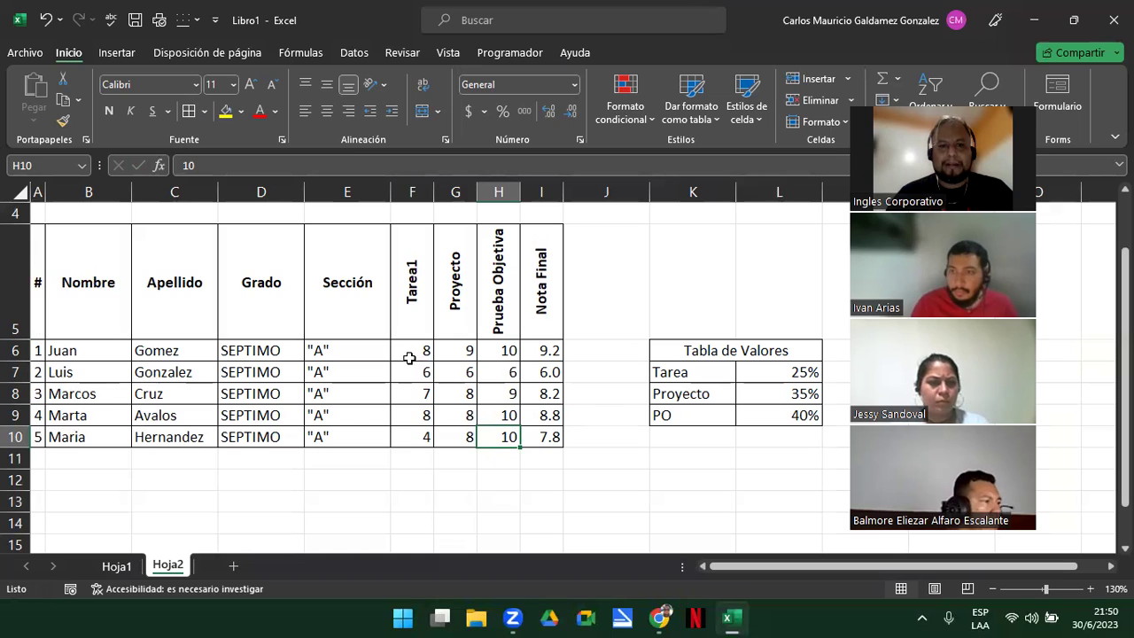
Step: Delete the scores in F7:H10 and open I6's Nota Final formula for editing
drag(415, 374, 492, 436)
key(Delete)
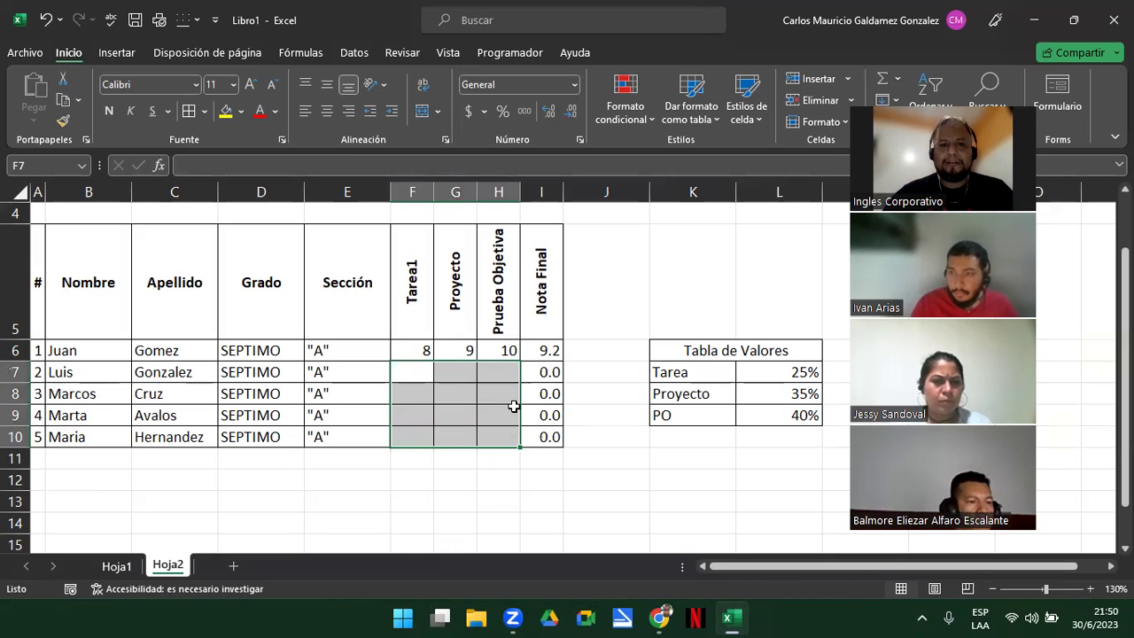
double_click(544, 351)
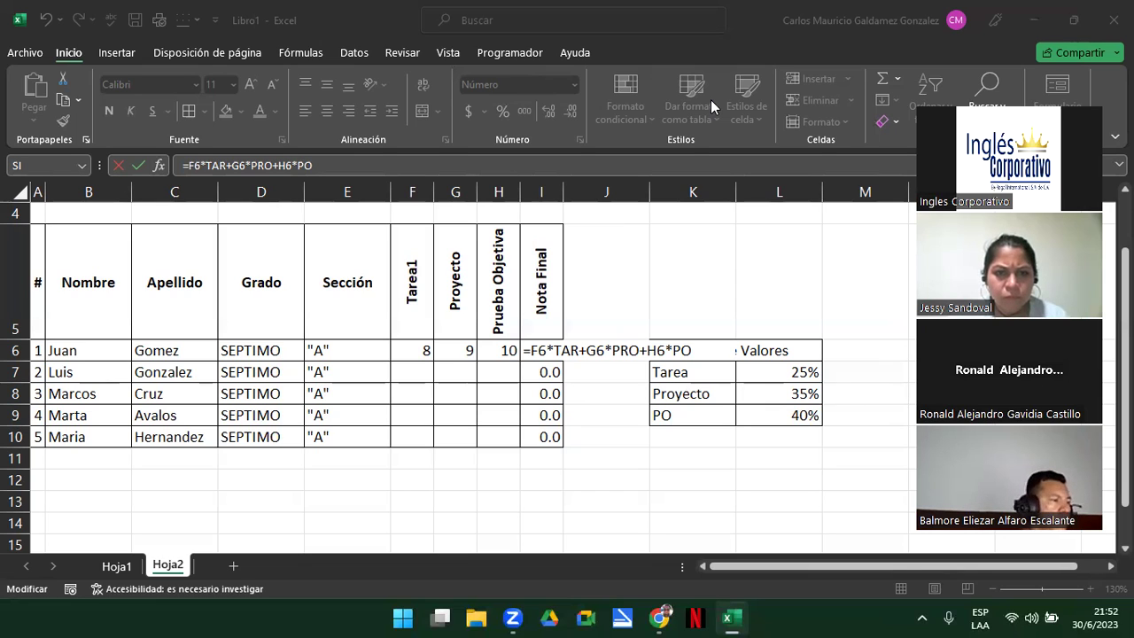
click(552, 352)
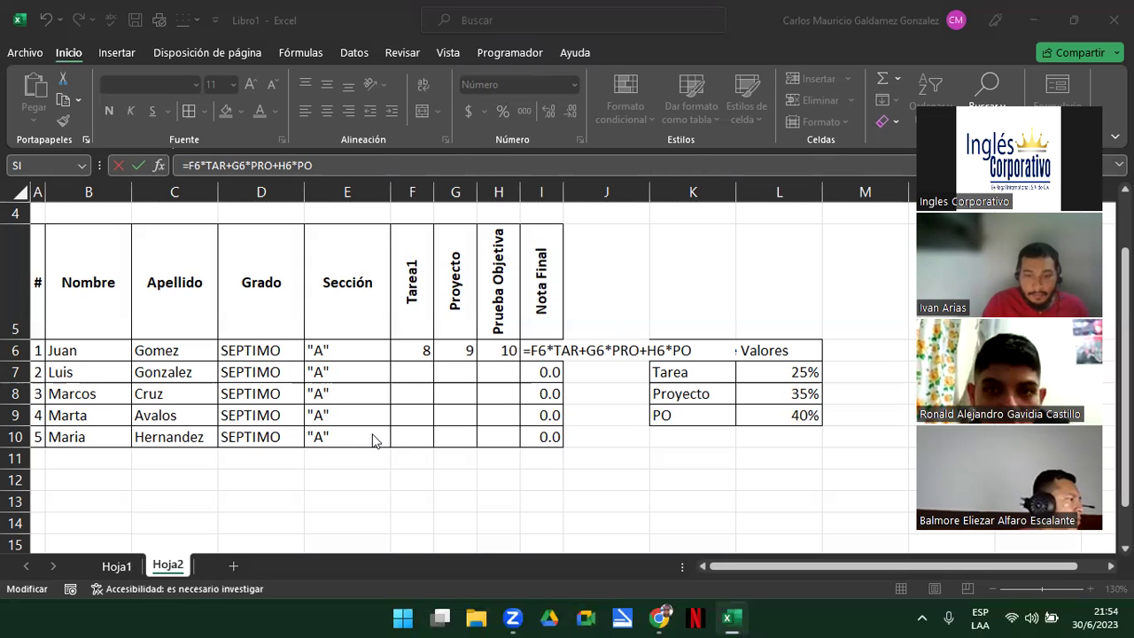
key(alt+shift+t)
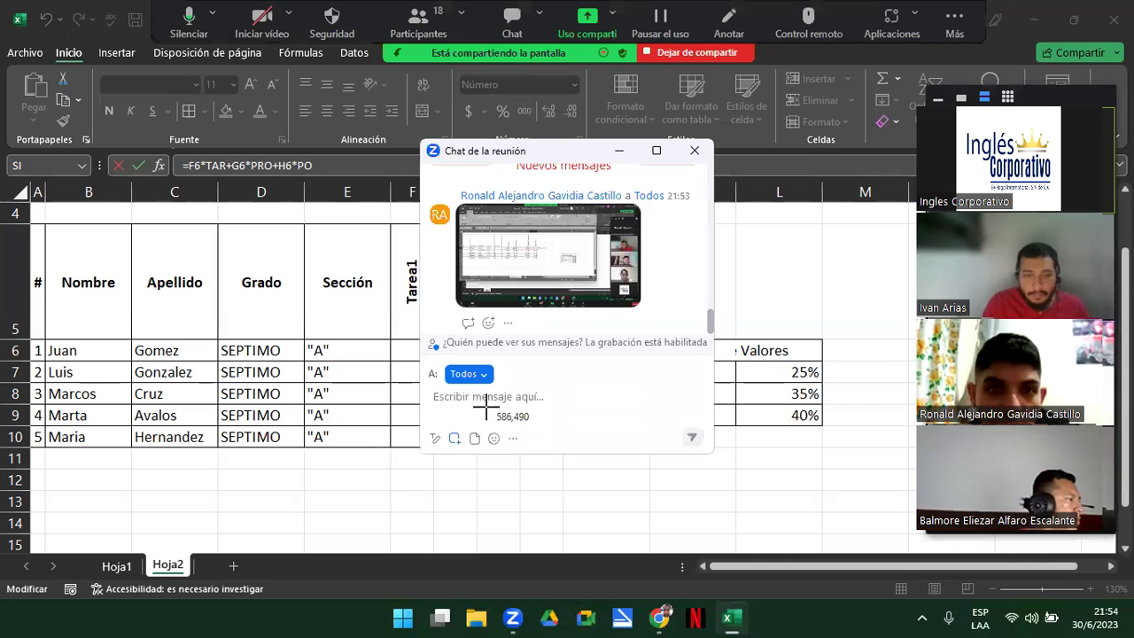
key(Escape)
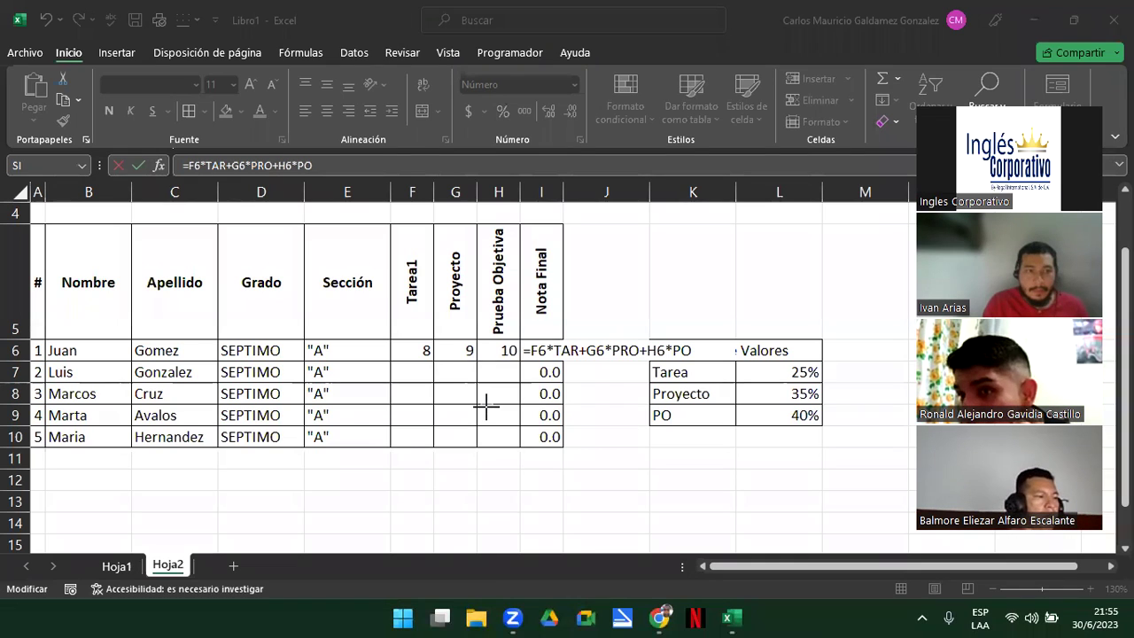
key(super+shift+s)
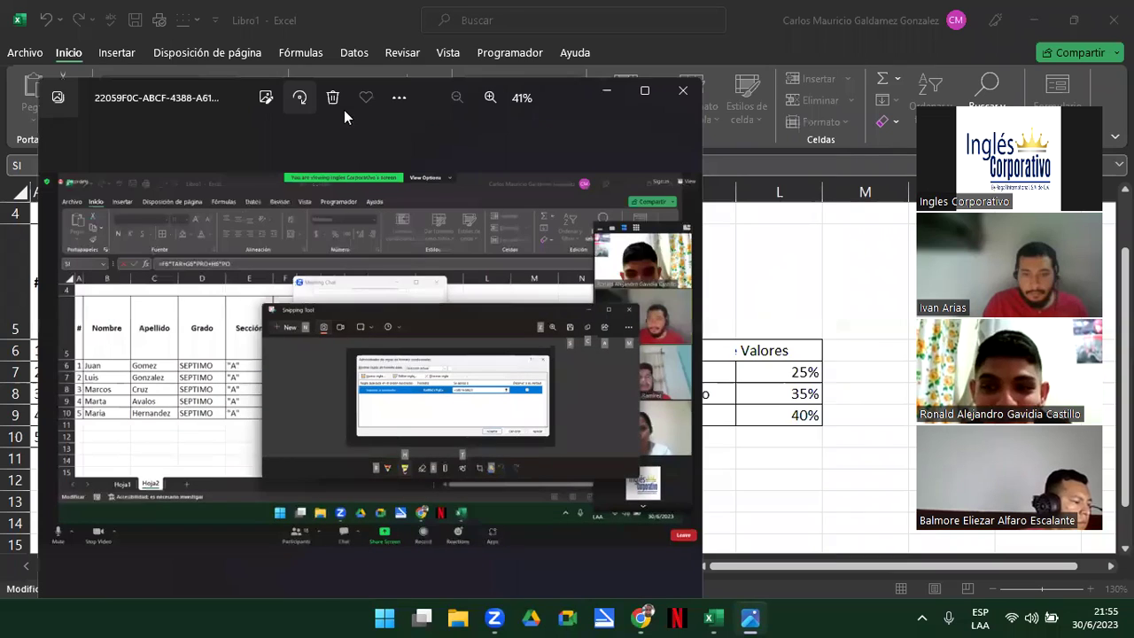
drag(389, 72, 255, 118)
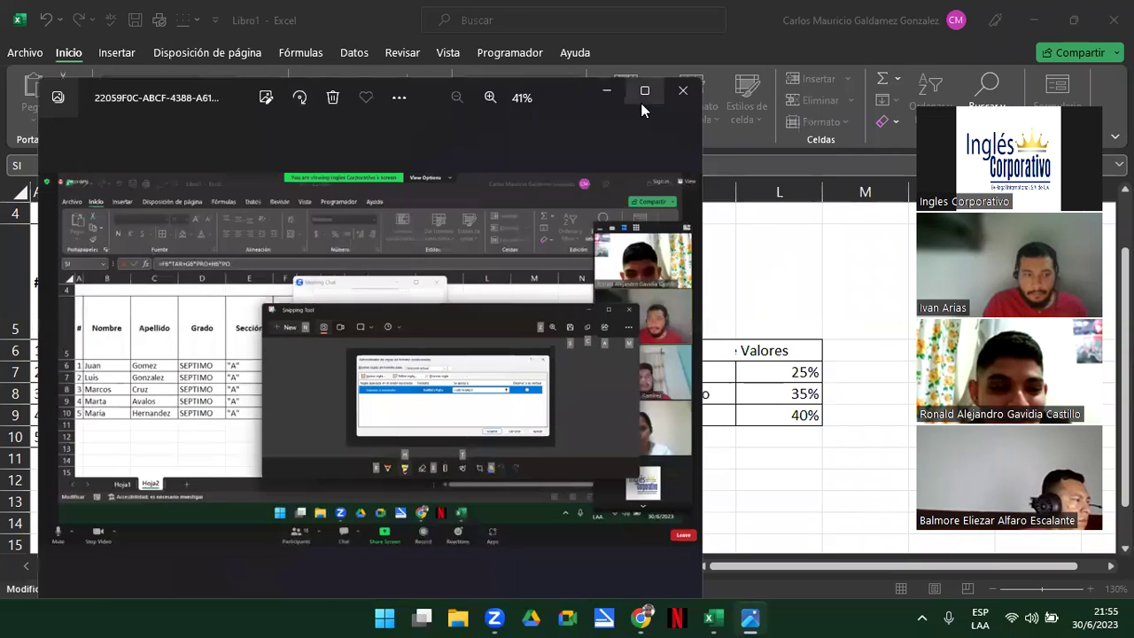
click(673, 95)
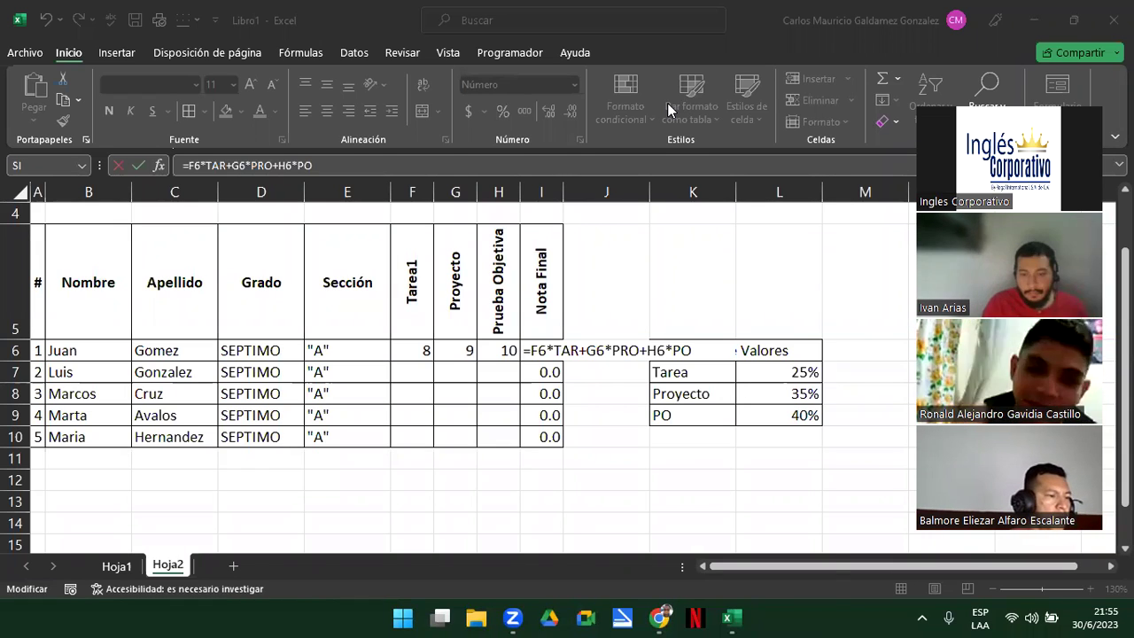
key(super)
text(screen)
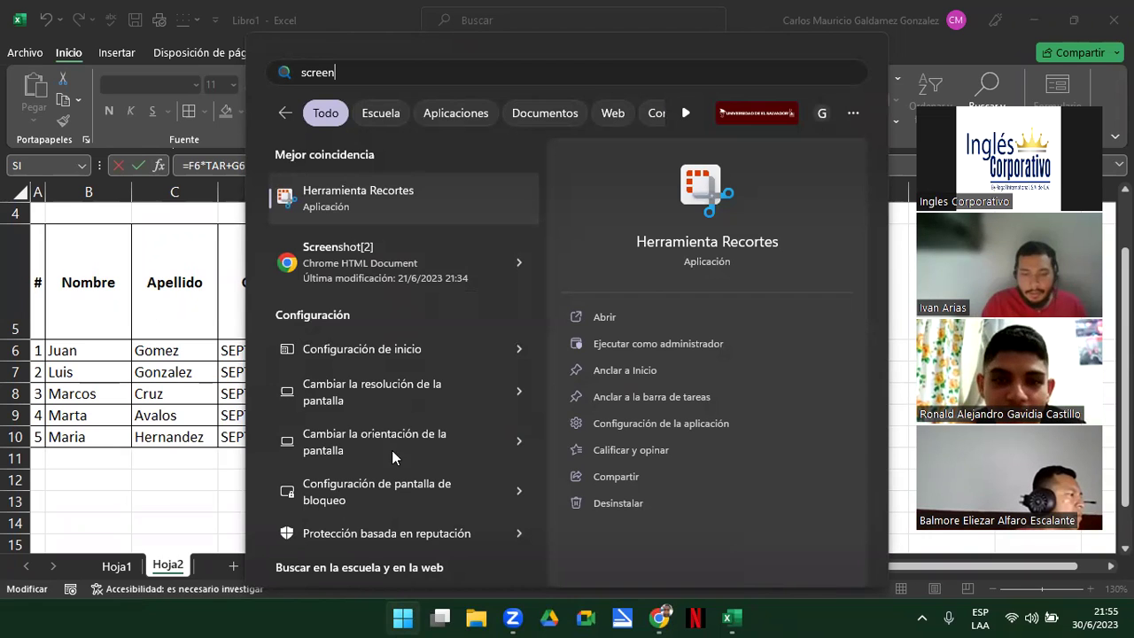
click(410, 207)
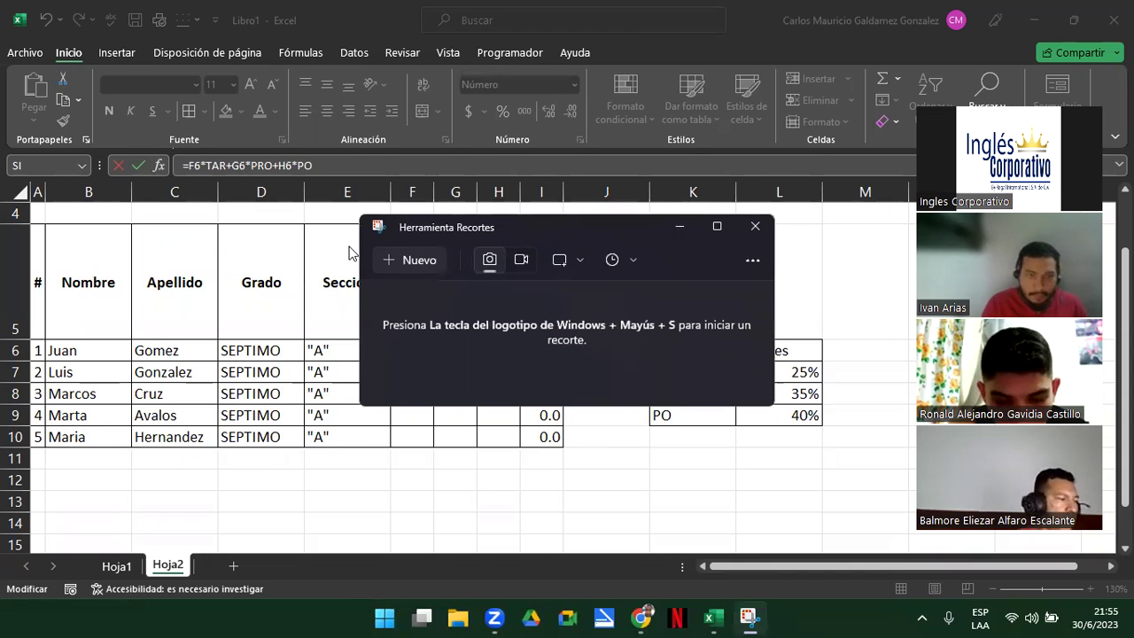
drag(443, 227, 134, 338)
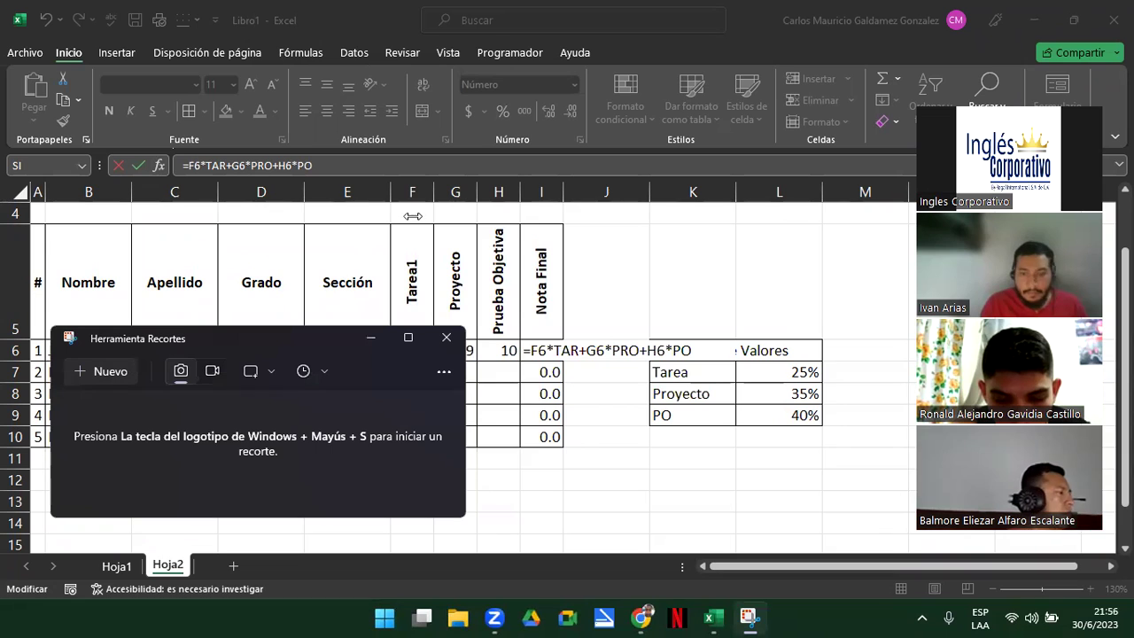
click(446, 338)
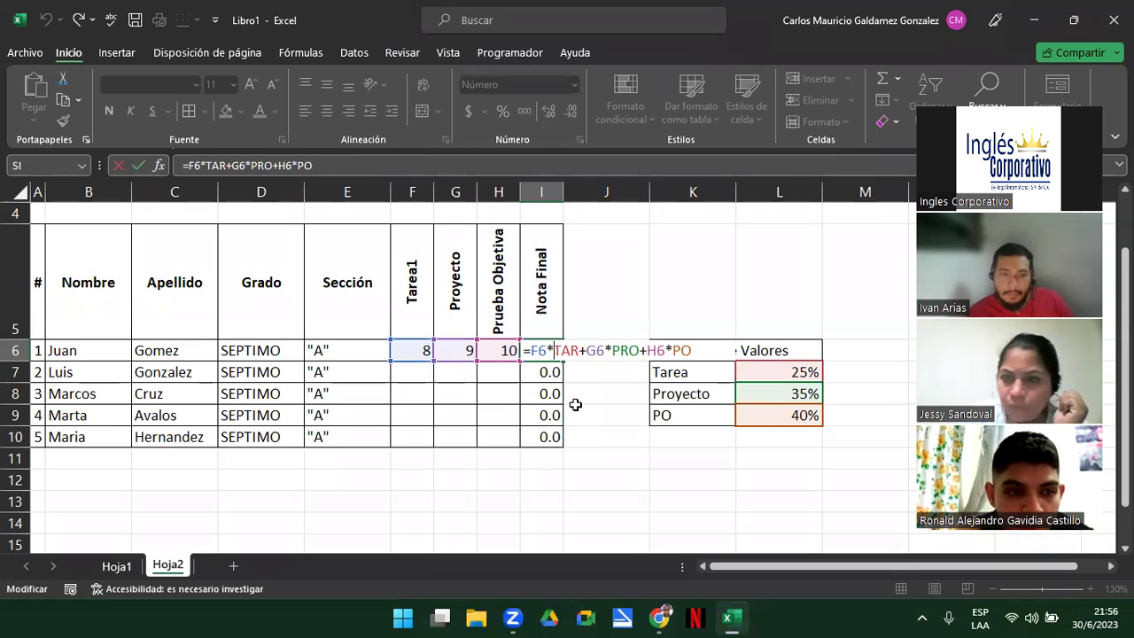
Step: Commit I6's formula, check the named weight cells L7–L9, and reopen I6's formula
key(ctrl+Return)
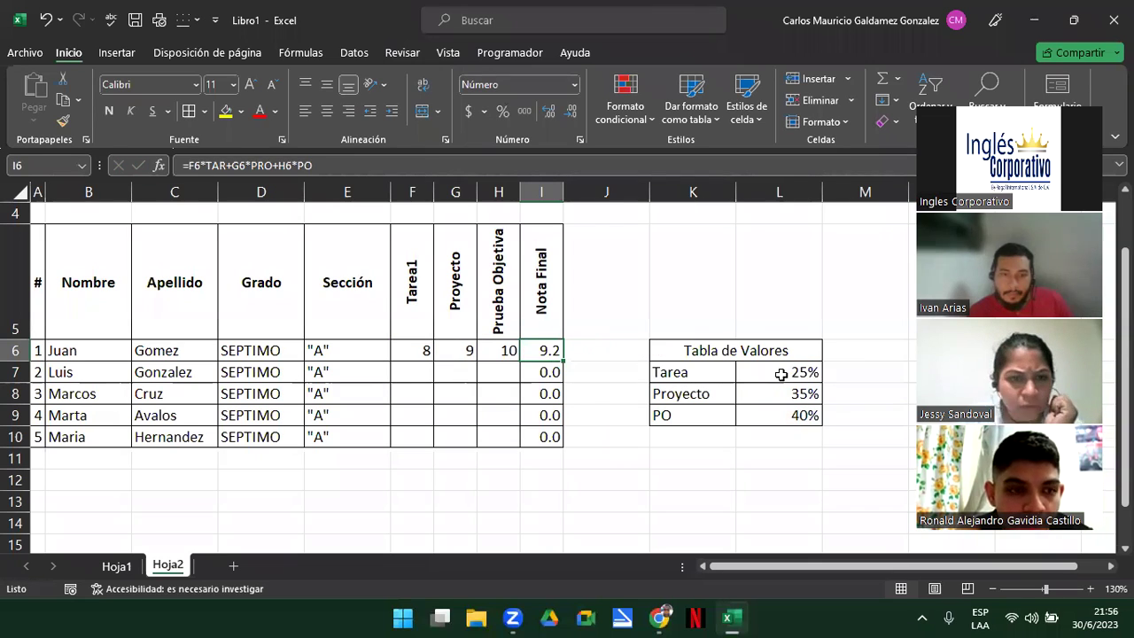
click(783, 372)
click(787, 393)
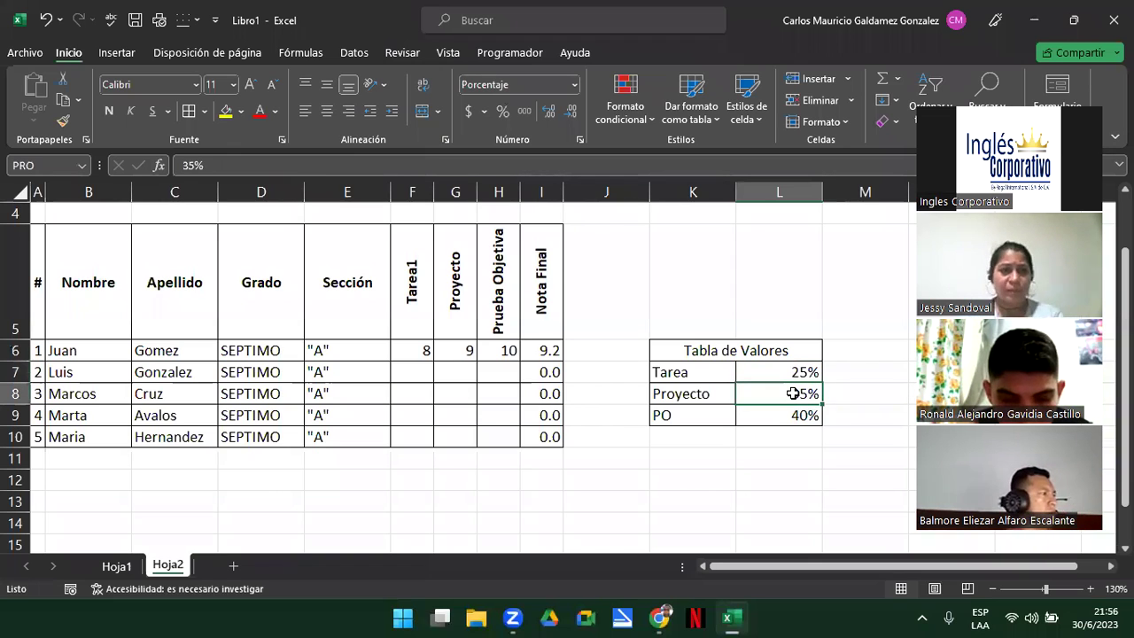
click(786, 415)
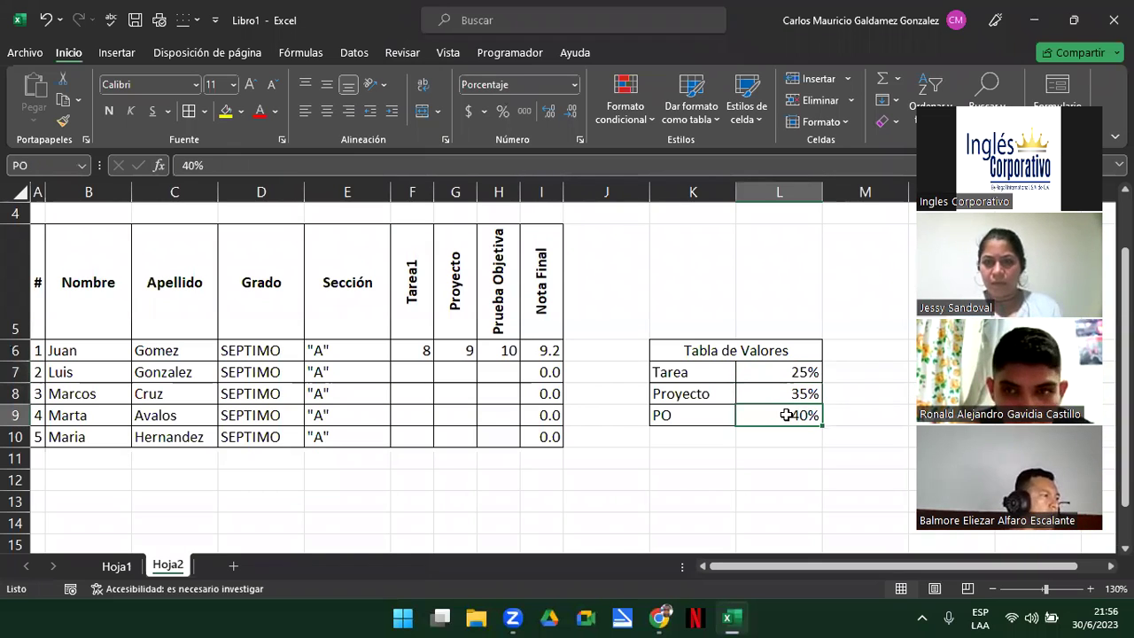
double_click(533, 351)
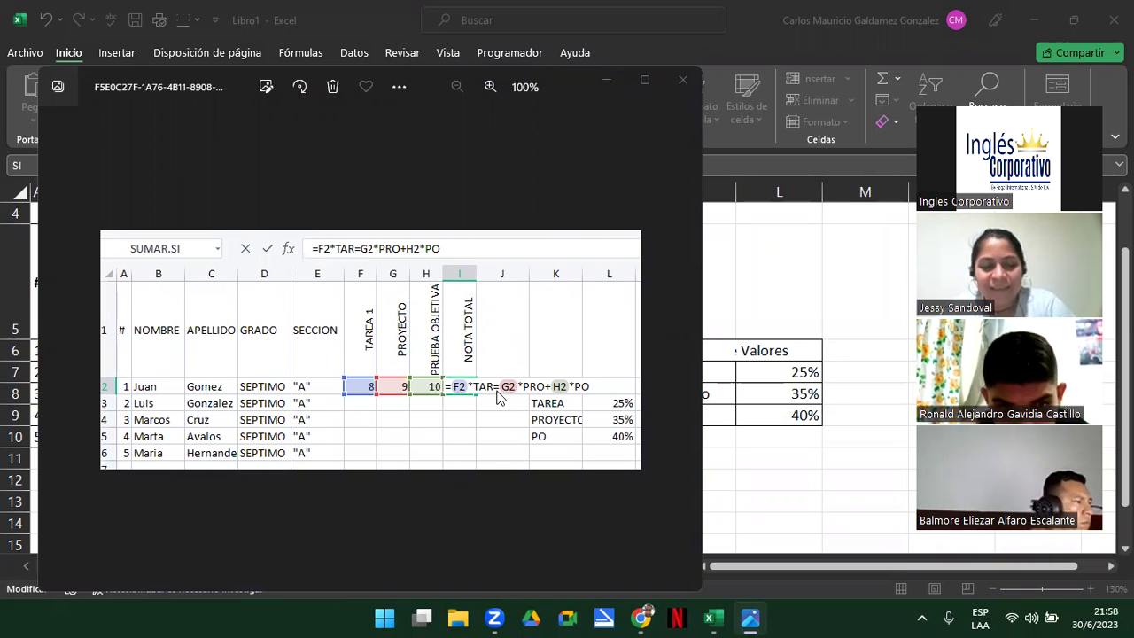
Step: Close the reference picture and recommit I6 so Juan's Nota Final shows 9.2
click(682, 81)
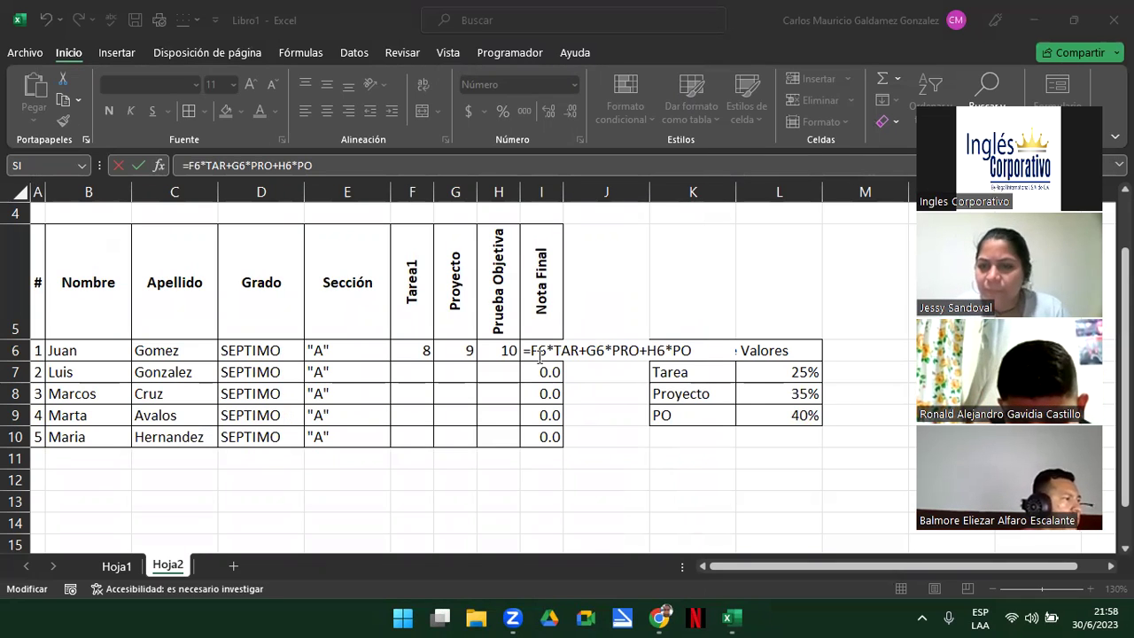
key(Return)
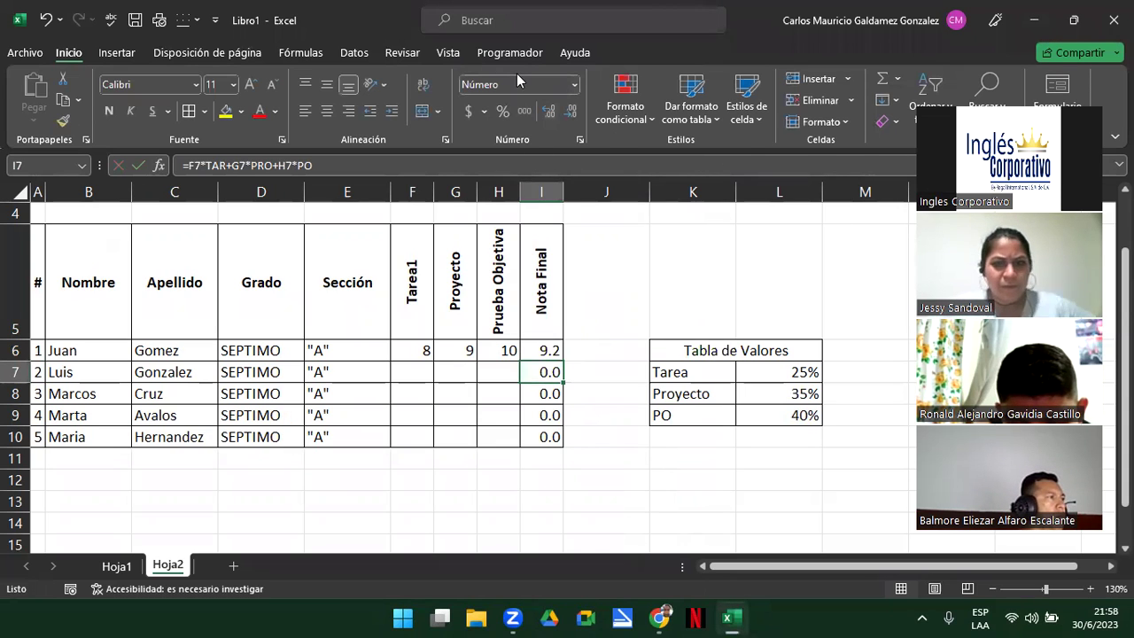
click(530, 349)
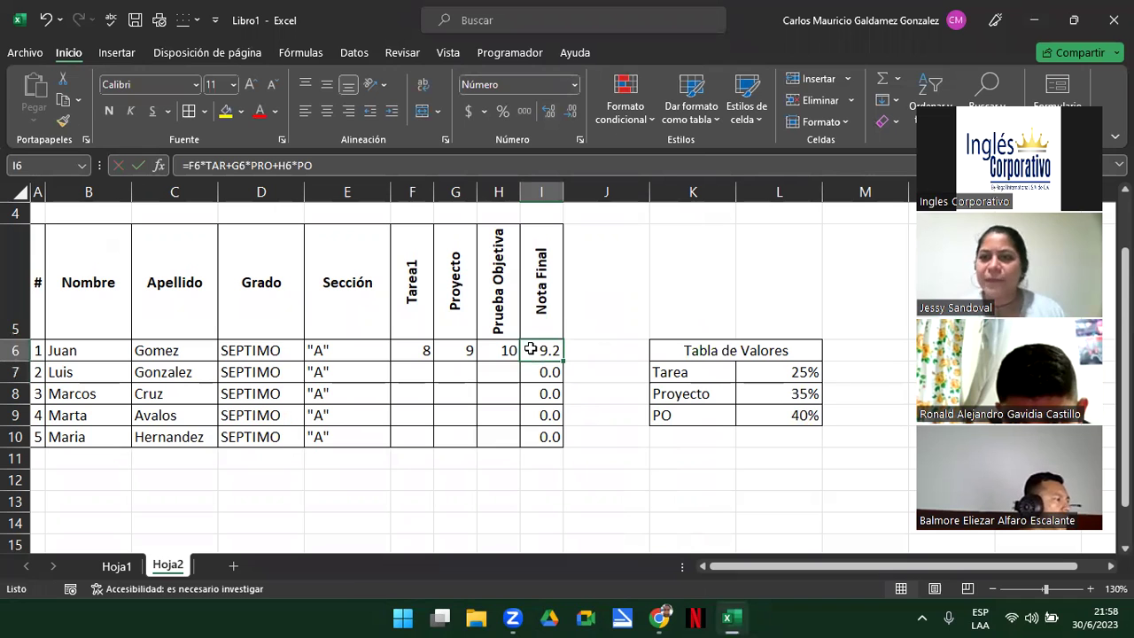
Step: Minimize Excel and advance the slideshow five slides to the Preguntas slide
click(1027, 24)
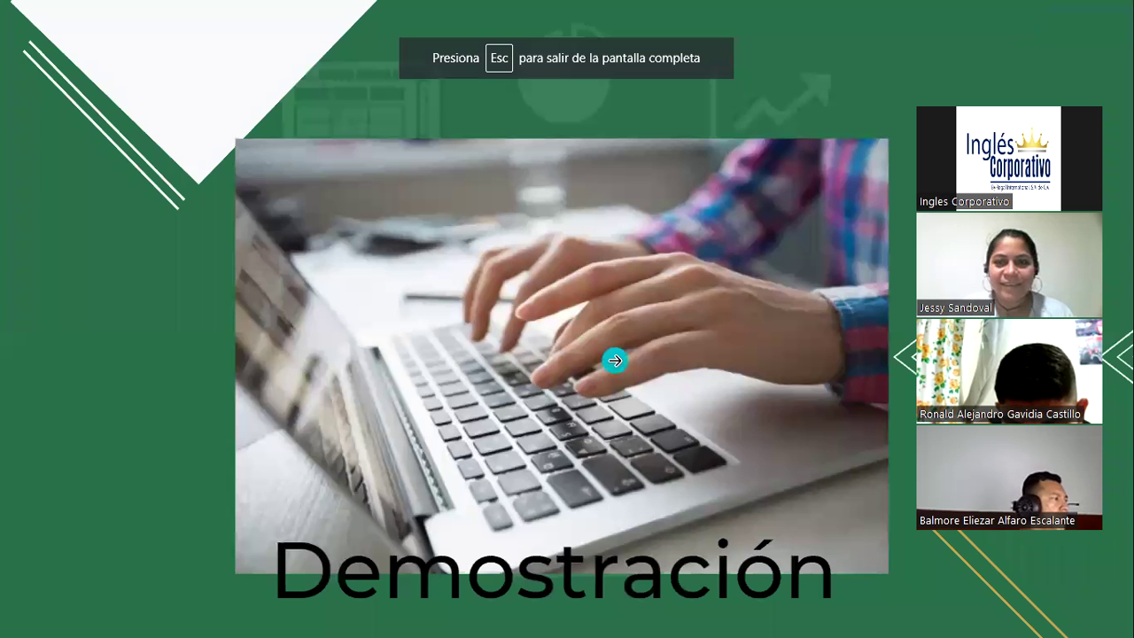
click(615, 360)
click(615, 360)
click(614, 359)
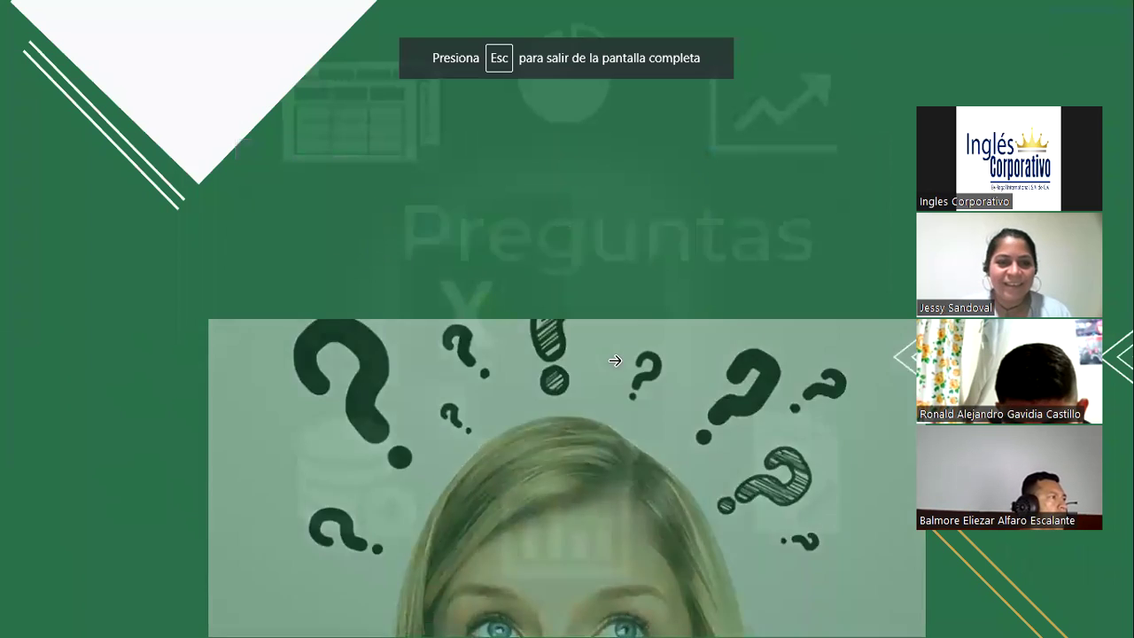
click(615, 359)
click(615, 359)
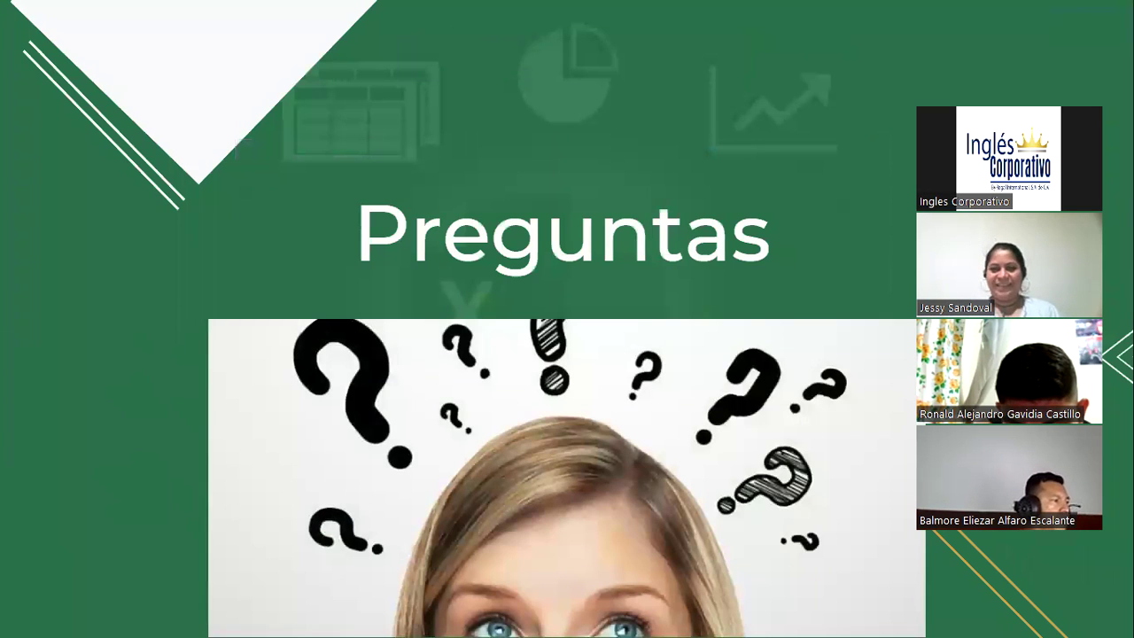